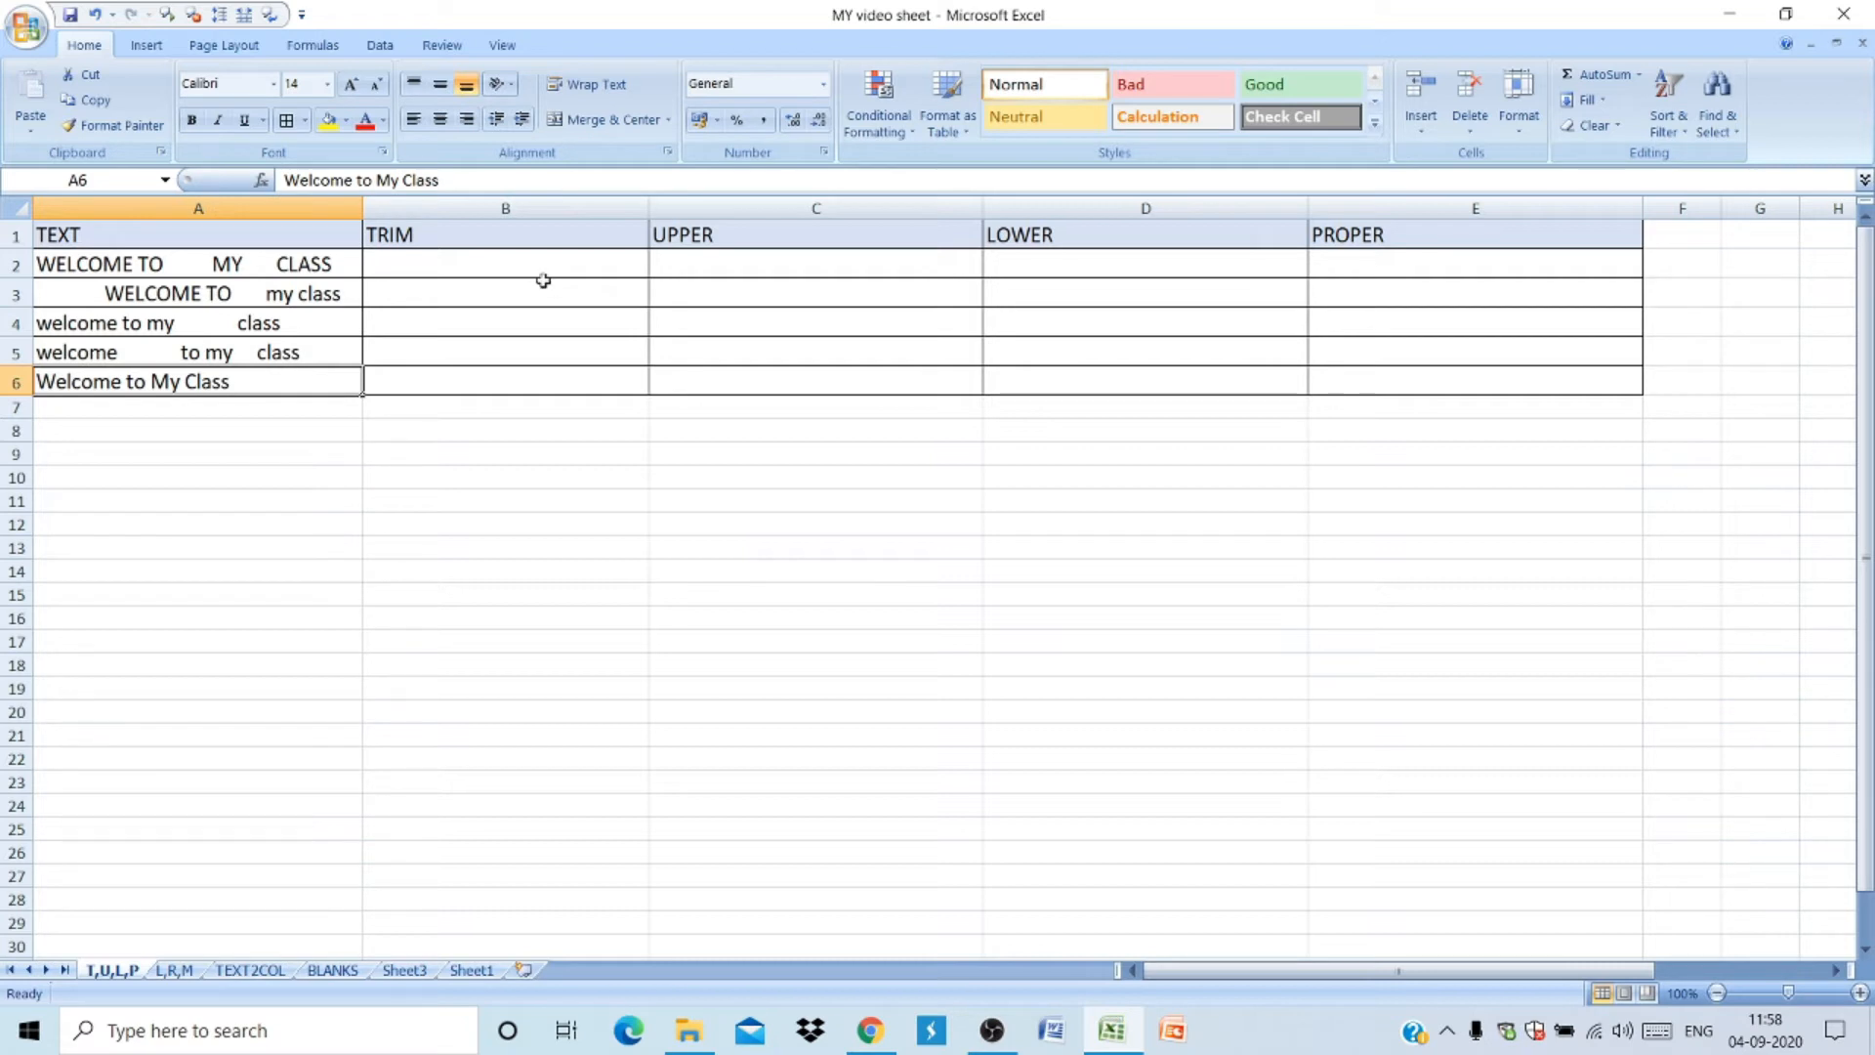
- Enter a TRIM formula in B2 that cleans the text in A2
click(533, 262)
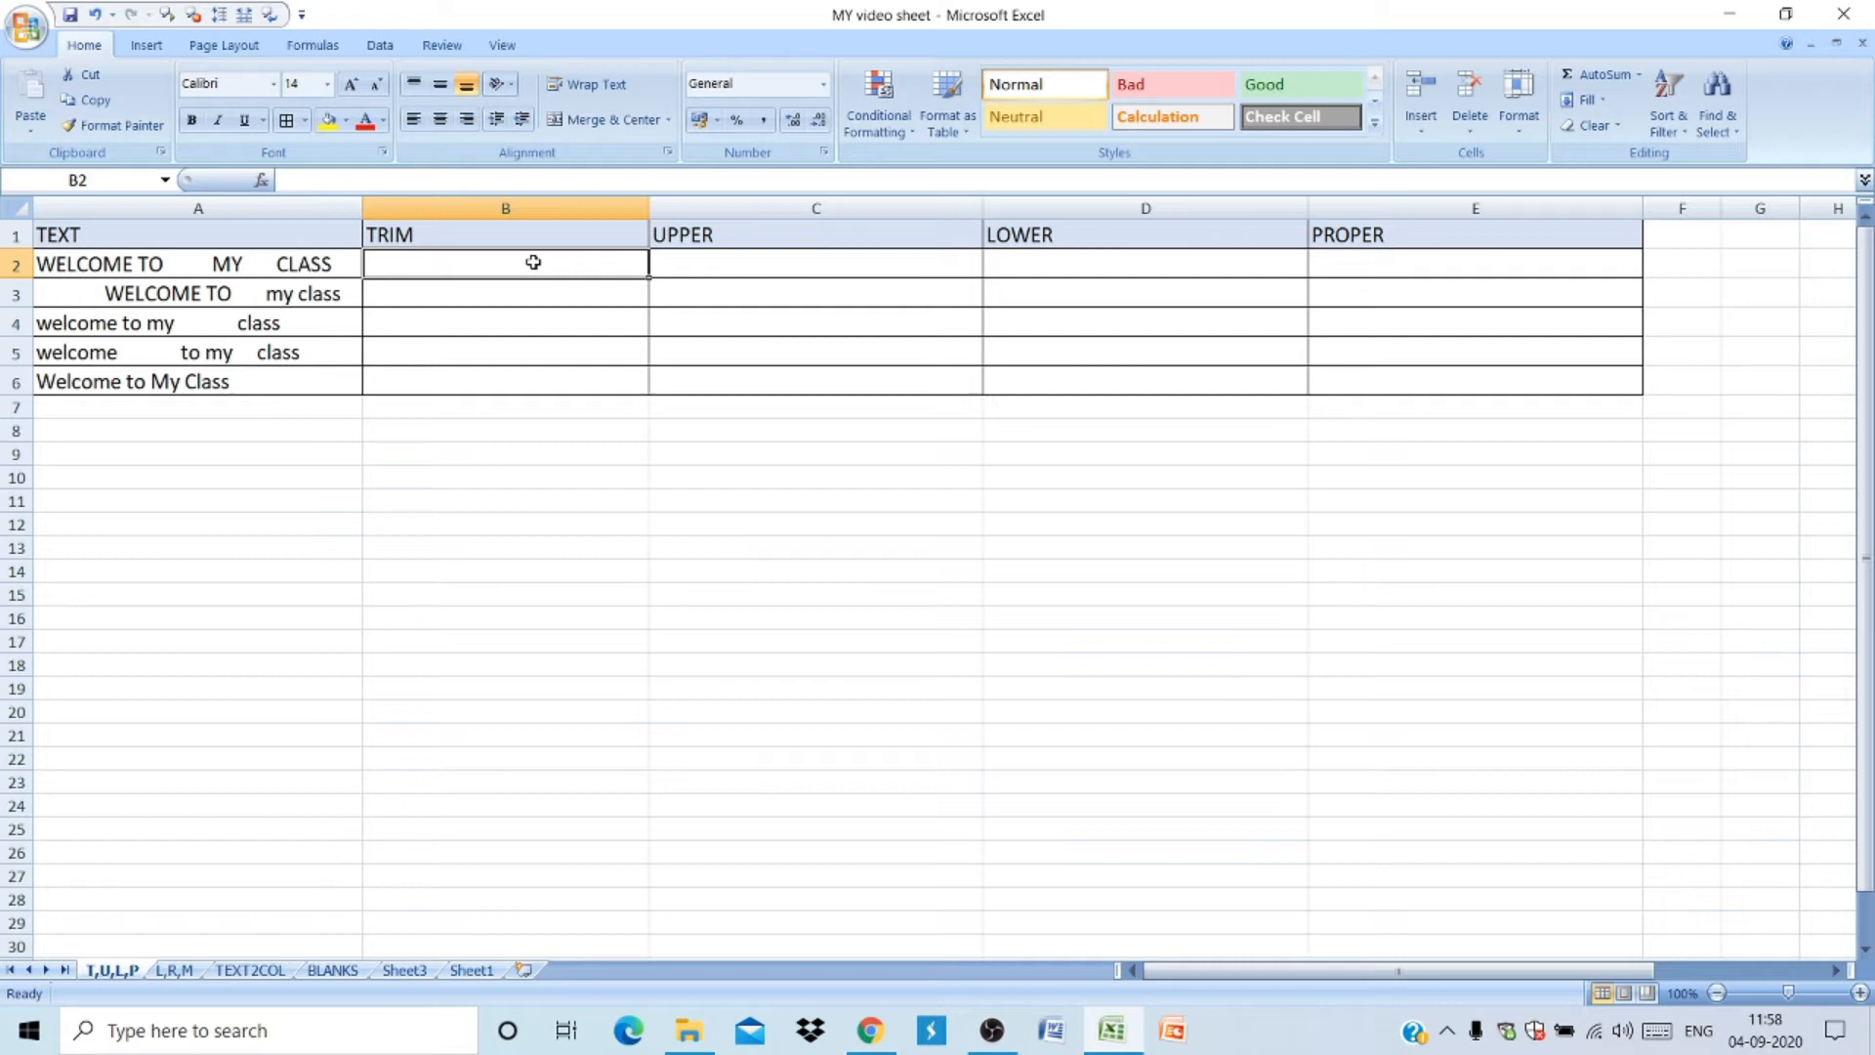
text(=)
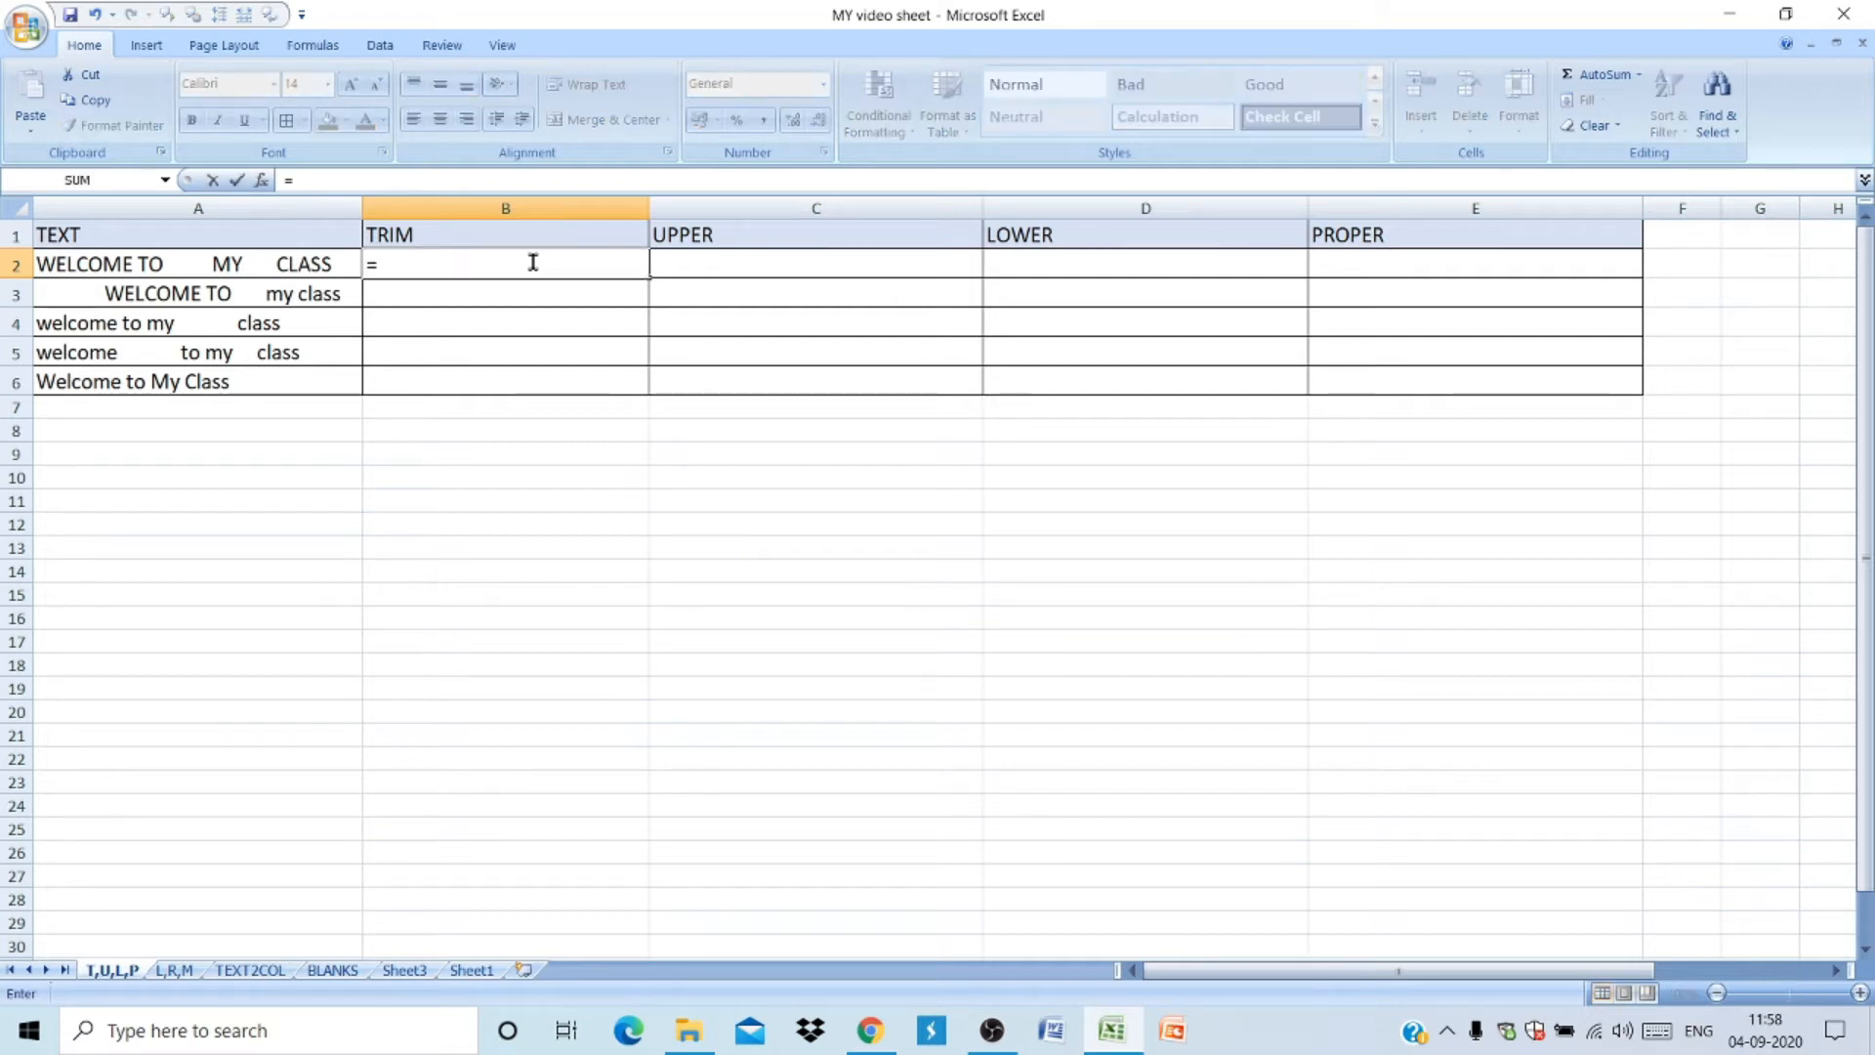
text(TRIM)
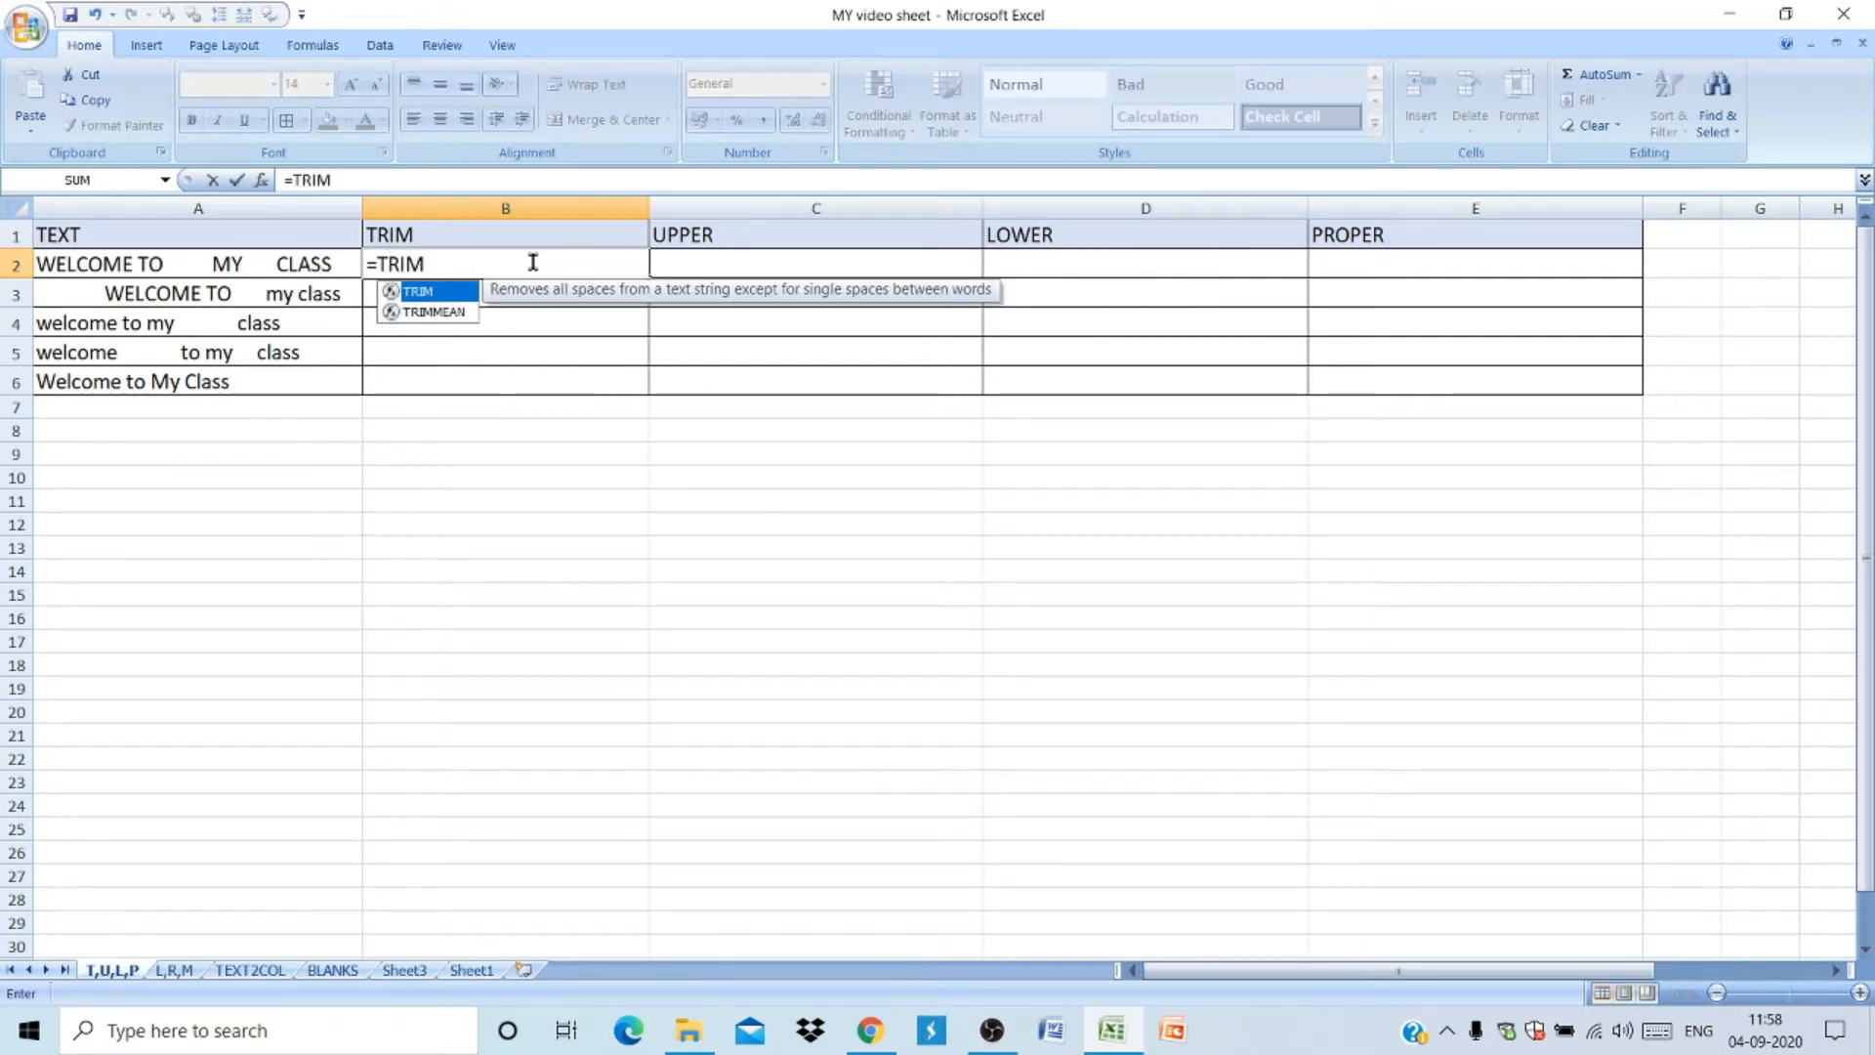
text(()
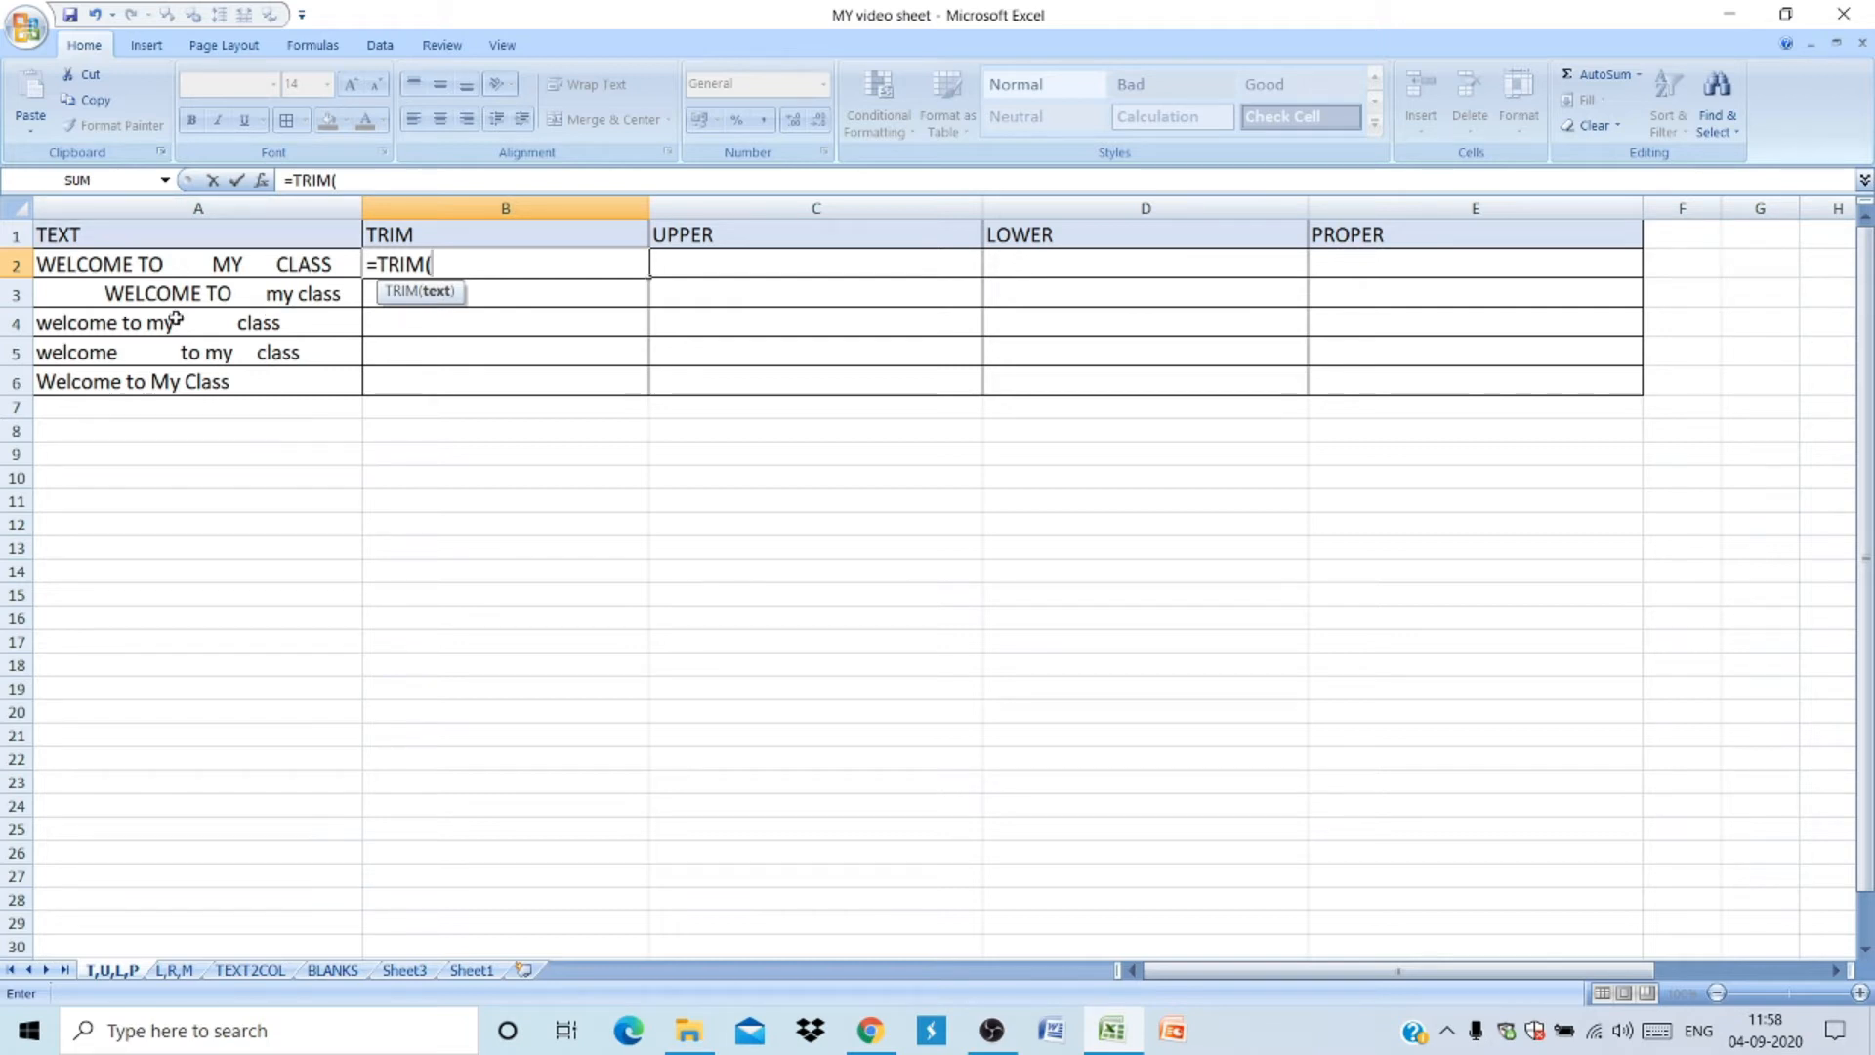
text(A2)
key(BackSpace)
key(BackSpace)
click(171, 268)
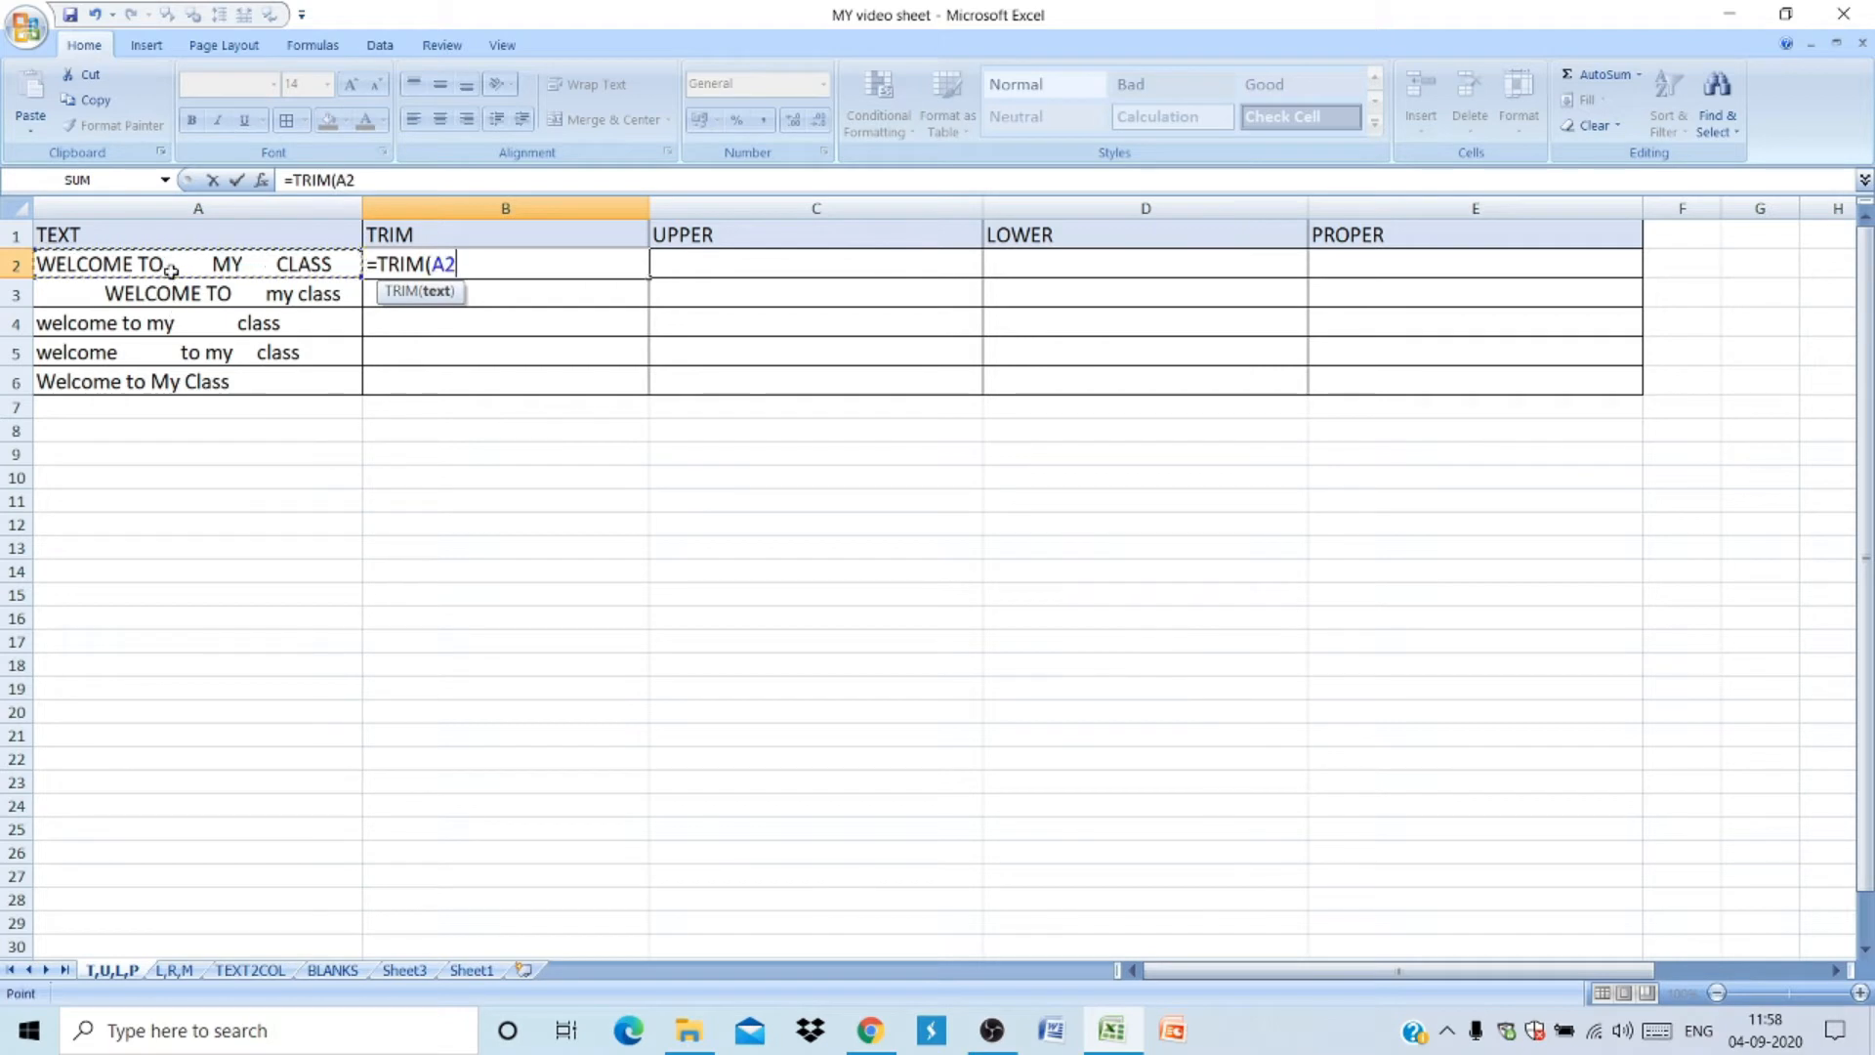
key(Return)
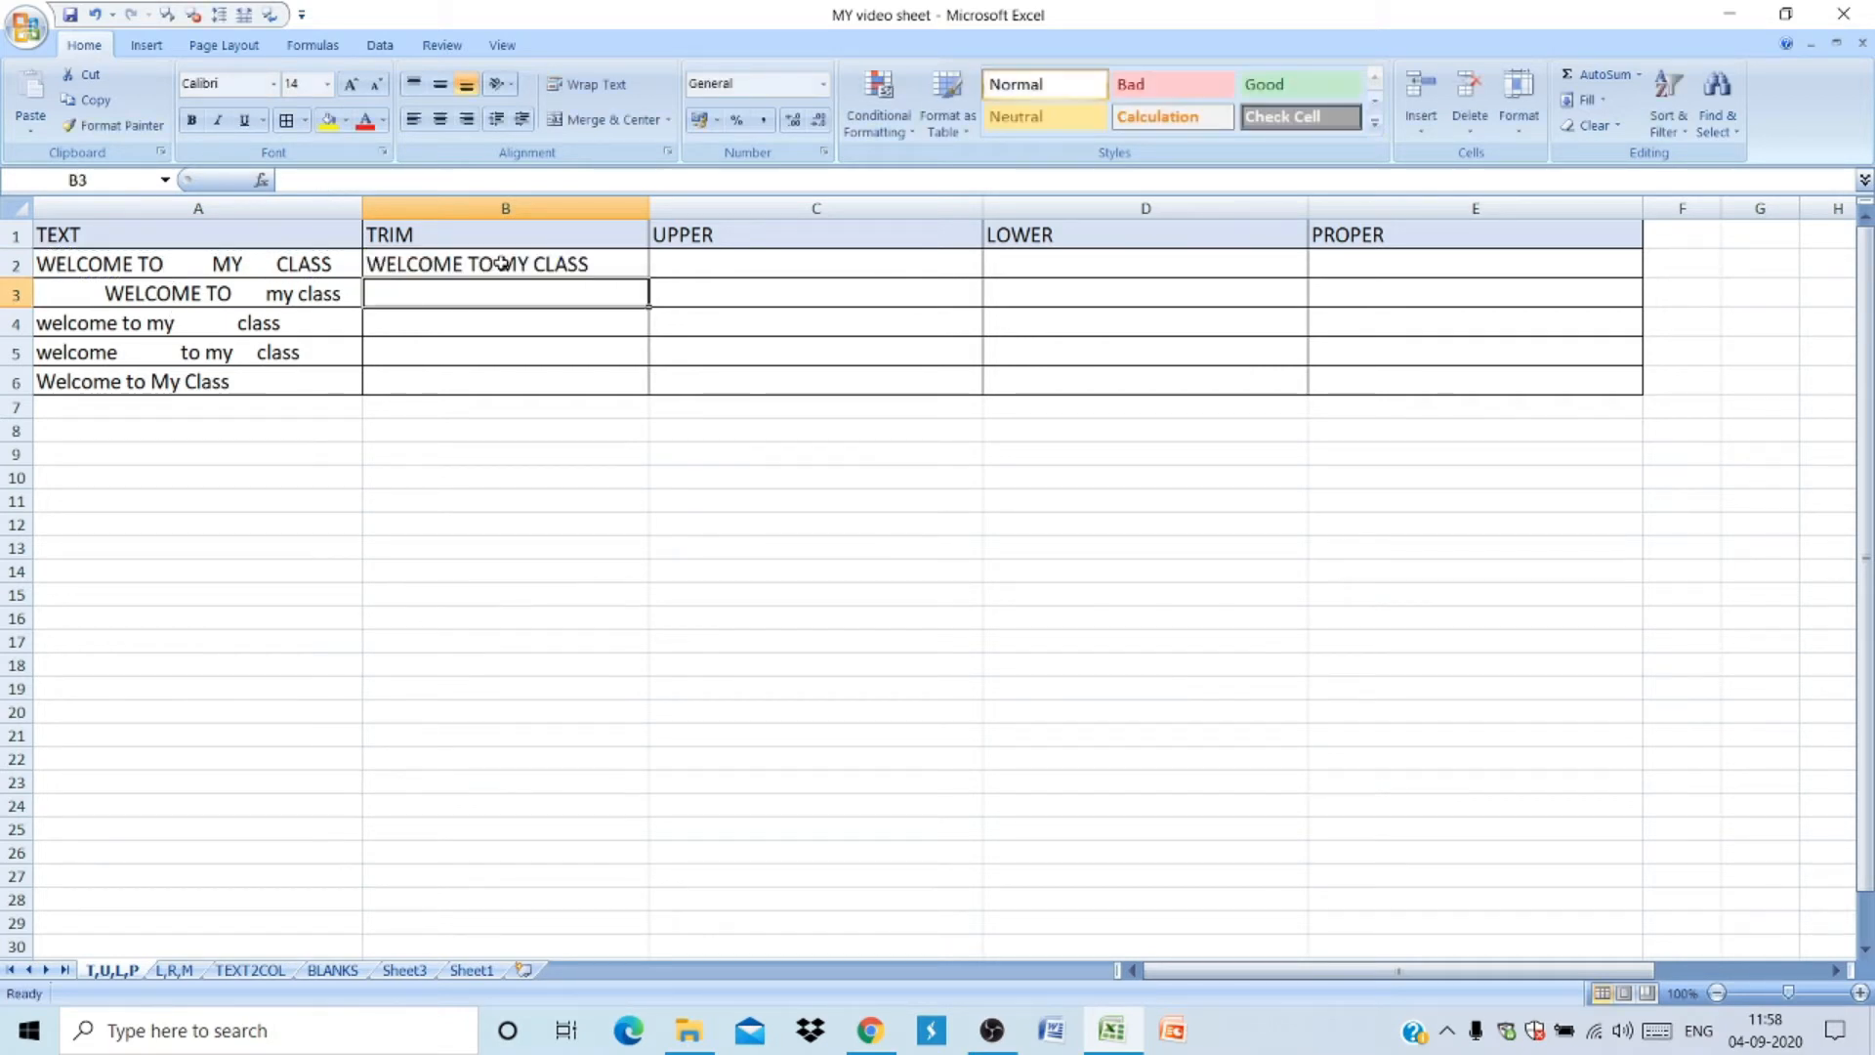
- Fill the TRIM formula from B2 down through B6
click(564, 264)
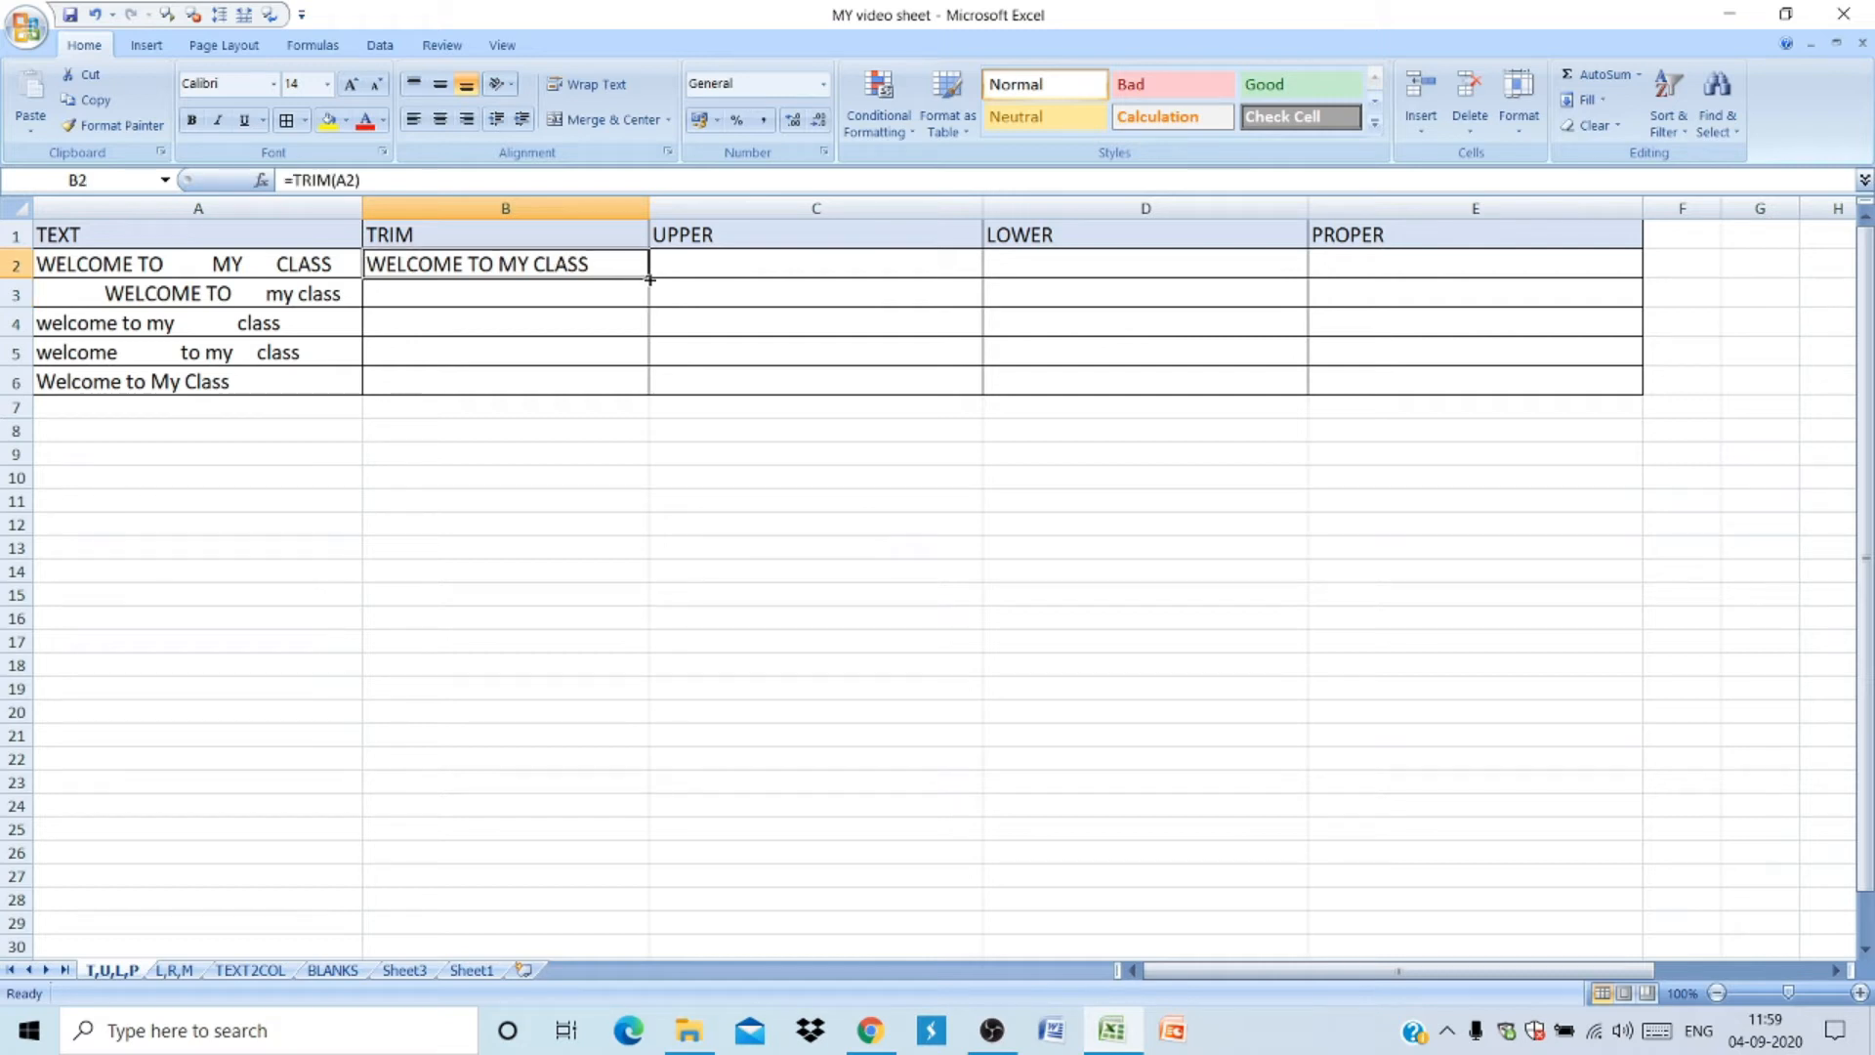
drag(649, 278, 645, 401)
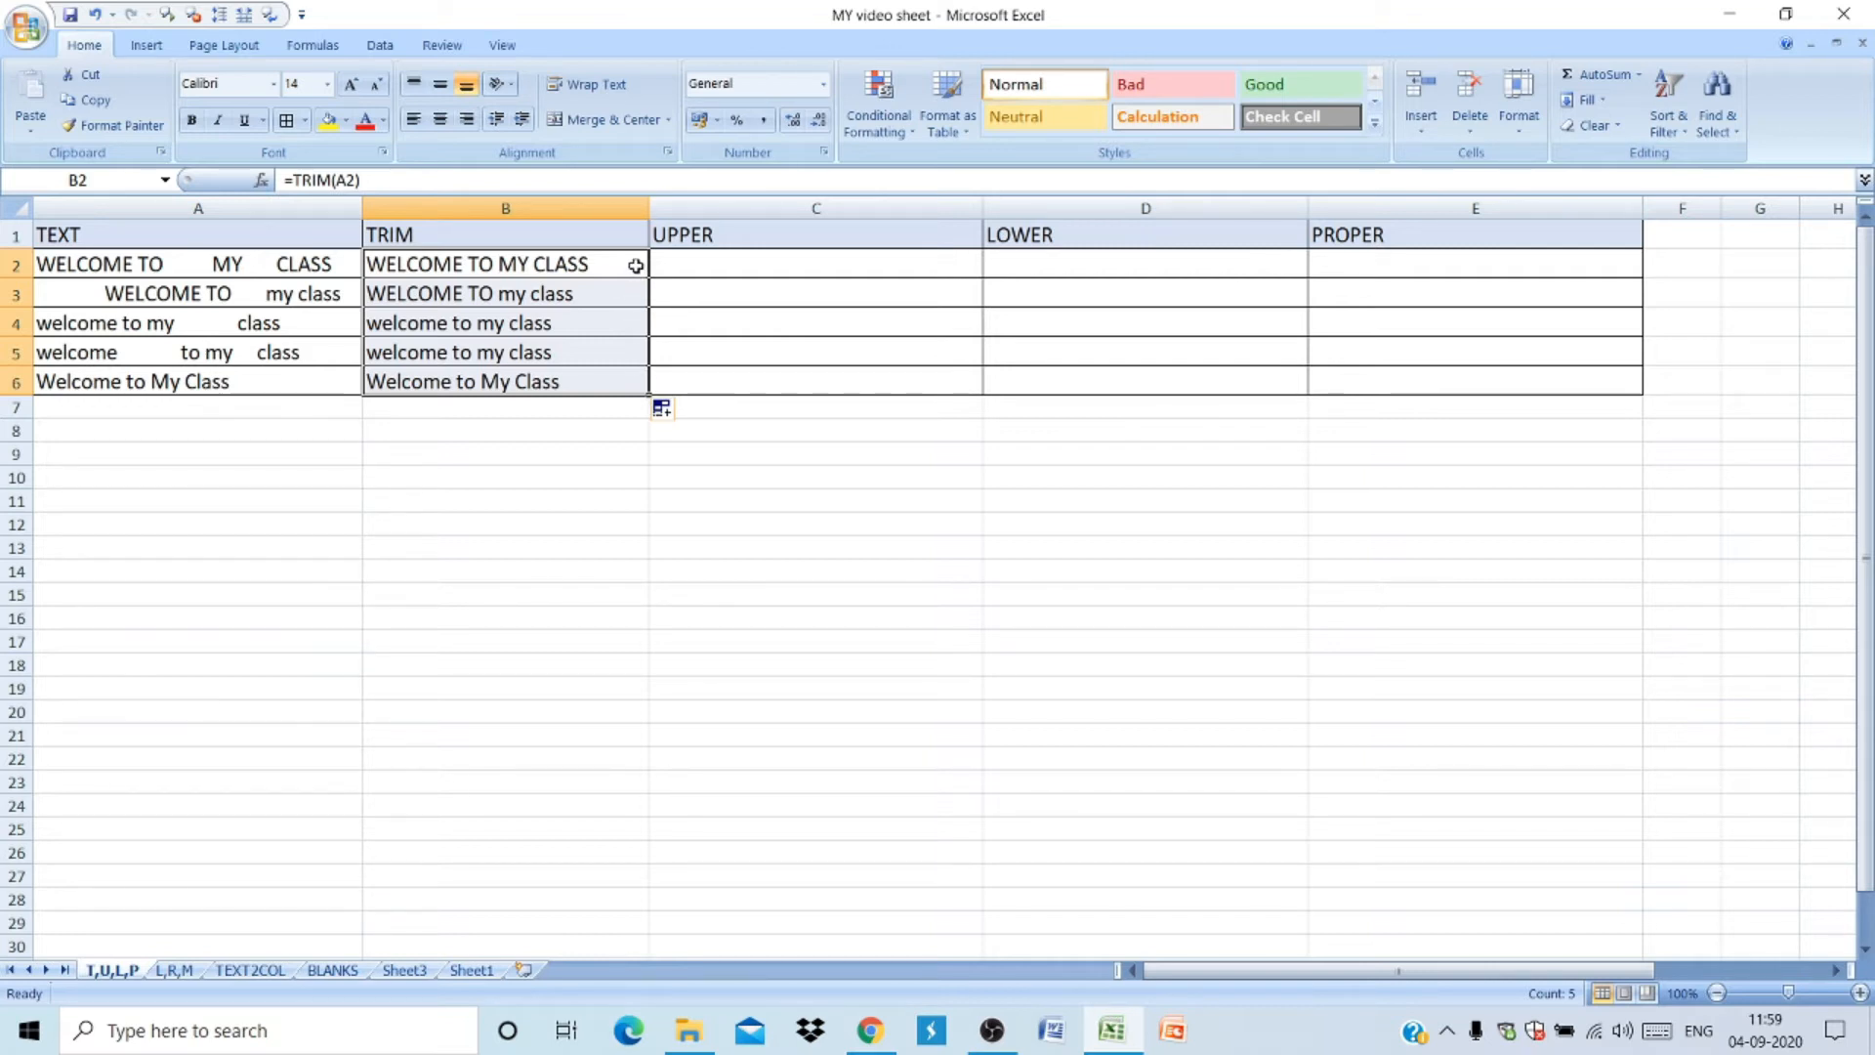
key(ctrl+z)
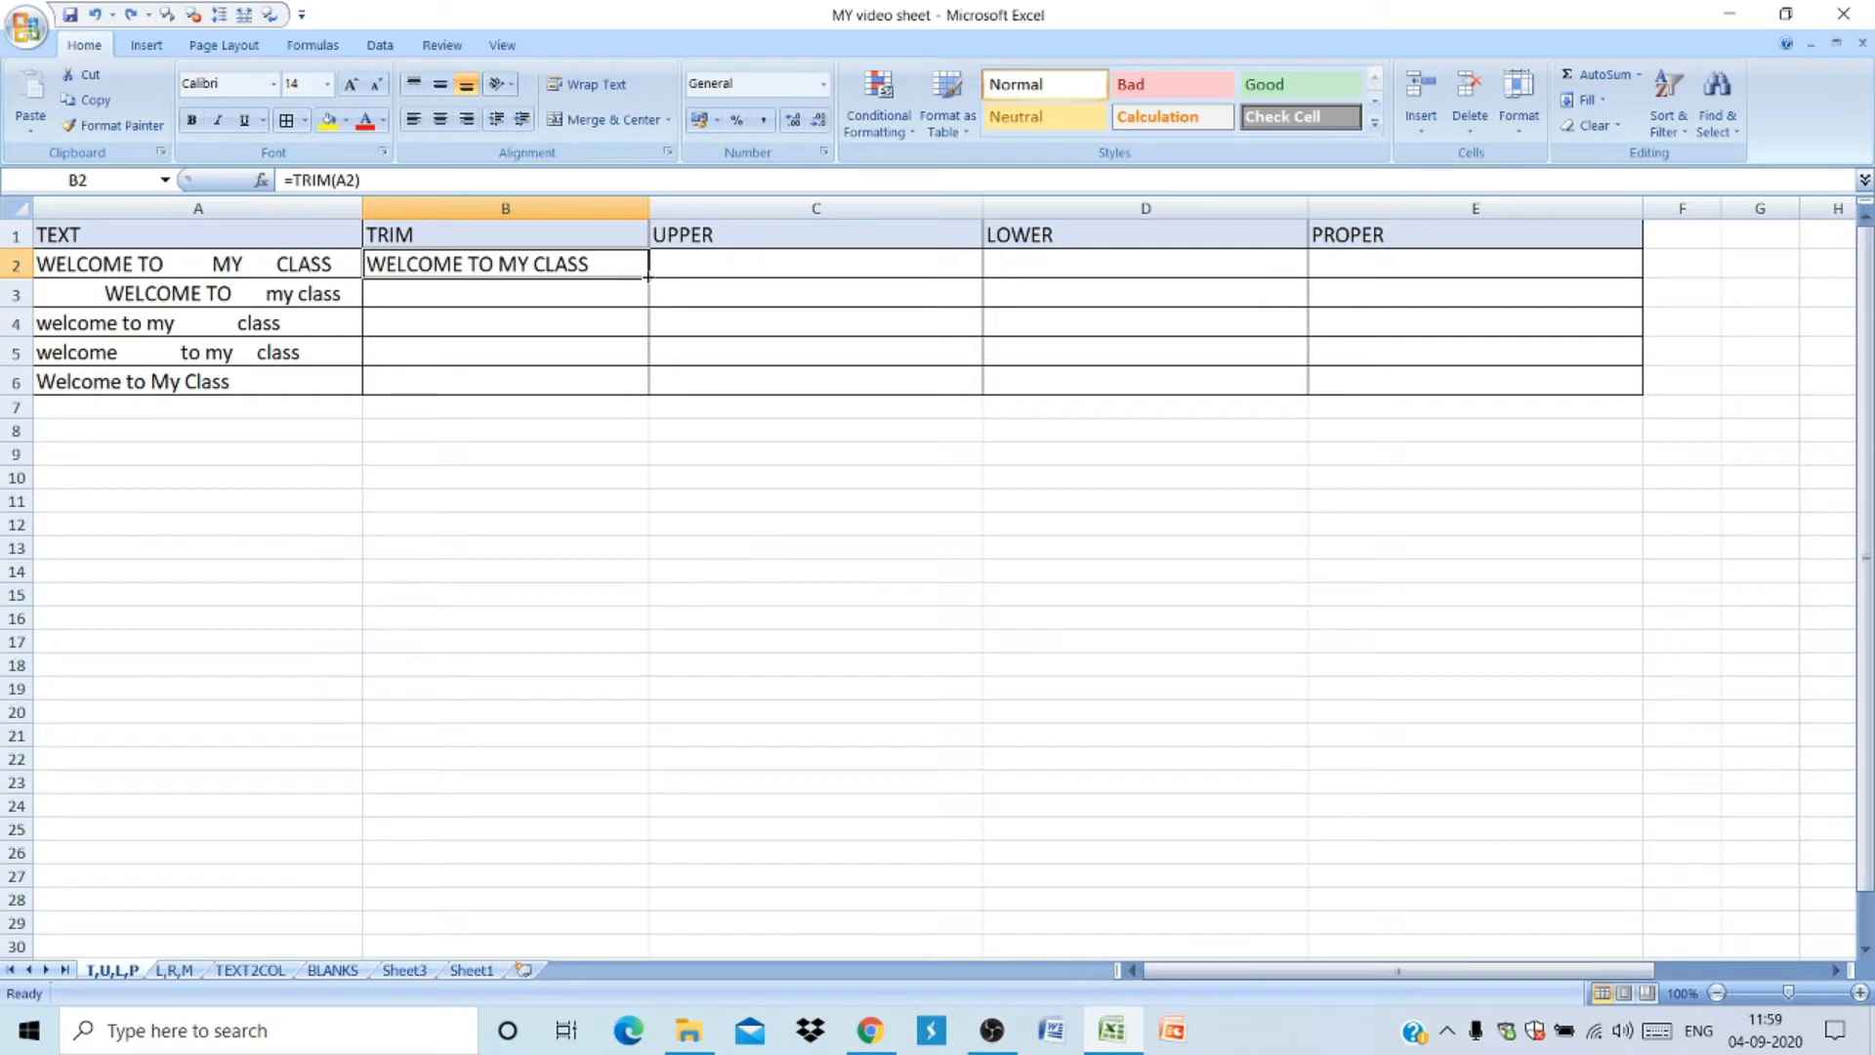
drag(647, 278, 646, 396)
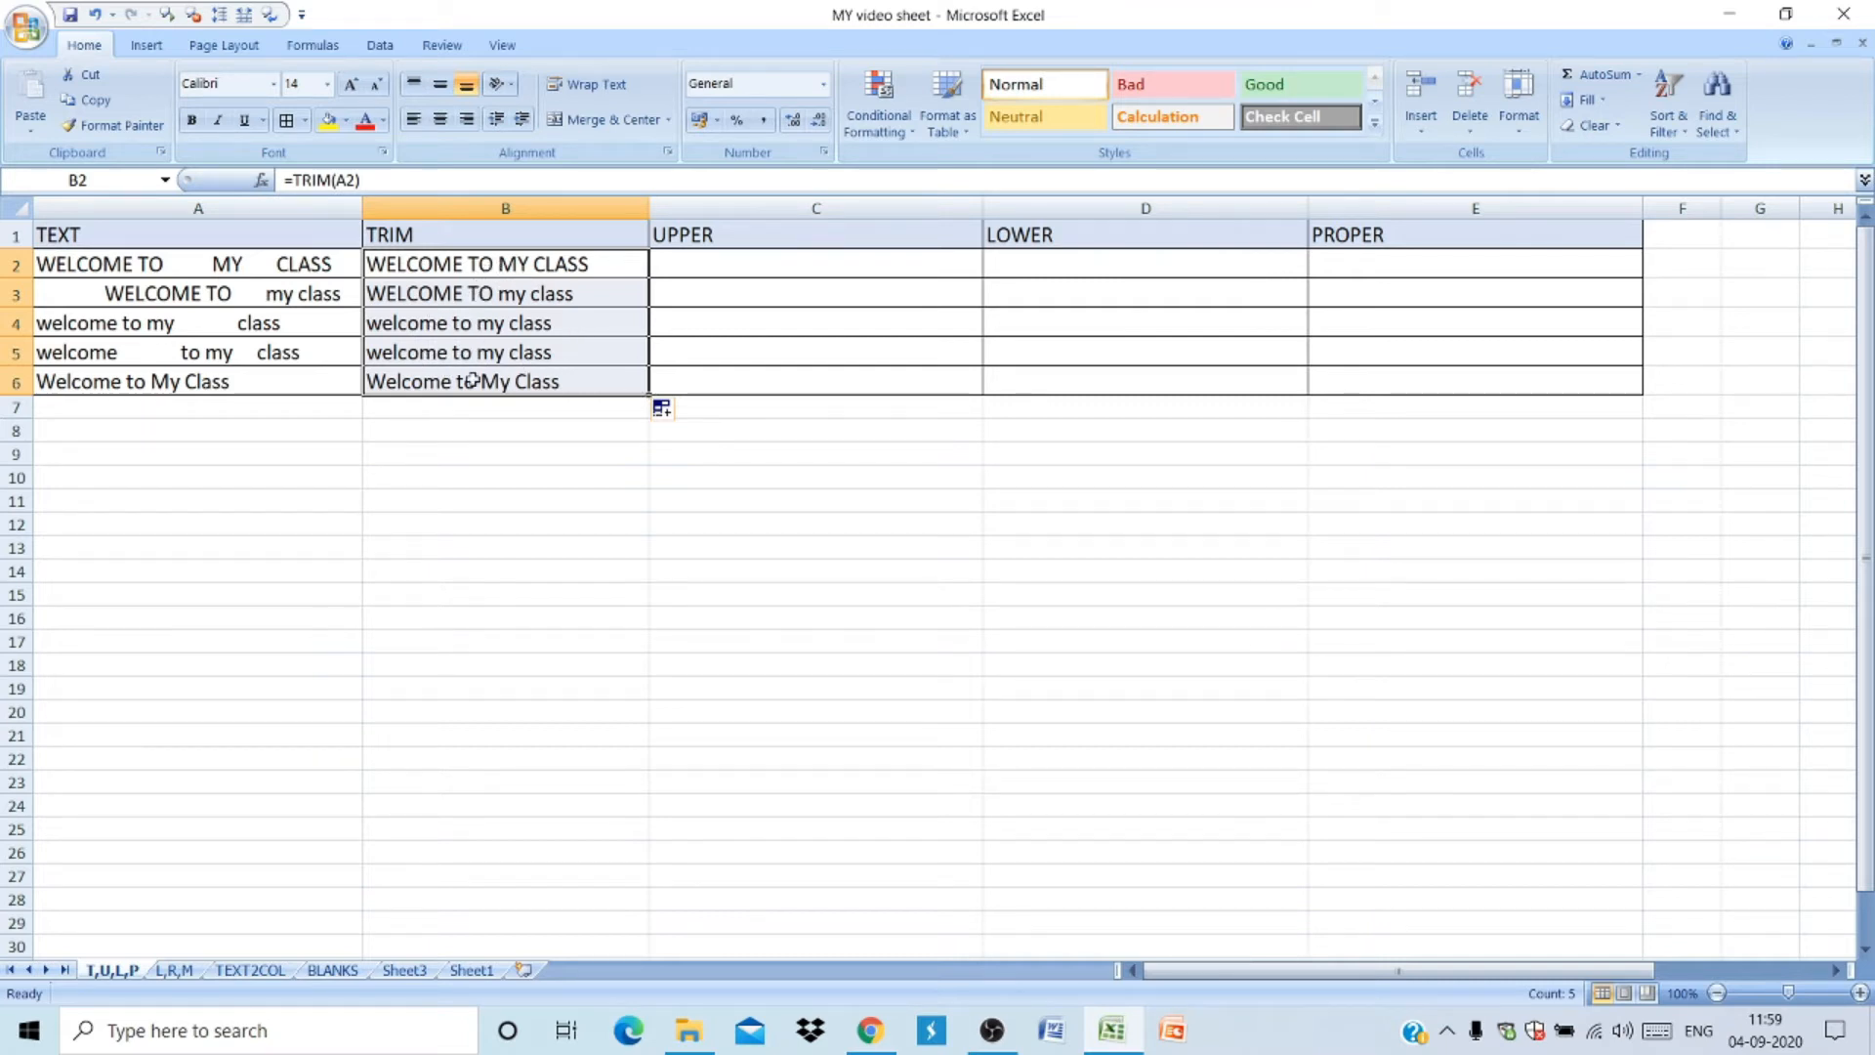
click(696, 272)
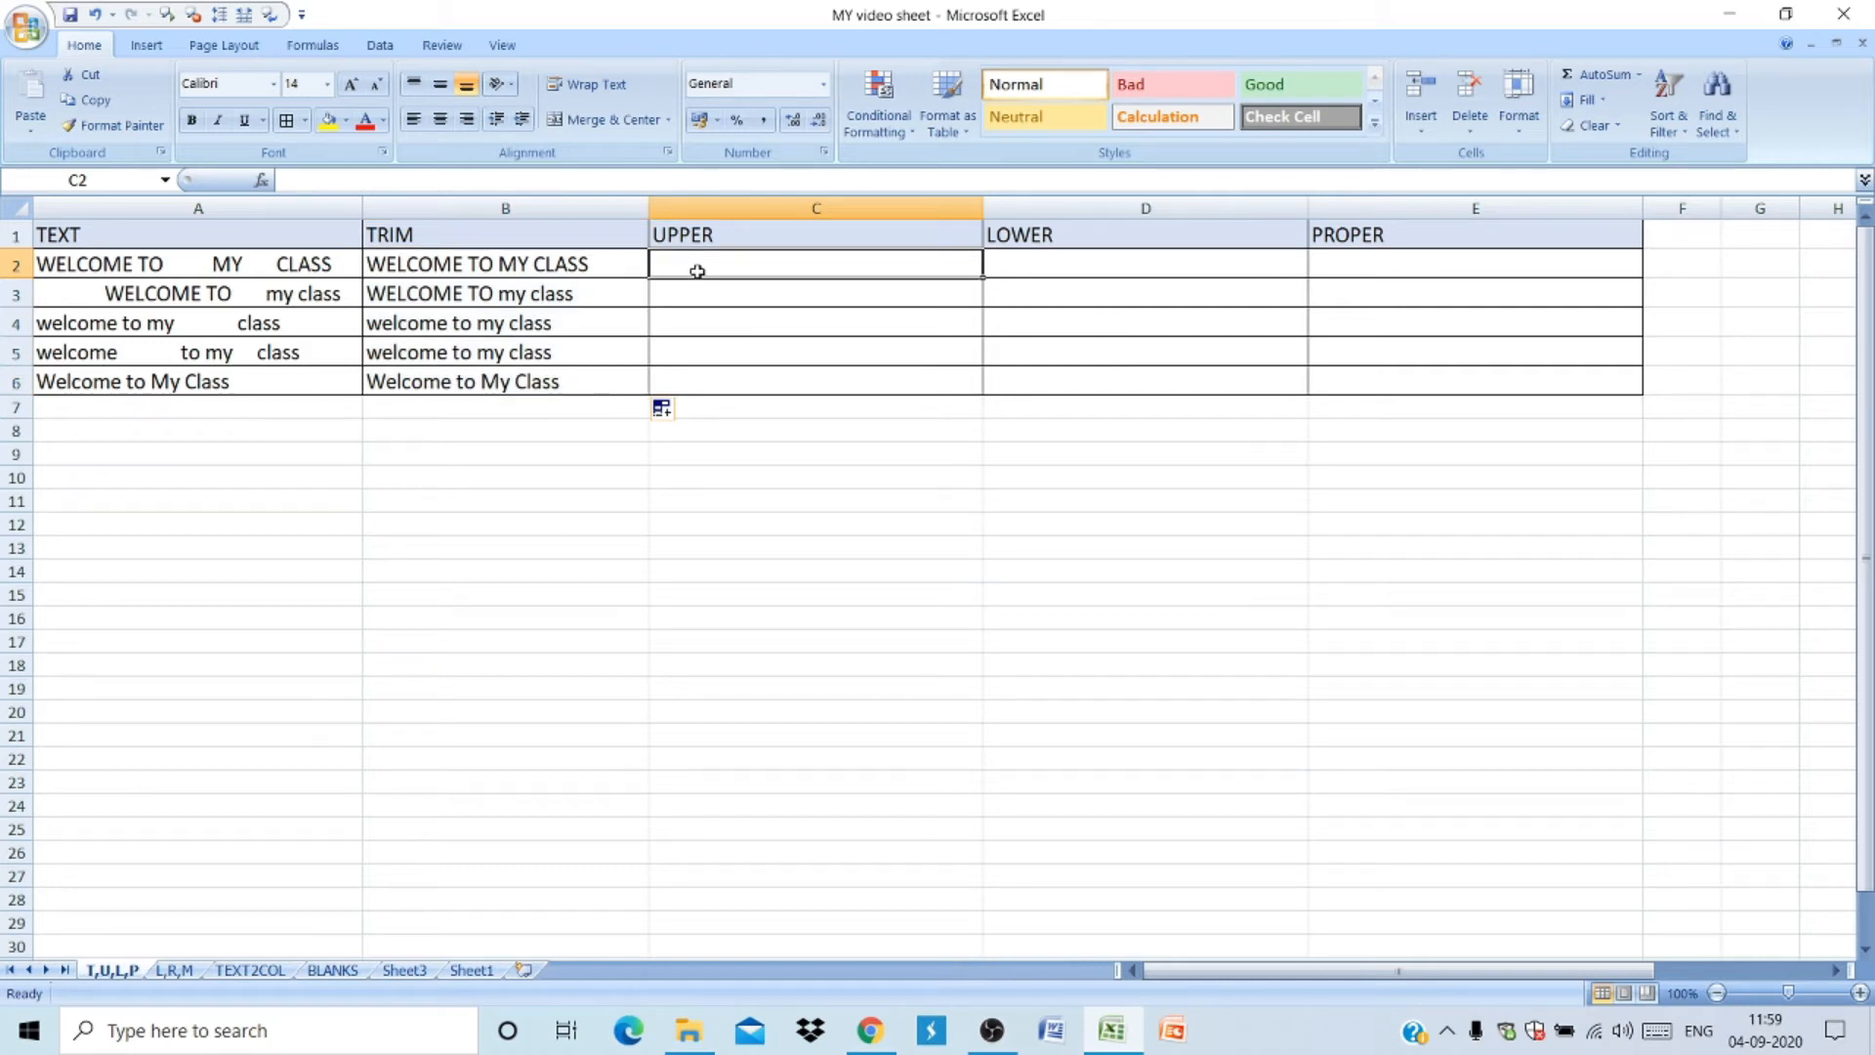
text(=UPER)
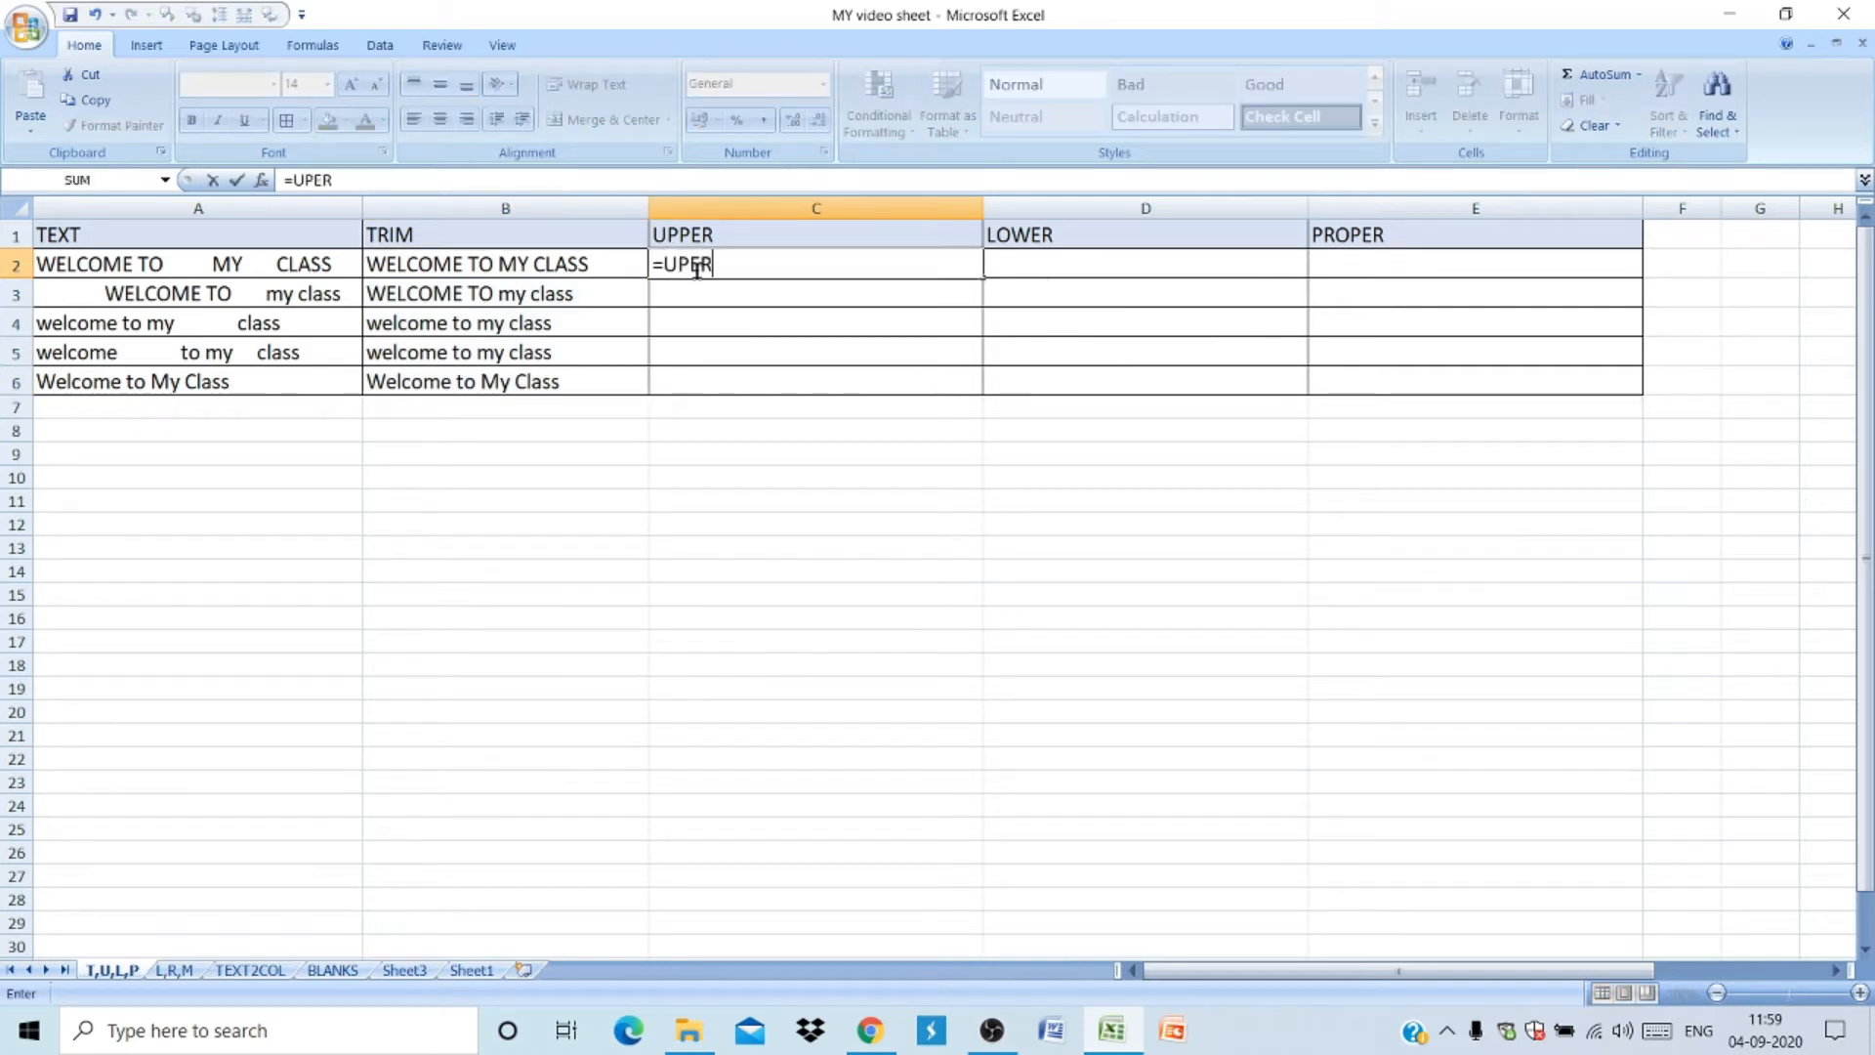
key(Left)
key(Left)
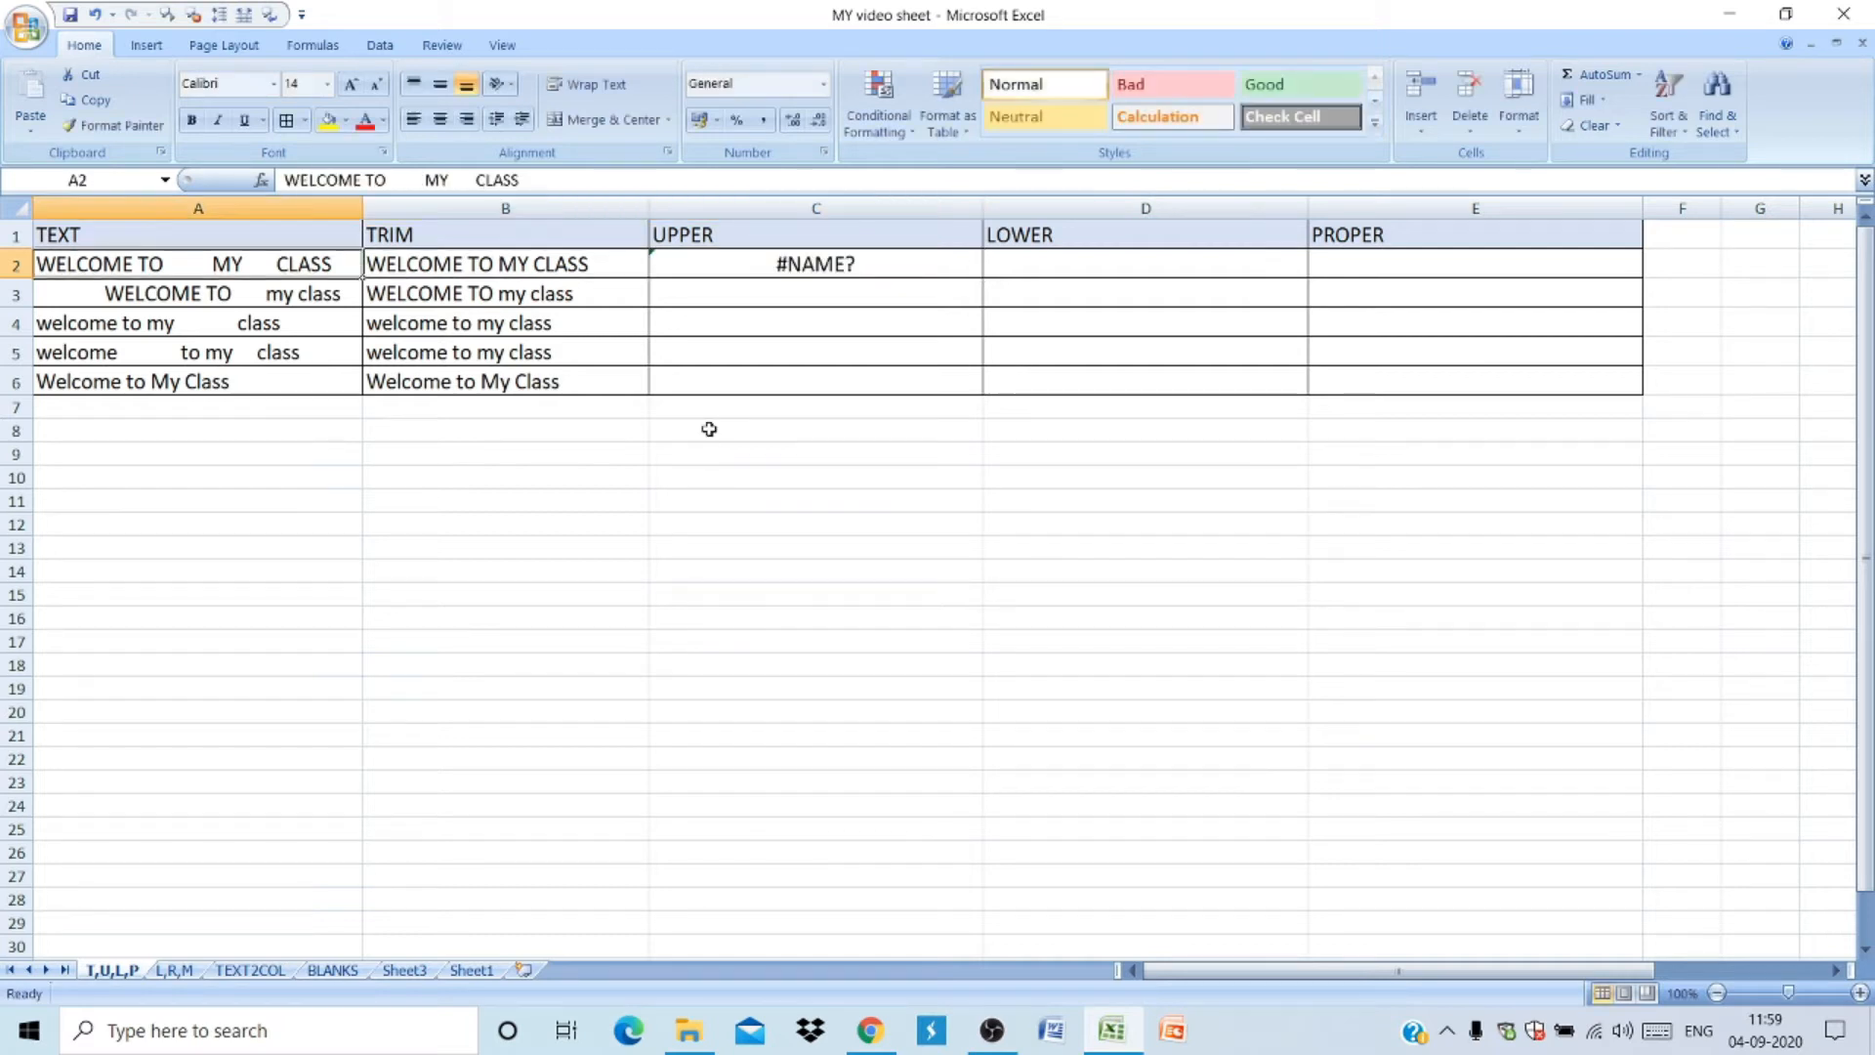
key(Right)
key(Right)
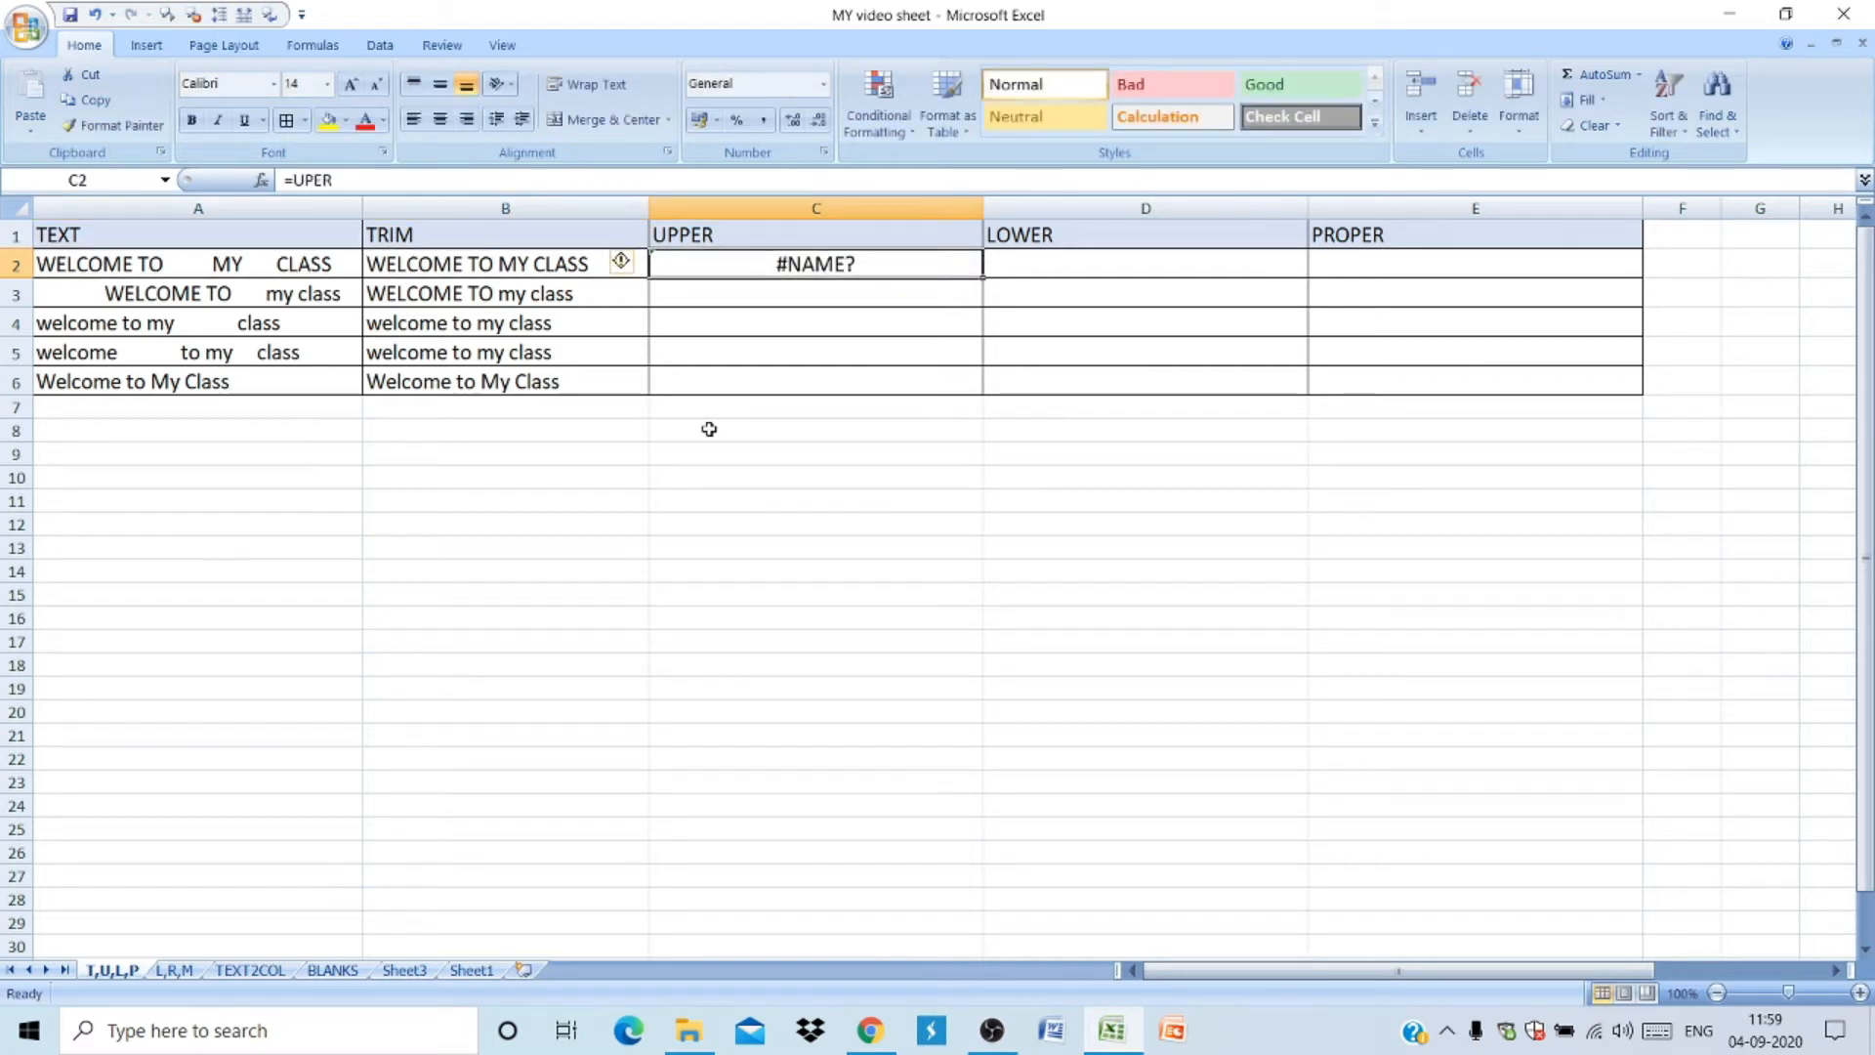
- Enter an UPPER formula in C2 referencing B2 and fill it down through C6
text(=UPPER()
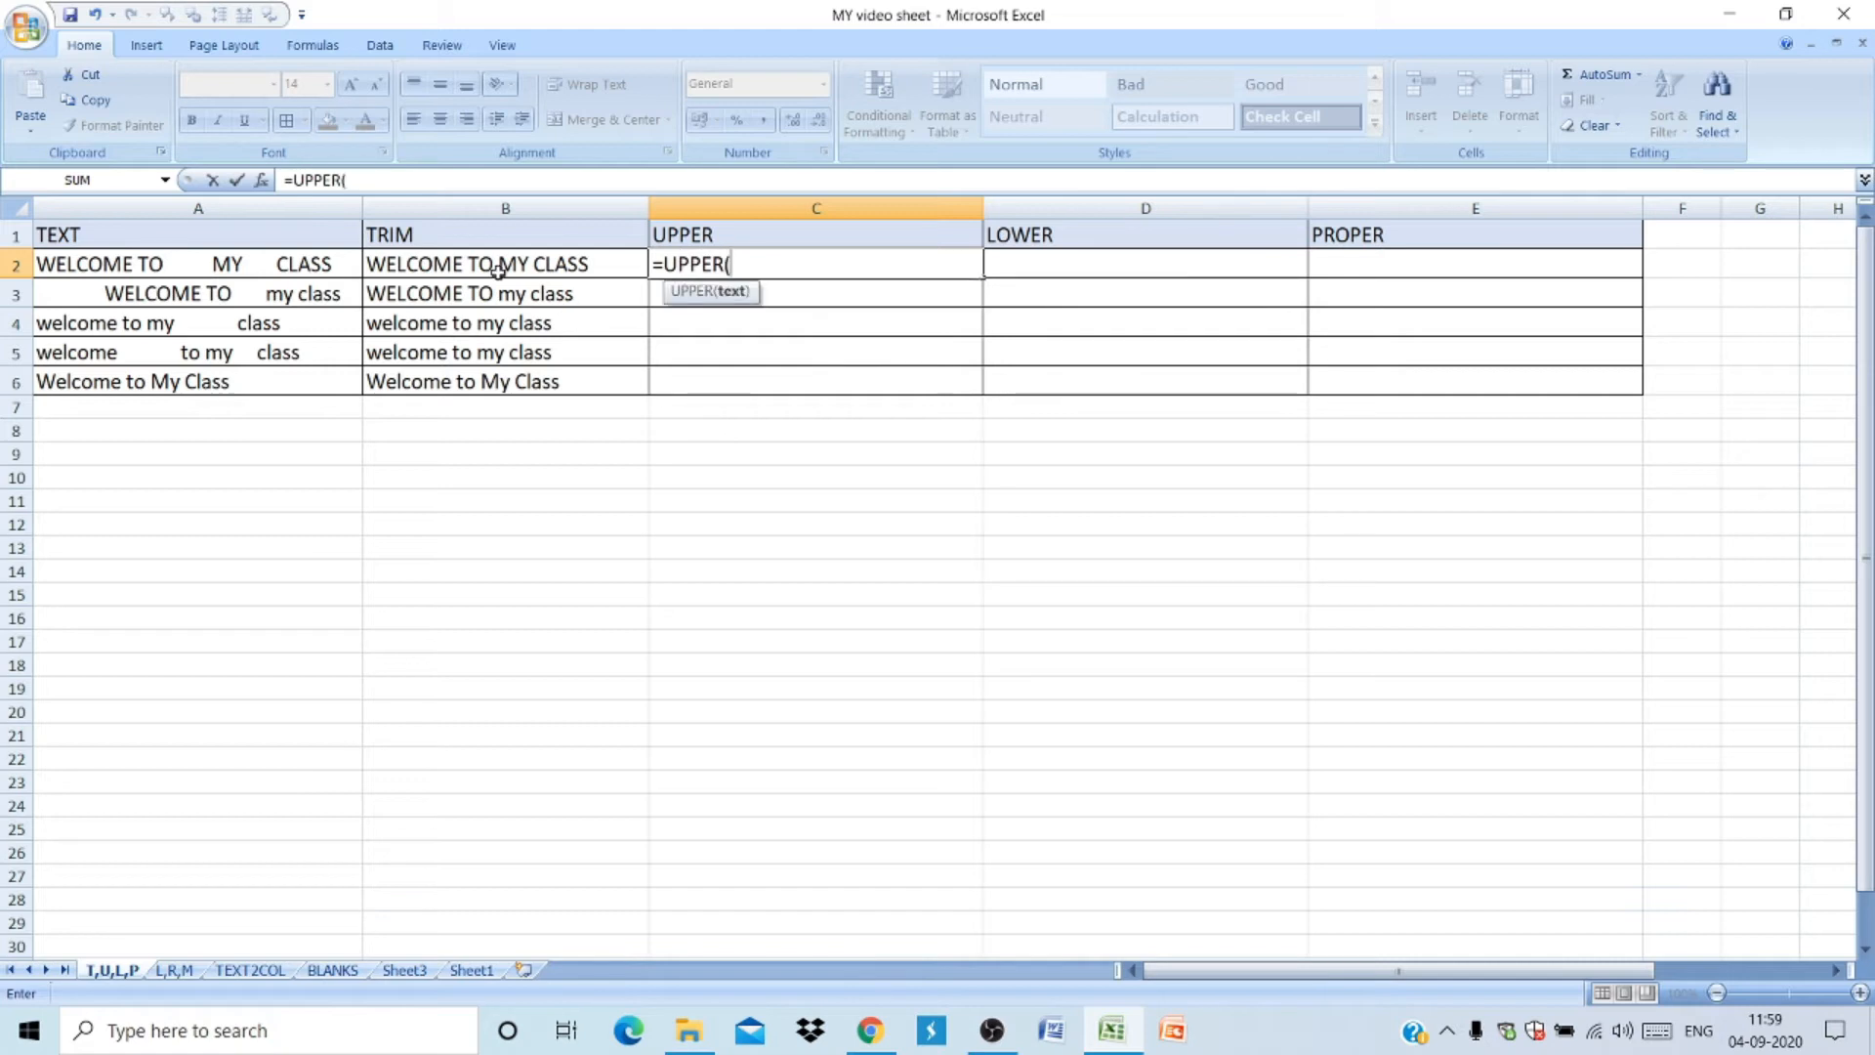
click(319, 264)
click(413, 275)
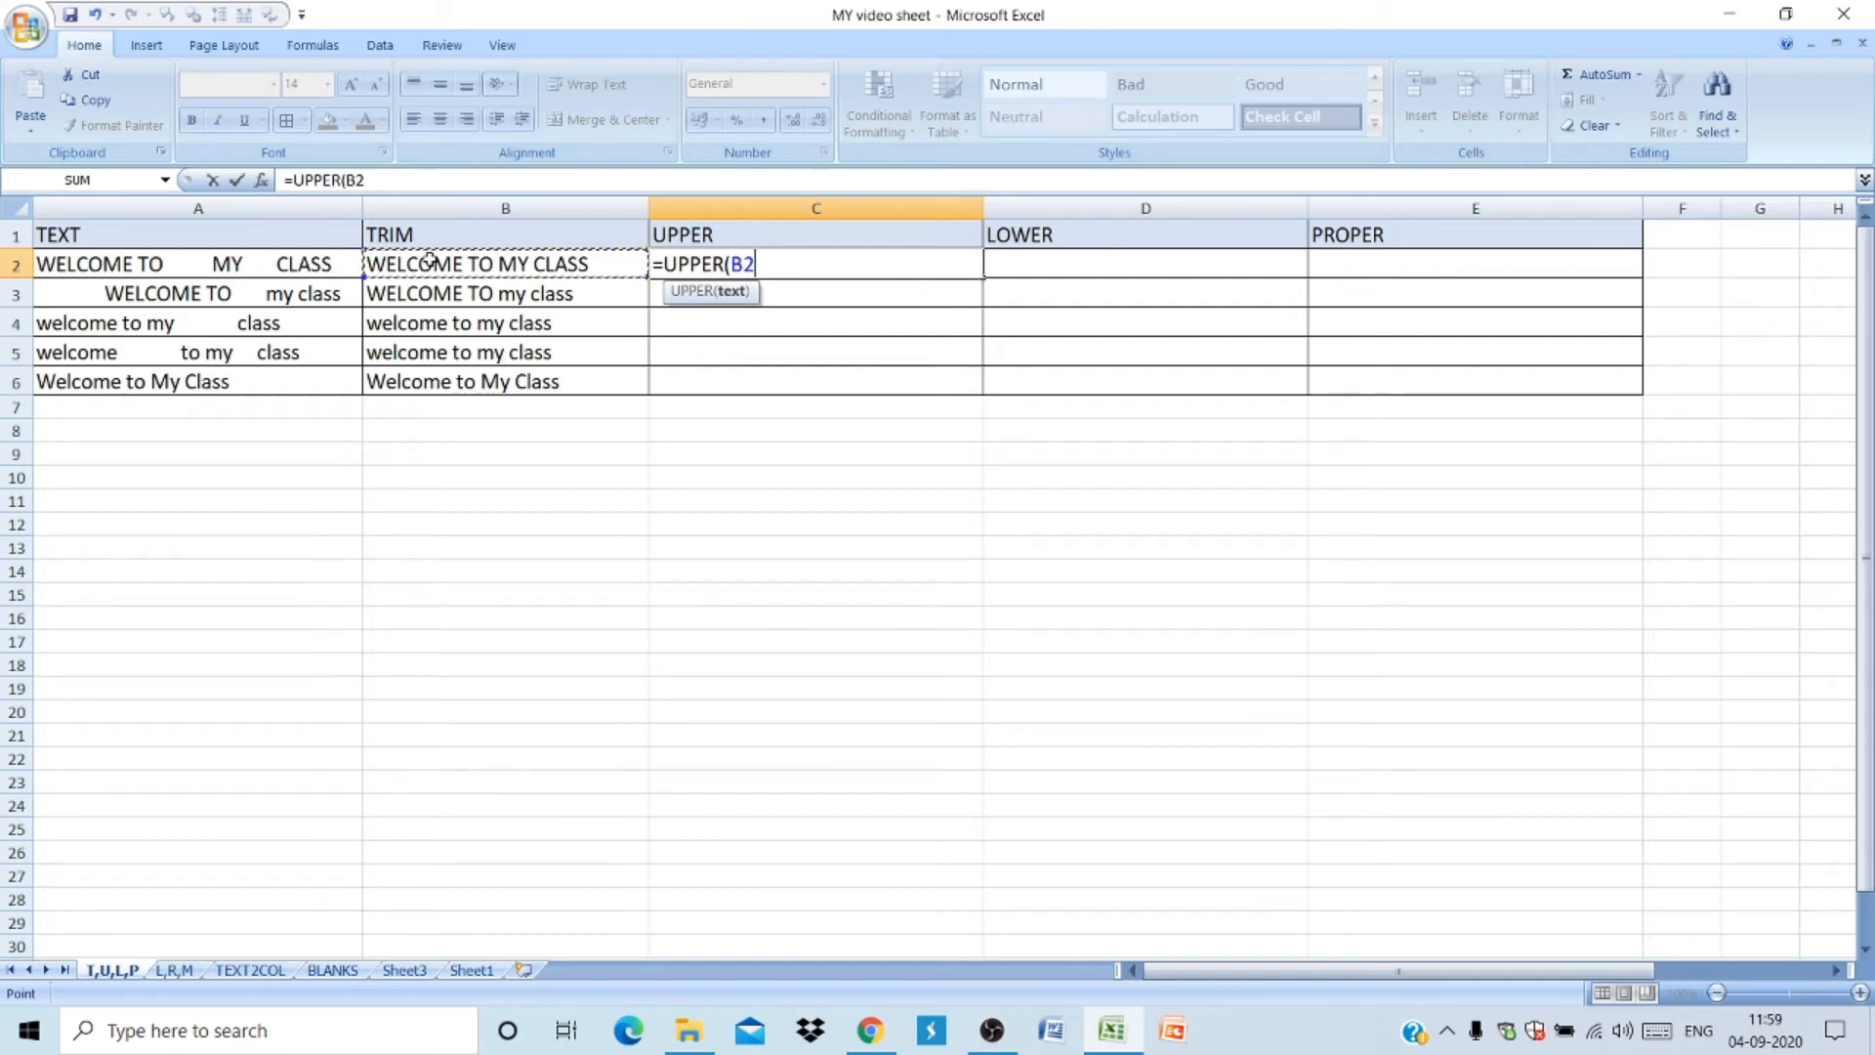
key(Return)
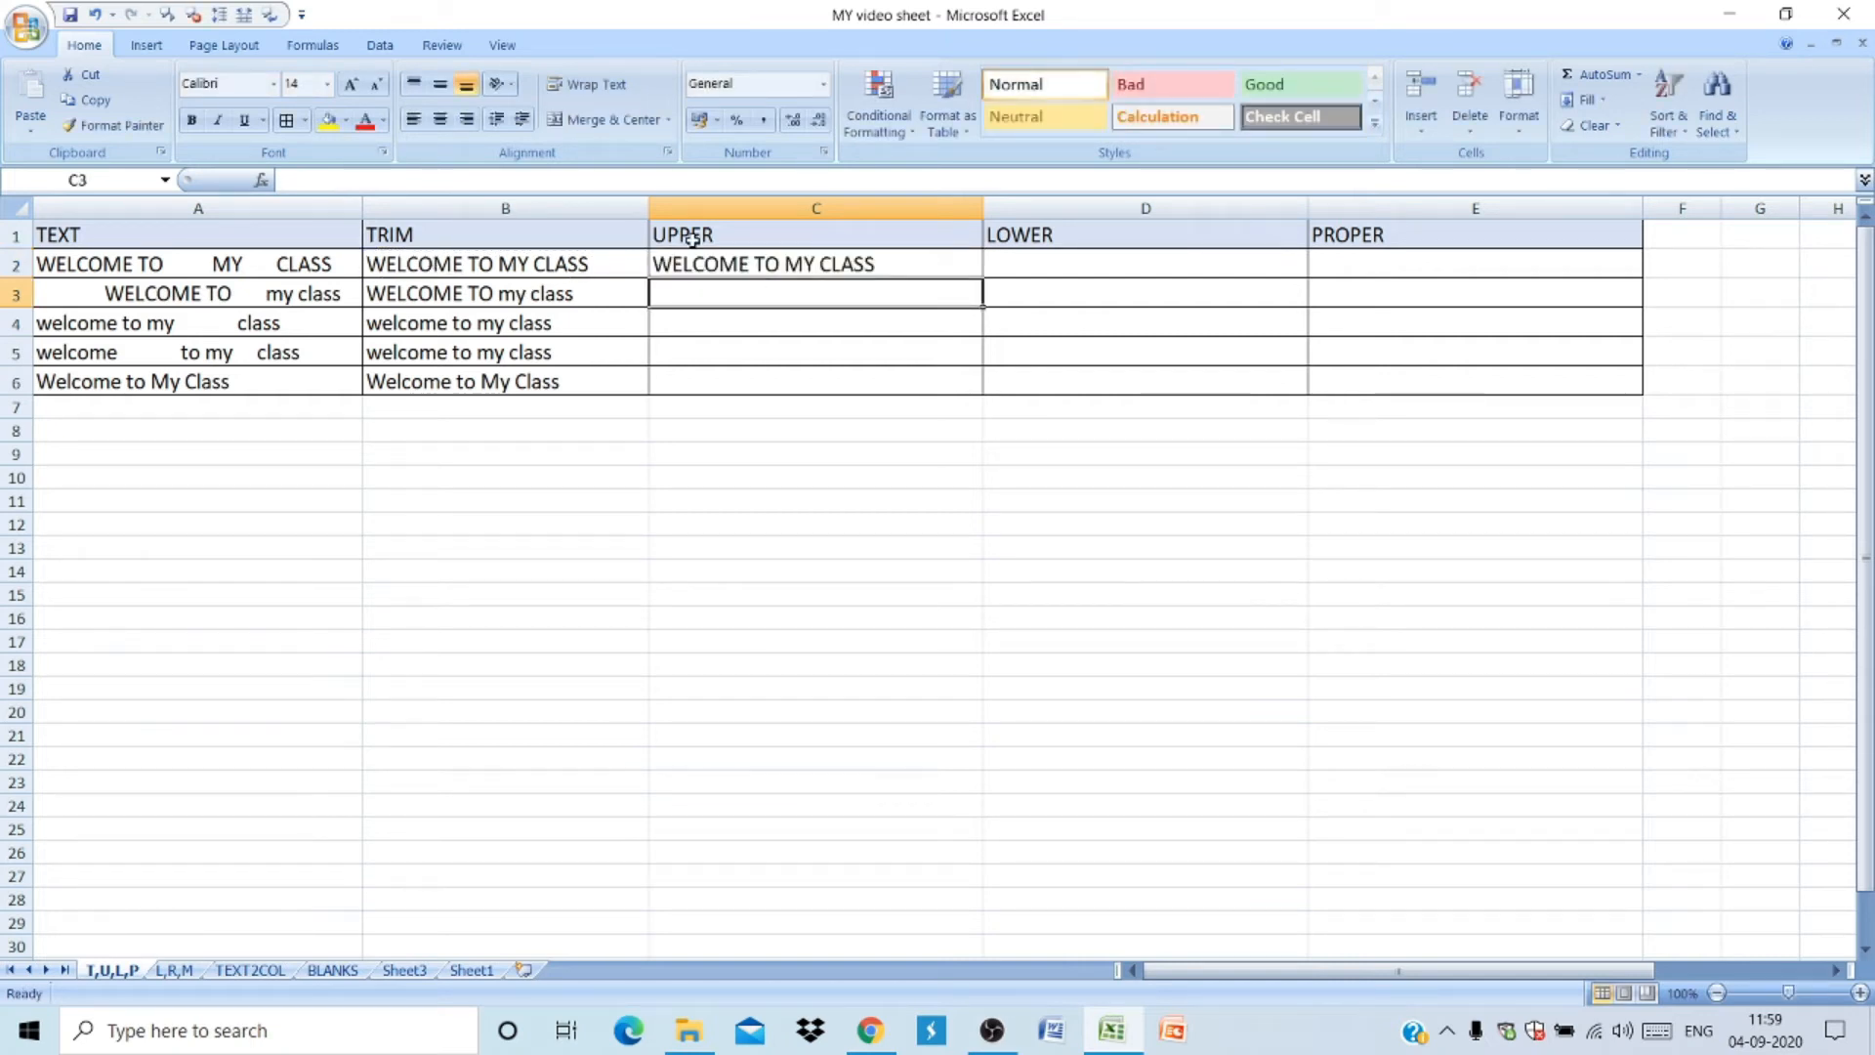
click(793, 264)
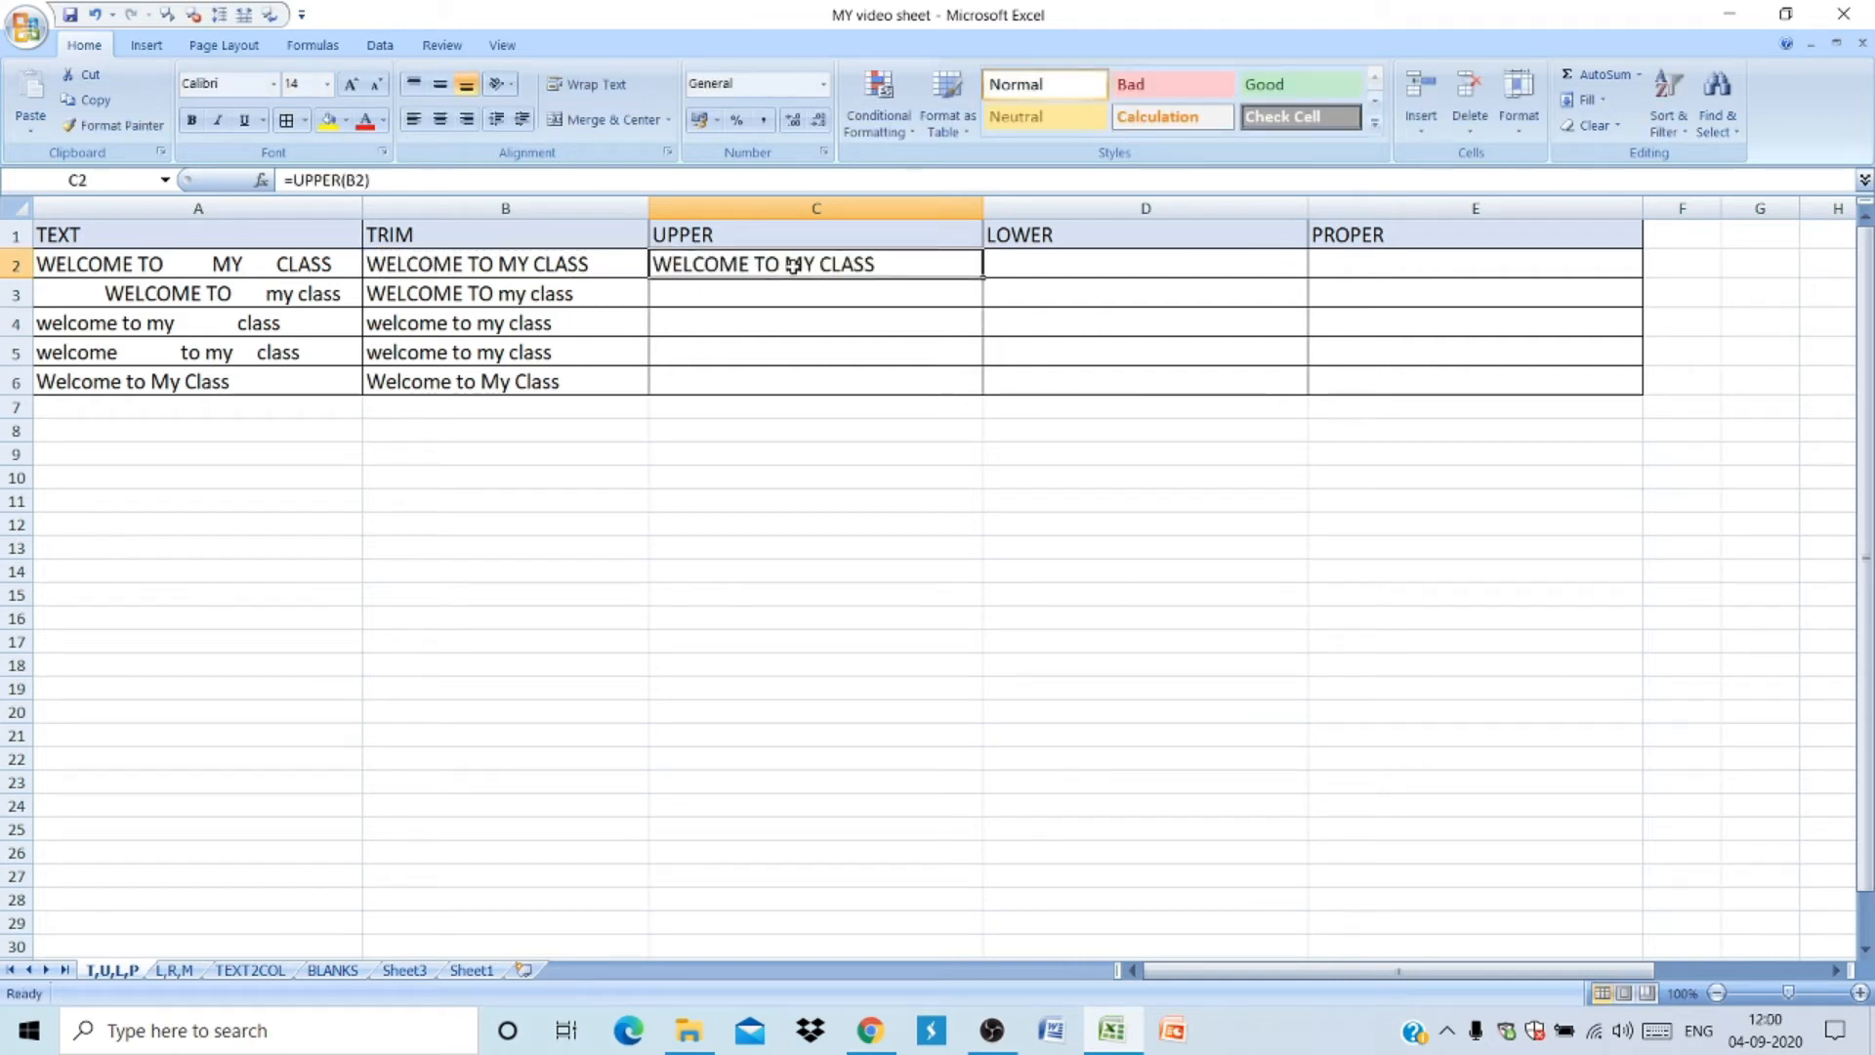
double_click(983, 275)
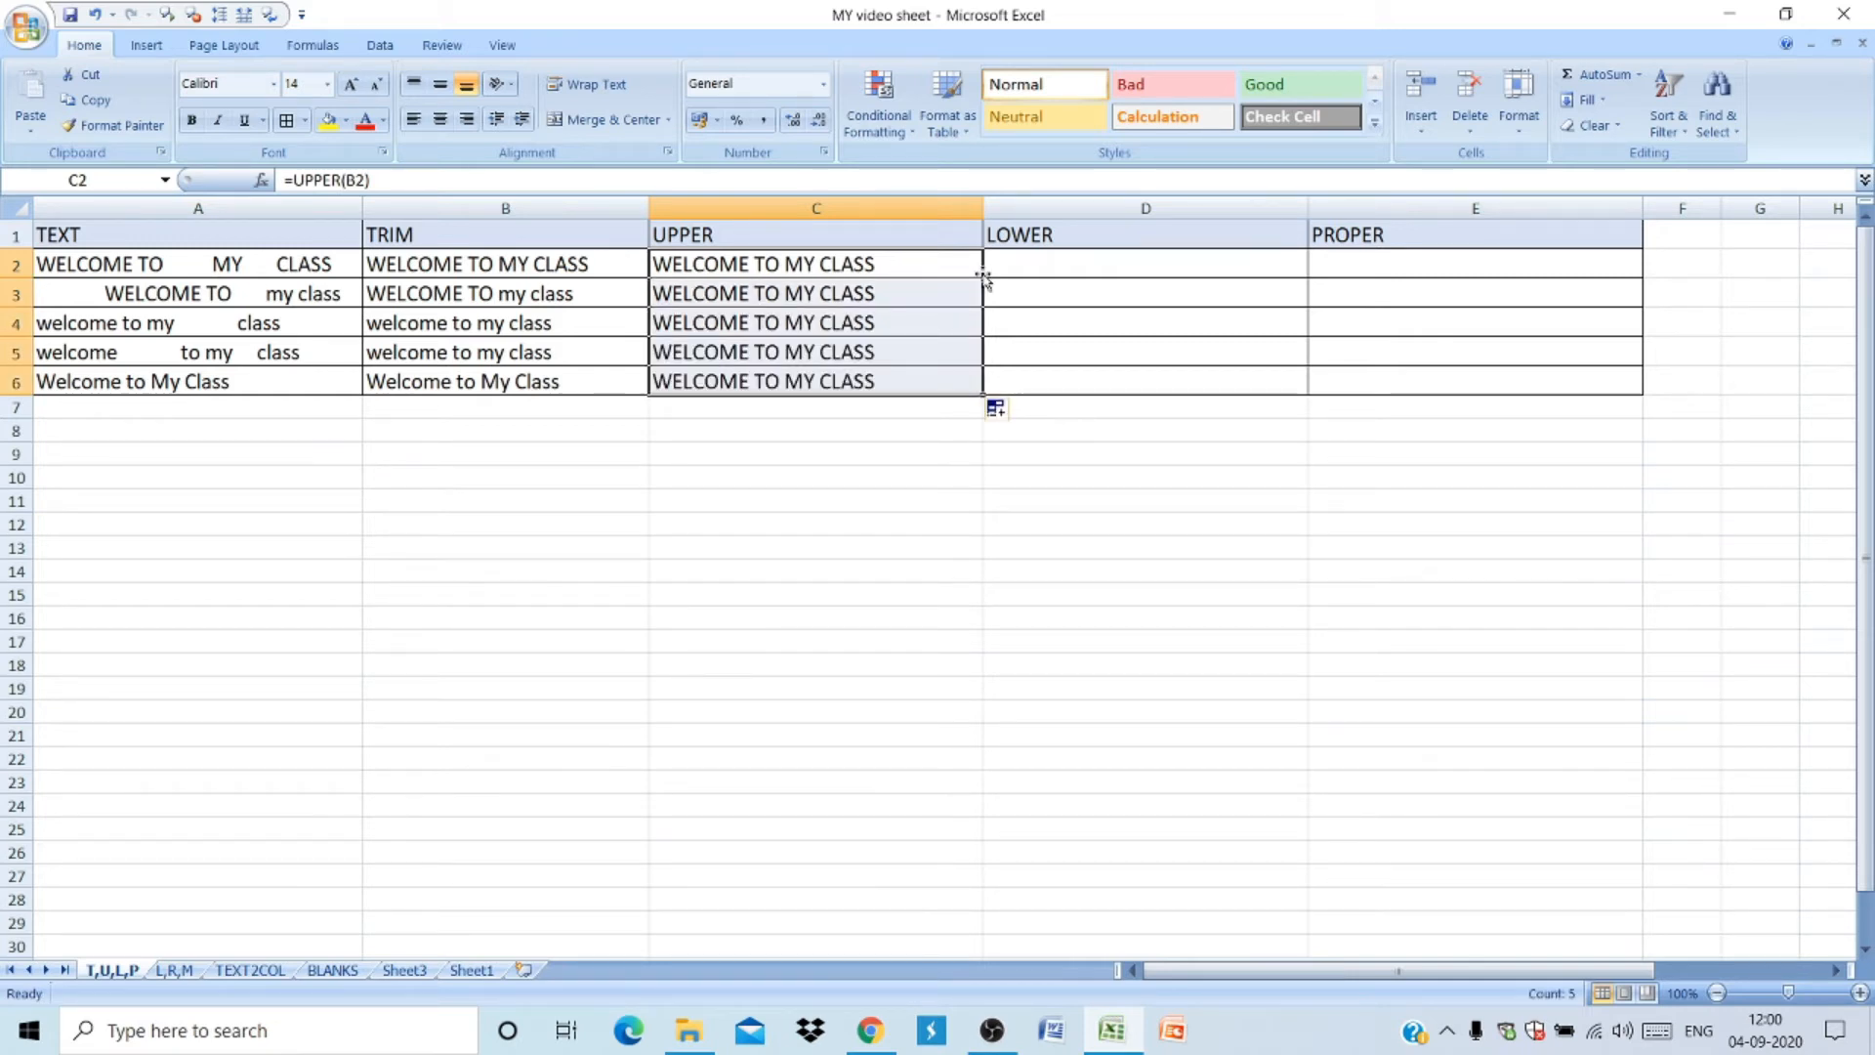
- Enter a LOWER formula in D2 referencing C2 and fill it down through D6
click(1063, 264)
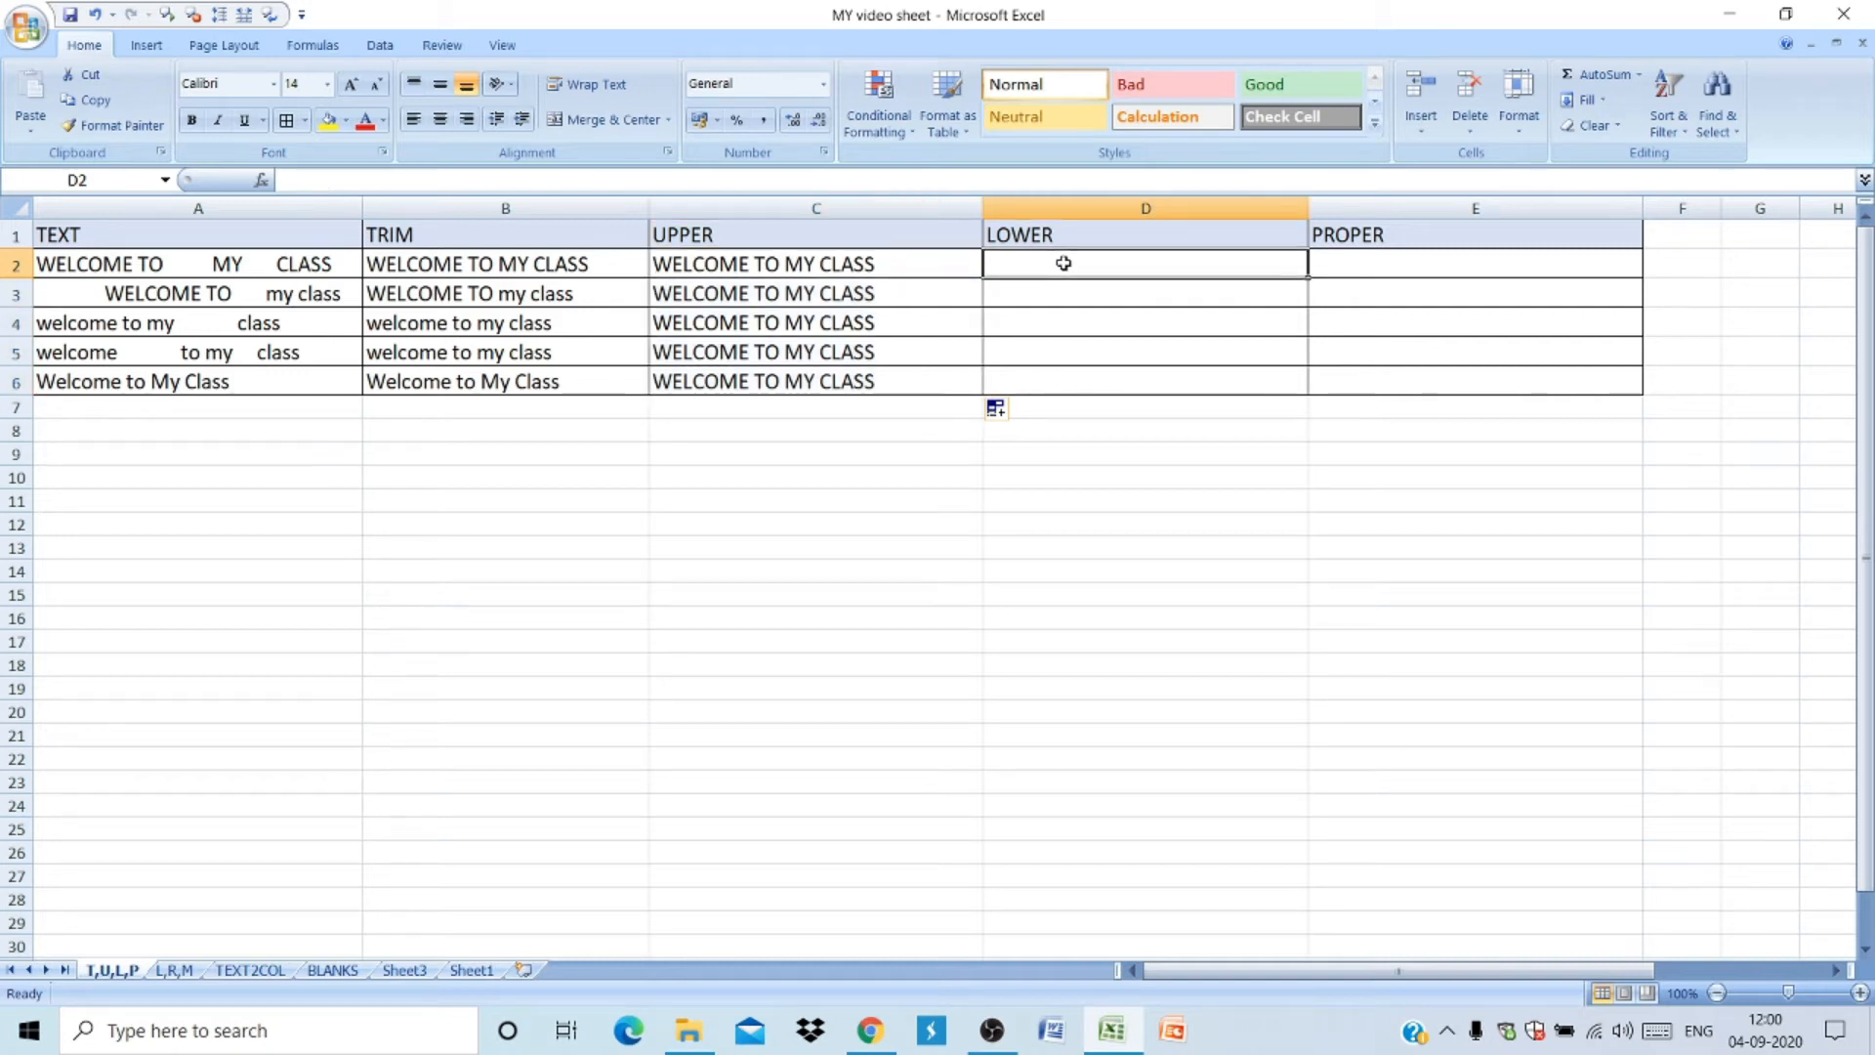
text(=LO)
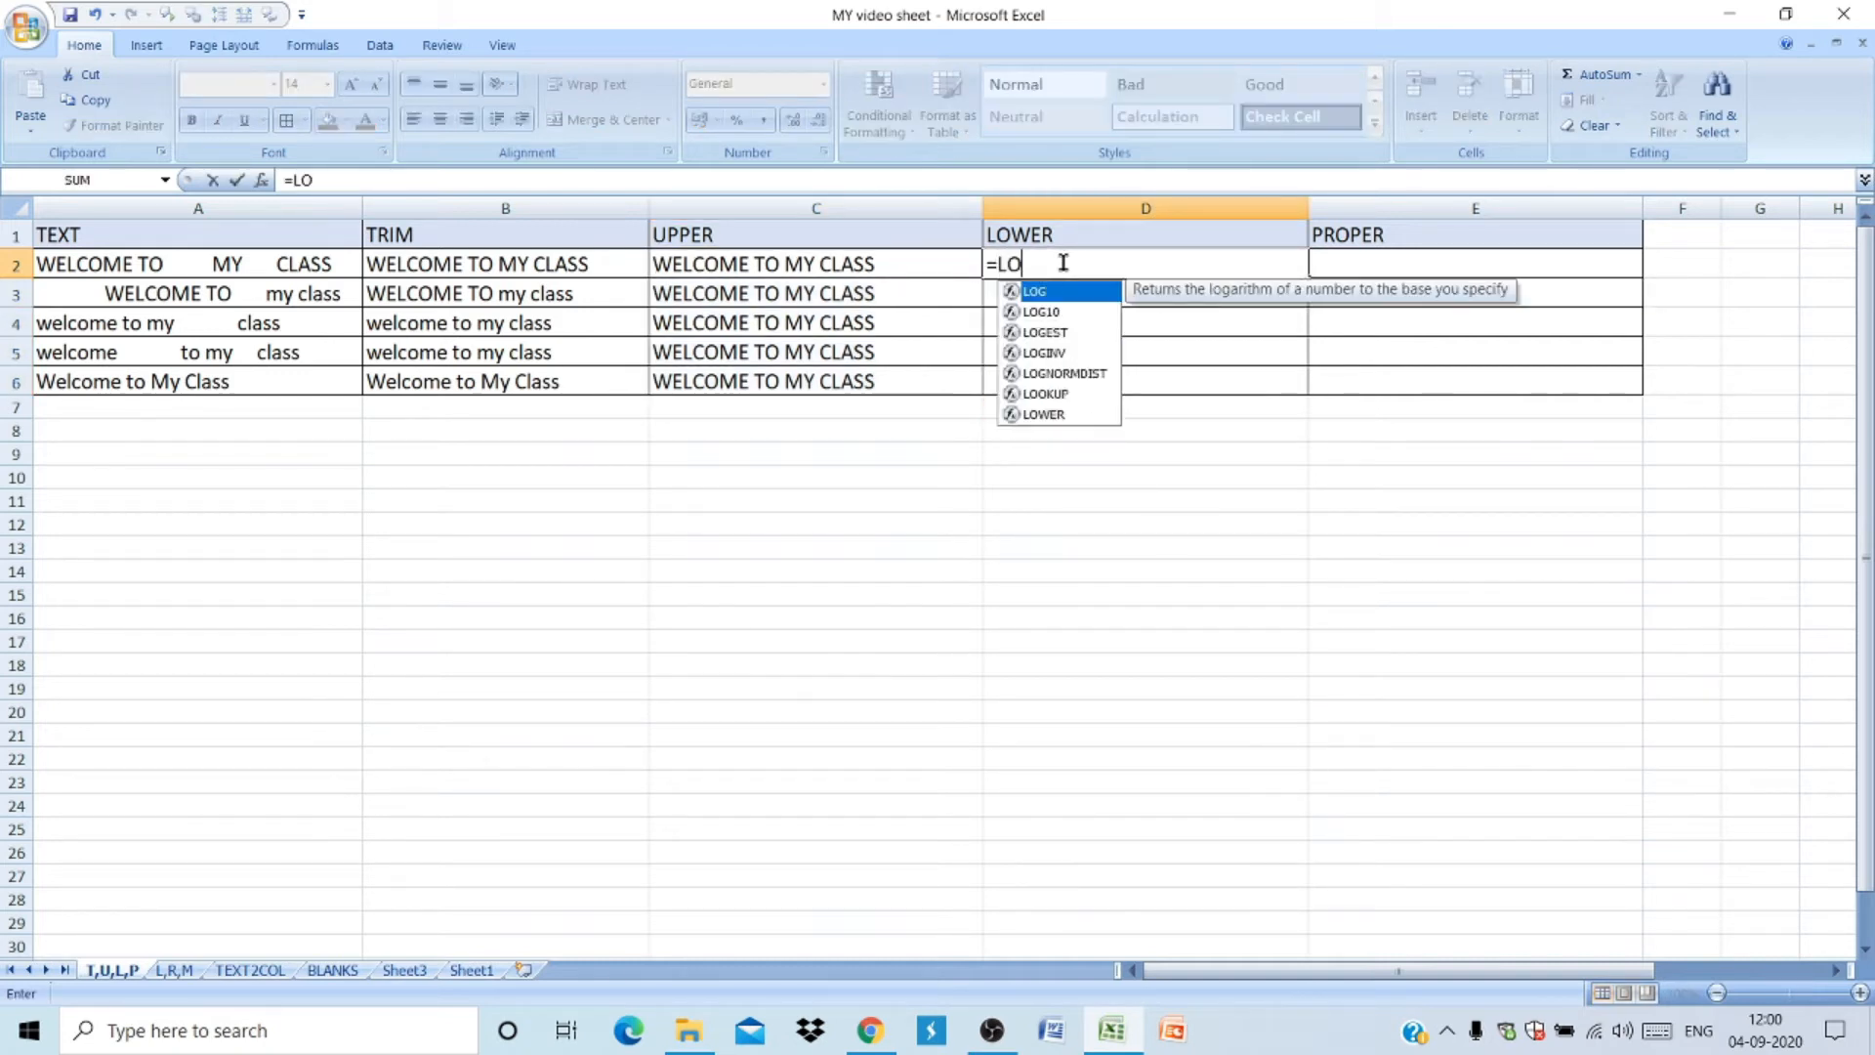
text(WER()
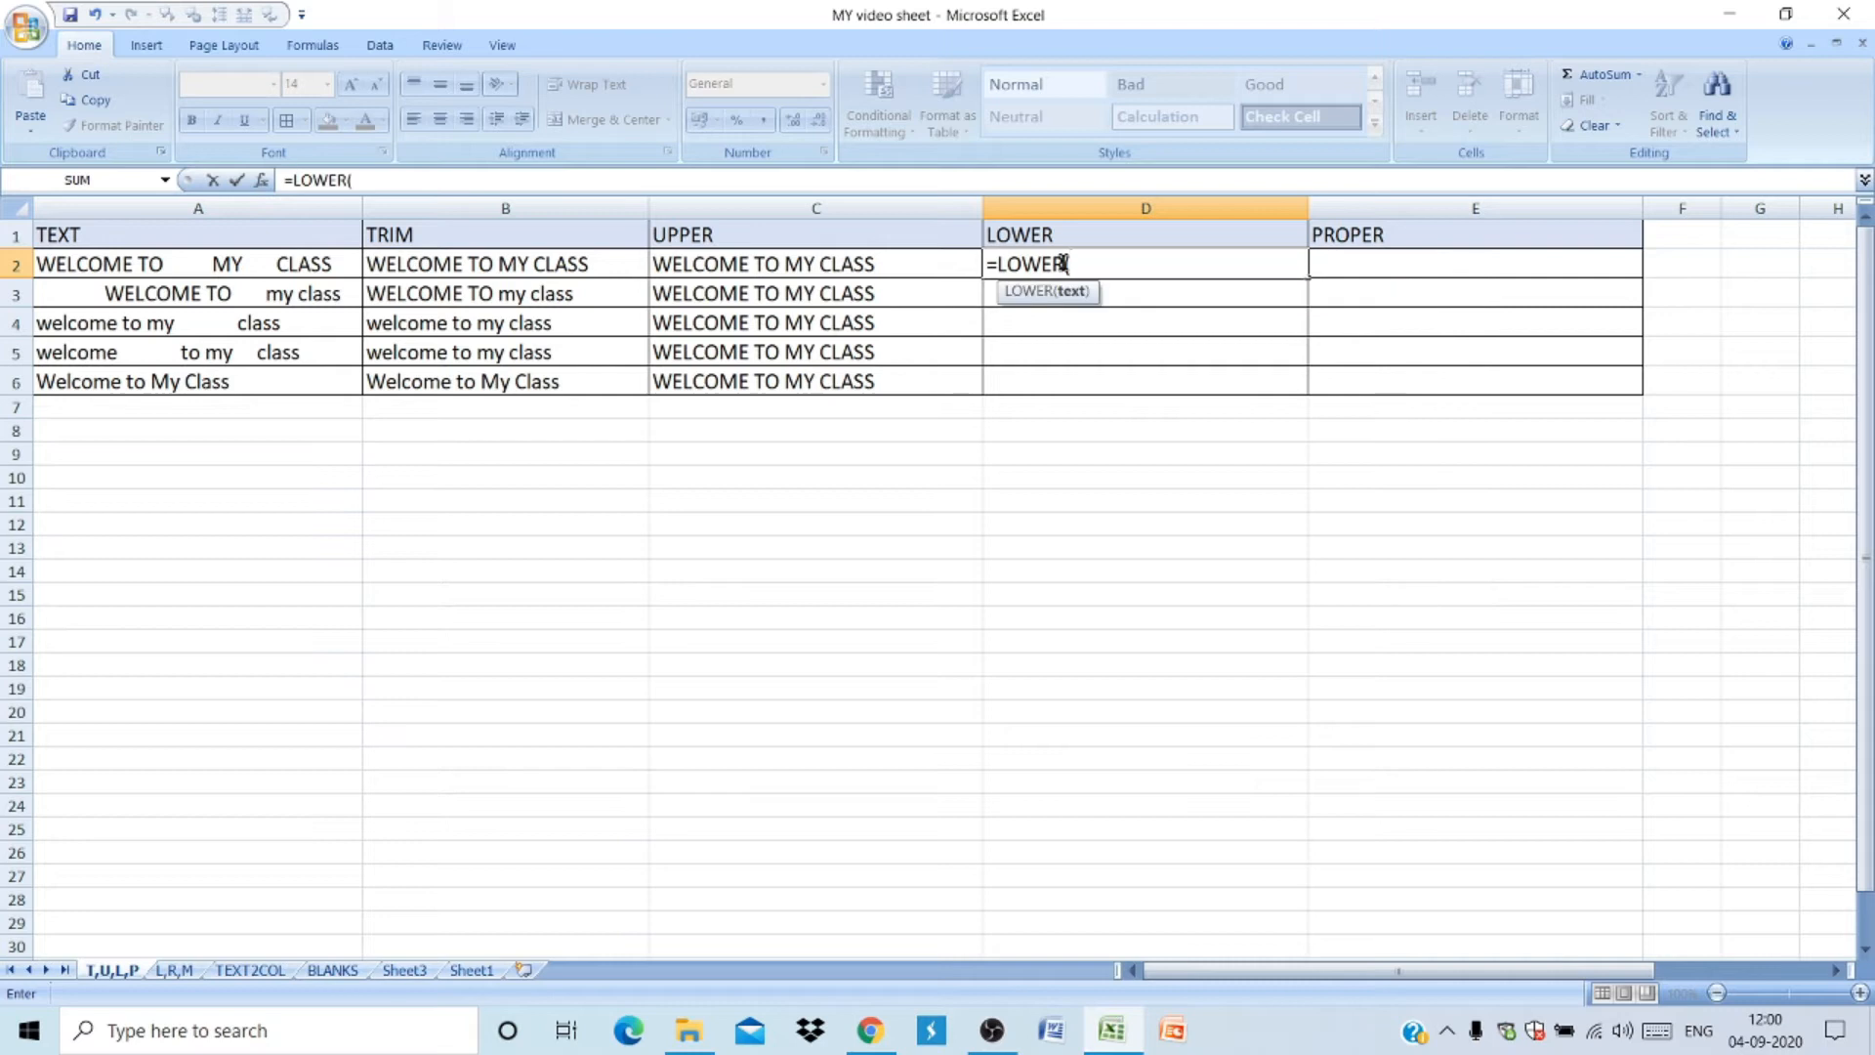
click(861, 263)
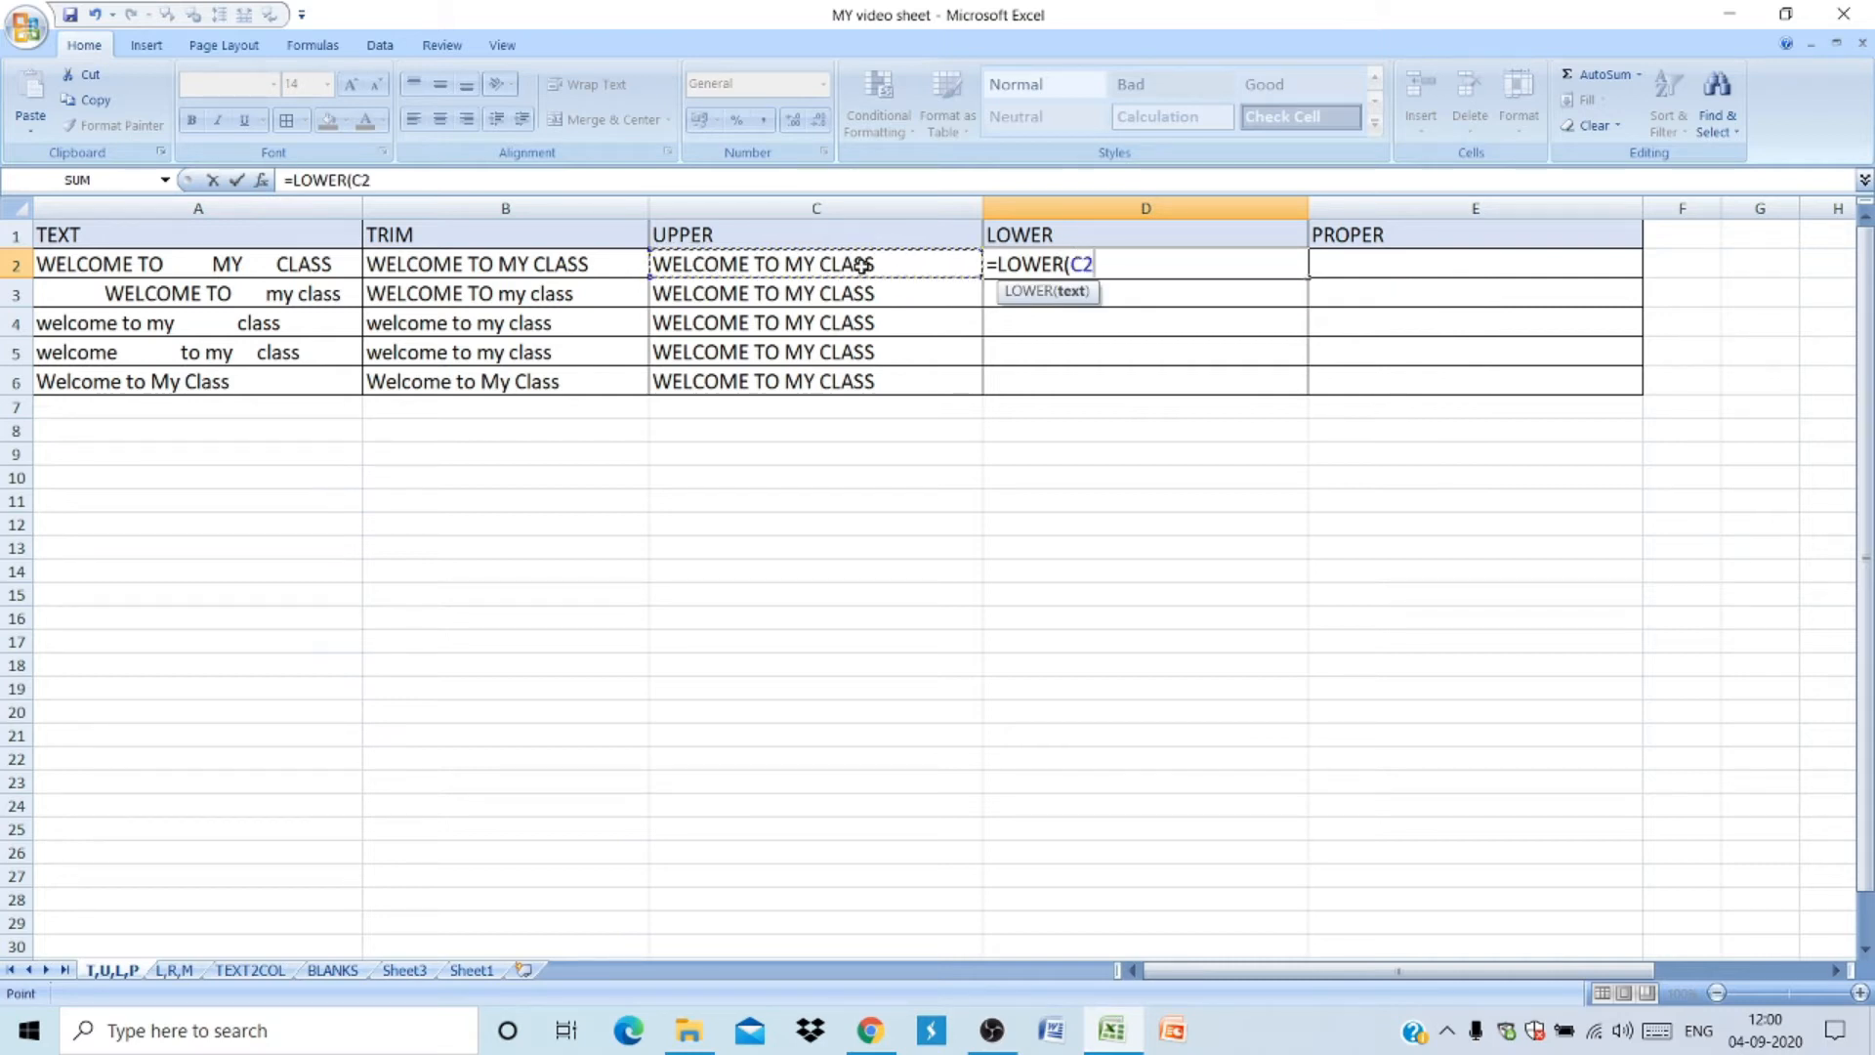
key(Return)
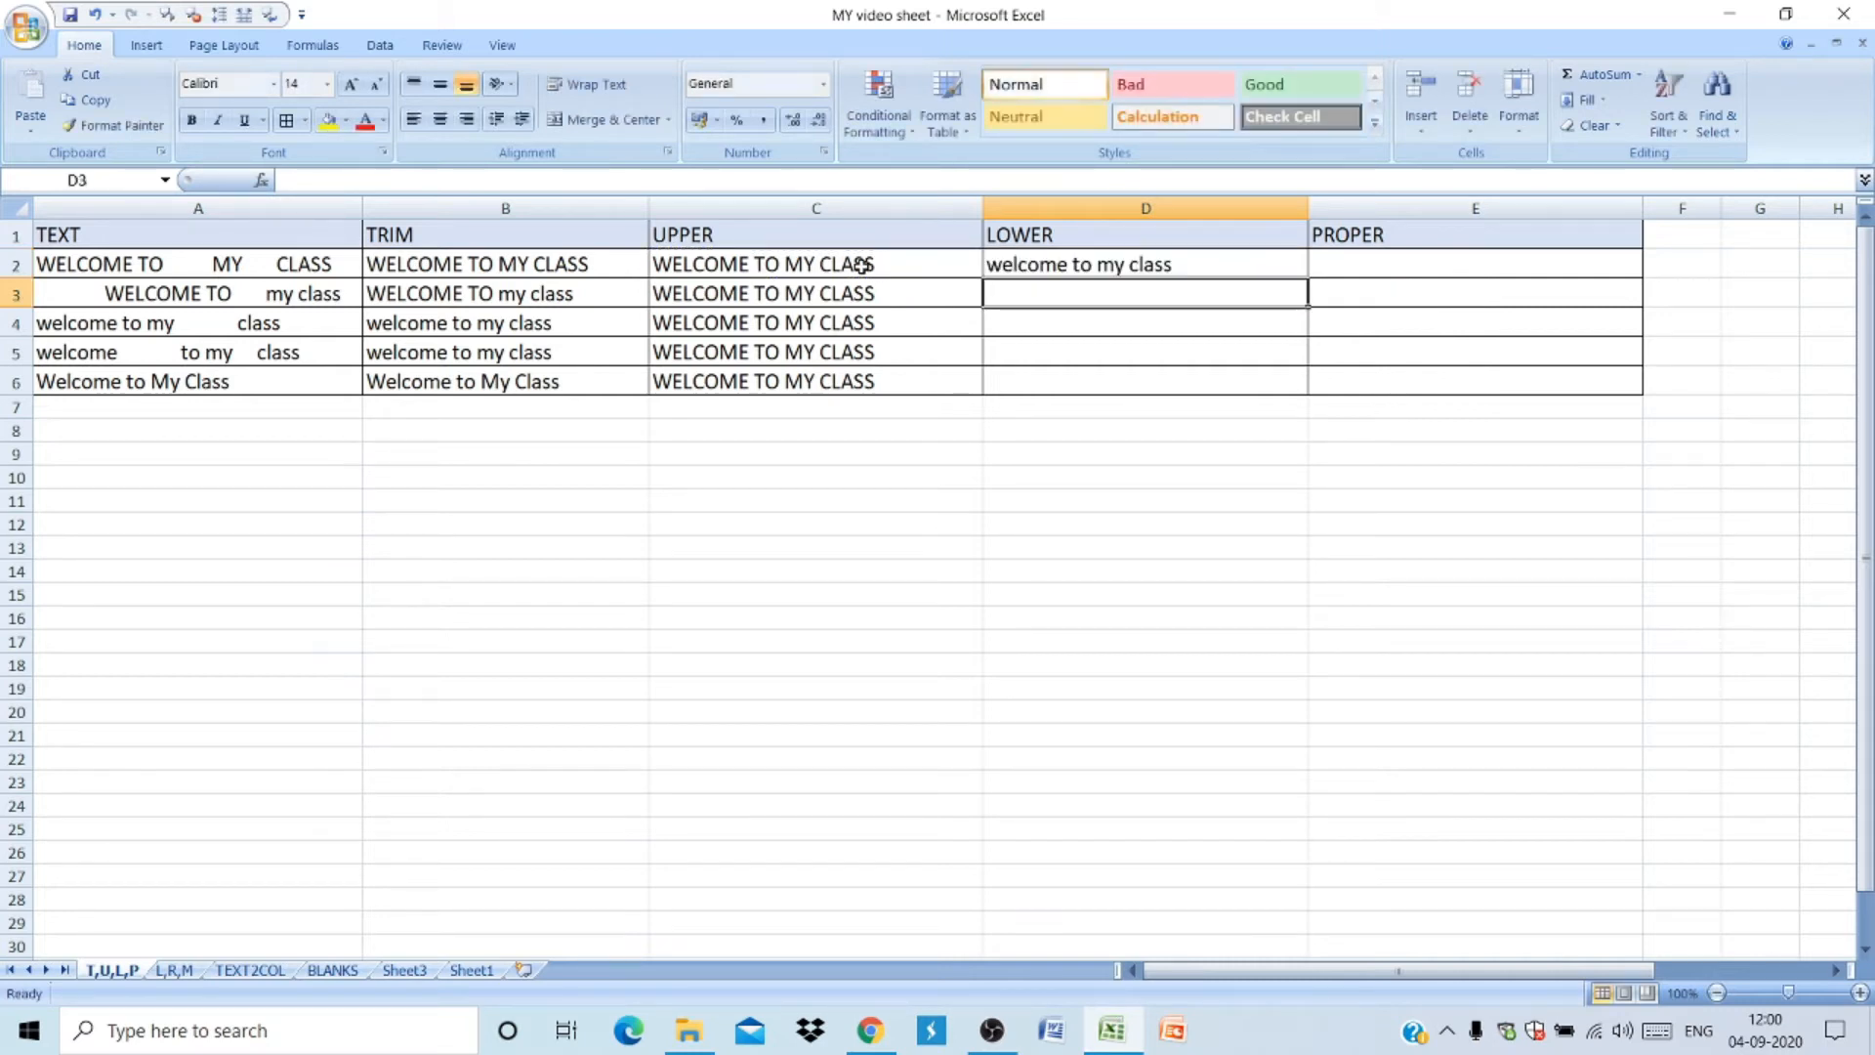
click(1128, 262)
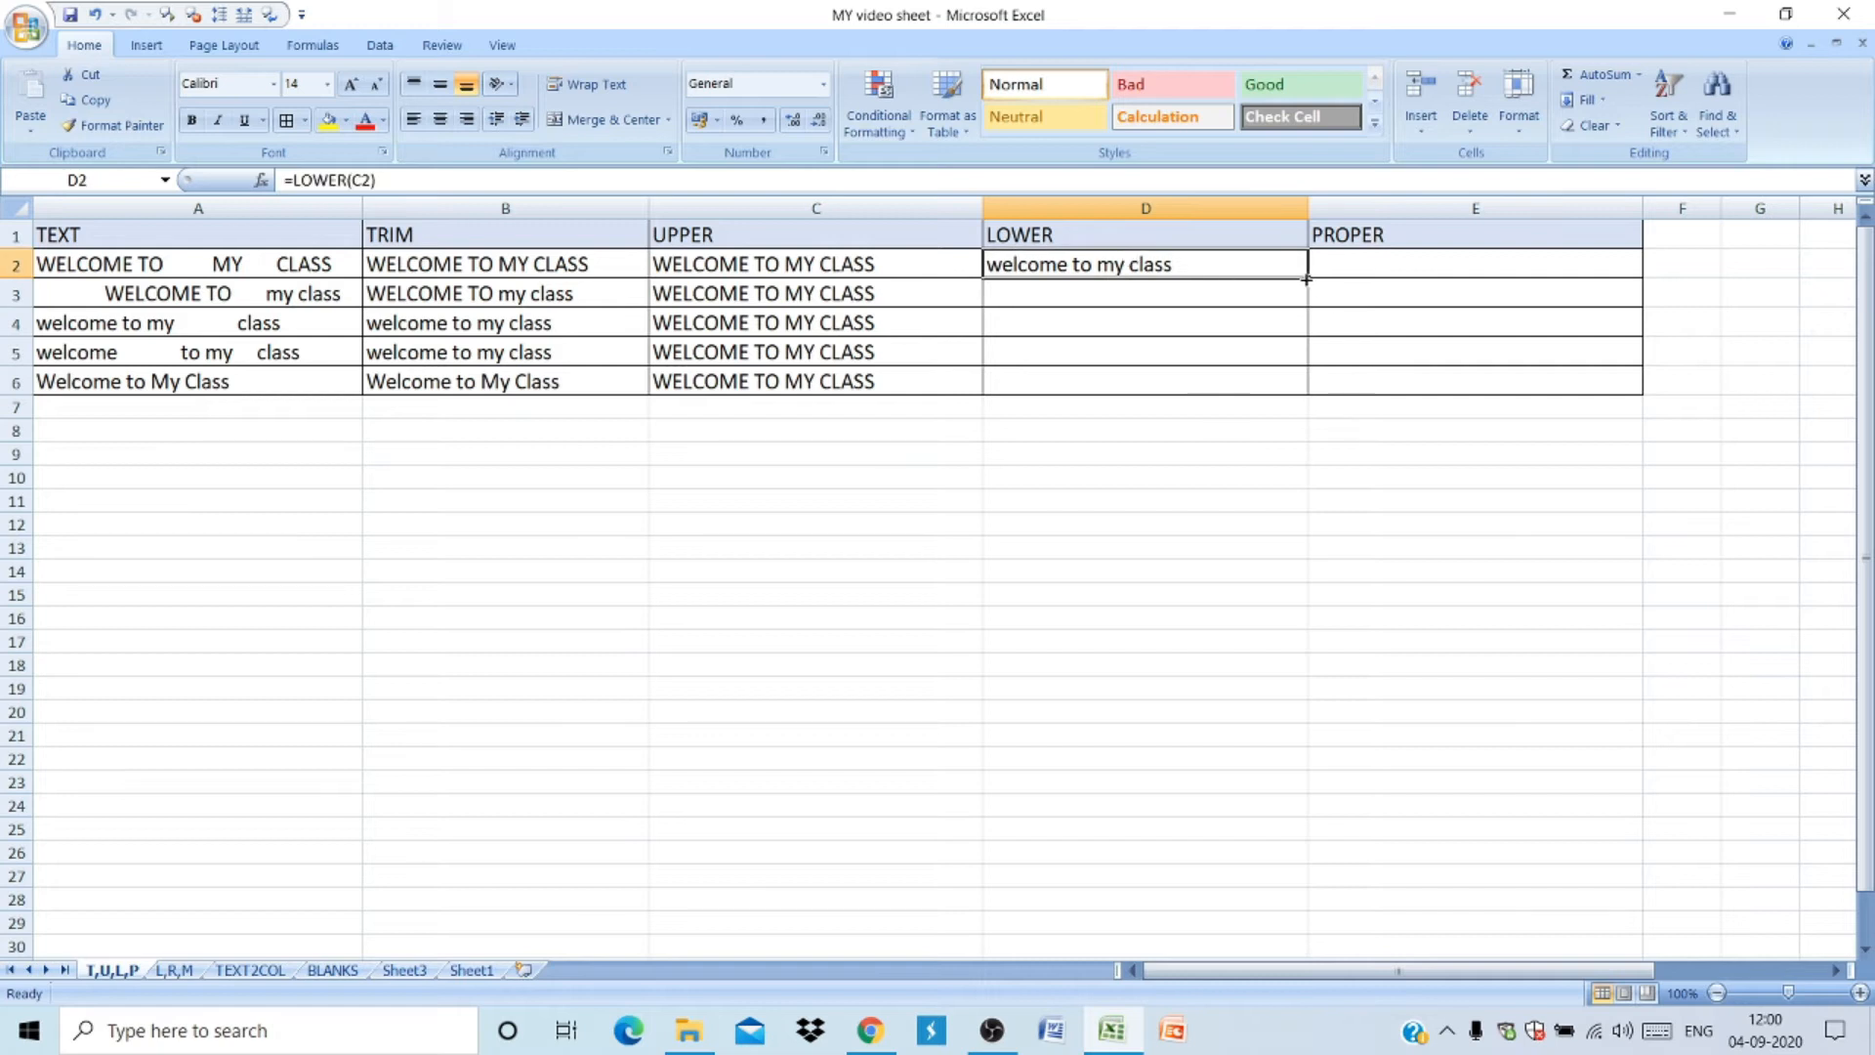
double_click(1309, 279)
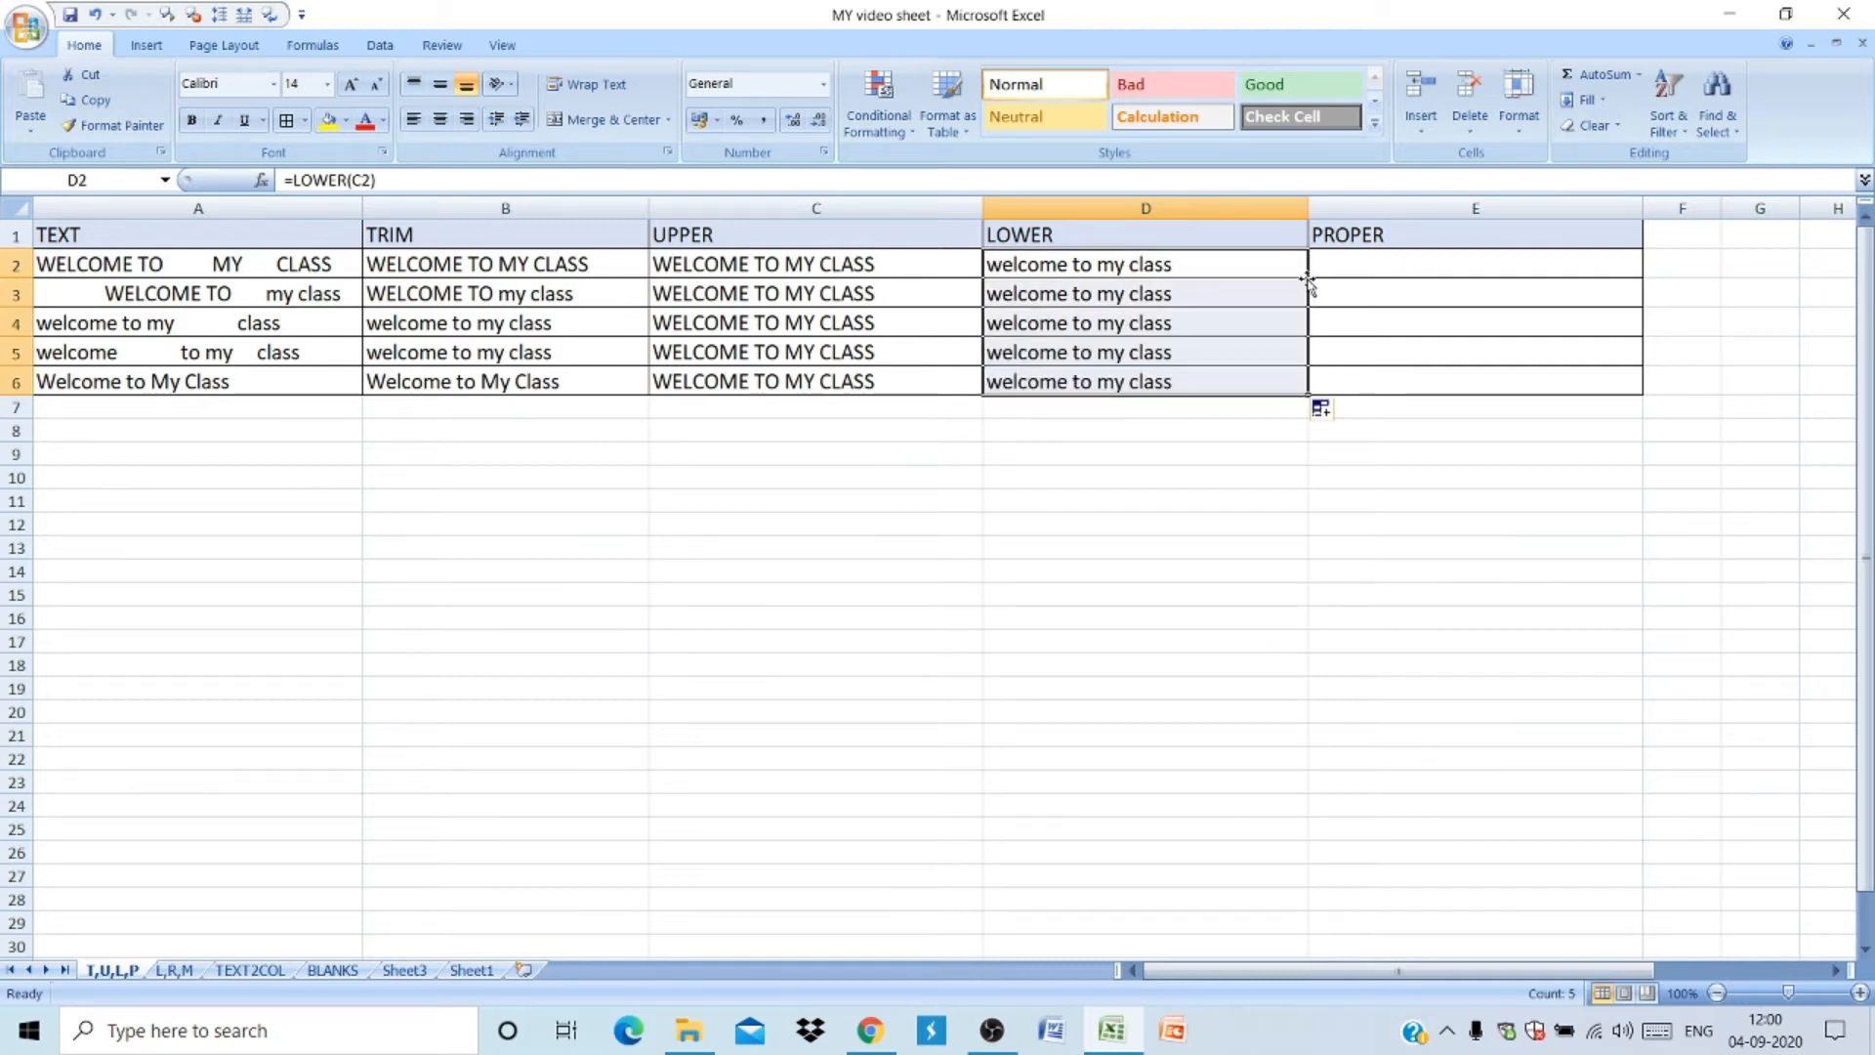
- Enter a PROPER formula in E2 referencing D2 and fill it down through E6
click(1352, 267)
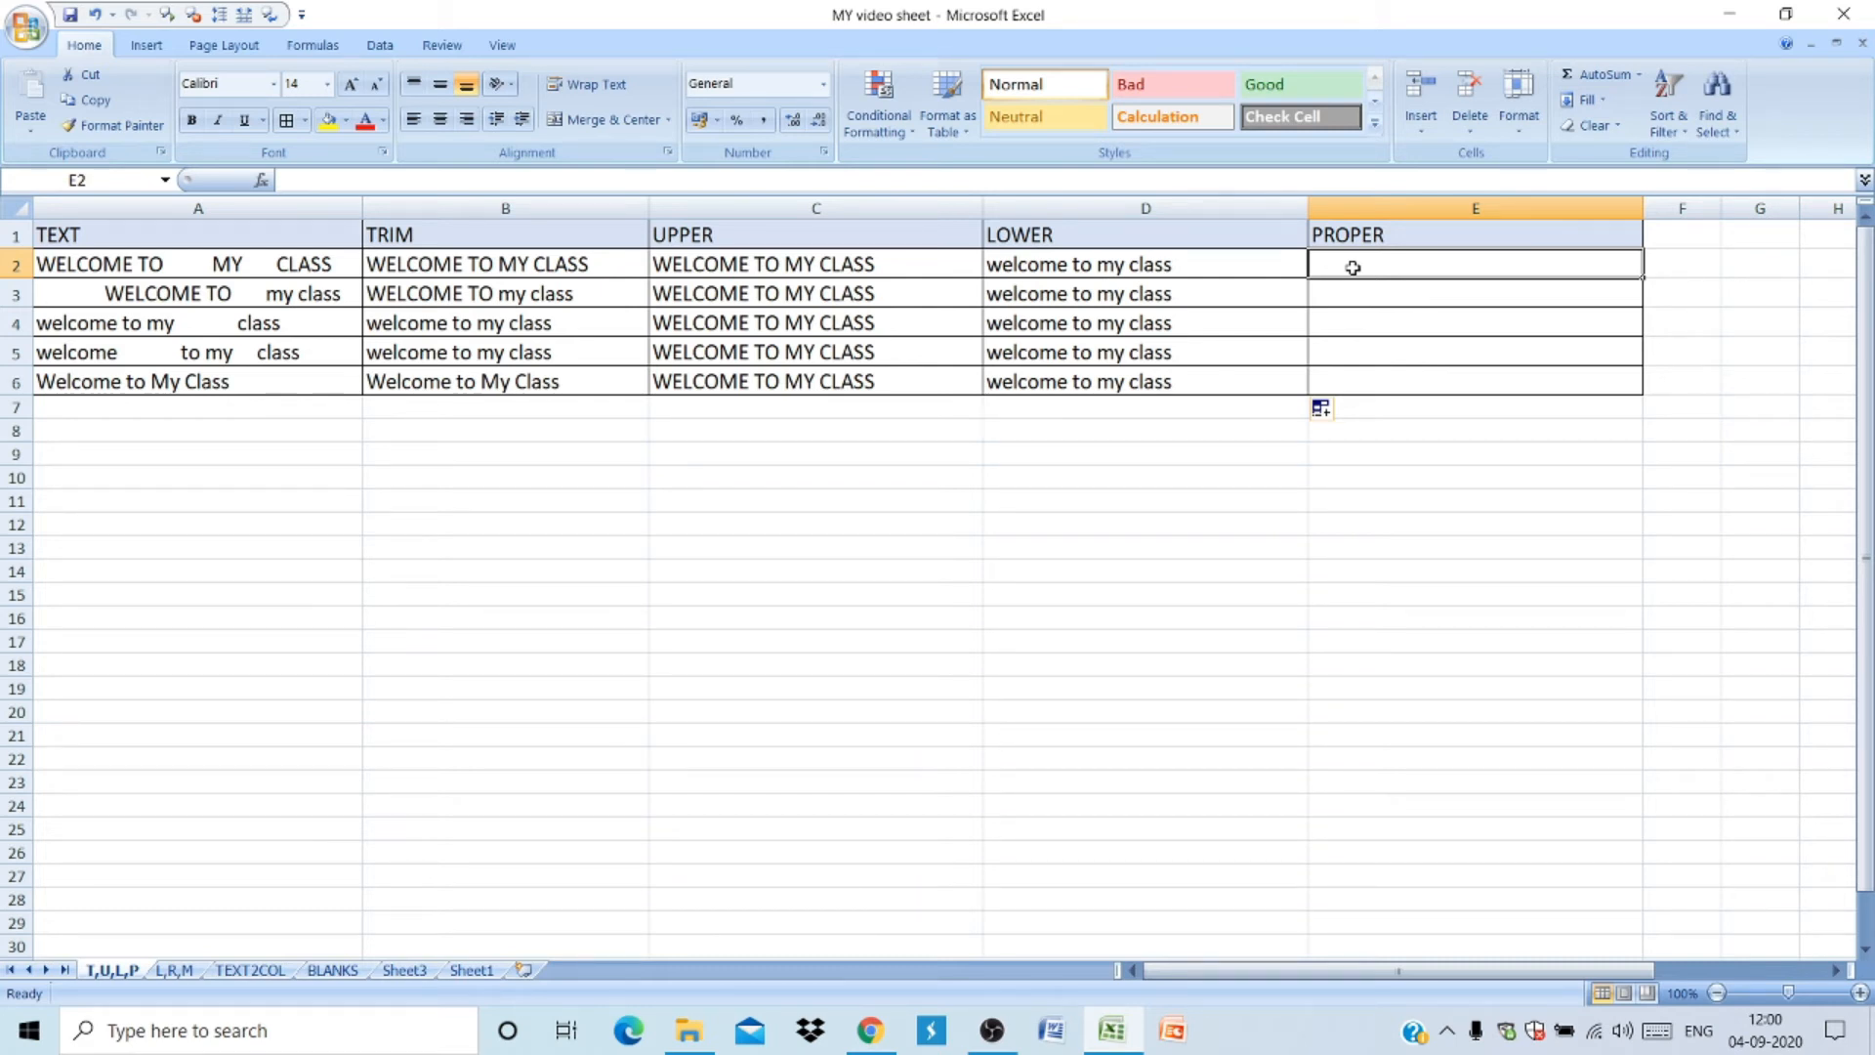
text(=PRP)
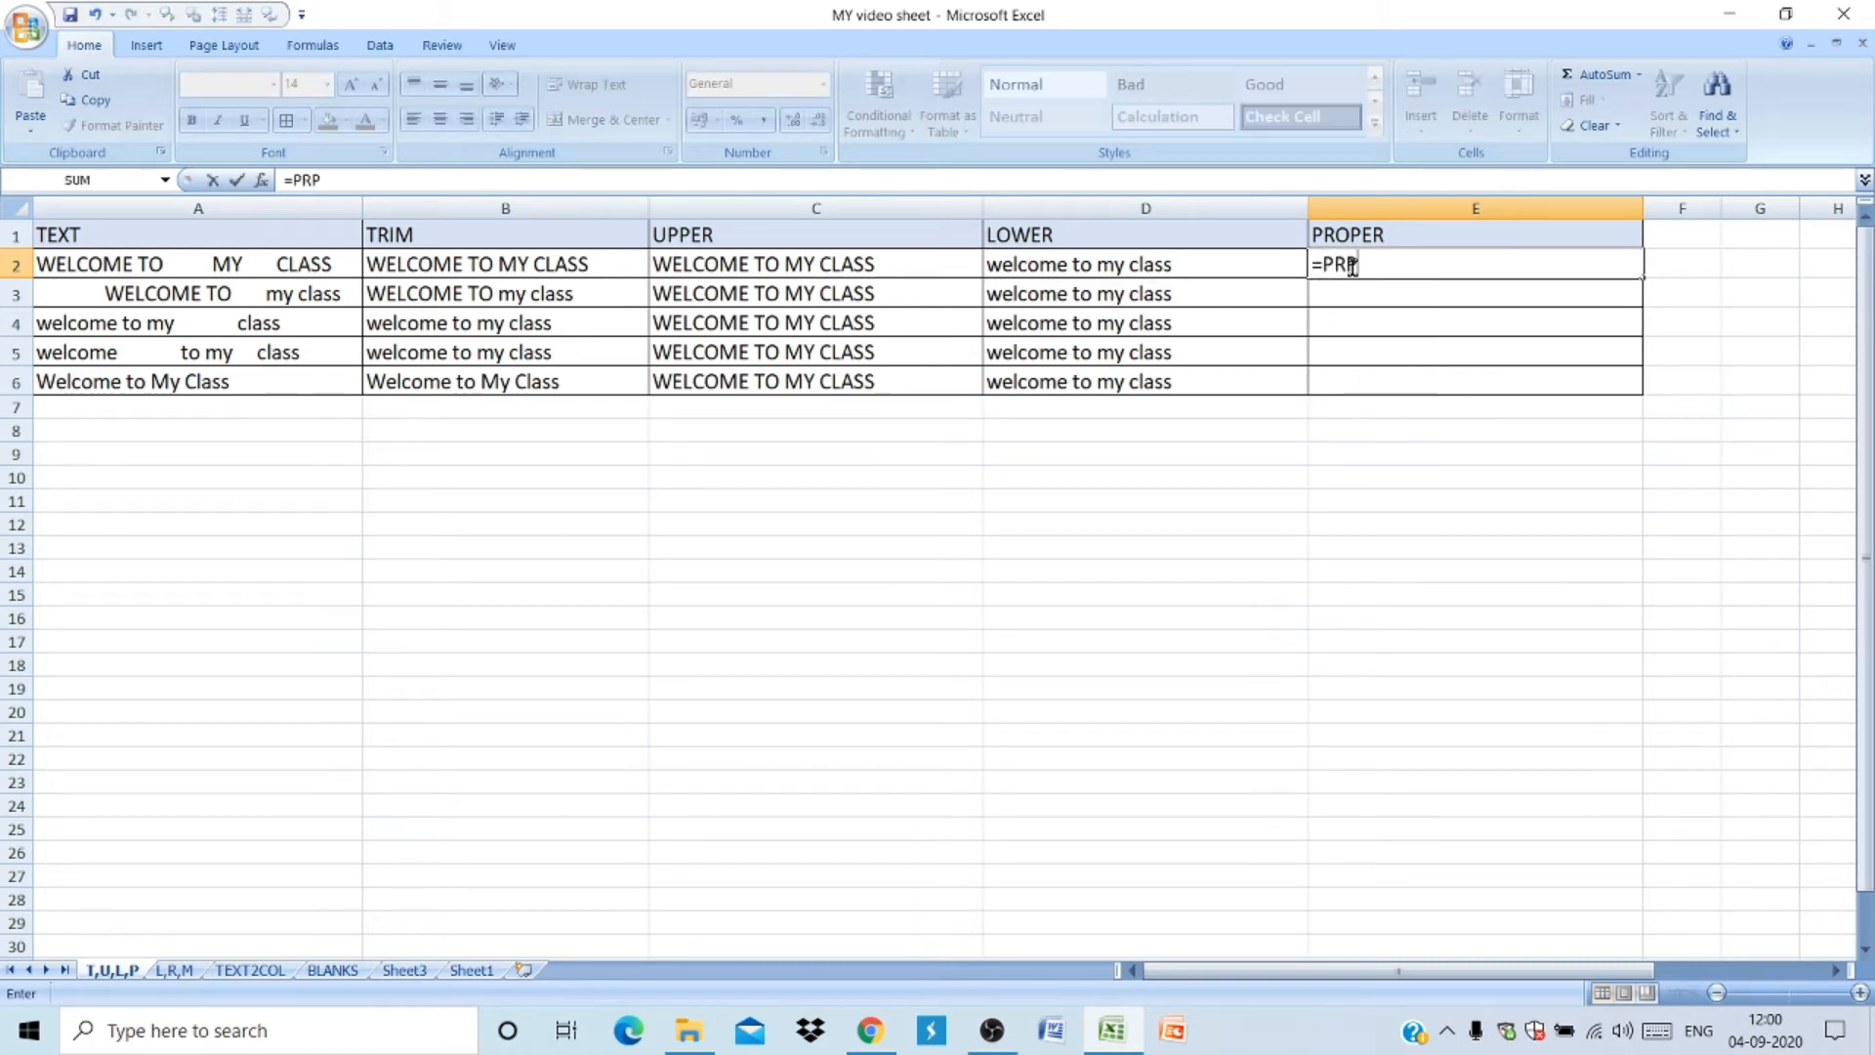
text(ER()
click(1352, 265)
text(O)
click(1403, 265)
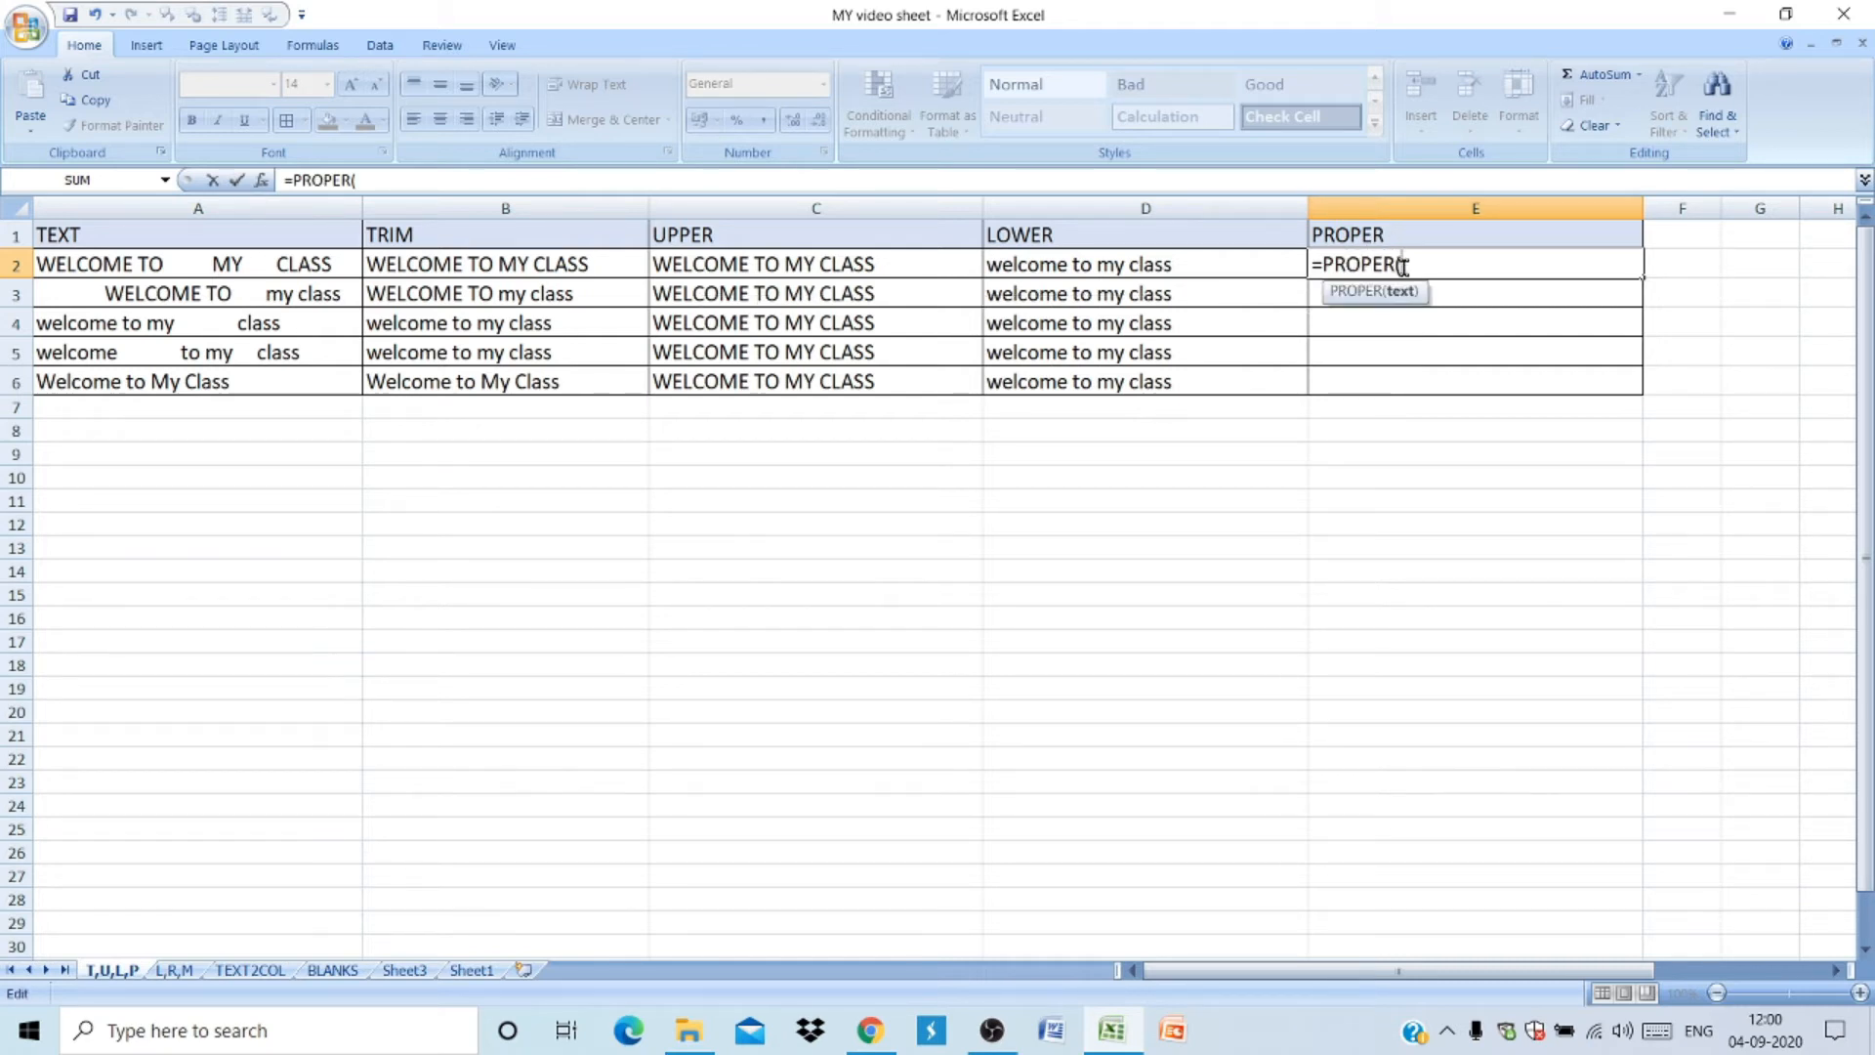
click(1202, 269)
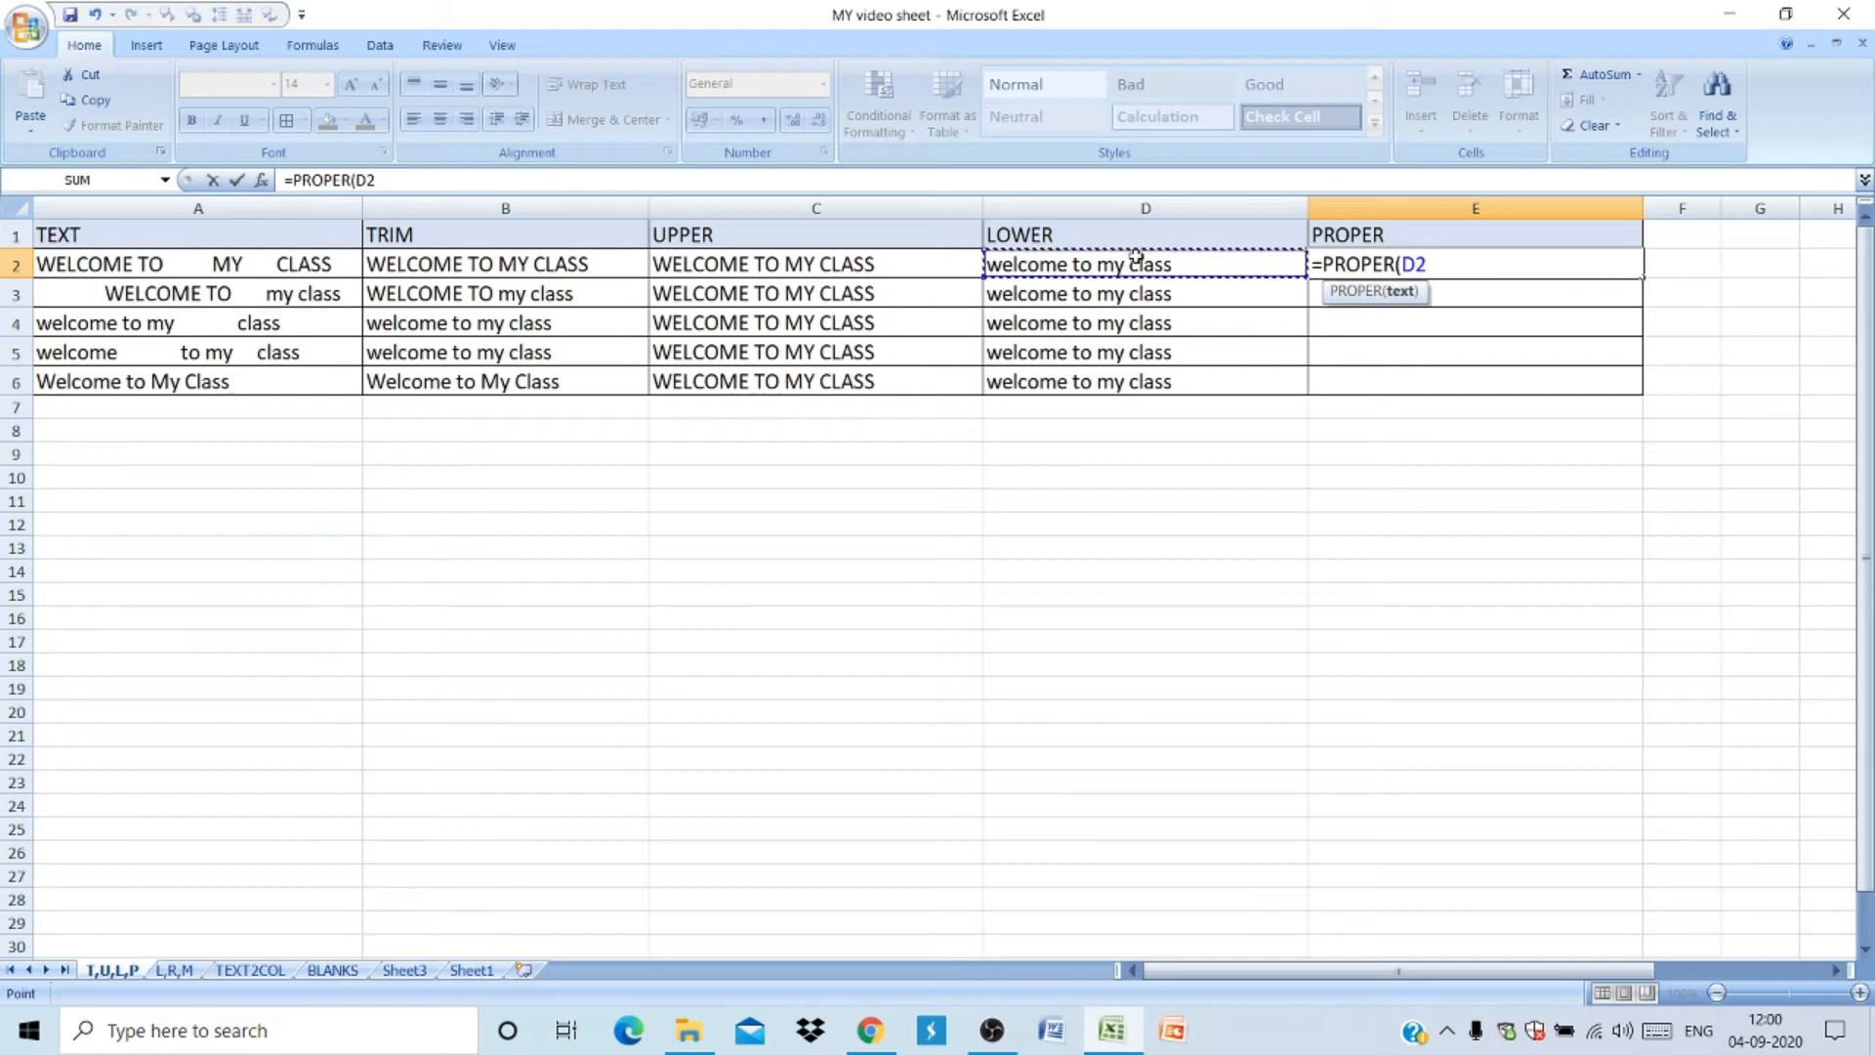
key(Return)
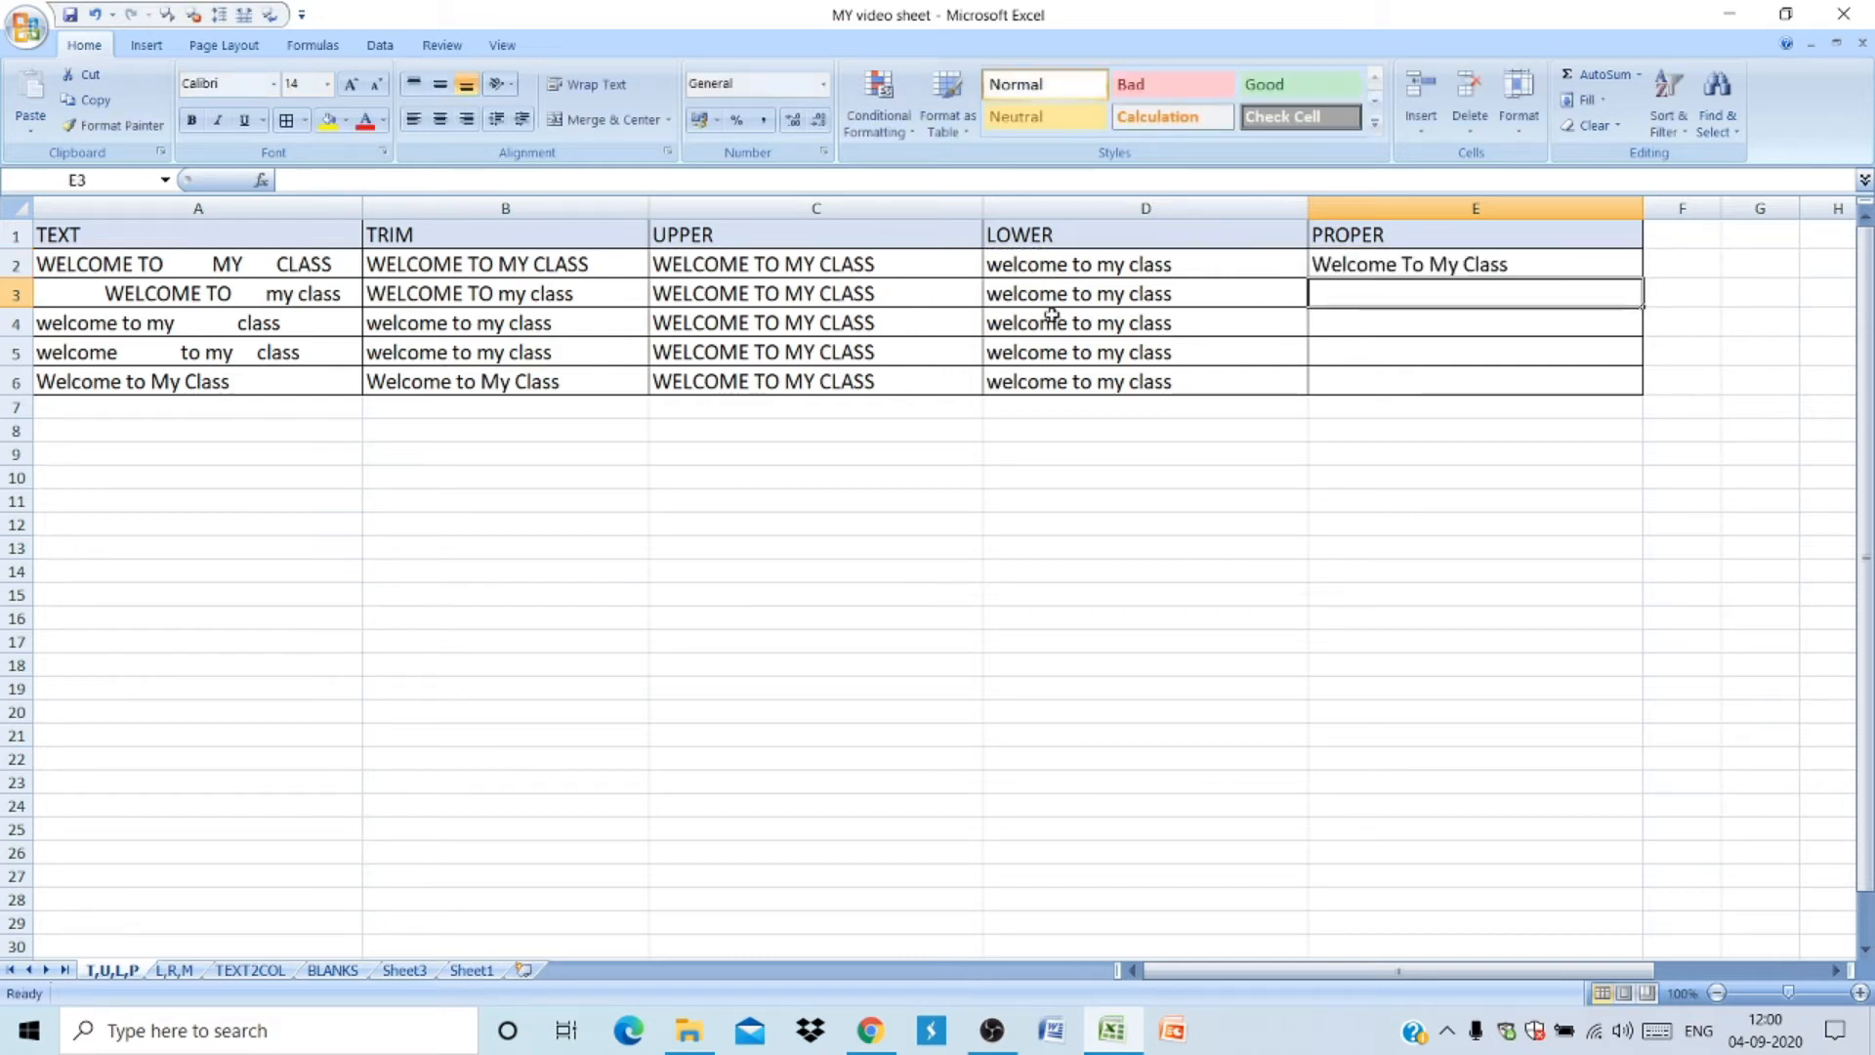
click(1543, 245)
click(1545, 262)
double_click(1637, 279)
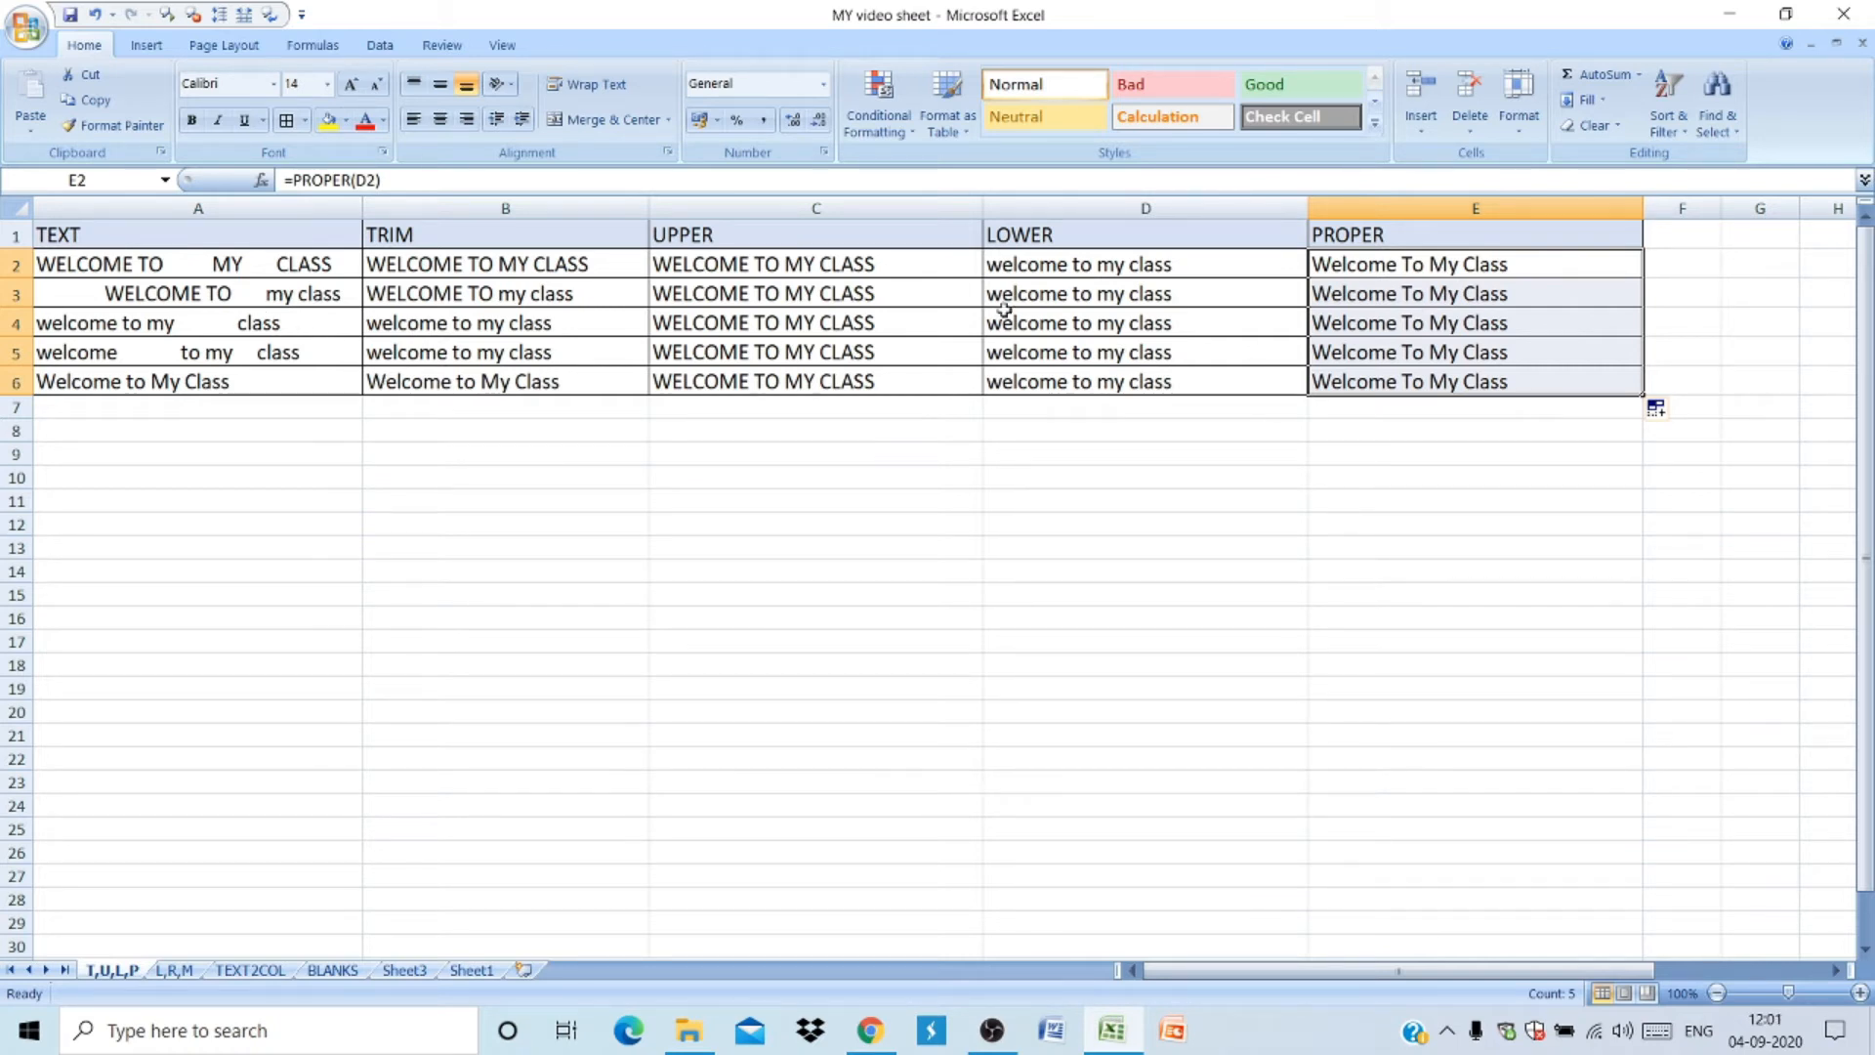
- Replace A4's text with a name containing extra spaces to test the formulas, then undo that entry
click(276, 324)
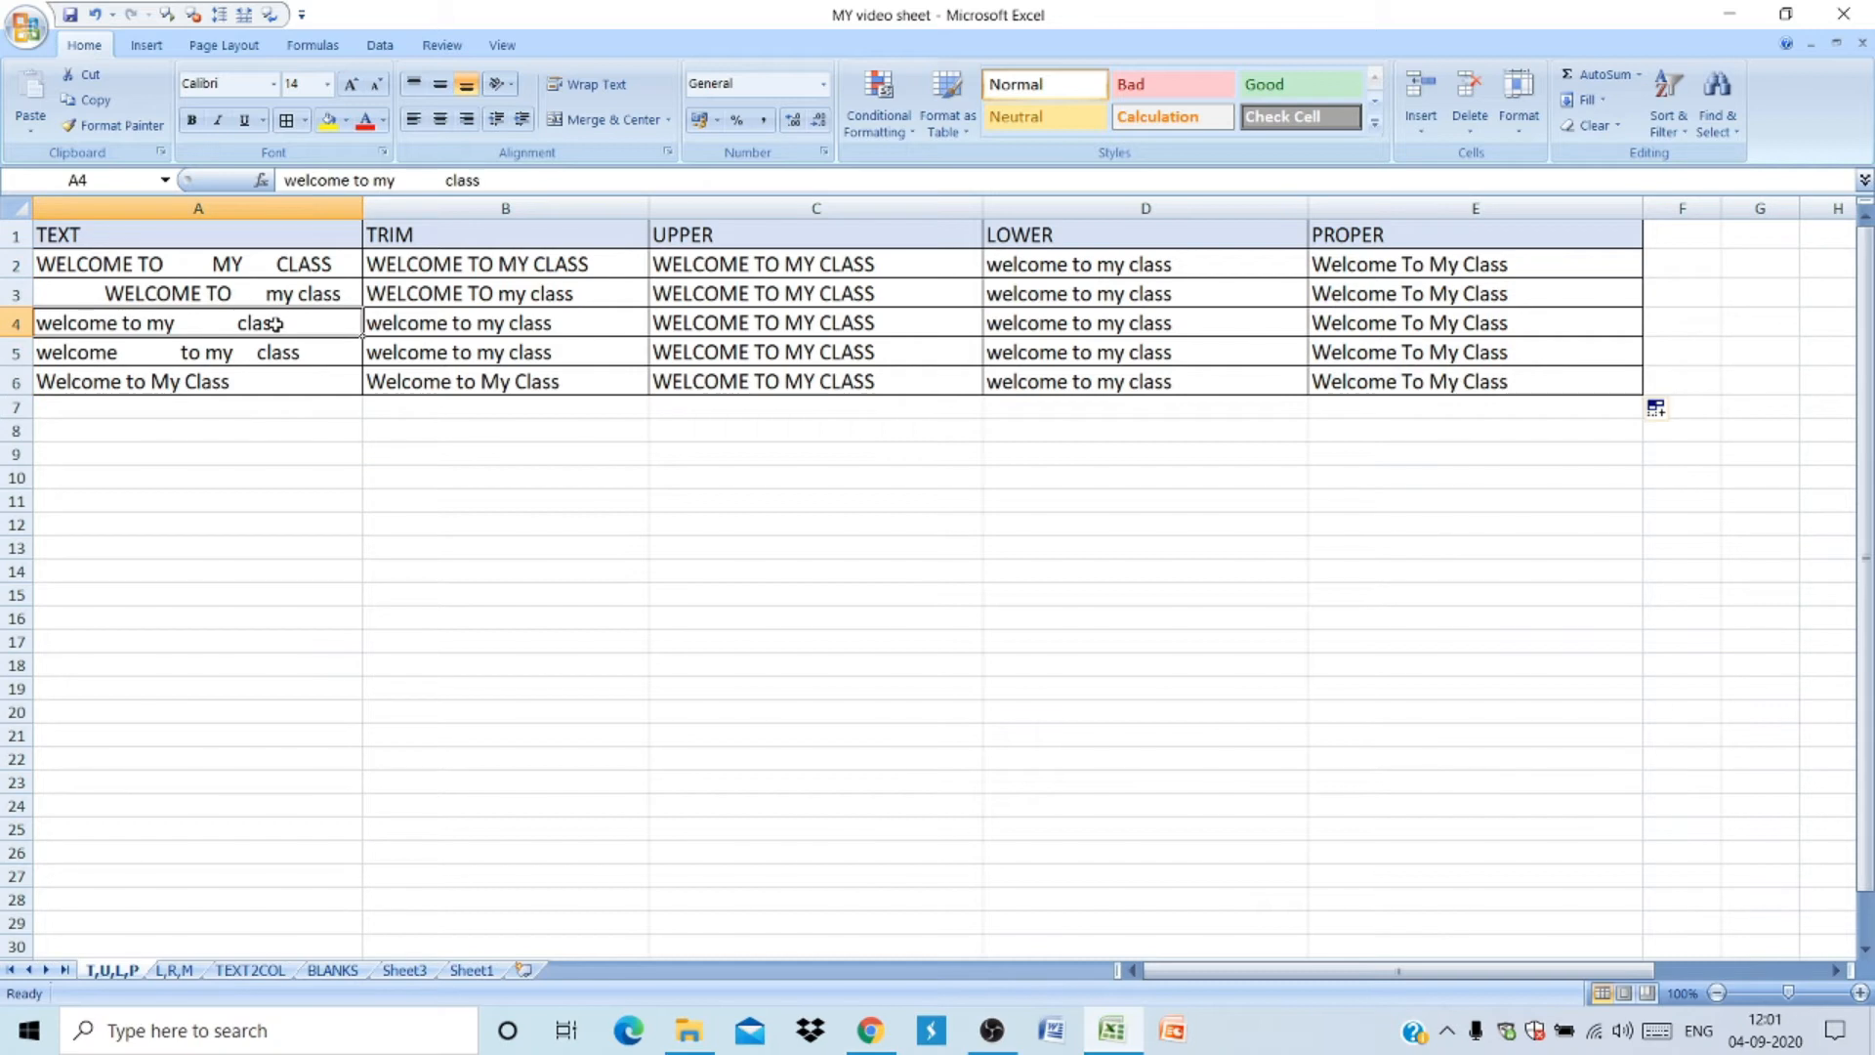
text(RAM ACH)
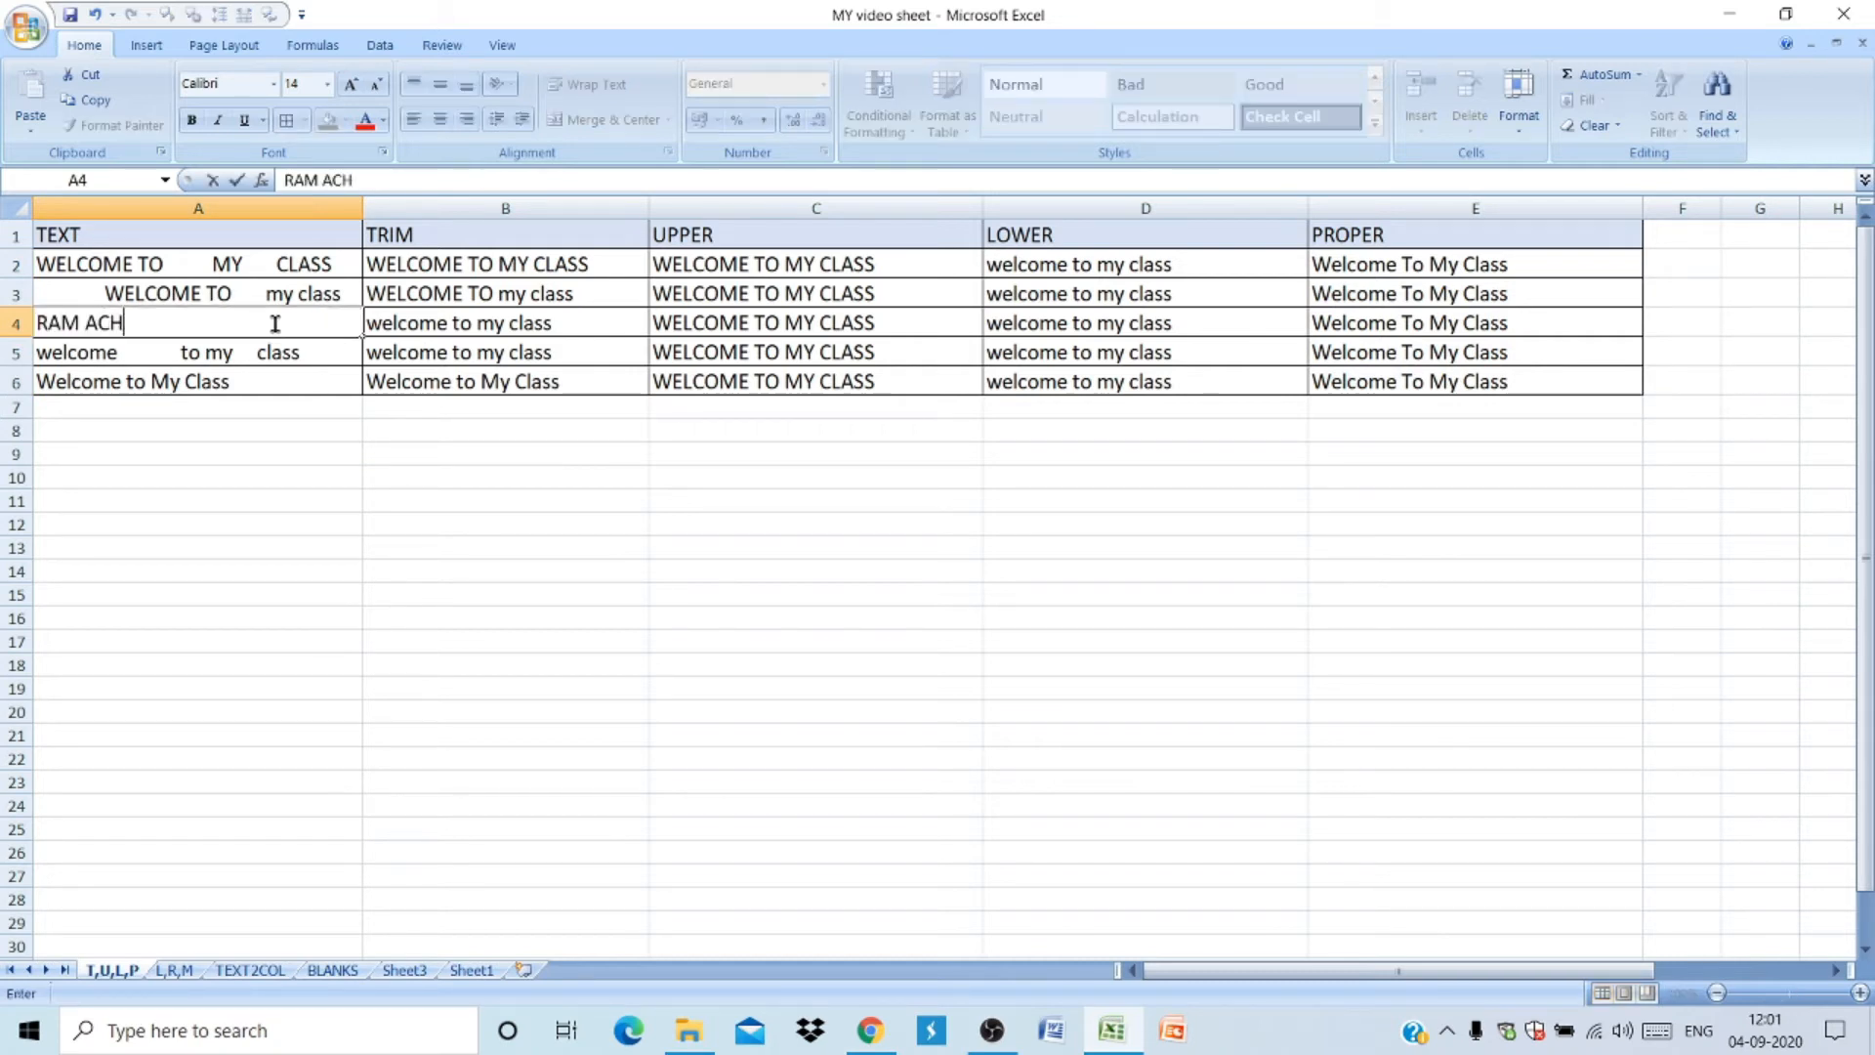
text(AWJA)
key(BackSpace)
key(BackSpace)
key(BackSpace)
key(BackSpace)
key(BackSpace)
key(BackSpace)
key(BackSpace)
key(BackSpace)
text(A                            CHAWLA)
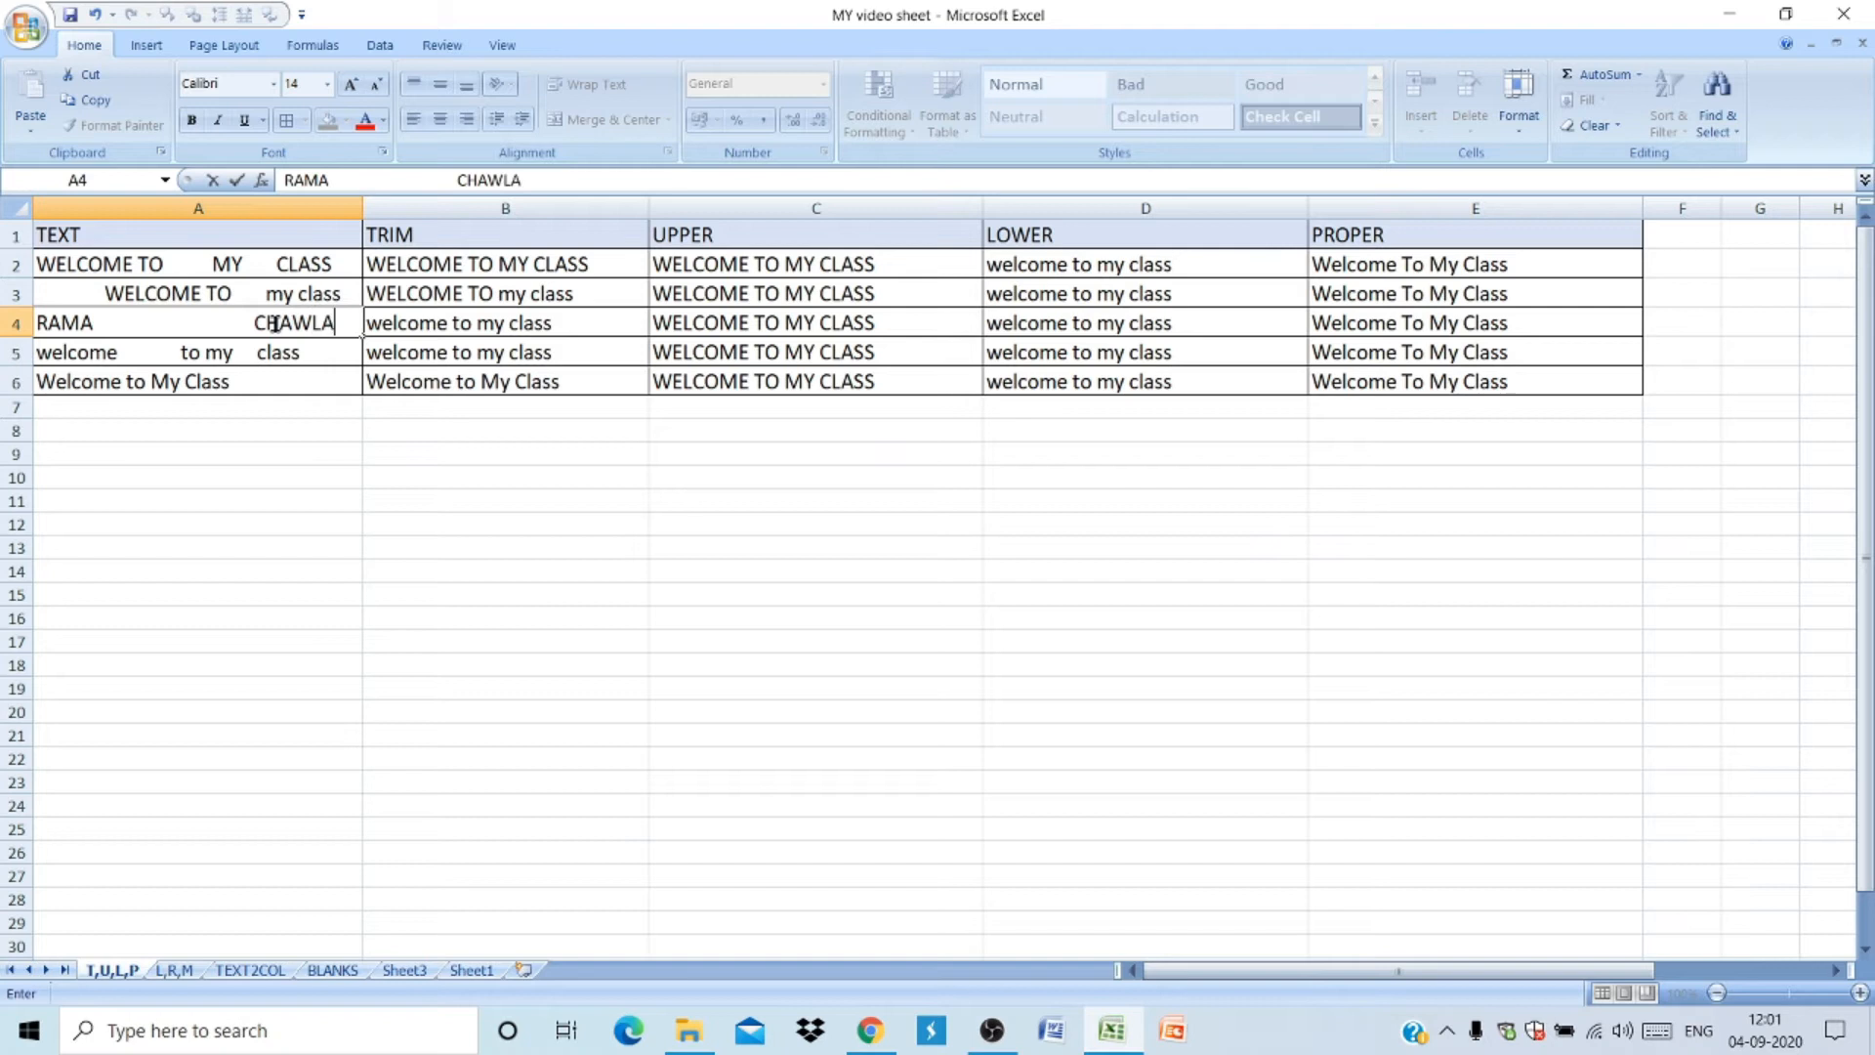
key(Return)
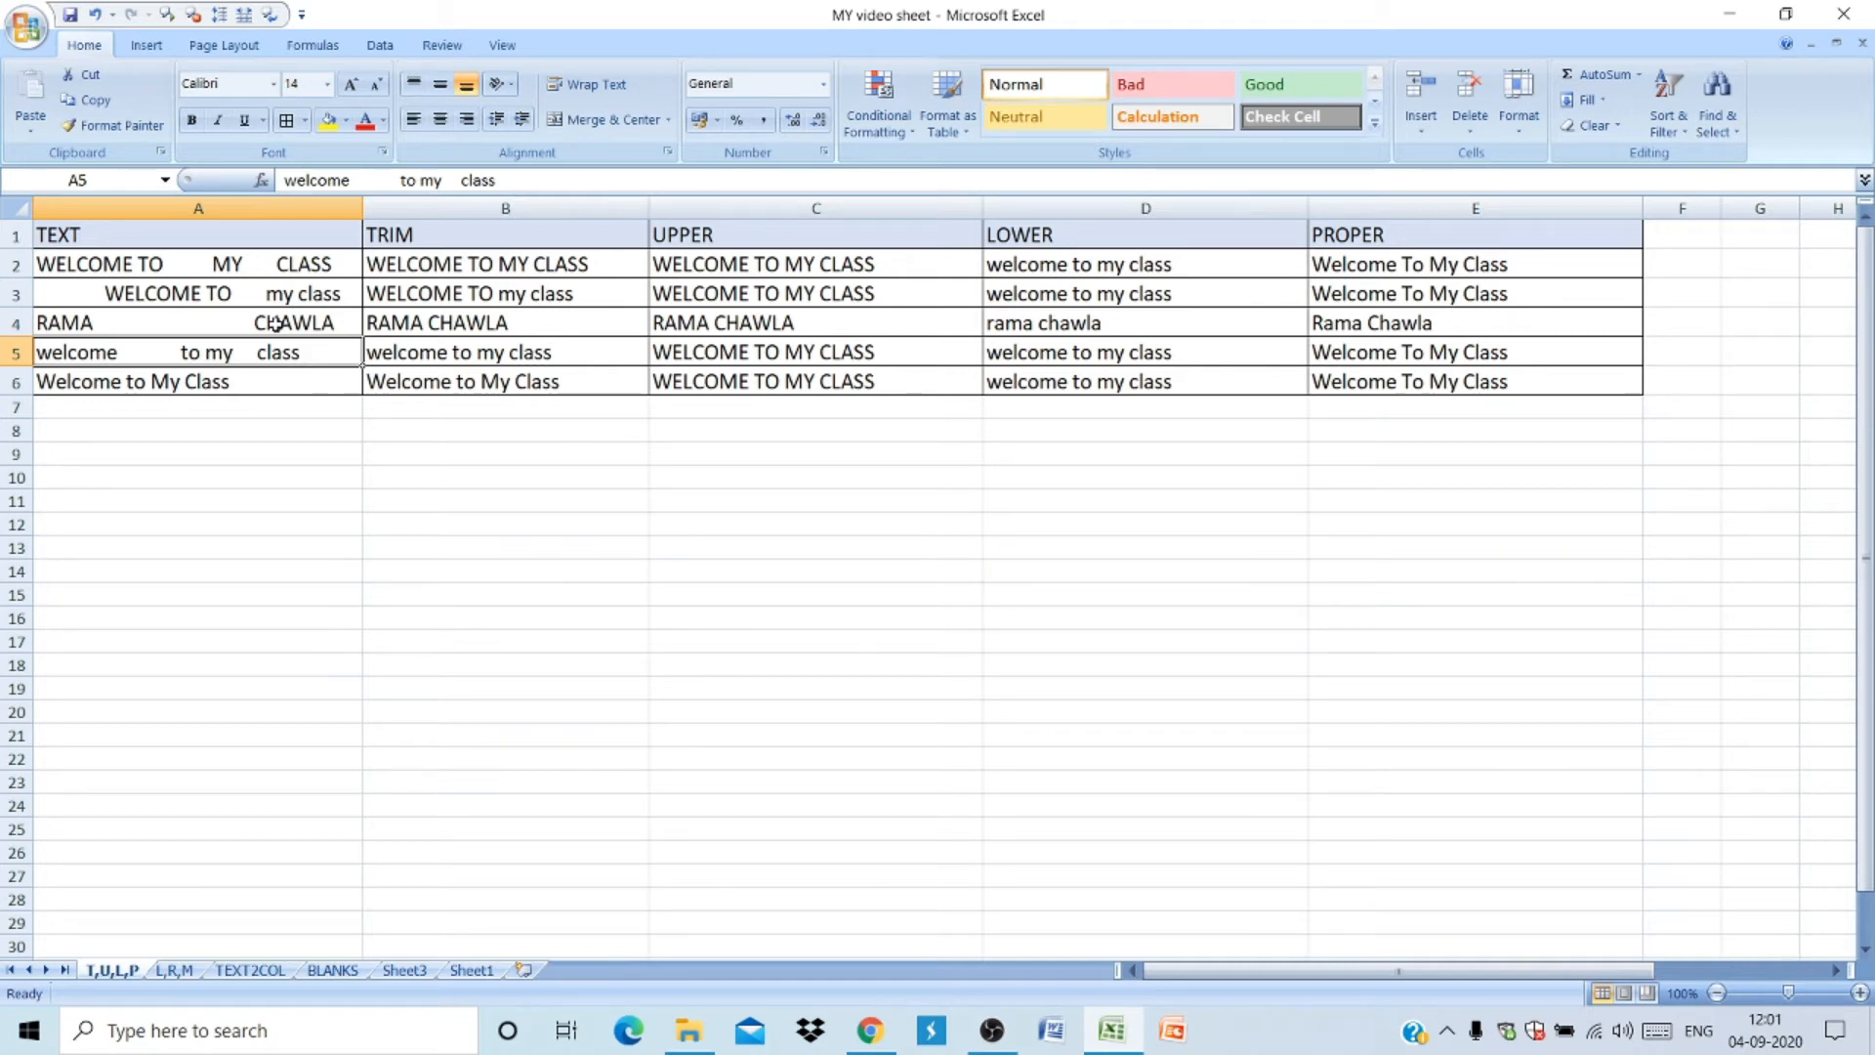
key(ctrl+z)
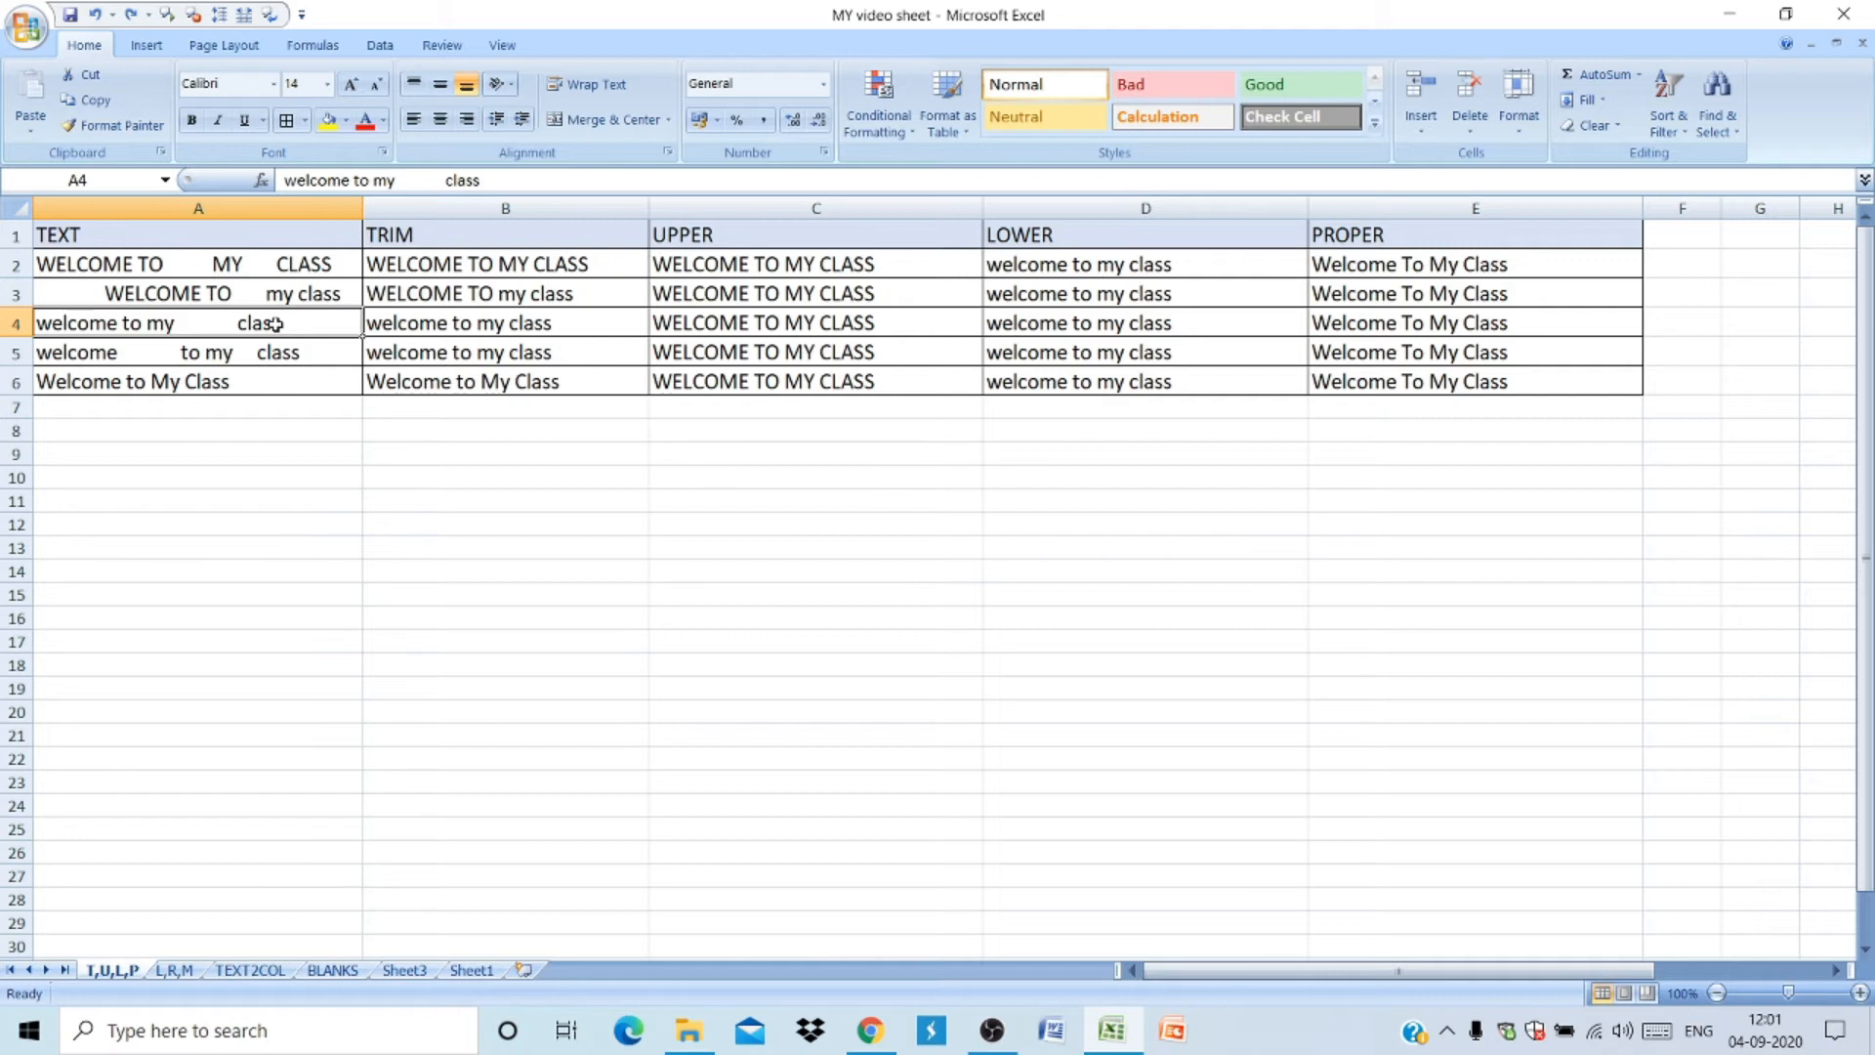
- Copy the PROPER results E2:E6 and paste them into C4 on Sheet2
click(1437, 262)
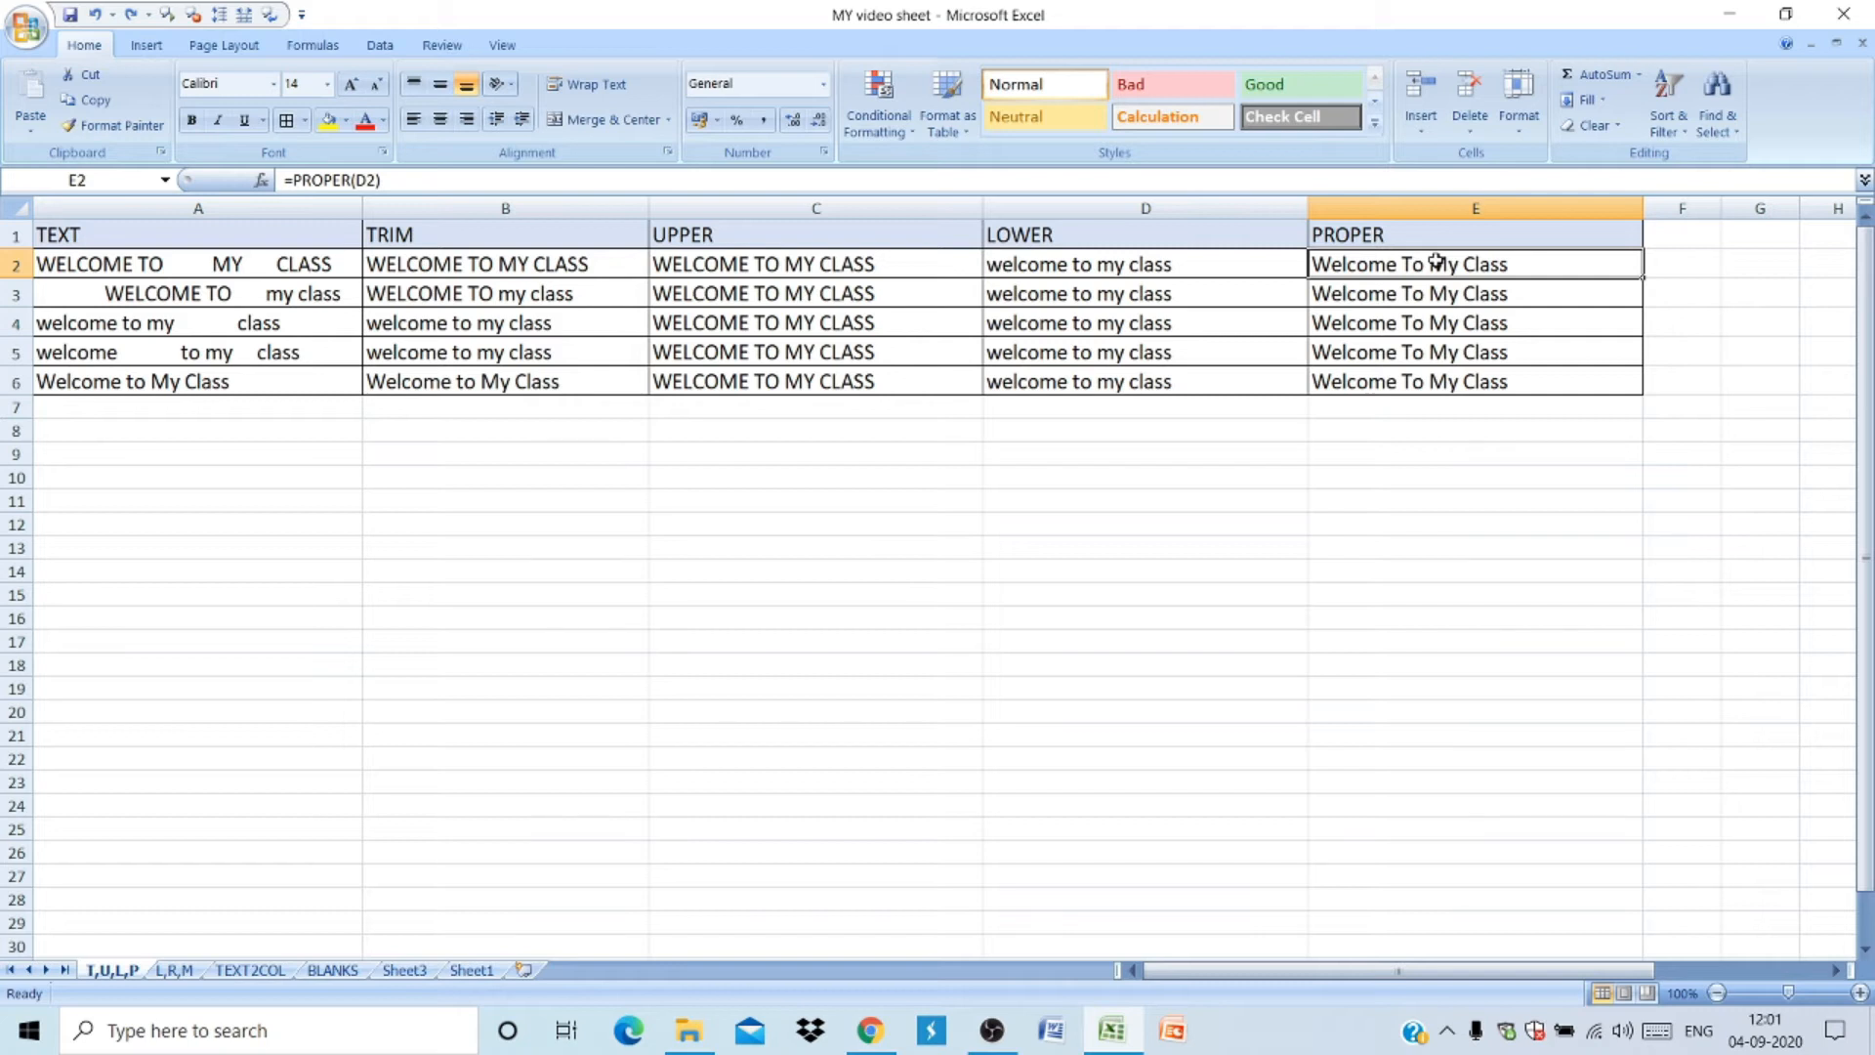
key(ctrl+shift+Down)
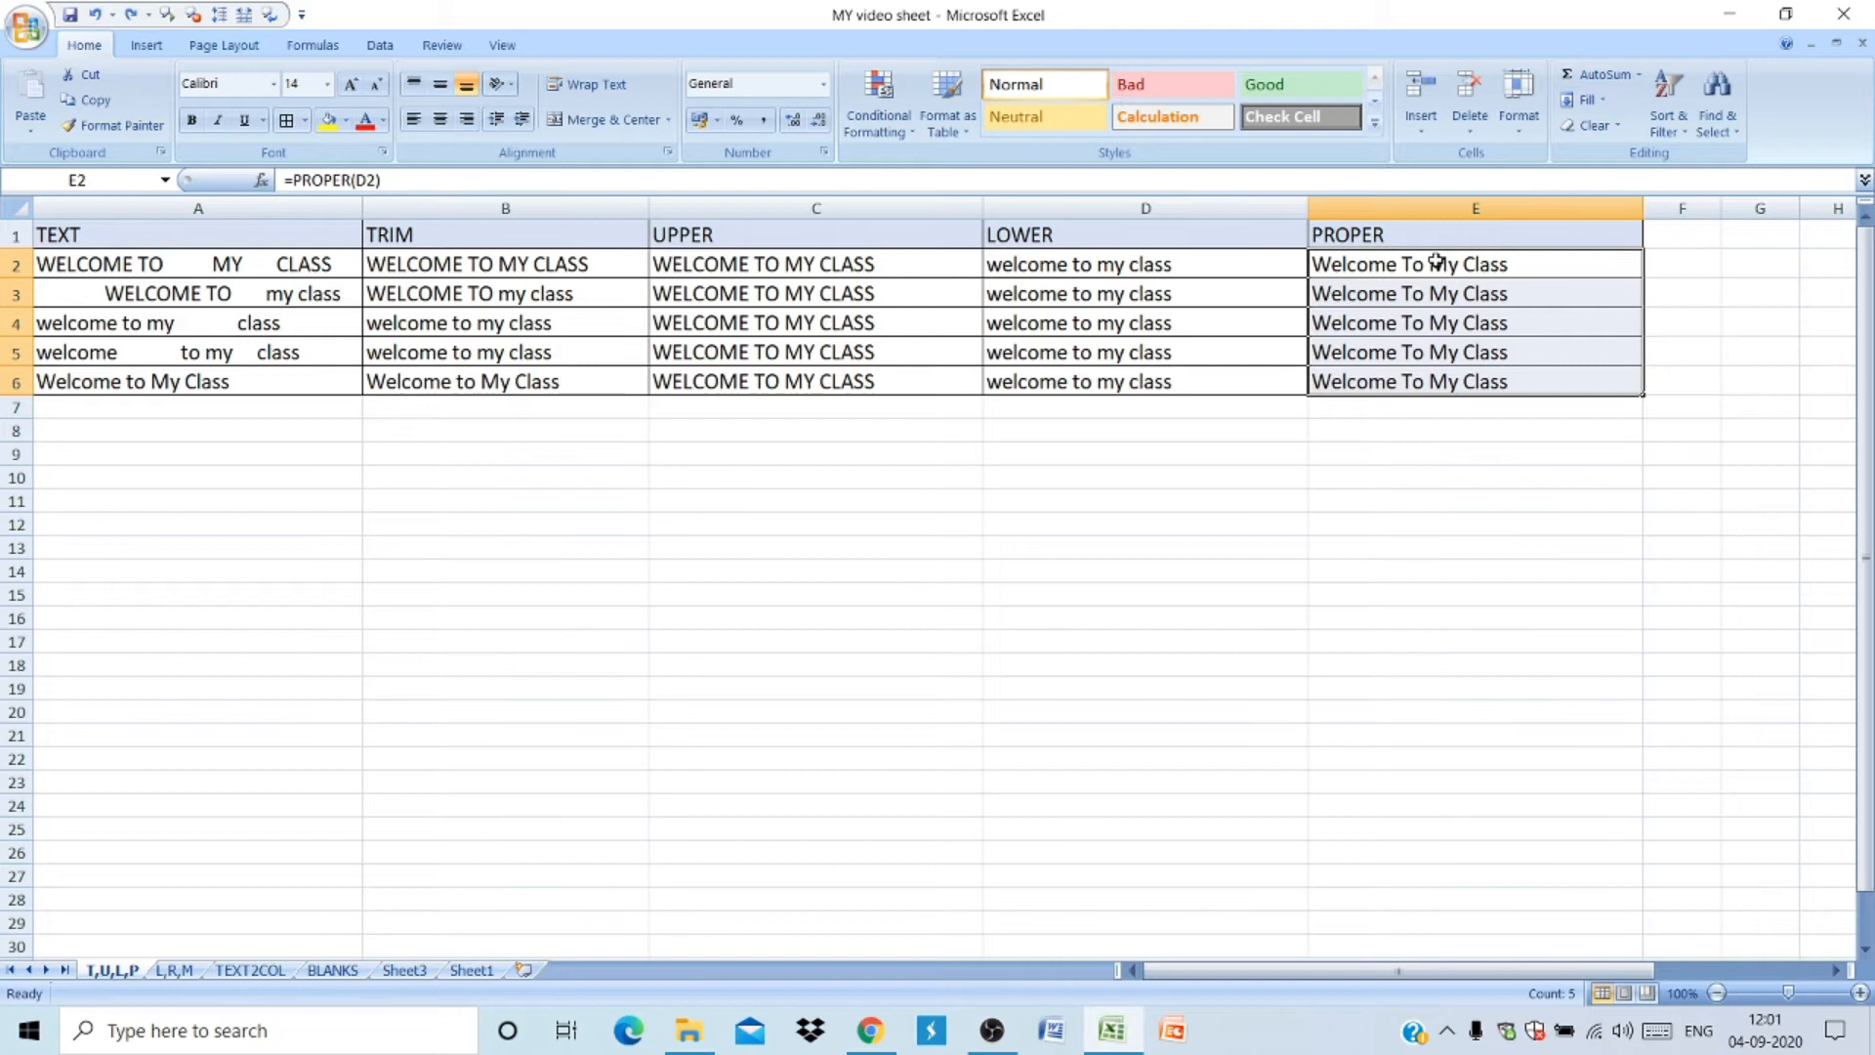
key(ctrl+c)
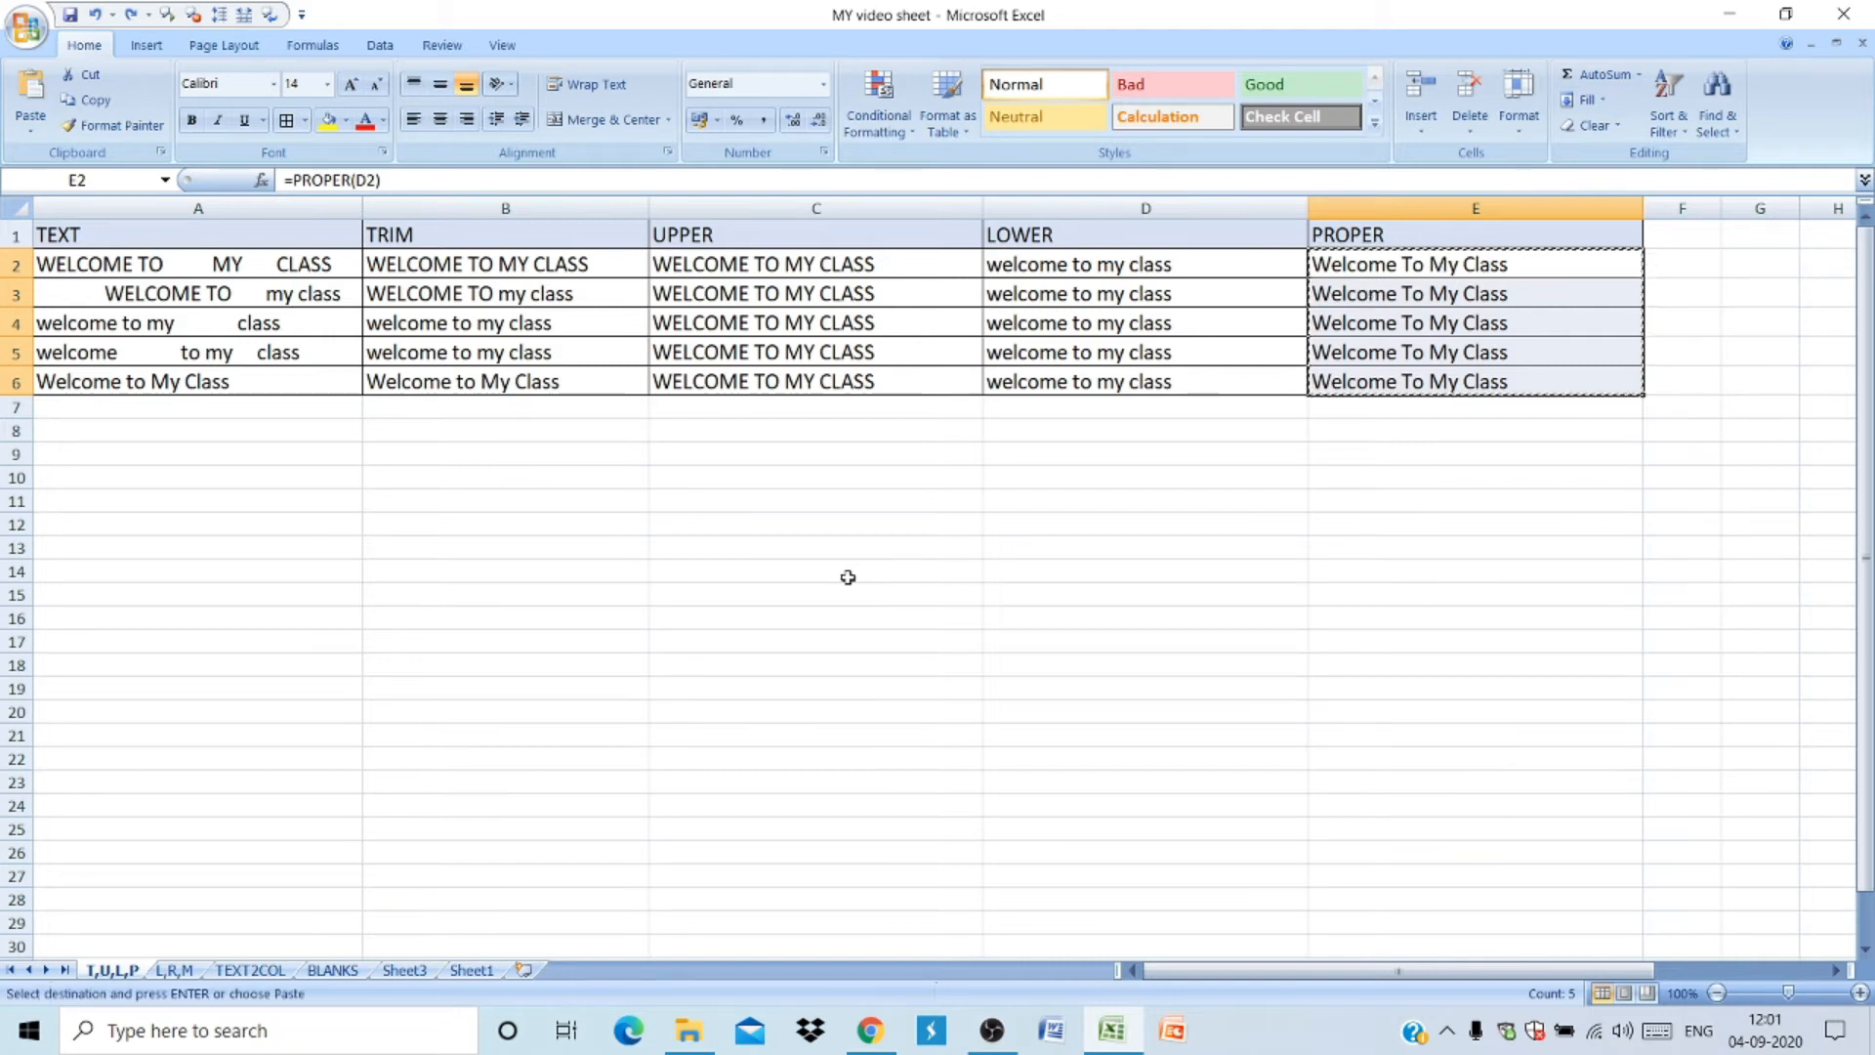
click(525, 972)
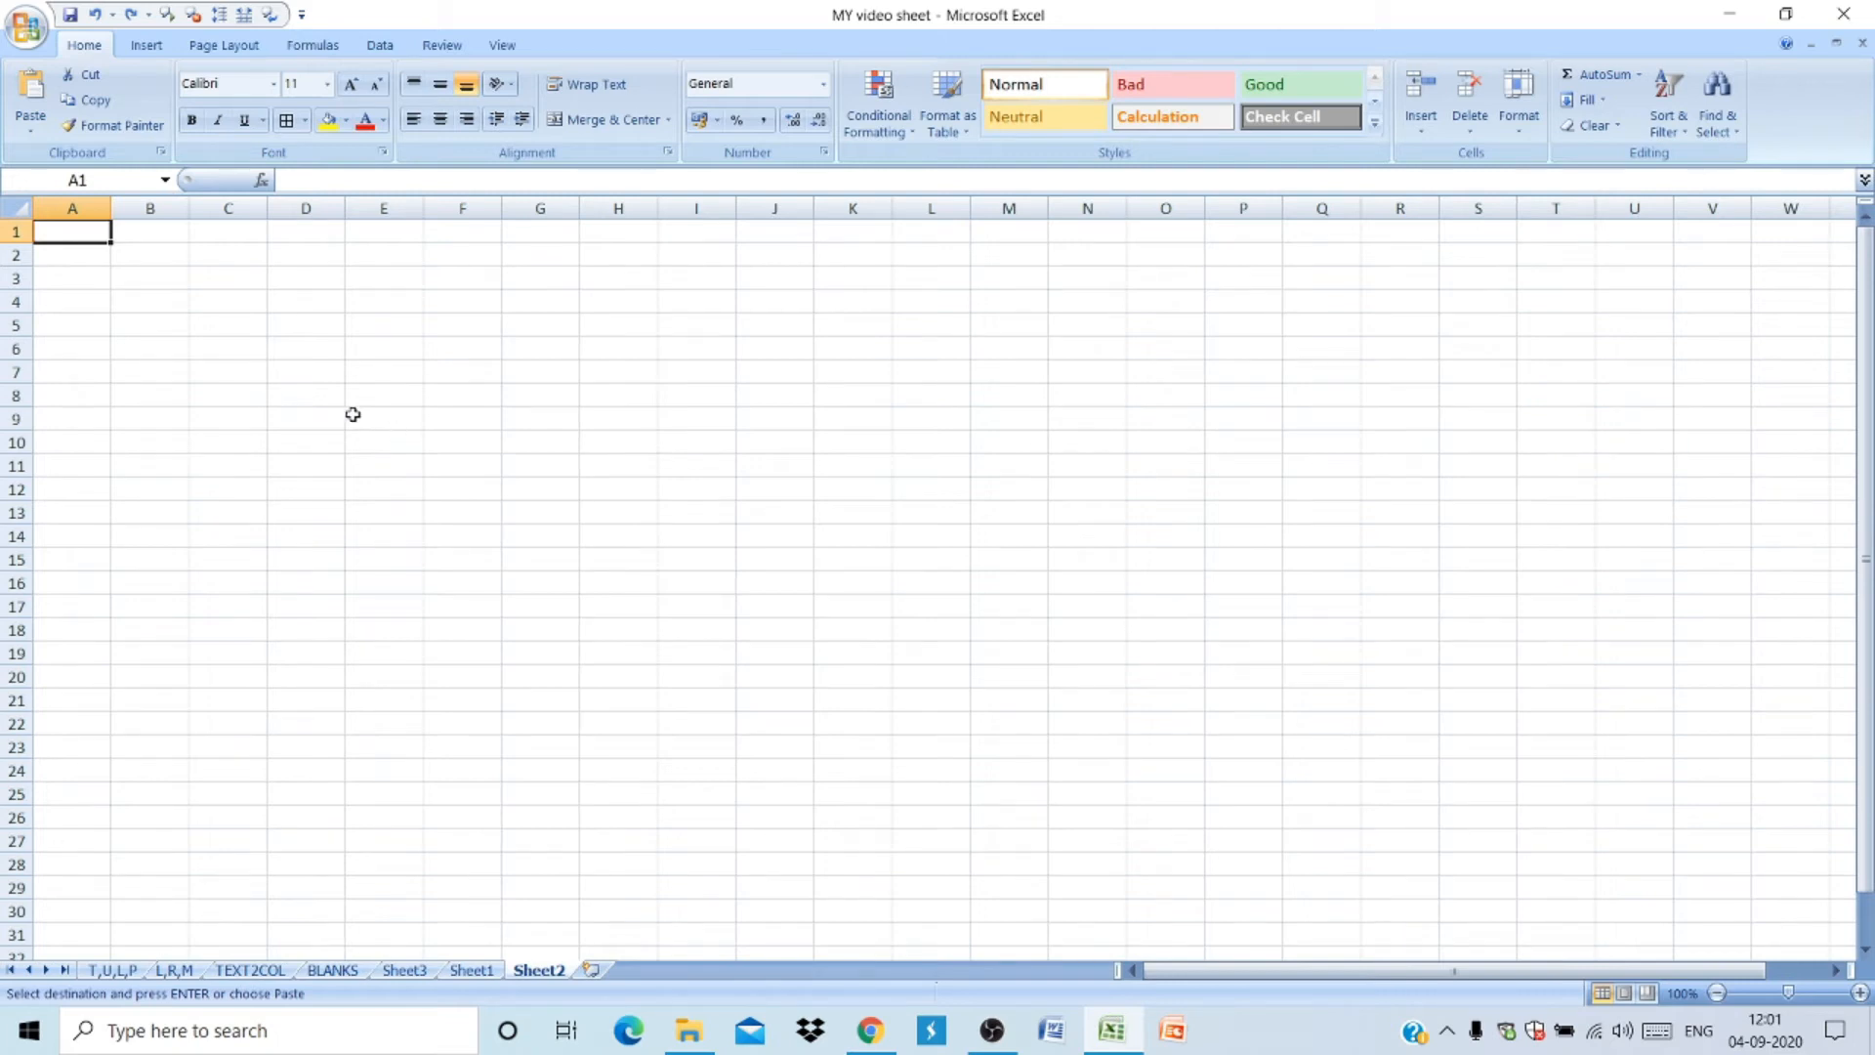
click(234, 301)
key(ctrl+v)
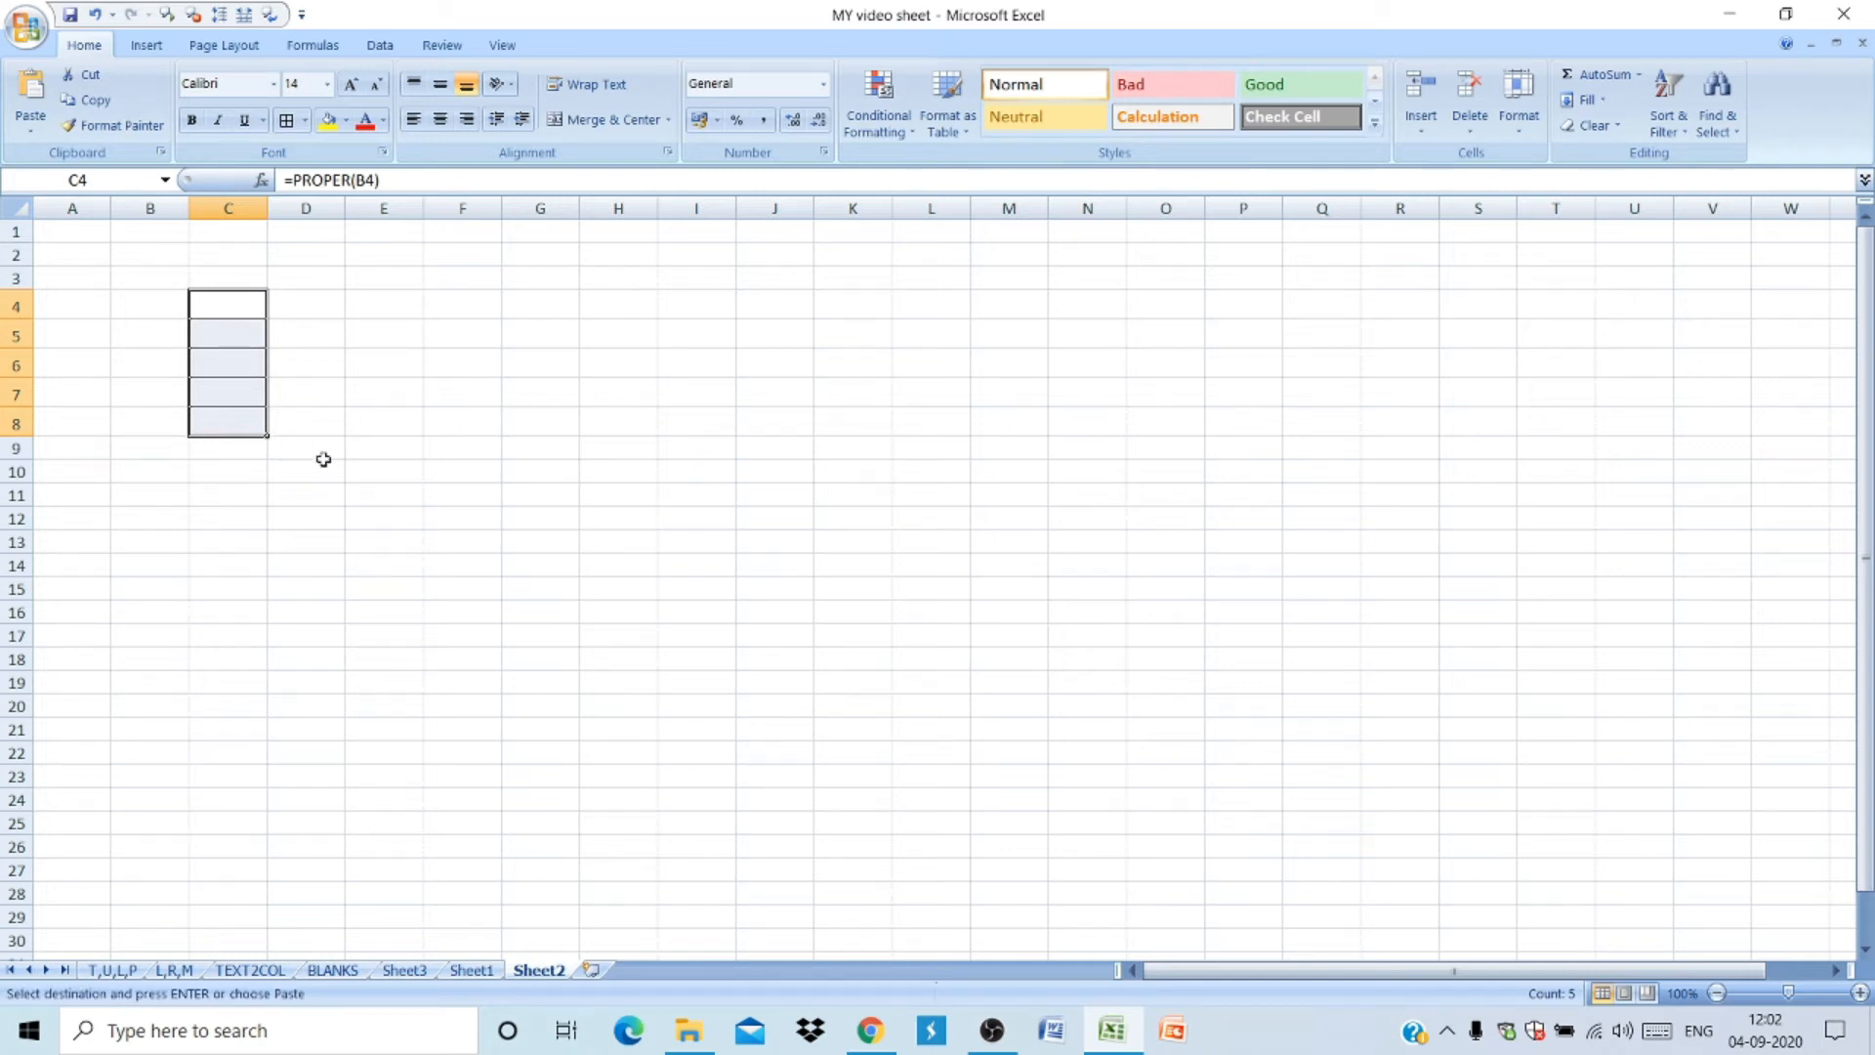
- Paste the copied cells into D4 as values only and autofit column D's width
click(318, 306)
key(ctrl+v)
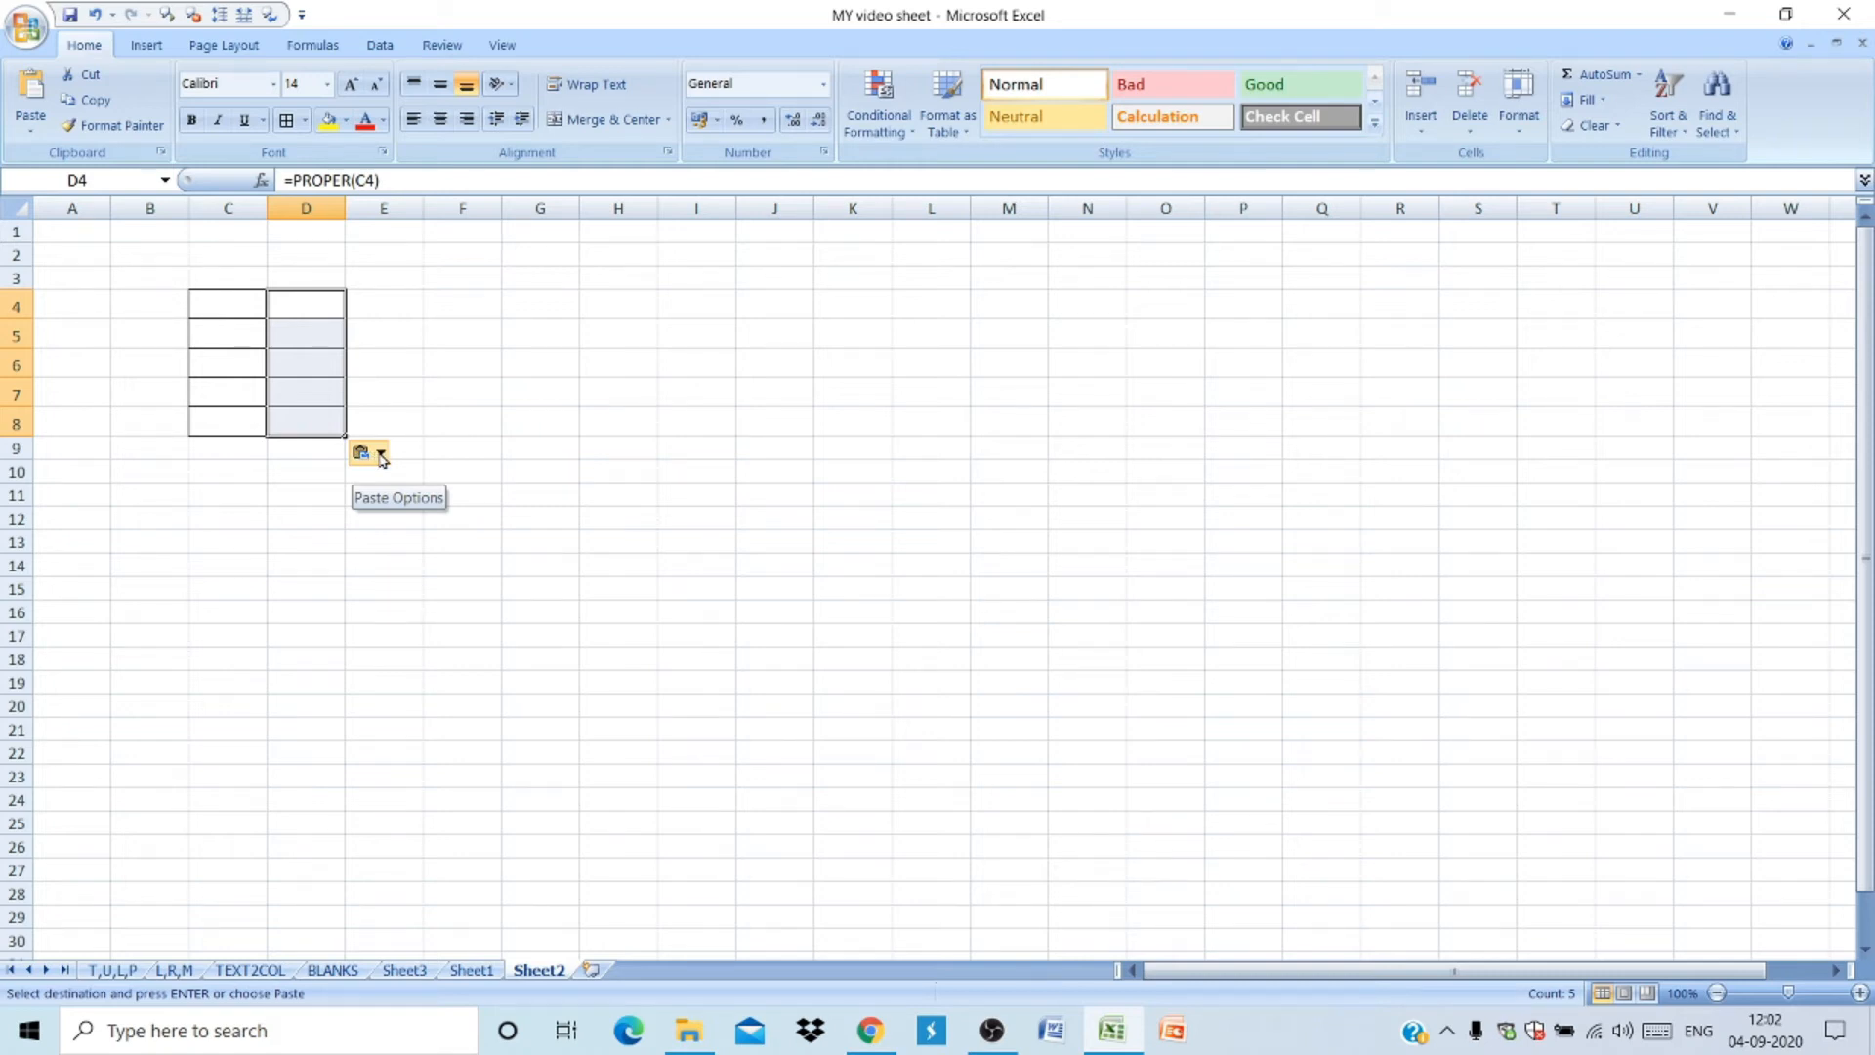
click(381, 454)
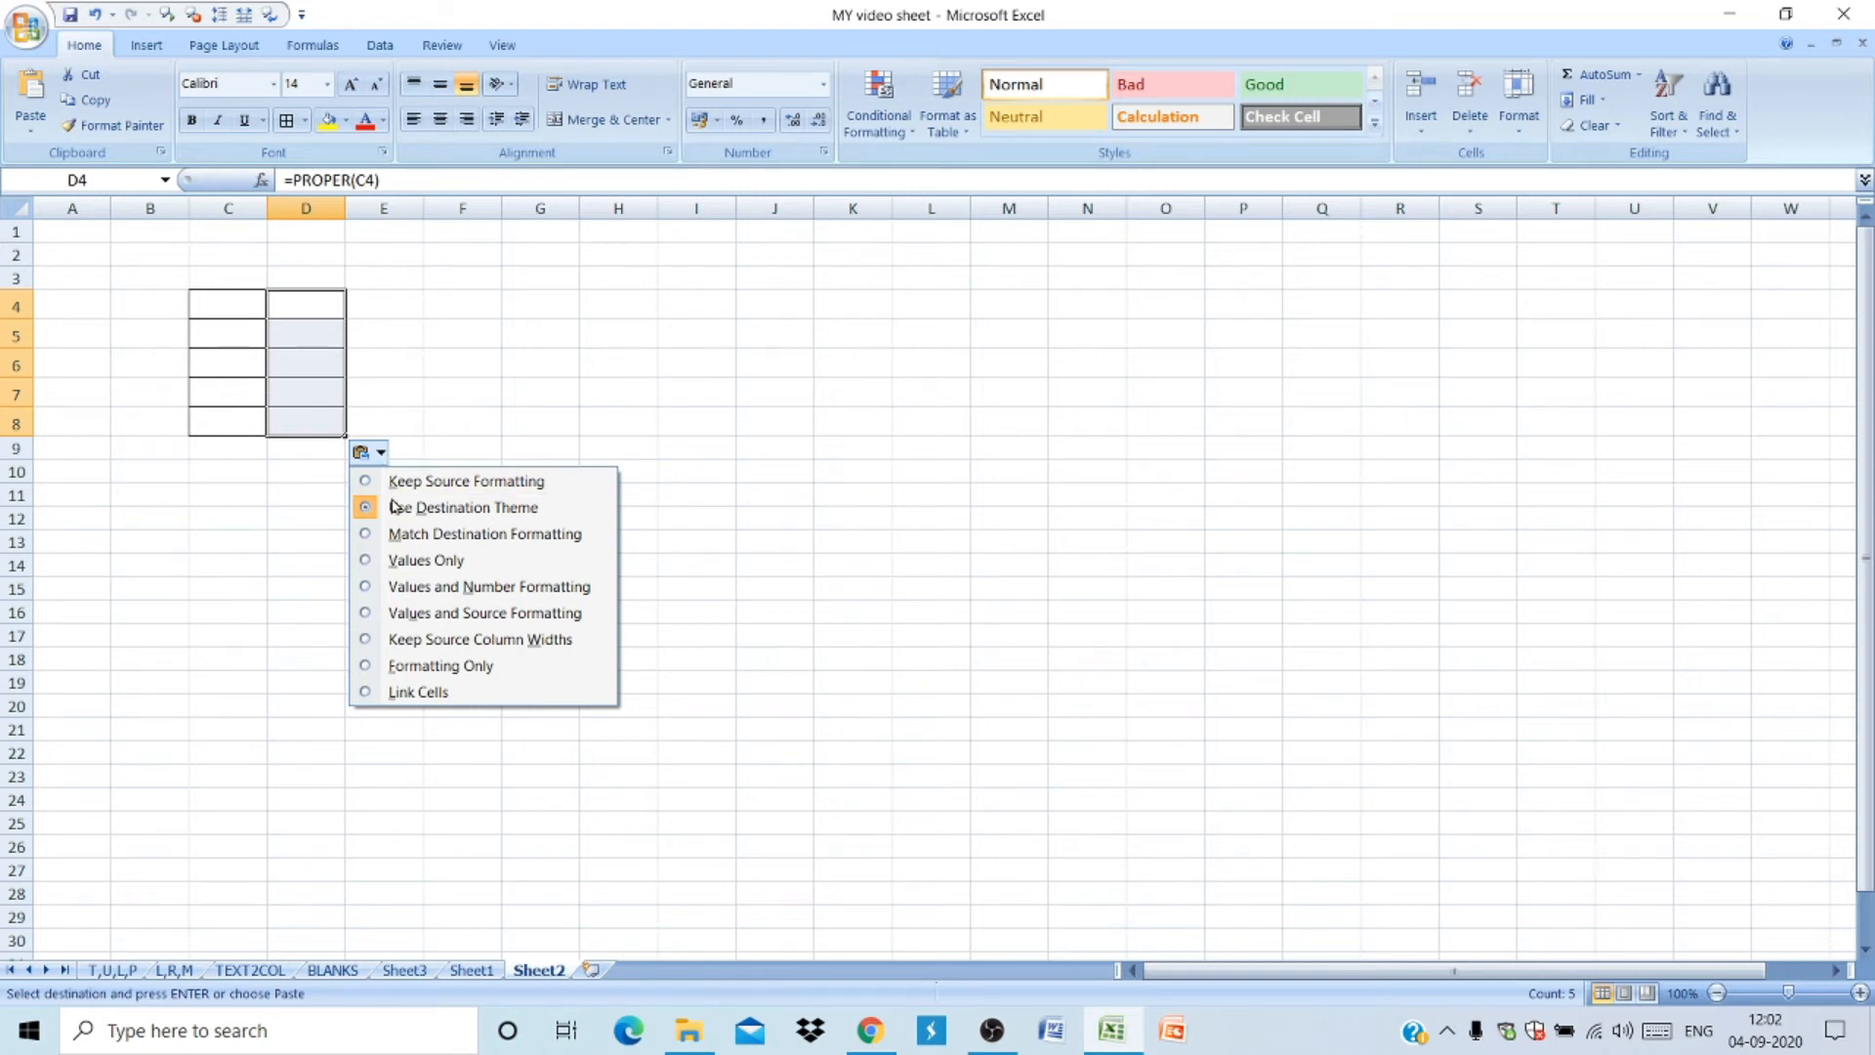
click(404, 565)
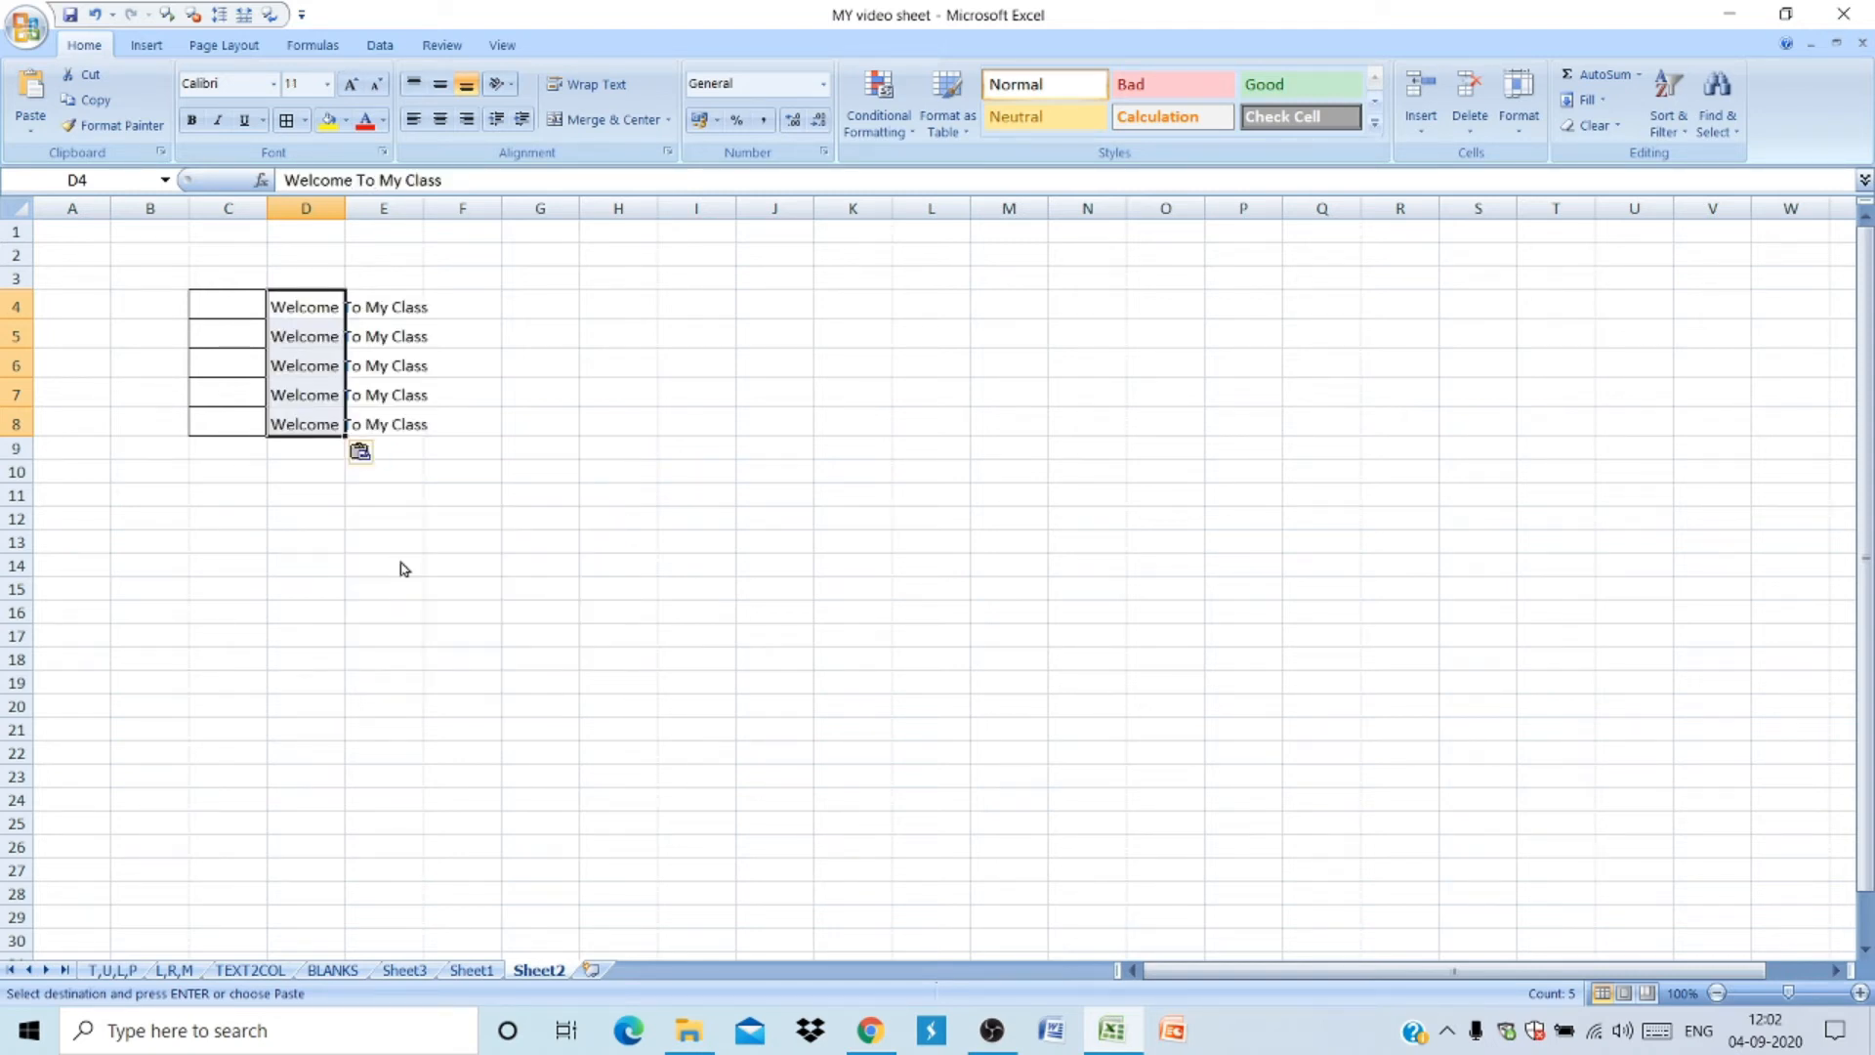
double_click(345, 209)
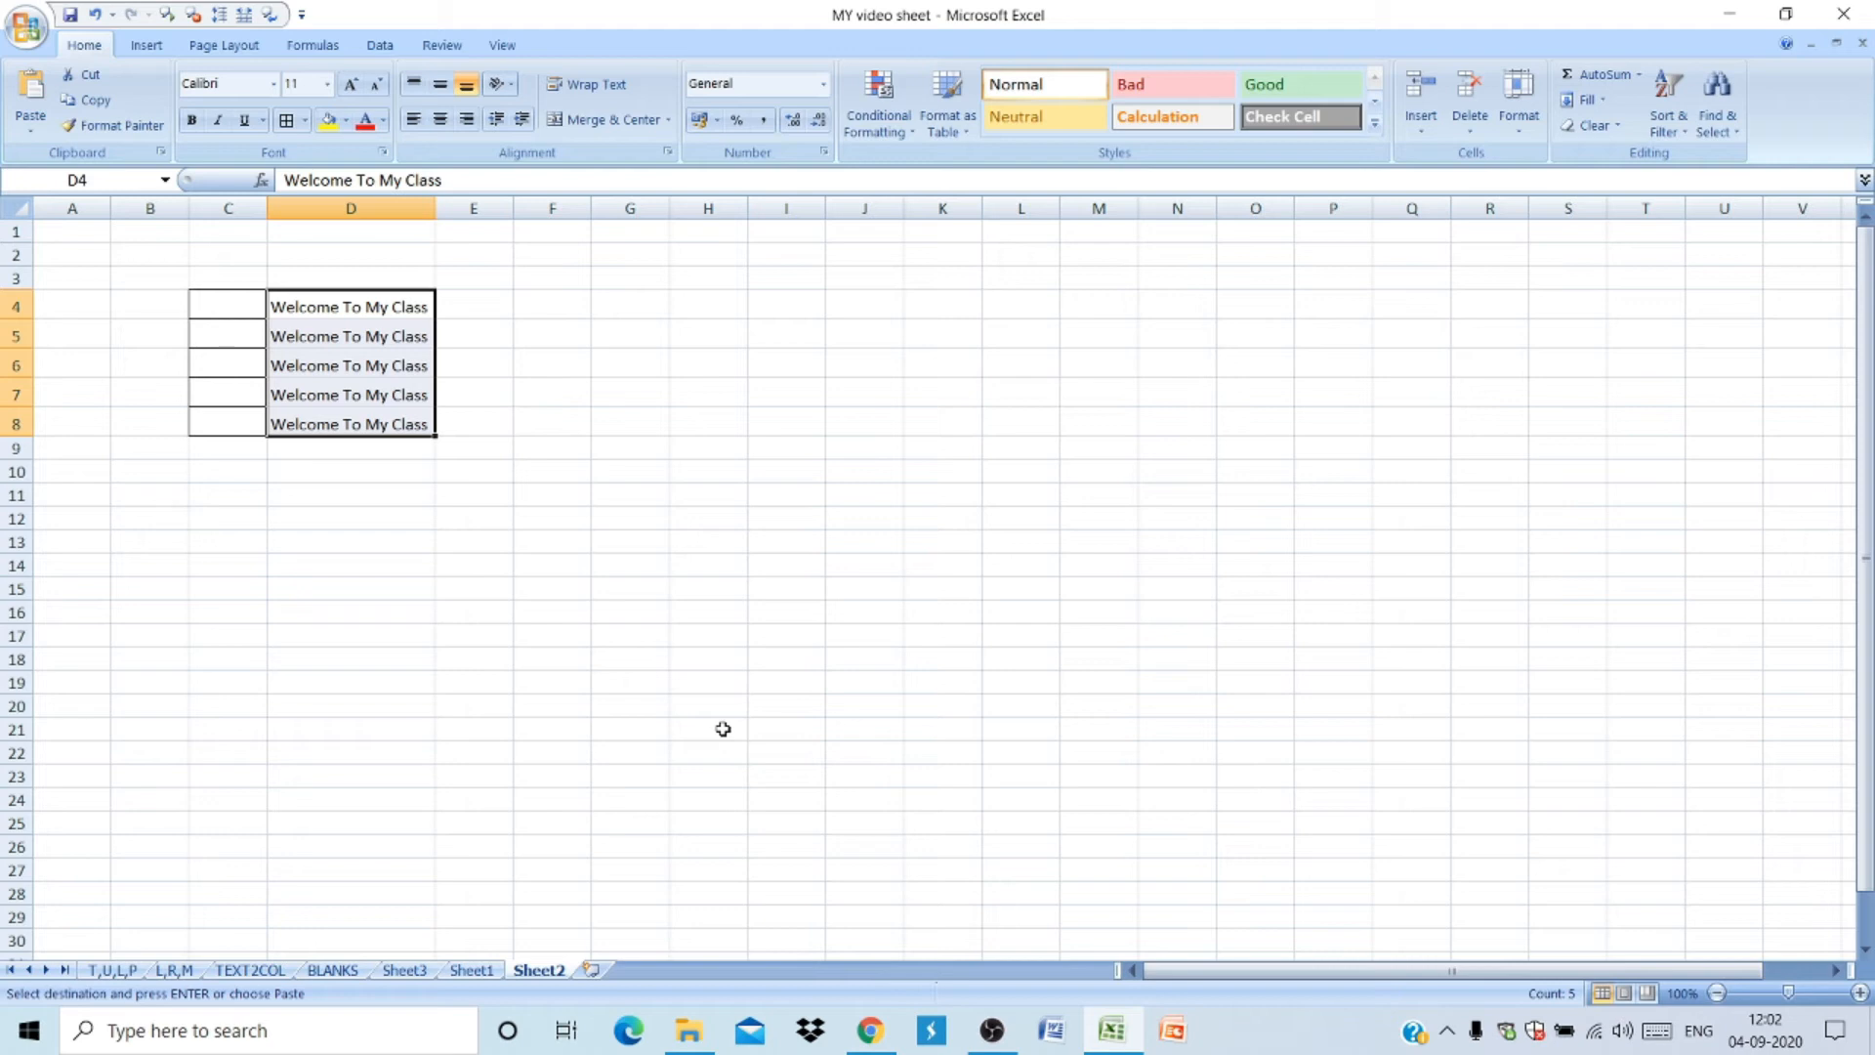
- Paste the copied cells into H5 as values only and widen column H
click(738, 341)
key(ctrl+v)
click(772, 481)
click(801, 591)
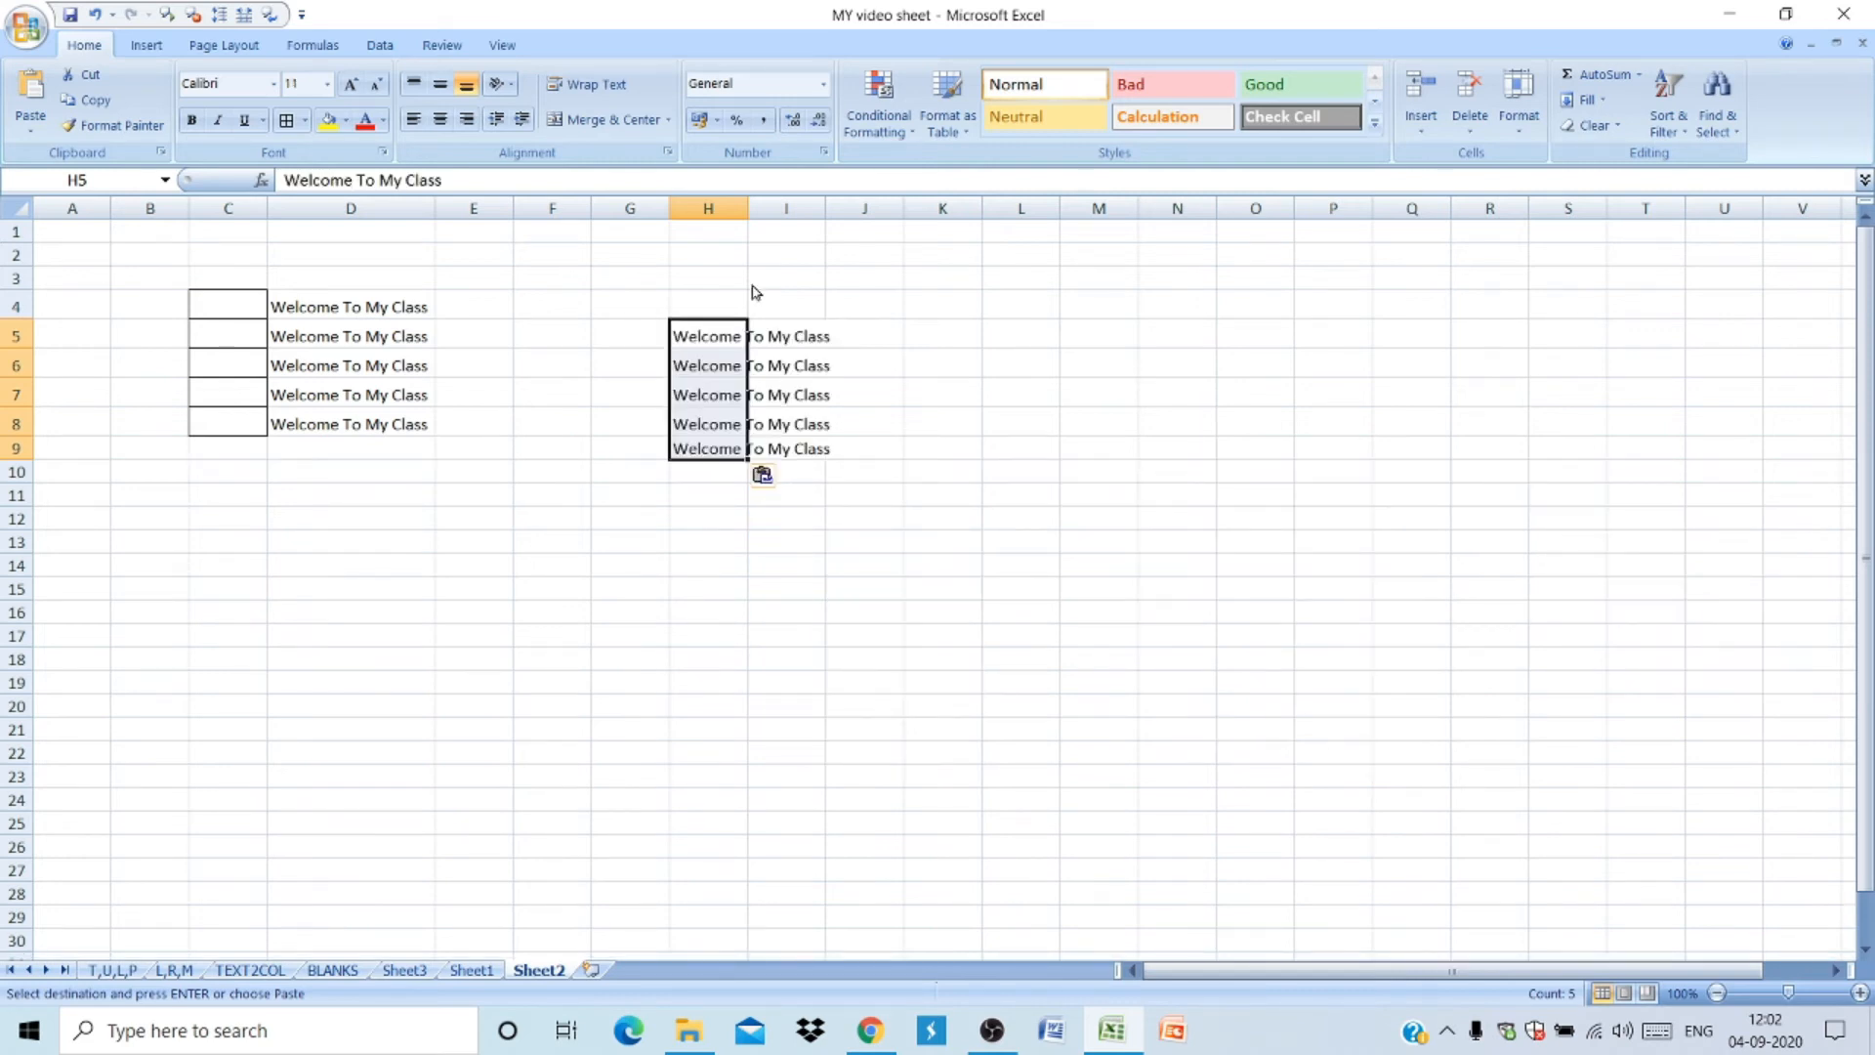
drag(748, 222, 843, 234)
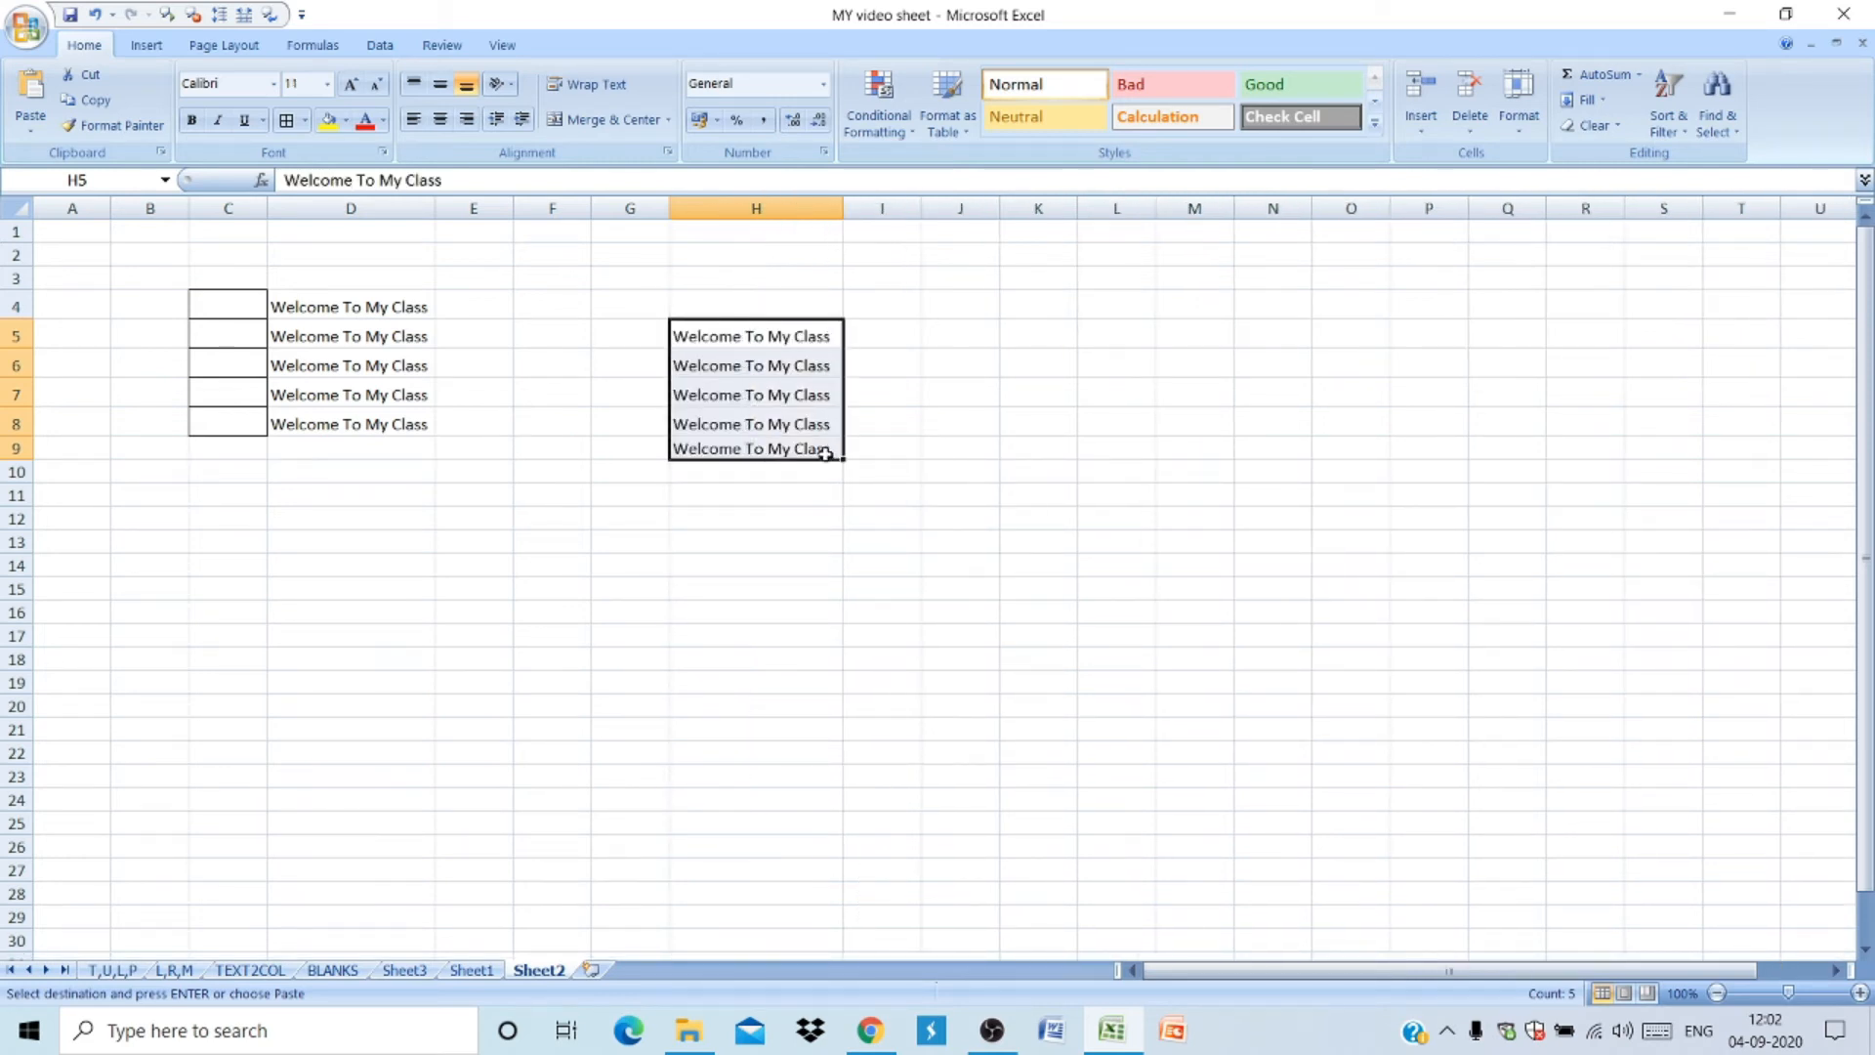
- Give the pasted cells H5:H9 a yellow fill and a red font colour
click(328, 122)
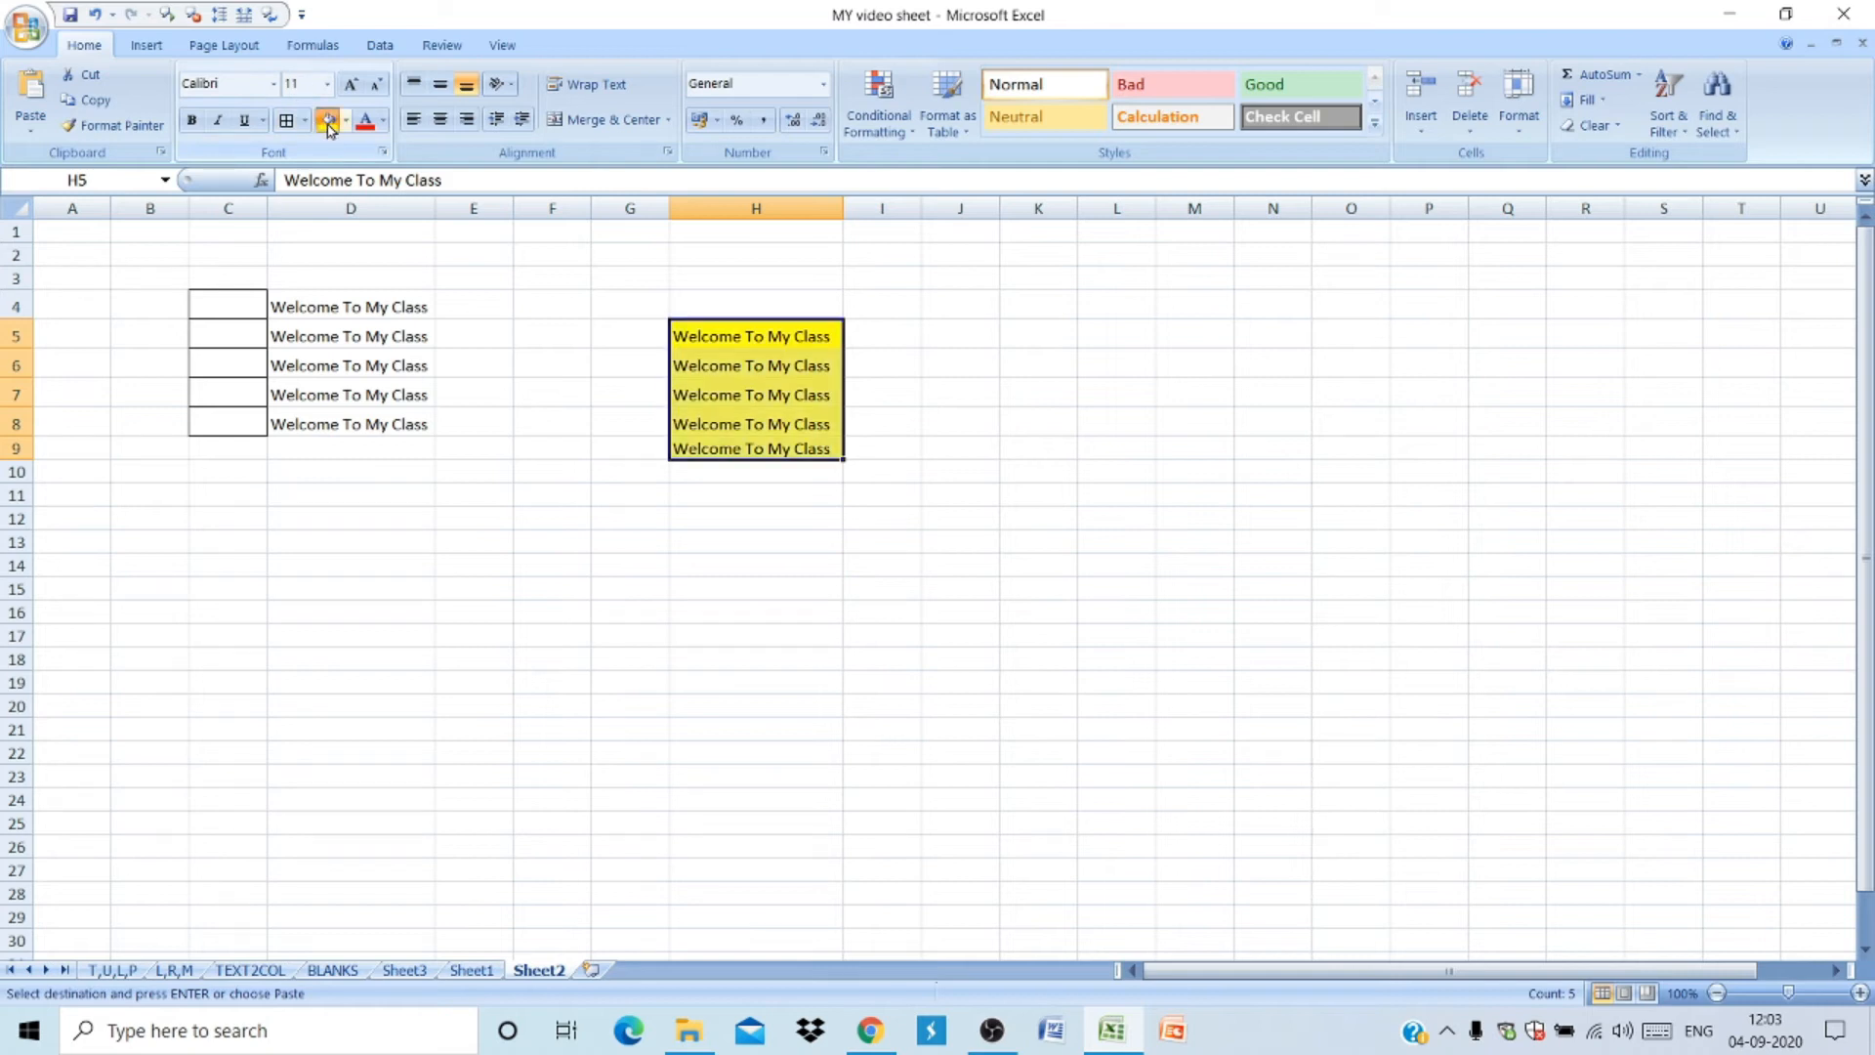
click(367, 124)
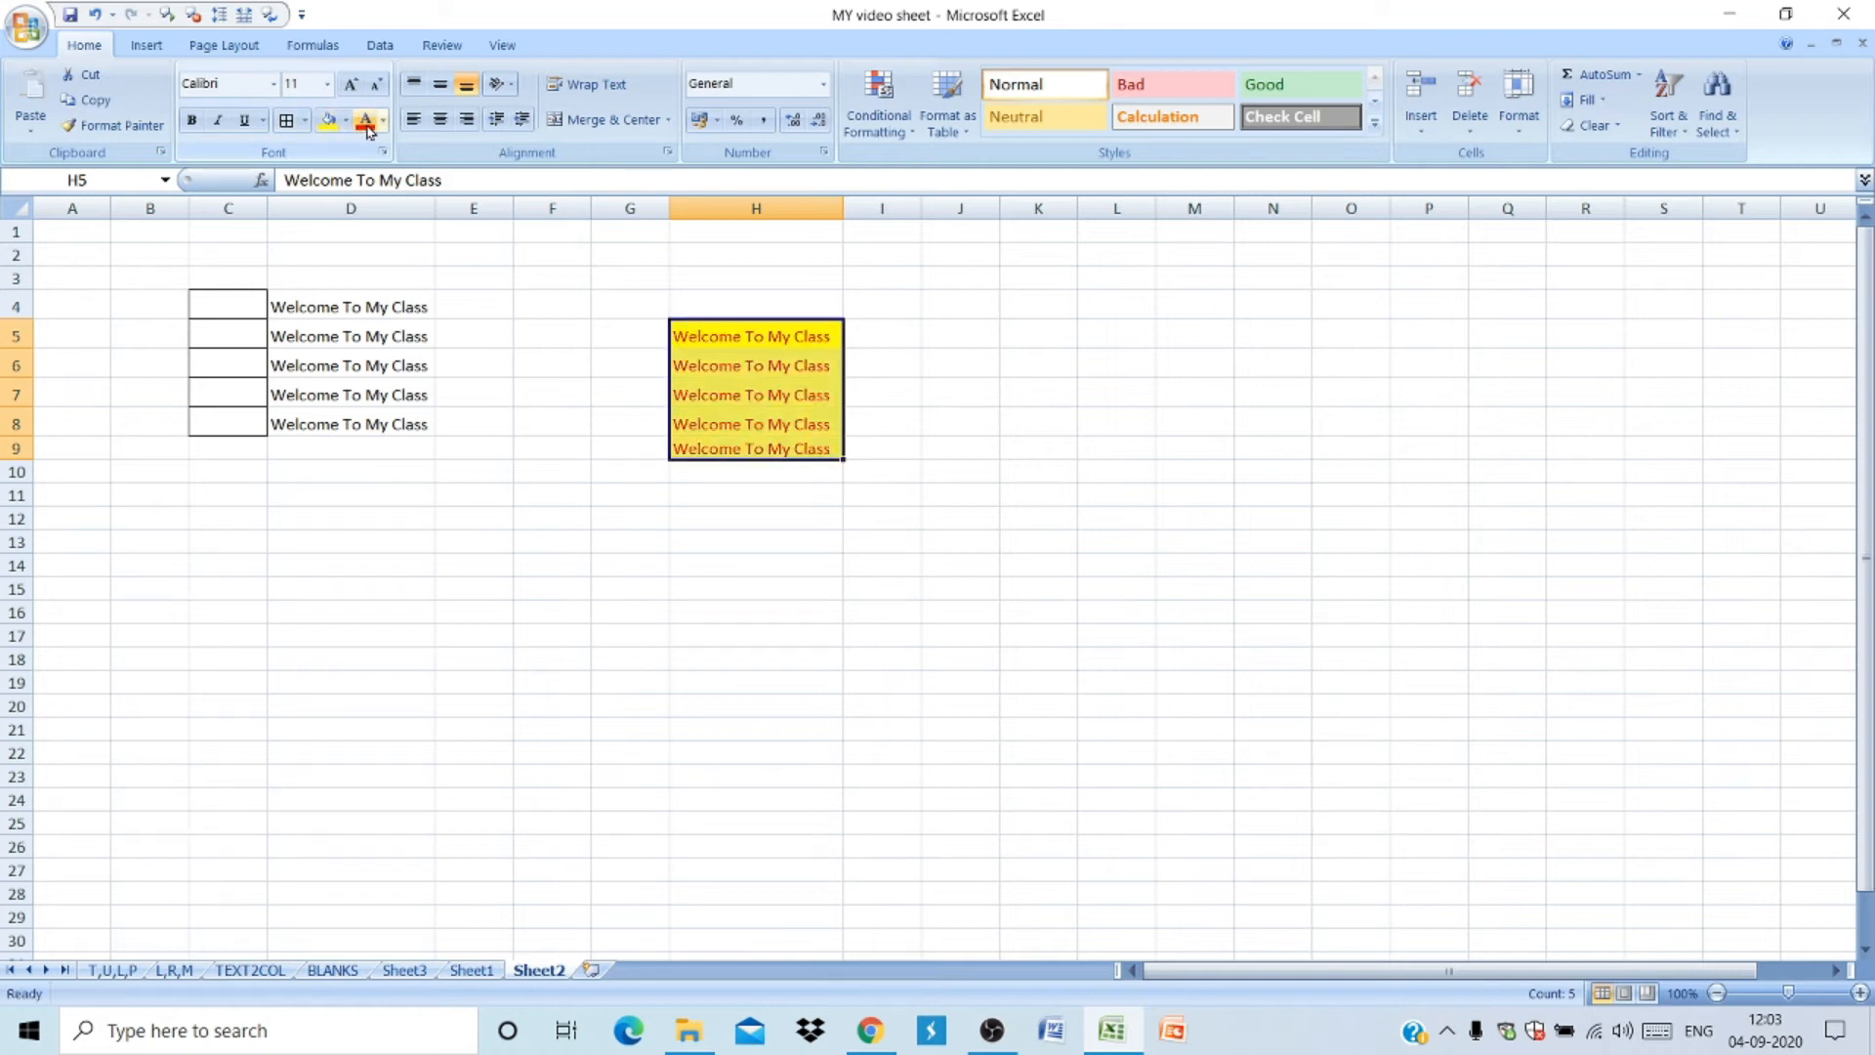
- Set the font of H5:H9 to Times New Roman at size 22
click(272, 83)
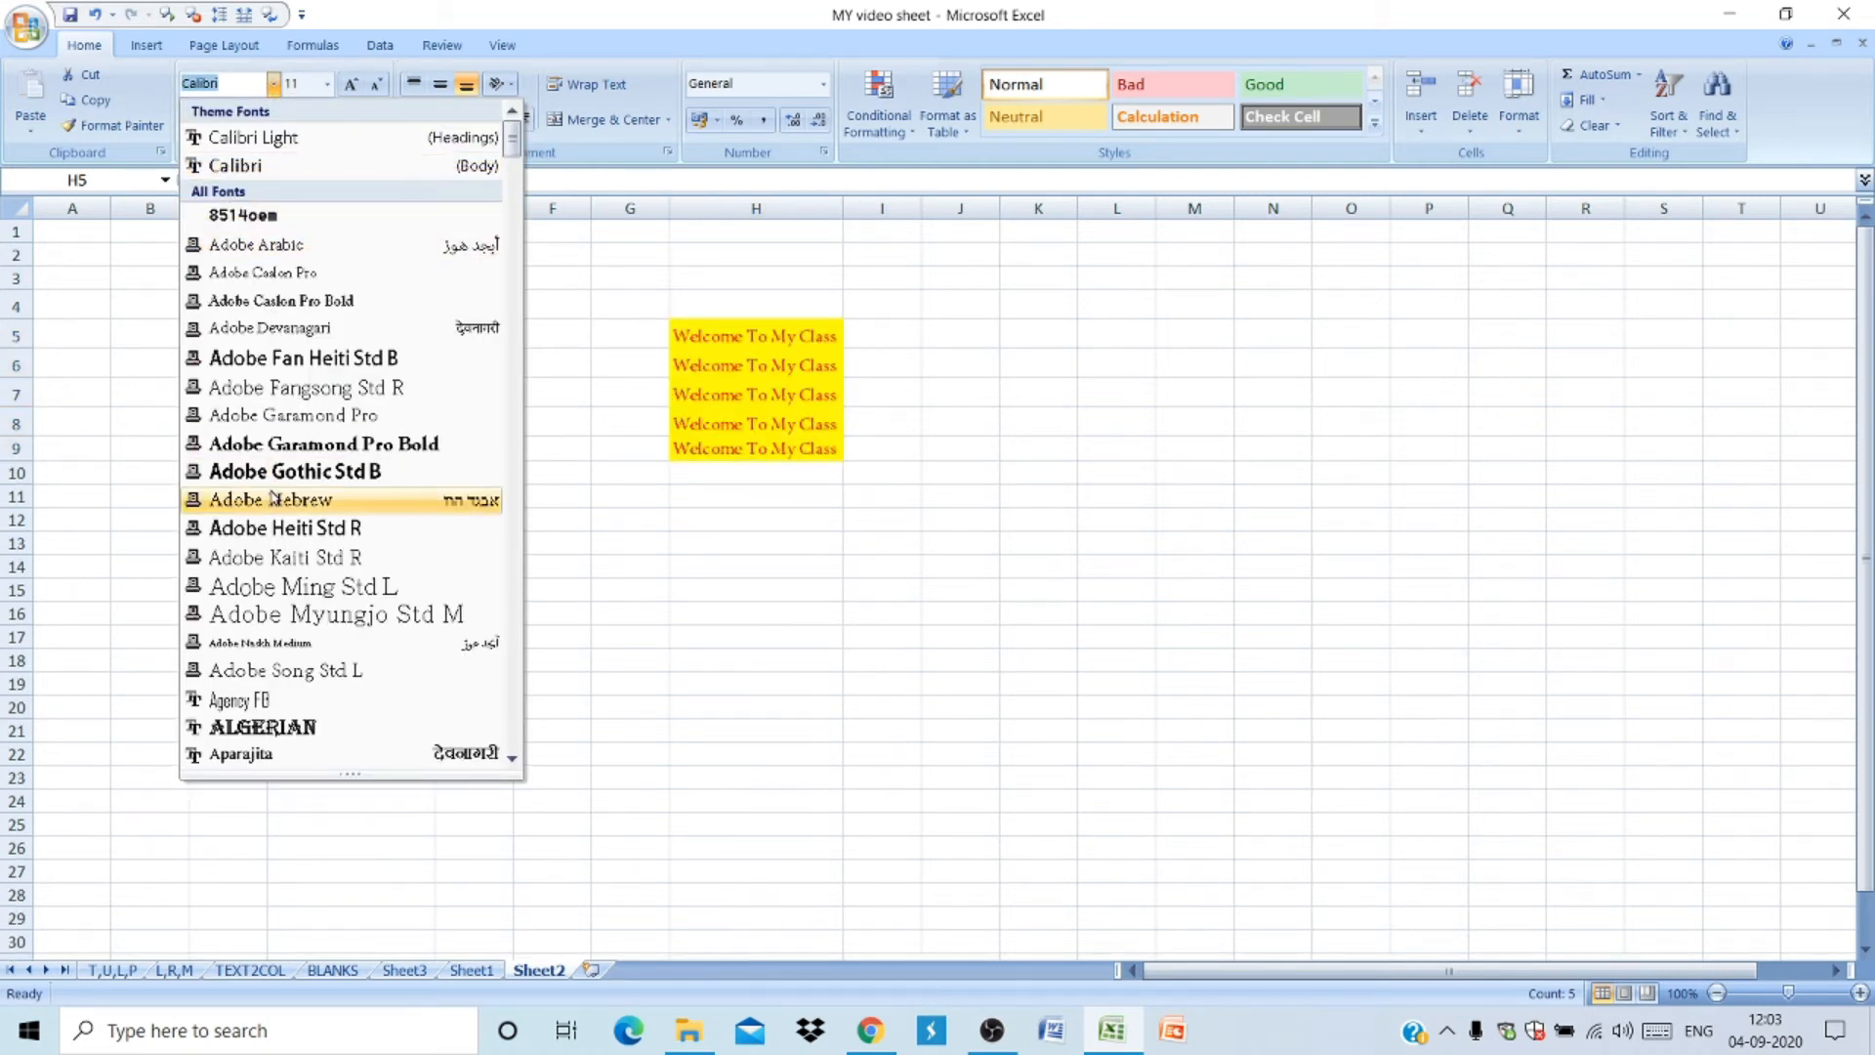
text(ti)
click(258, 755)
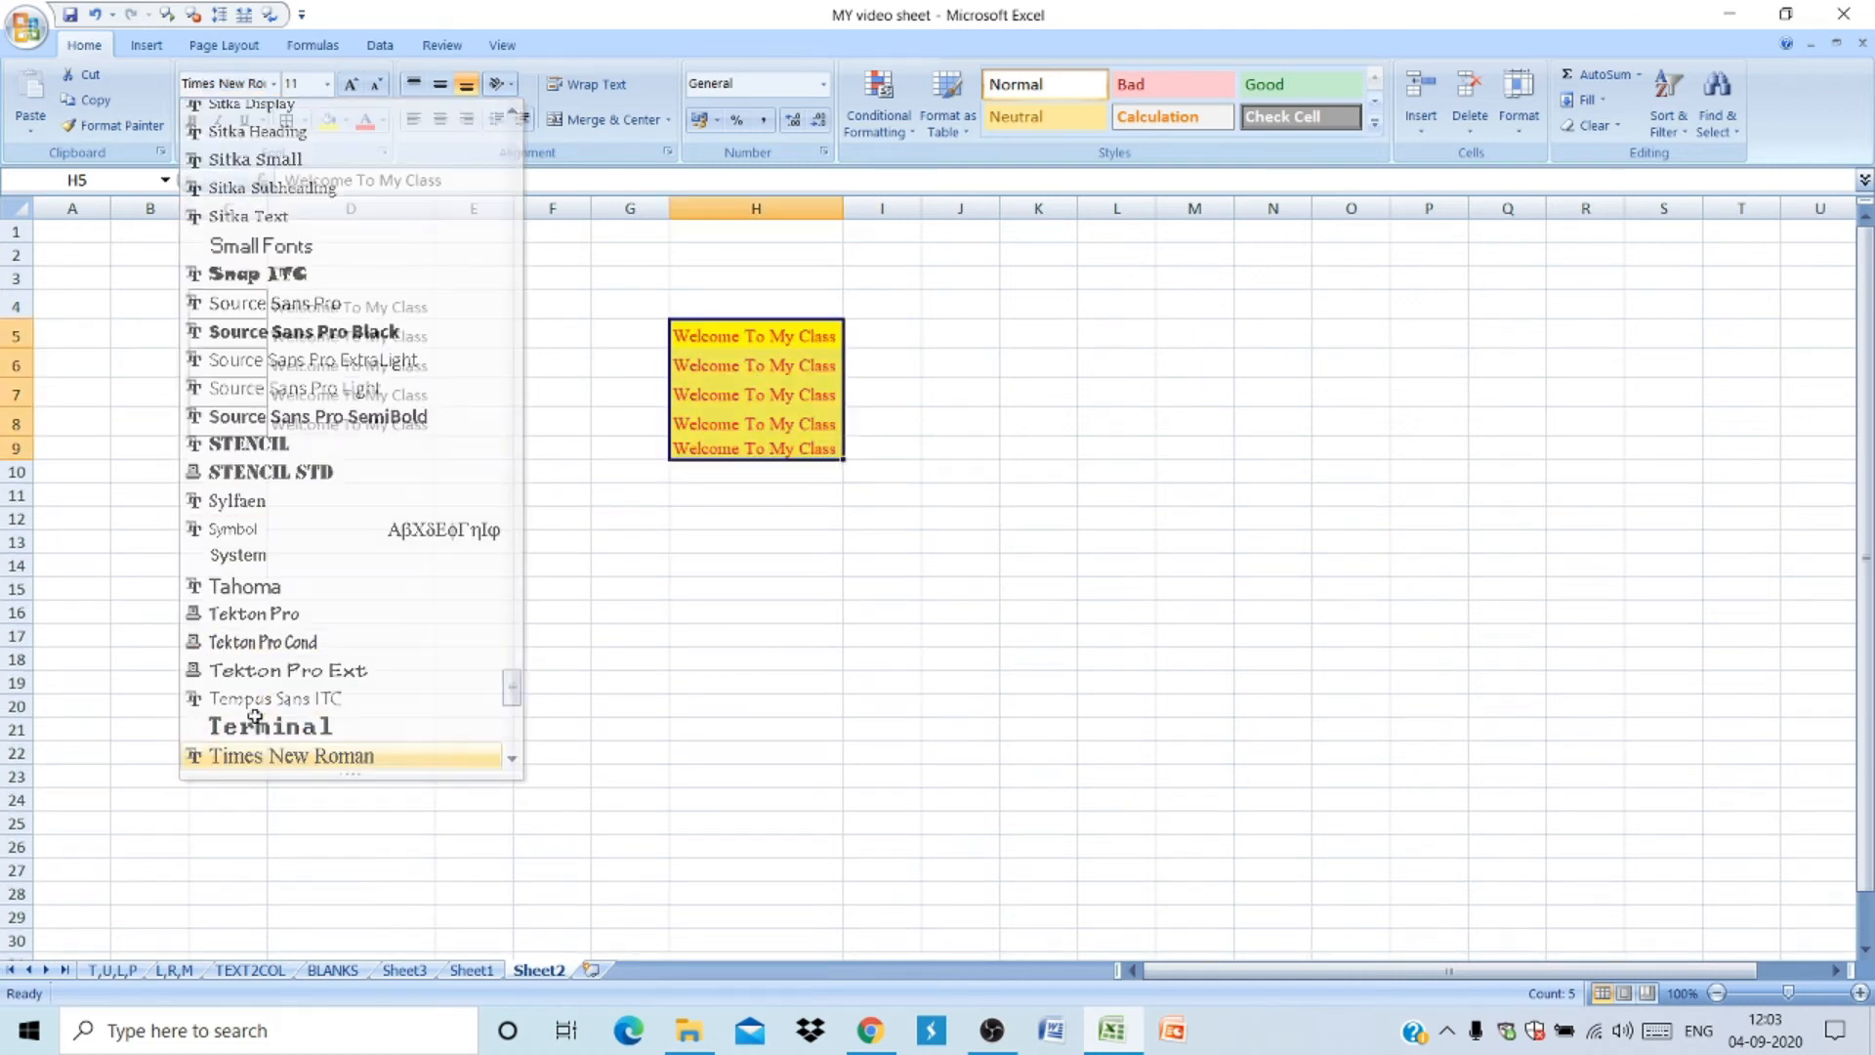
click(326, 84)
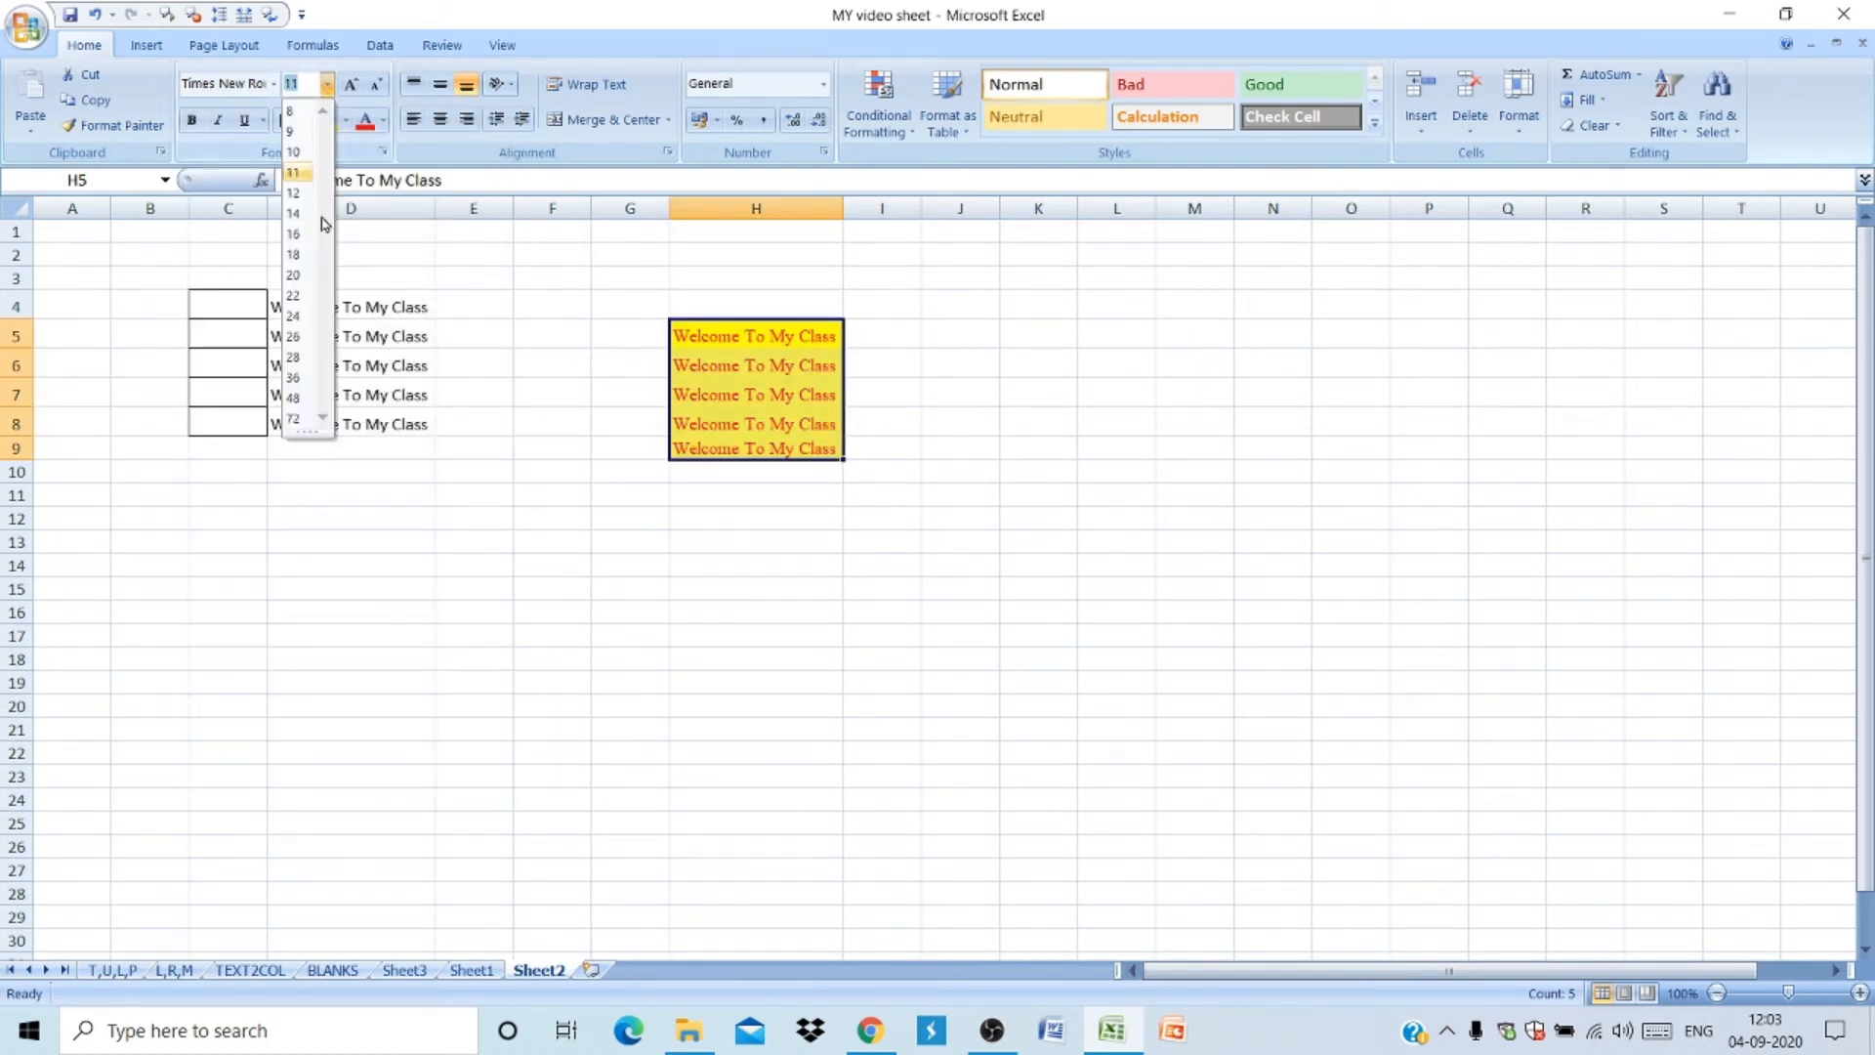
click(293, 295)
- Autofit column H to fit the enlarged text
drag(485, 678, 841, 231)
click(841, 231)
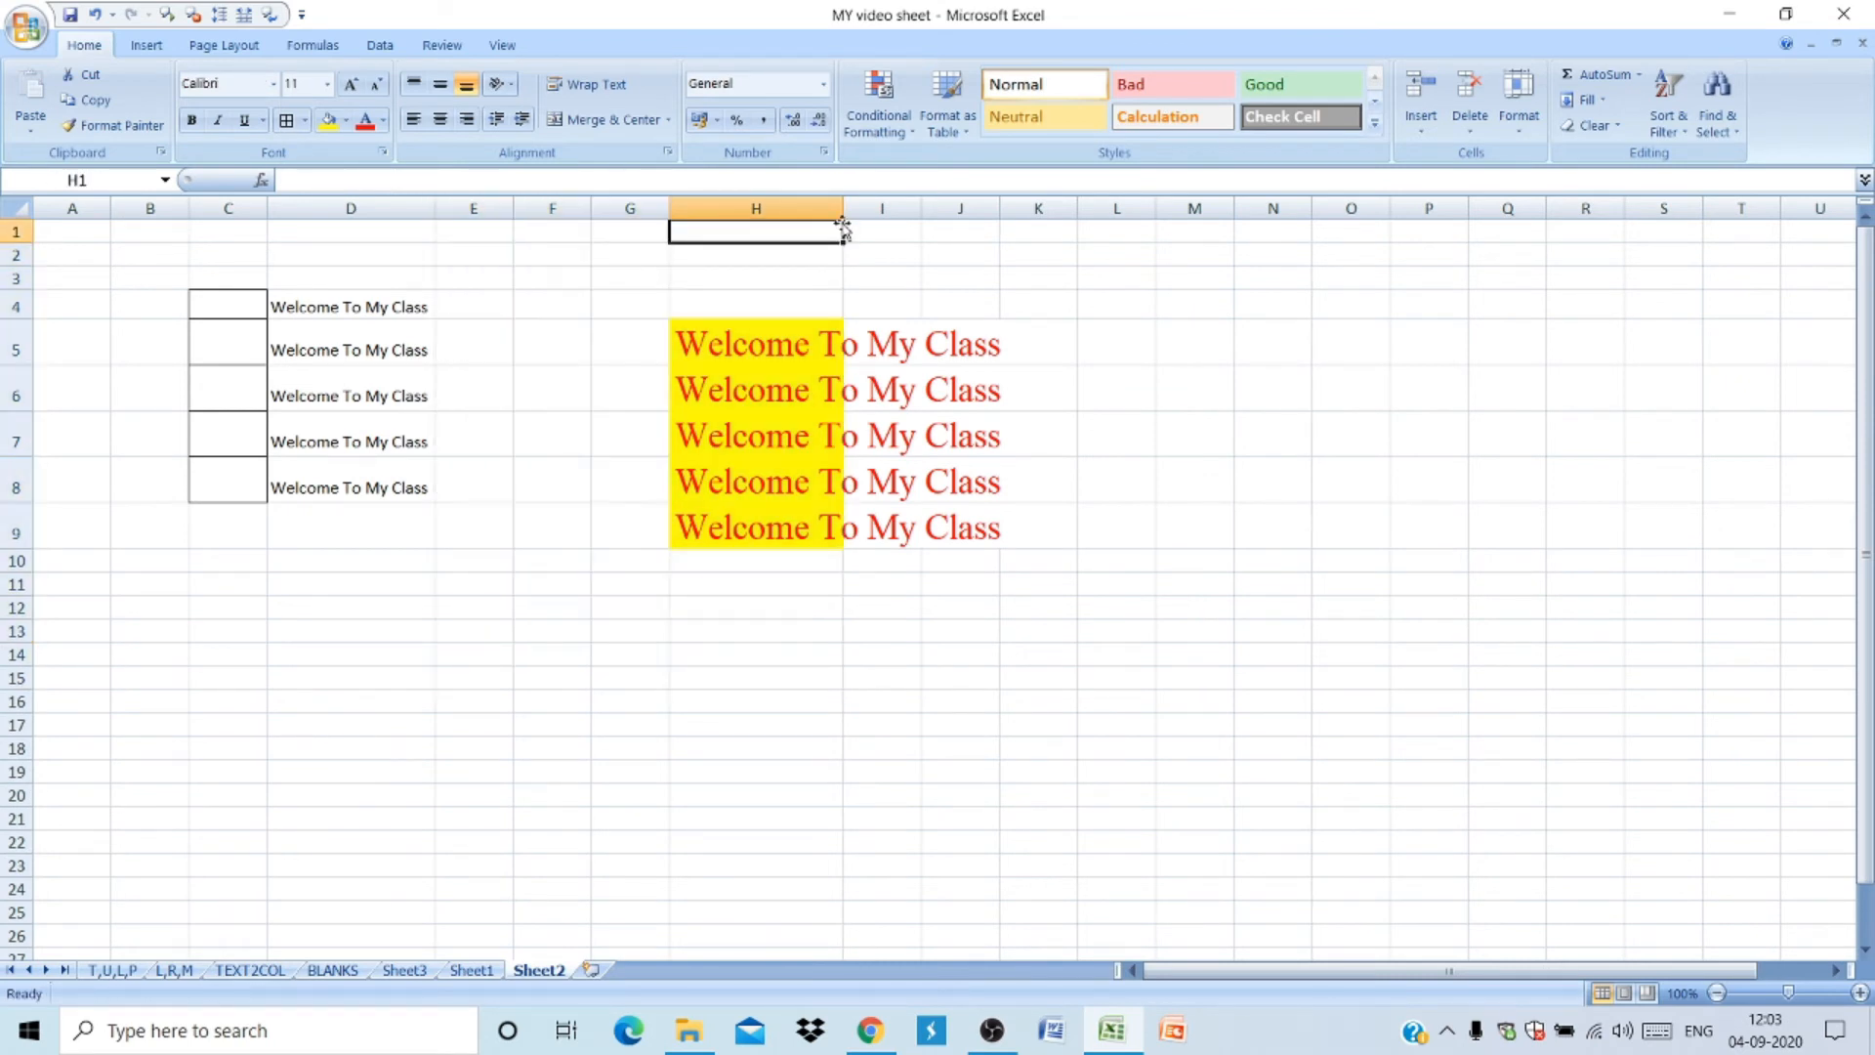
double_click(842, 208)
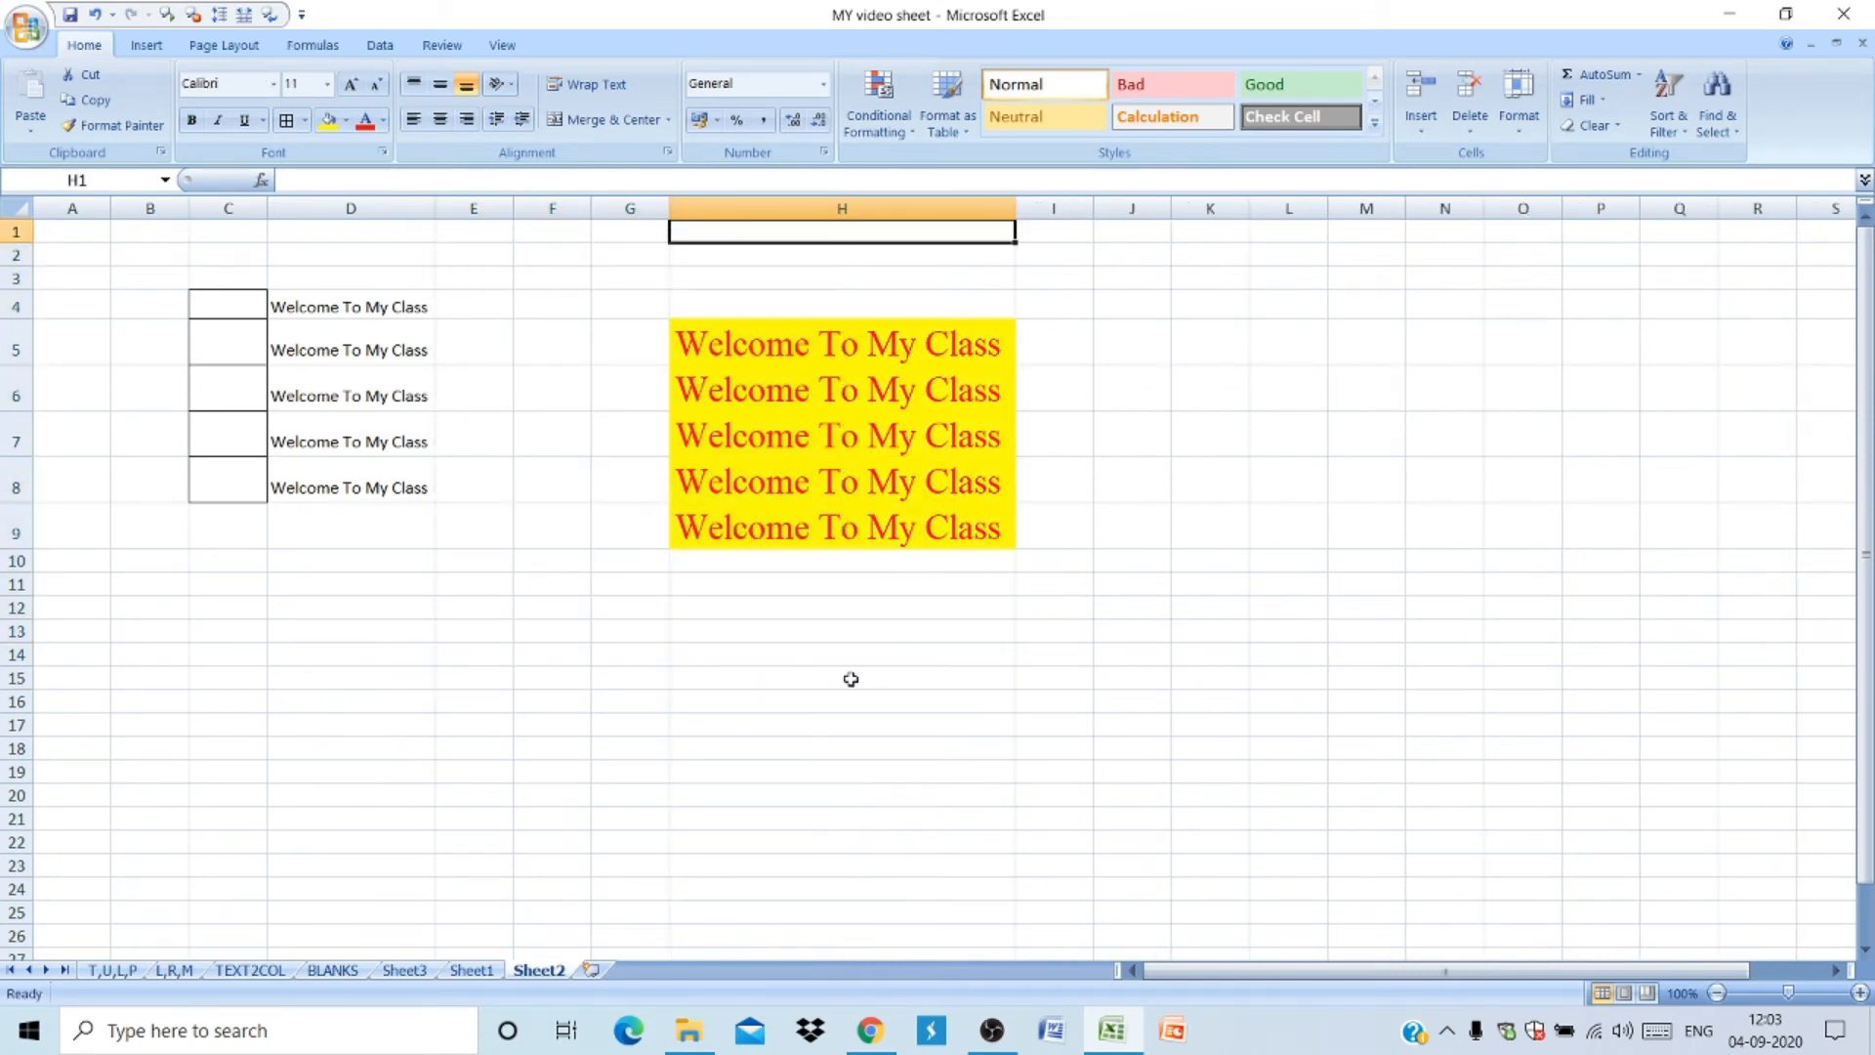
drag(824, 335, 784, 596)
click(789, 520)
double_click(791, 458)
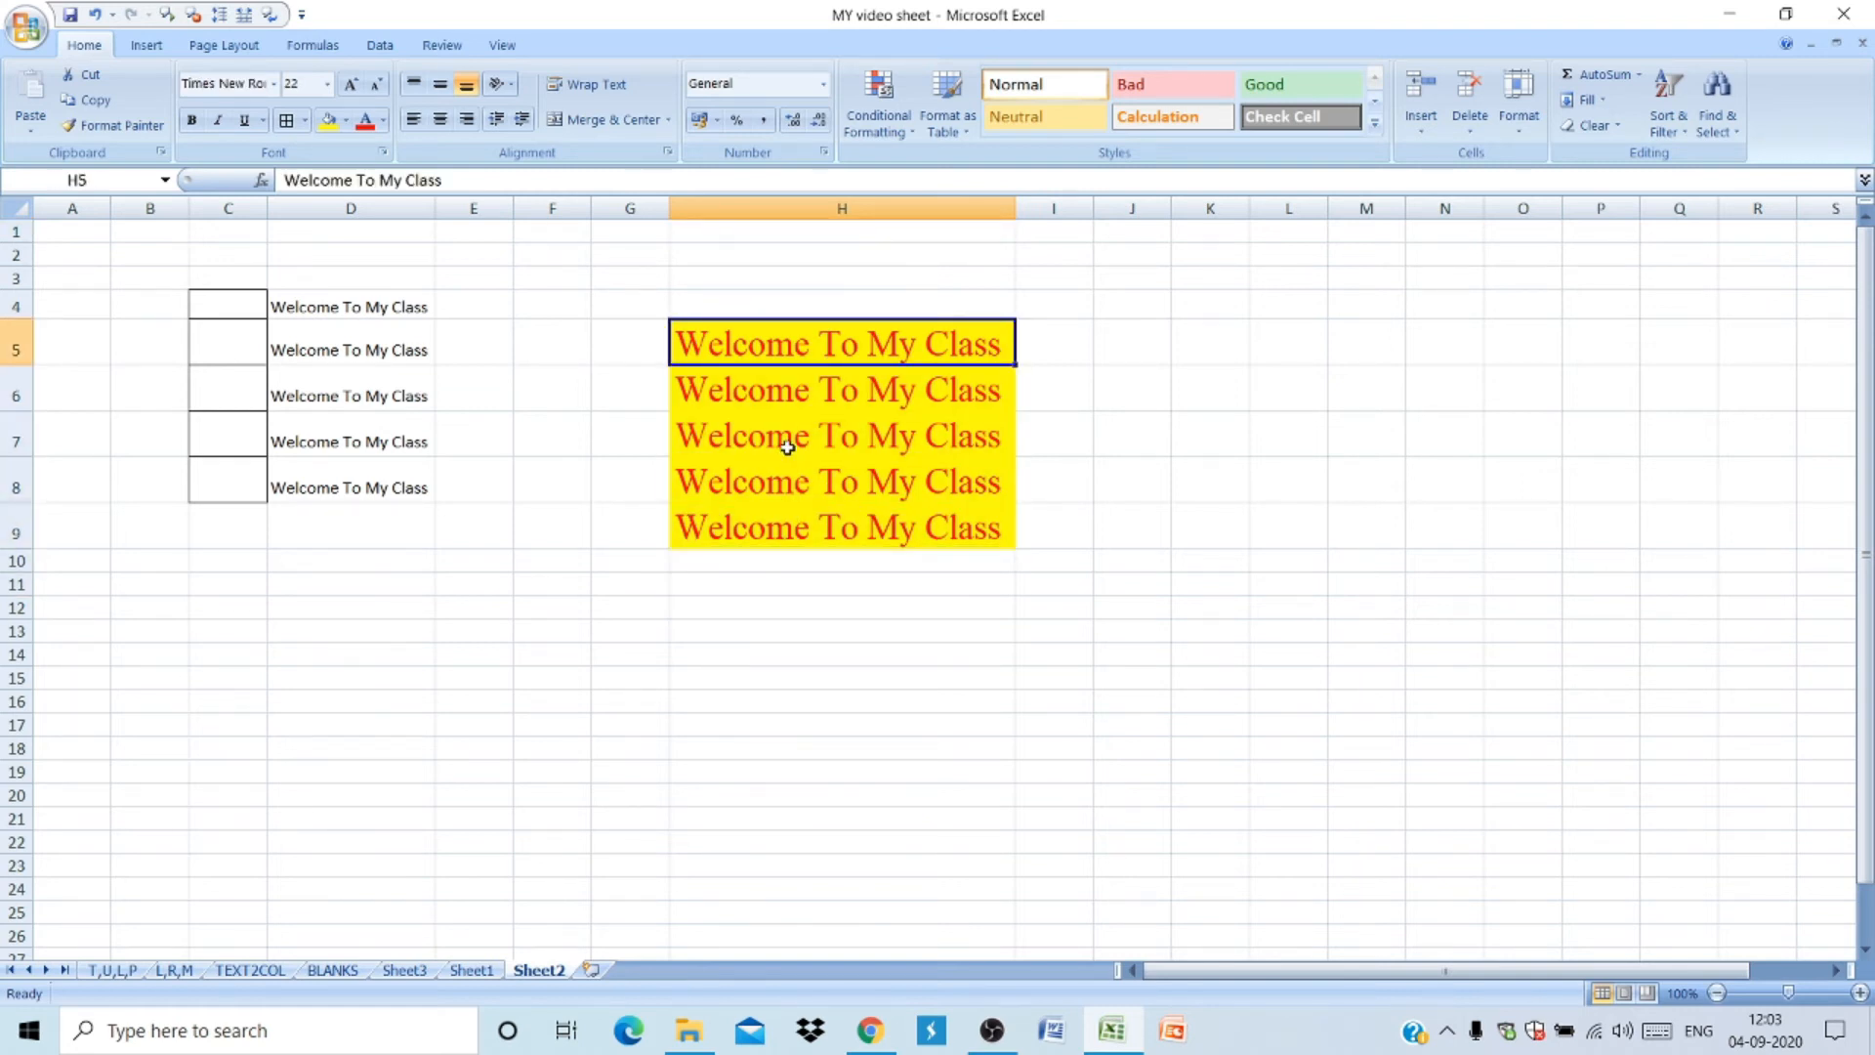
double_click(787, 446)
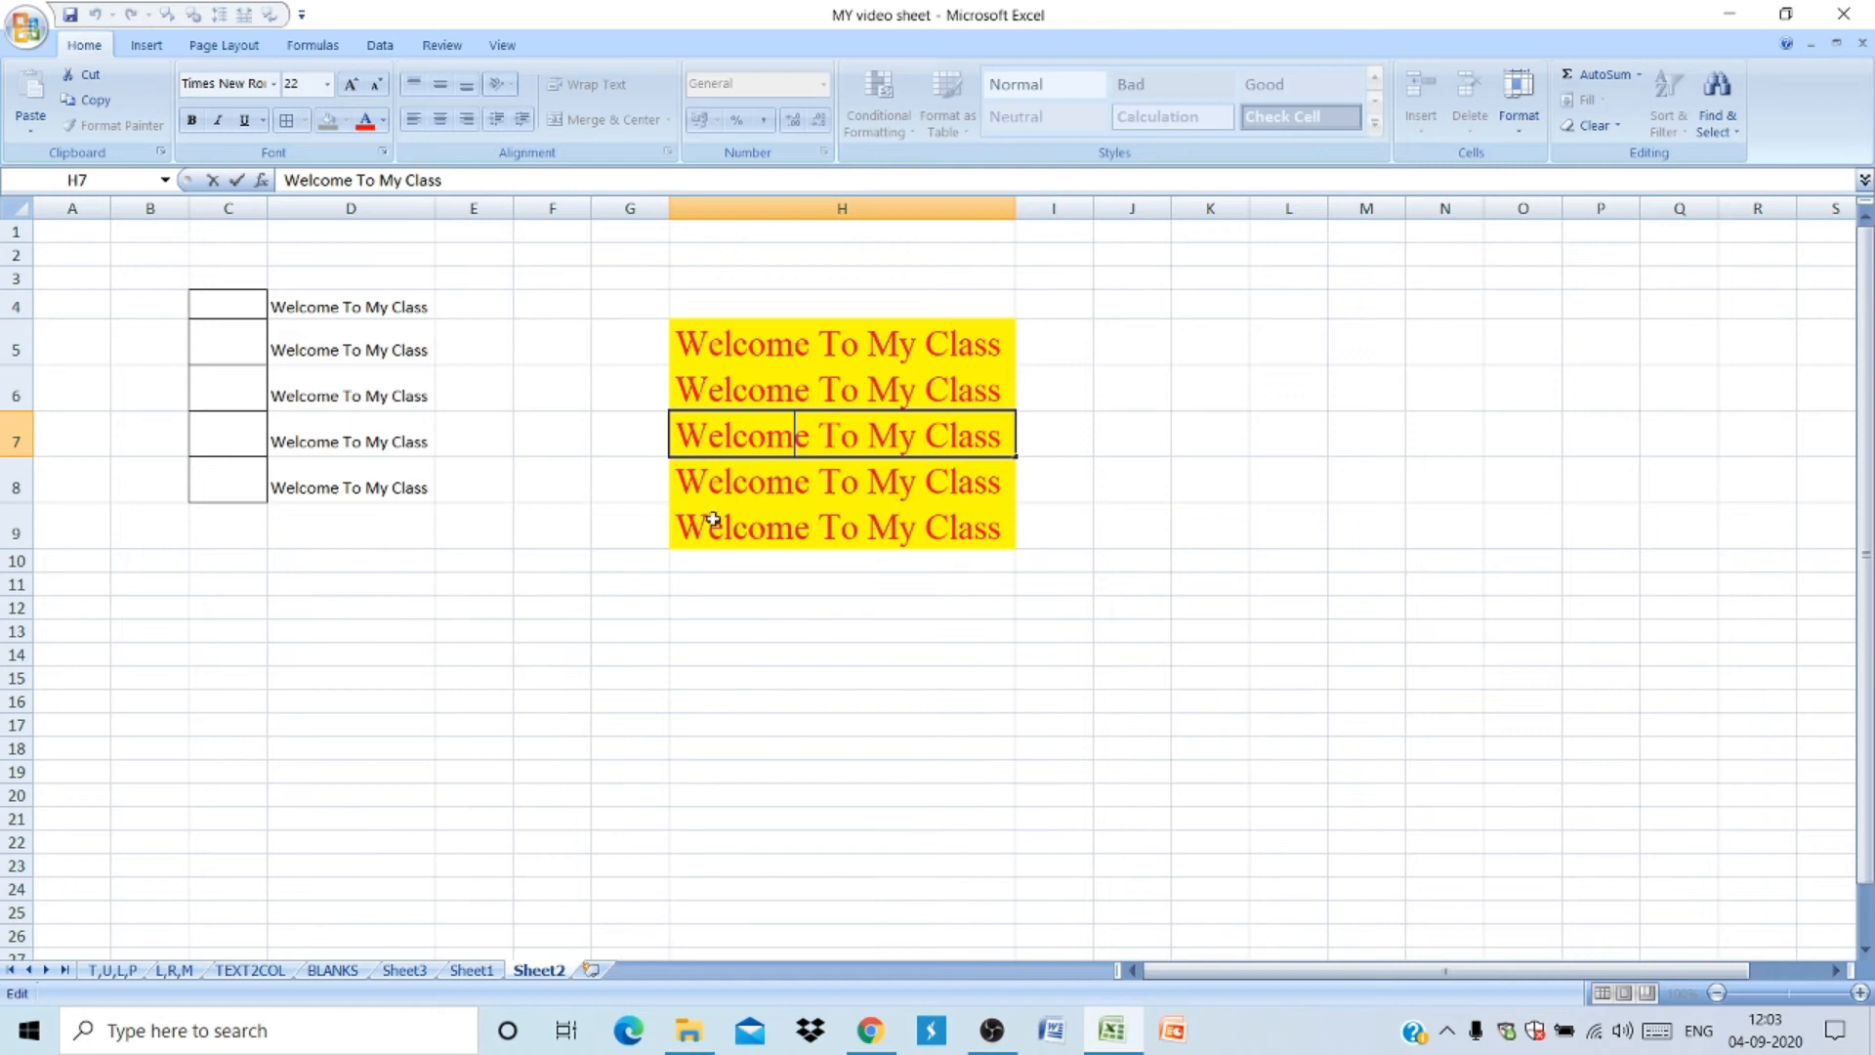
click(530, 453)
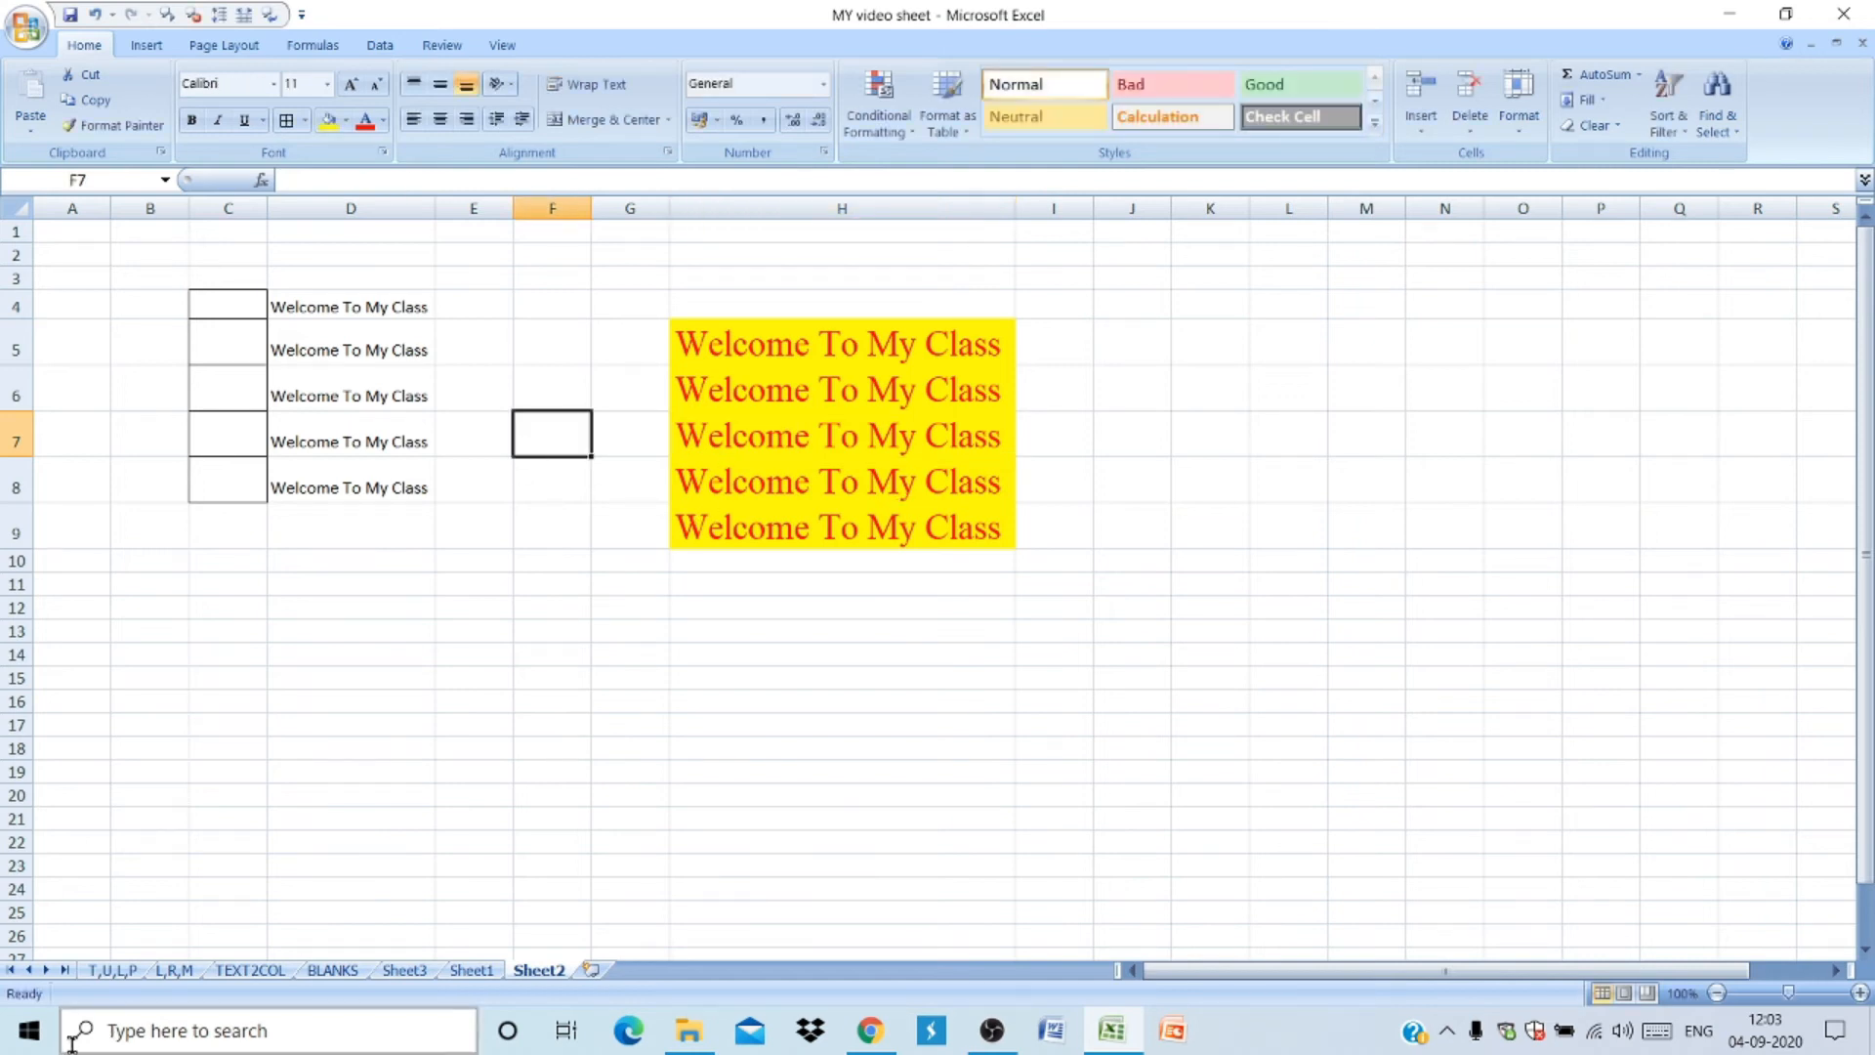
- On the L,R,M sheet, enter a LEFT formula in B2 returning the first 4 characters of A2
click(113, 969)
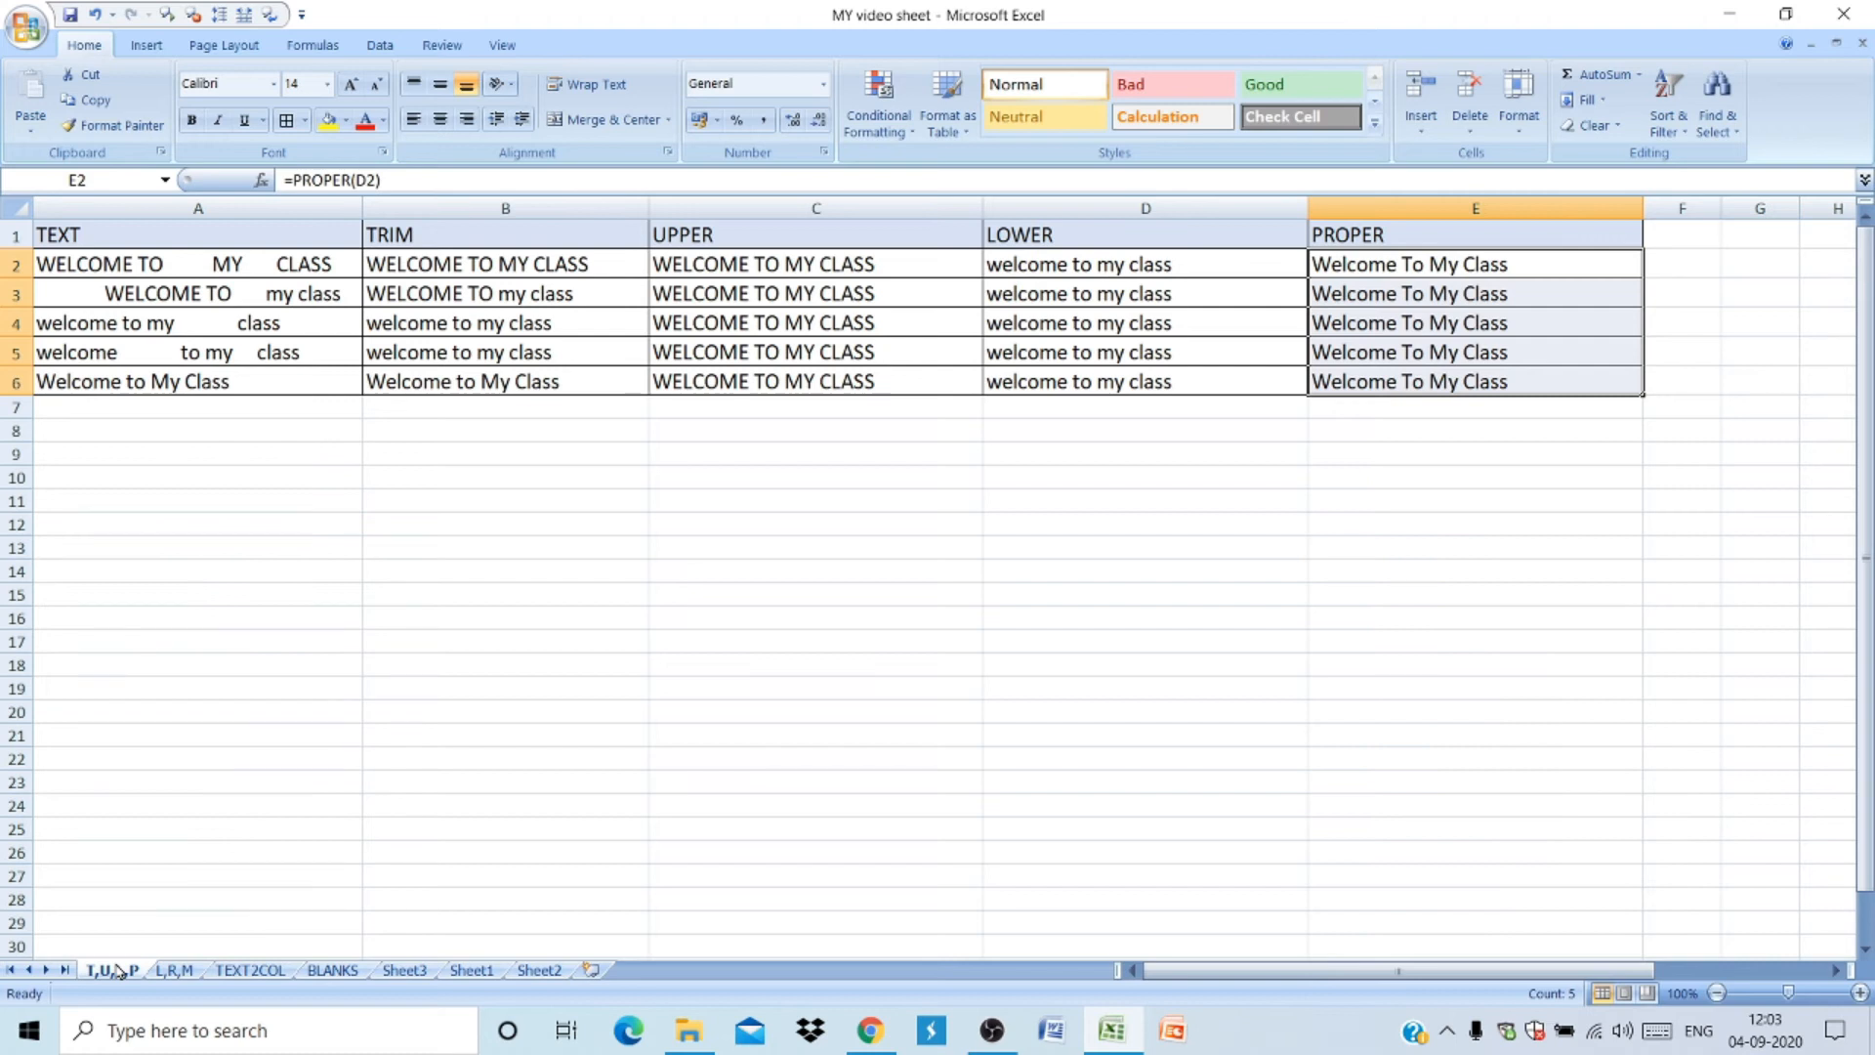
click(173, 971)
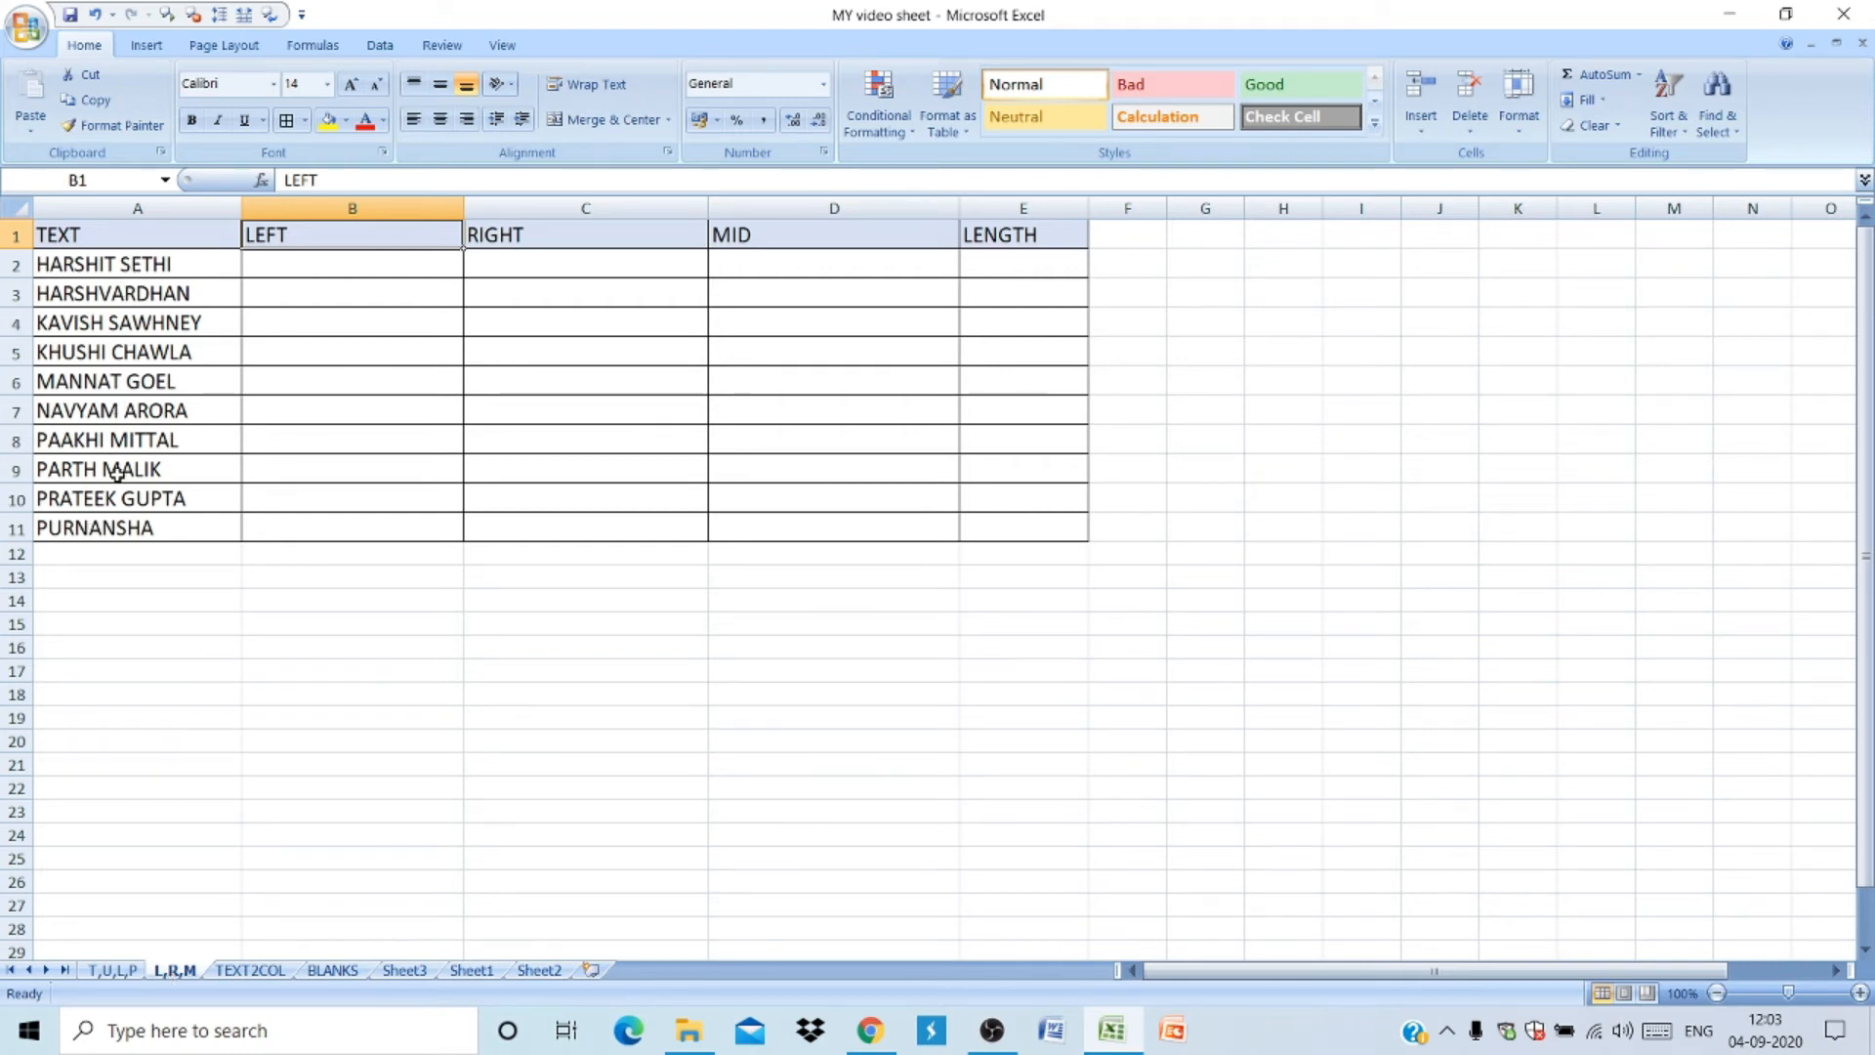
click(327, 266)
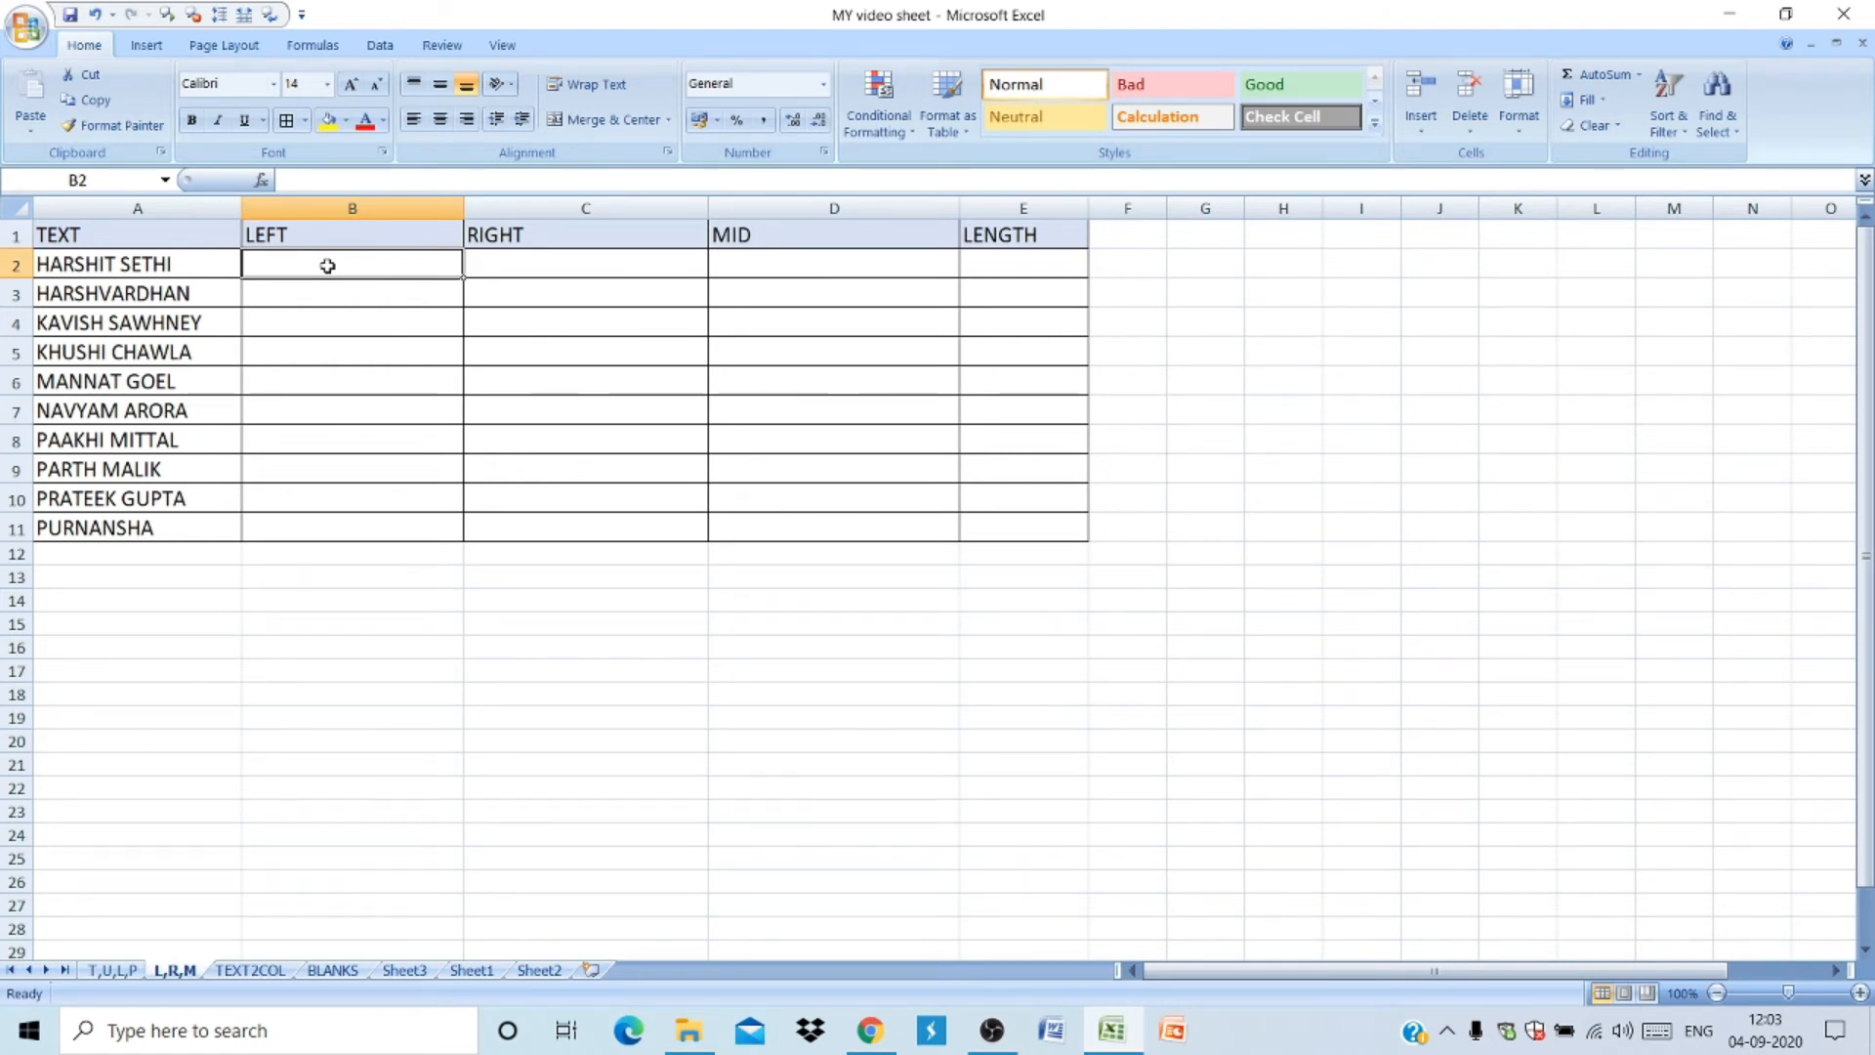
text(=LEFT)
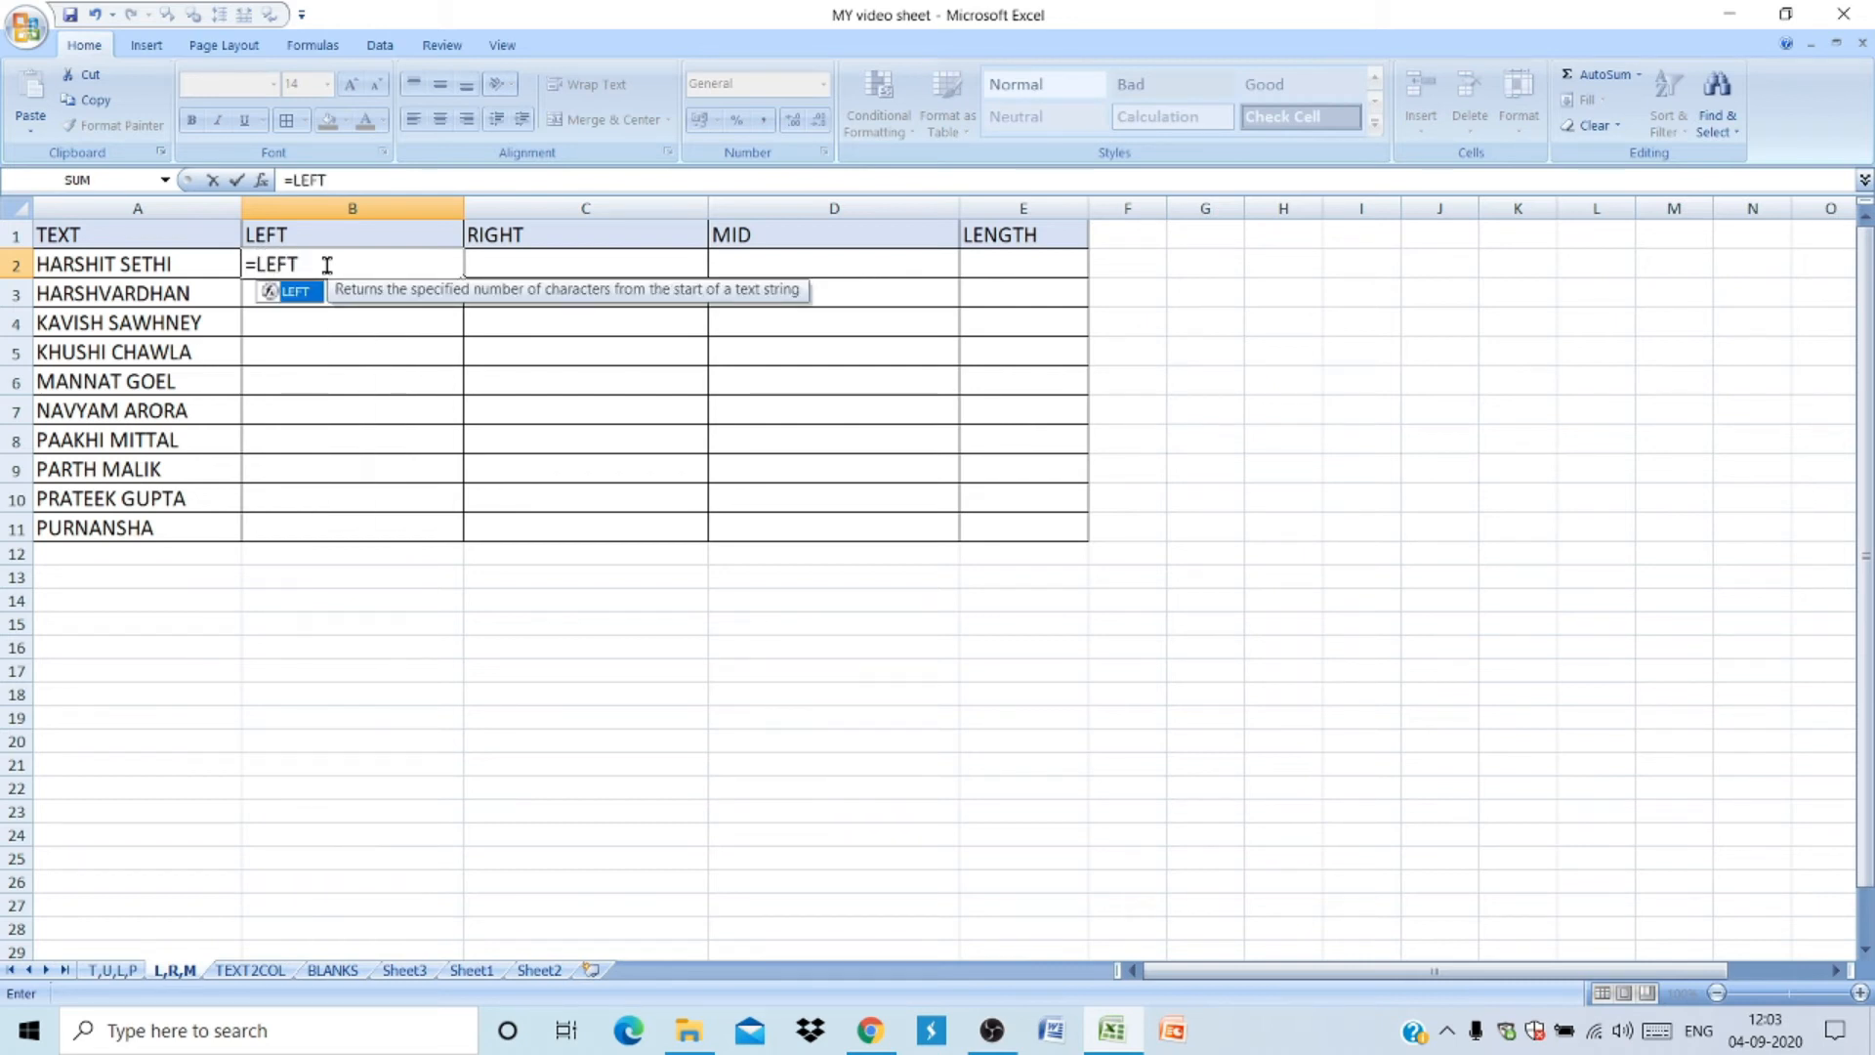
text(()
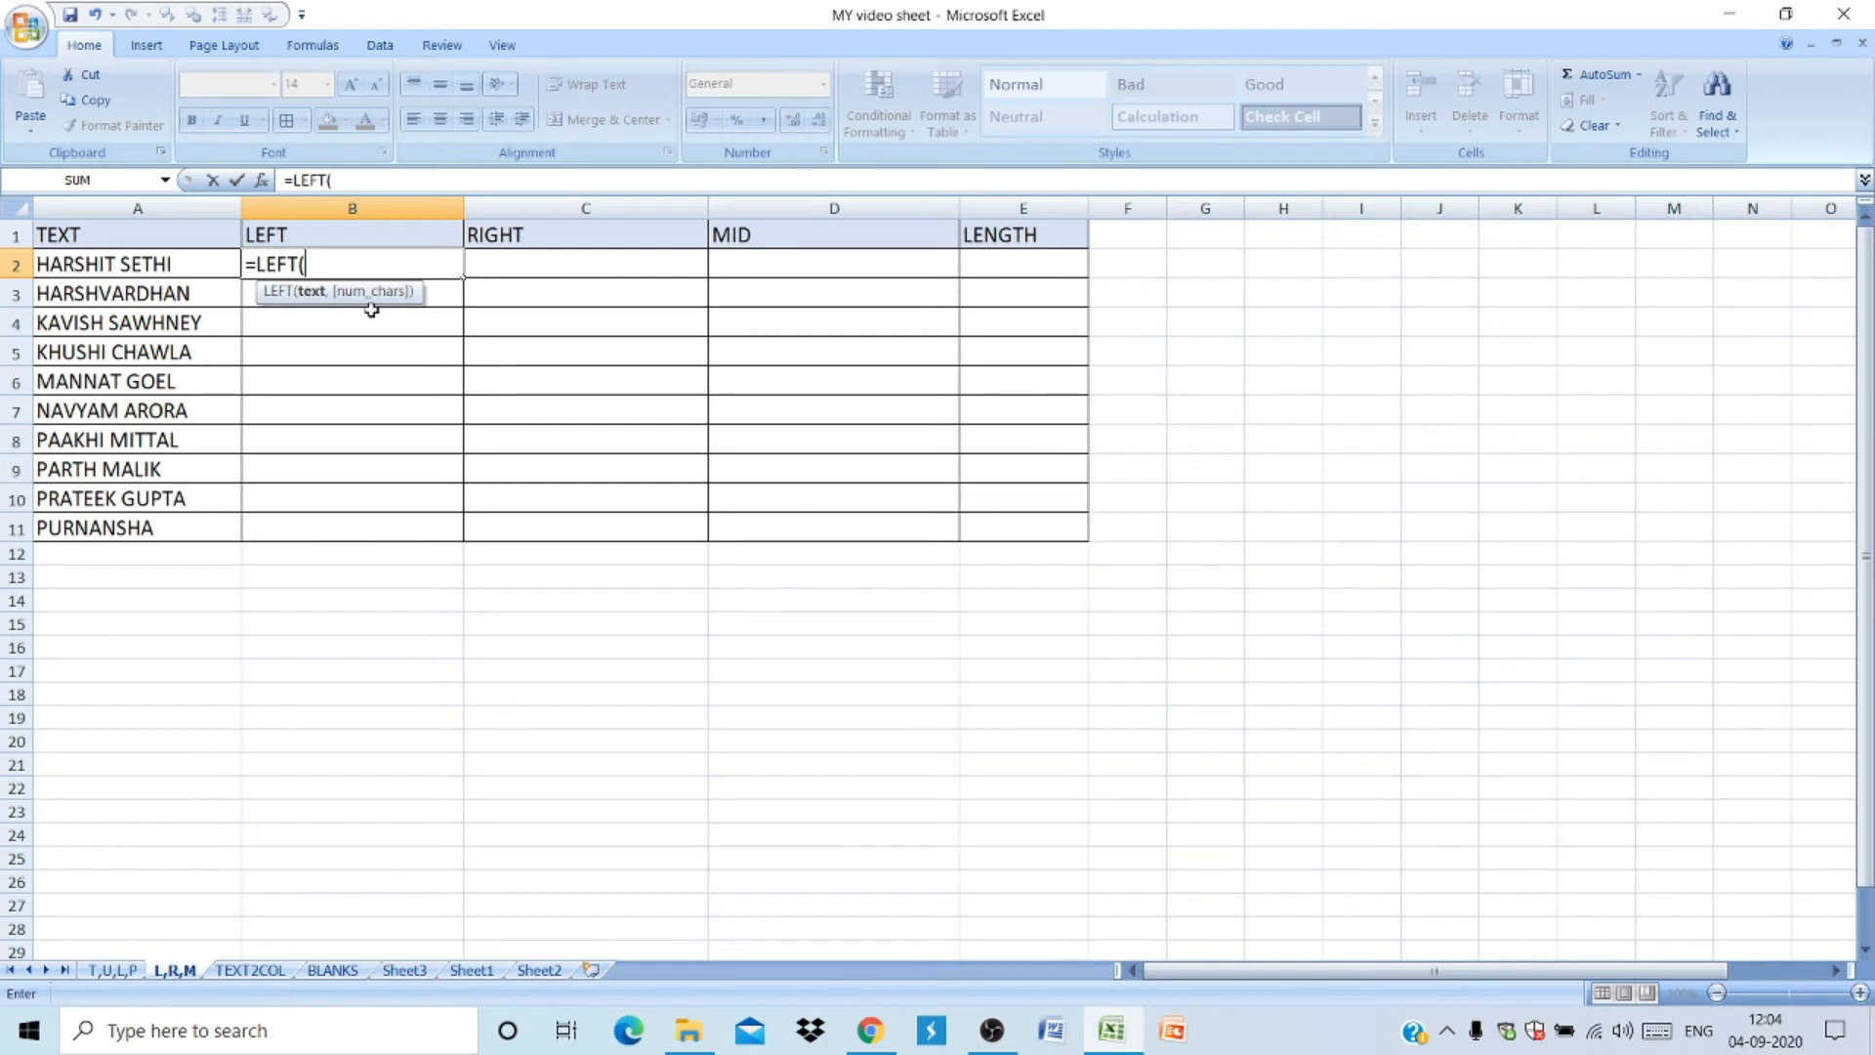
click(132, 263)
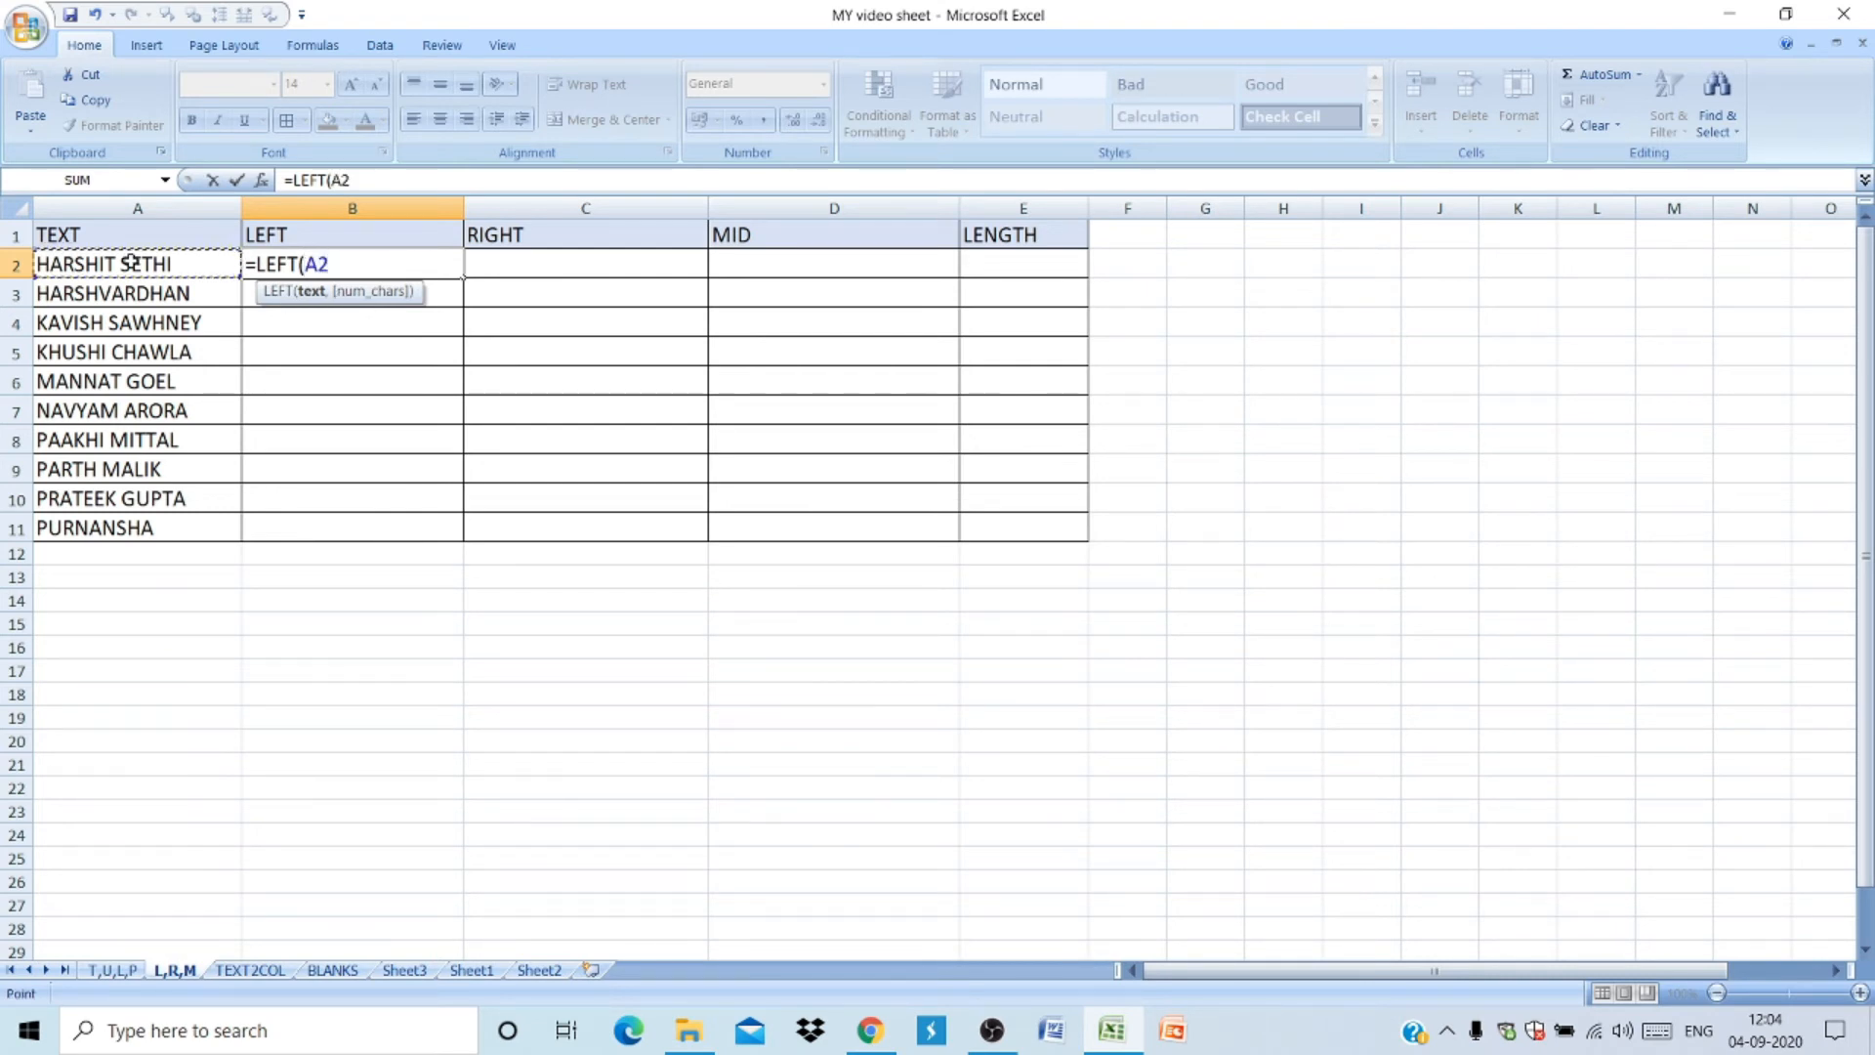
text(,4)
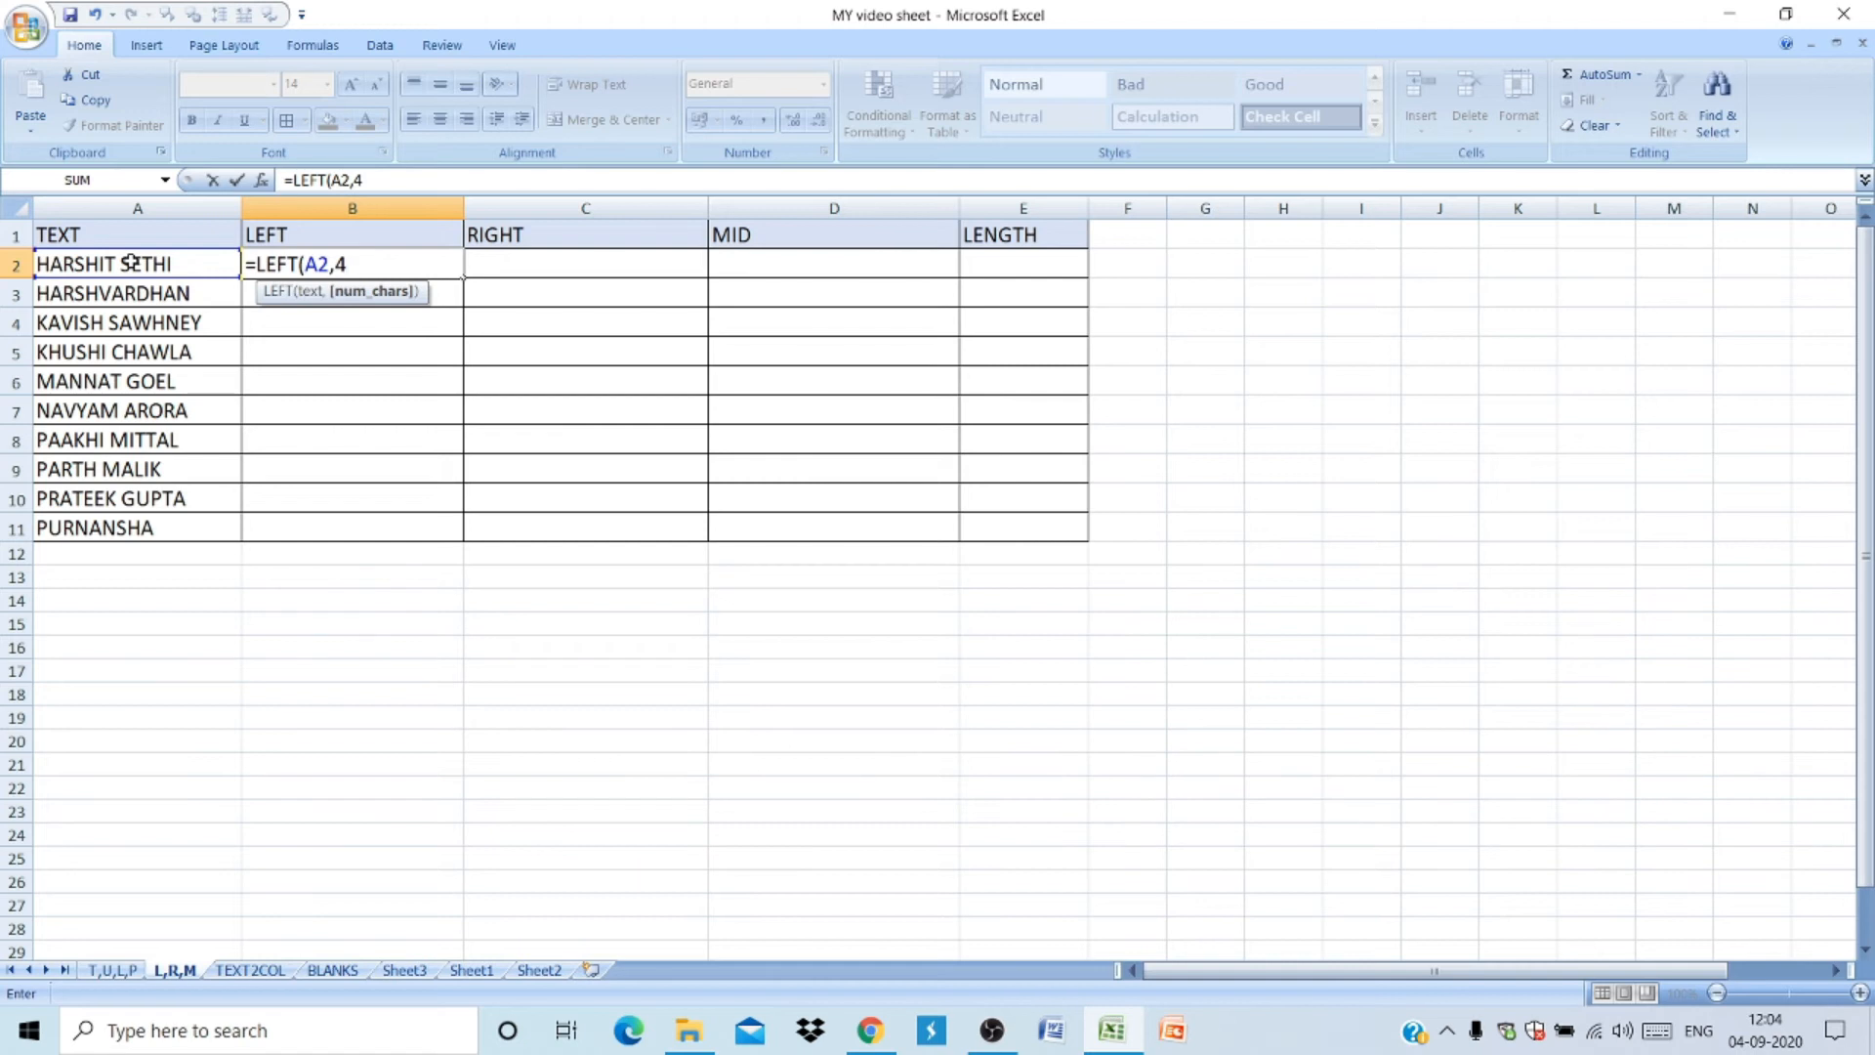
key(Return)
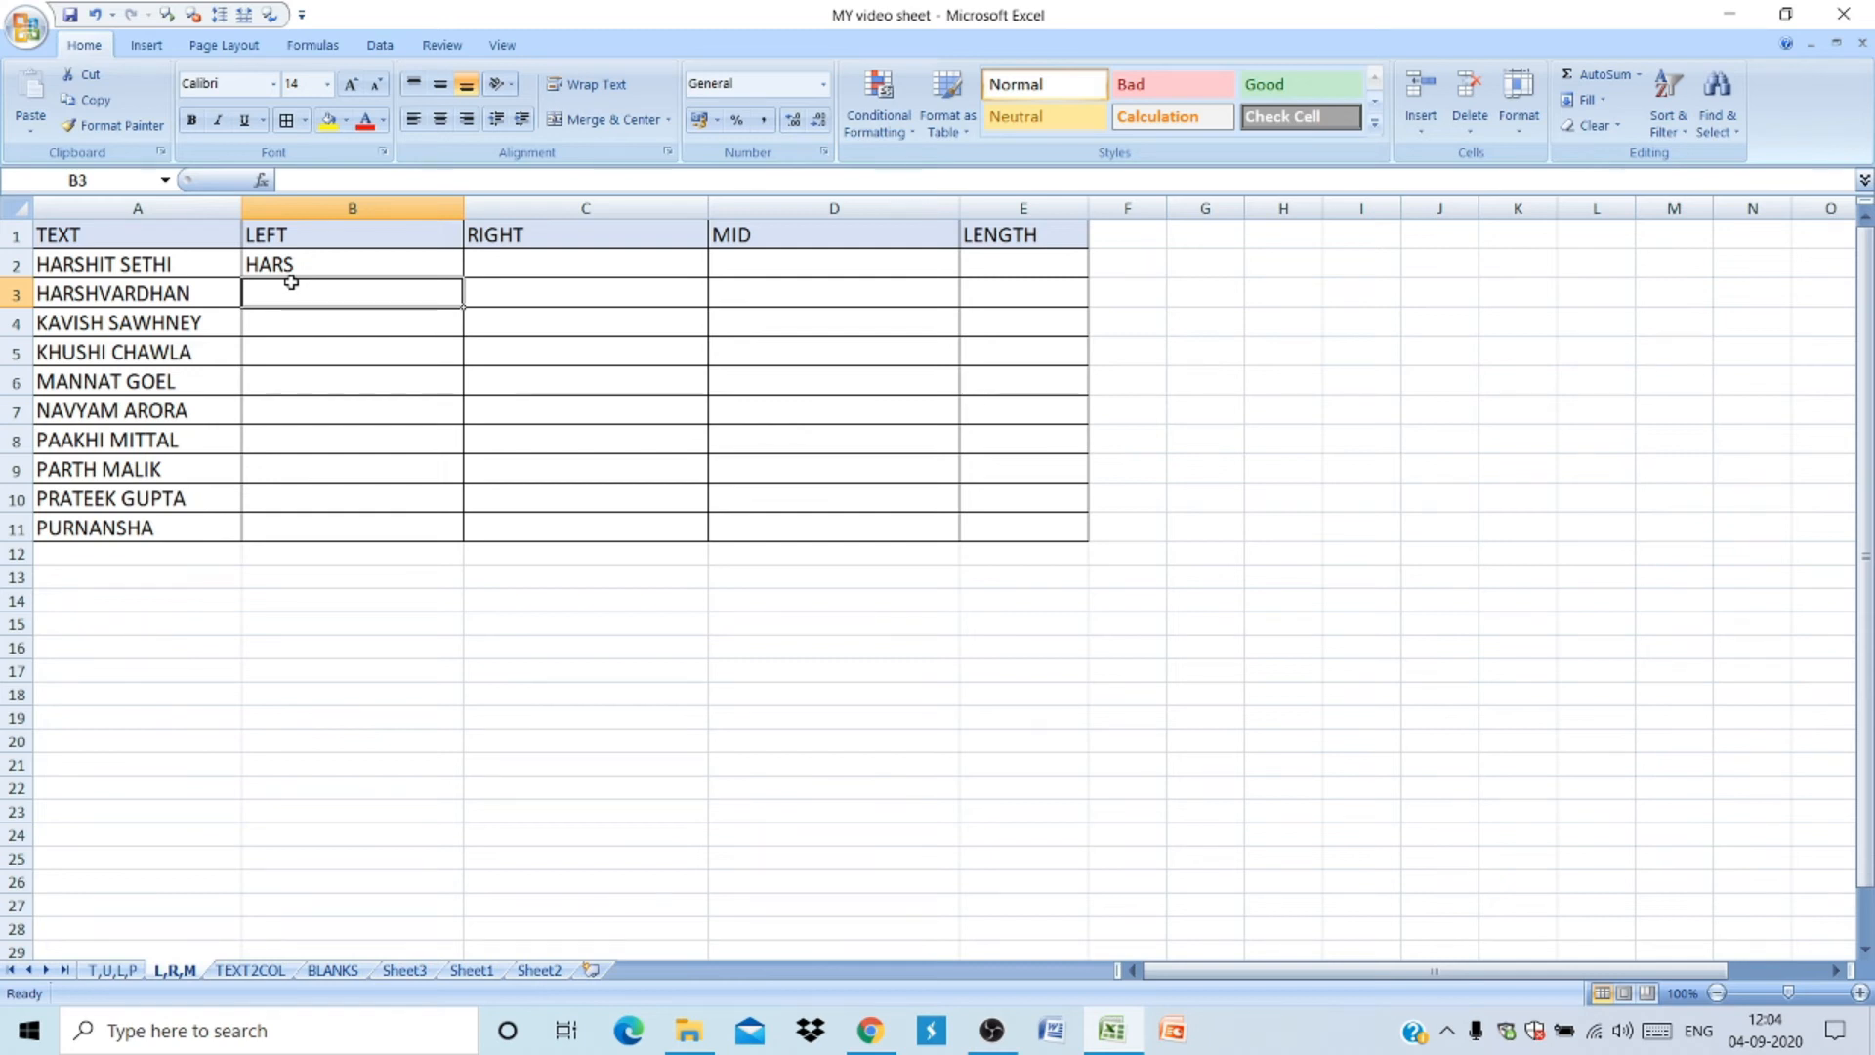
- In C2, enter a RIGHT formula returning the last 5 characters of A2
click(513, 256)
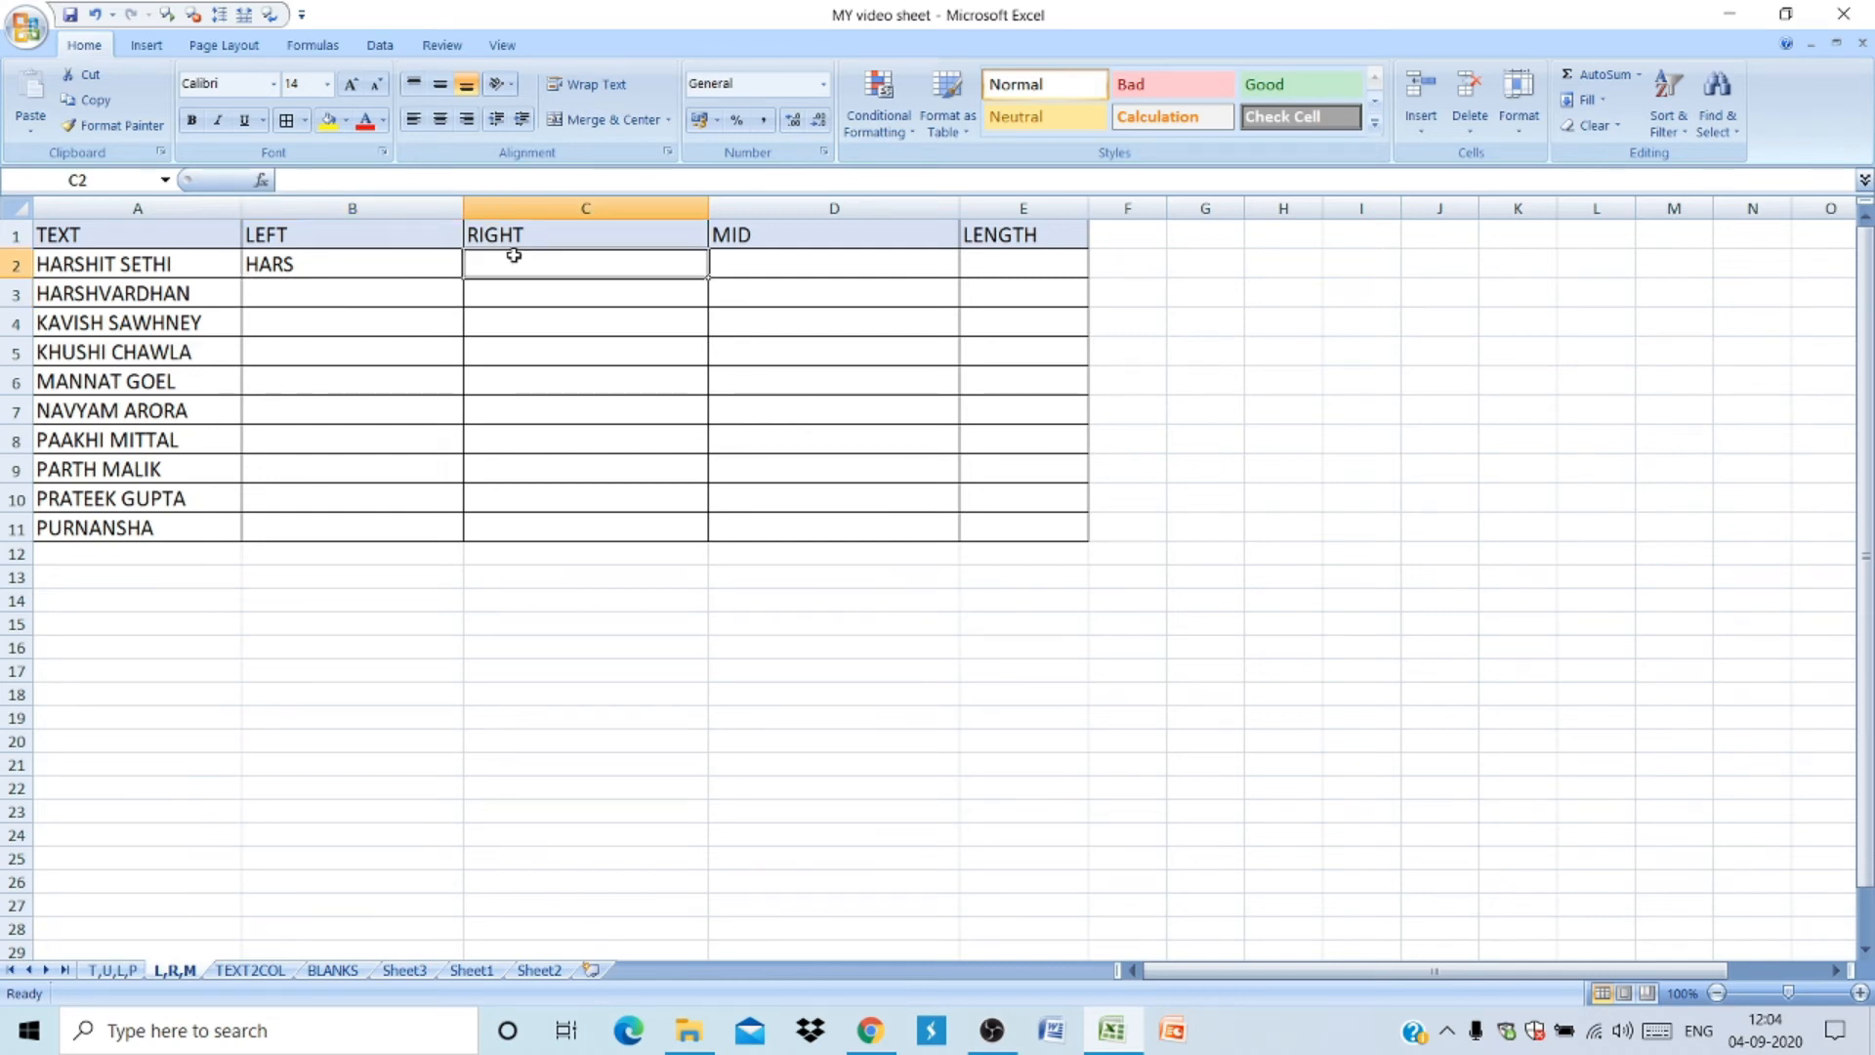
text(=RIGH)
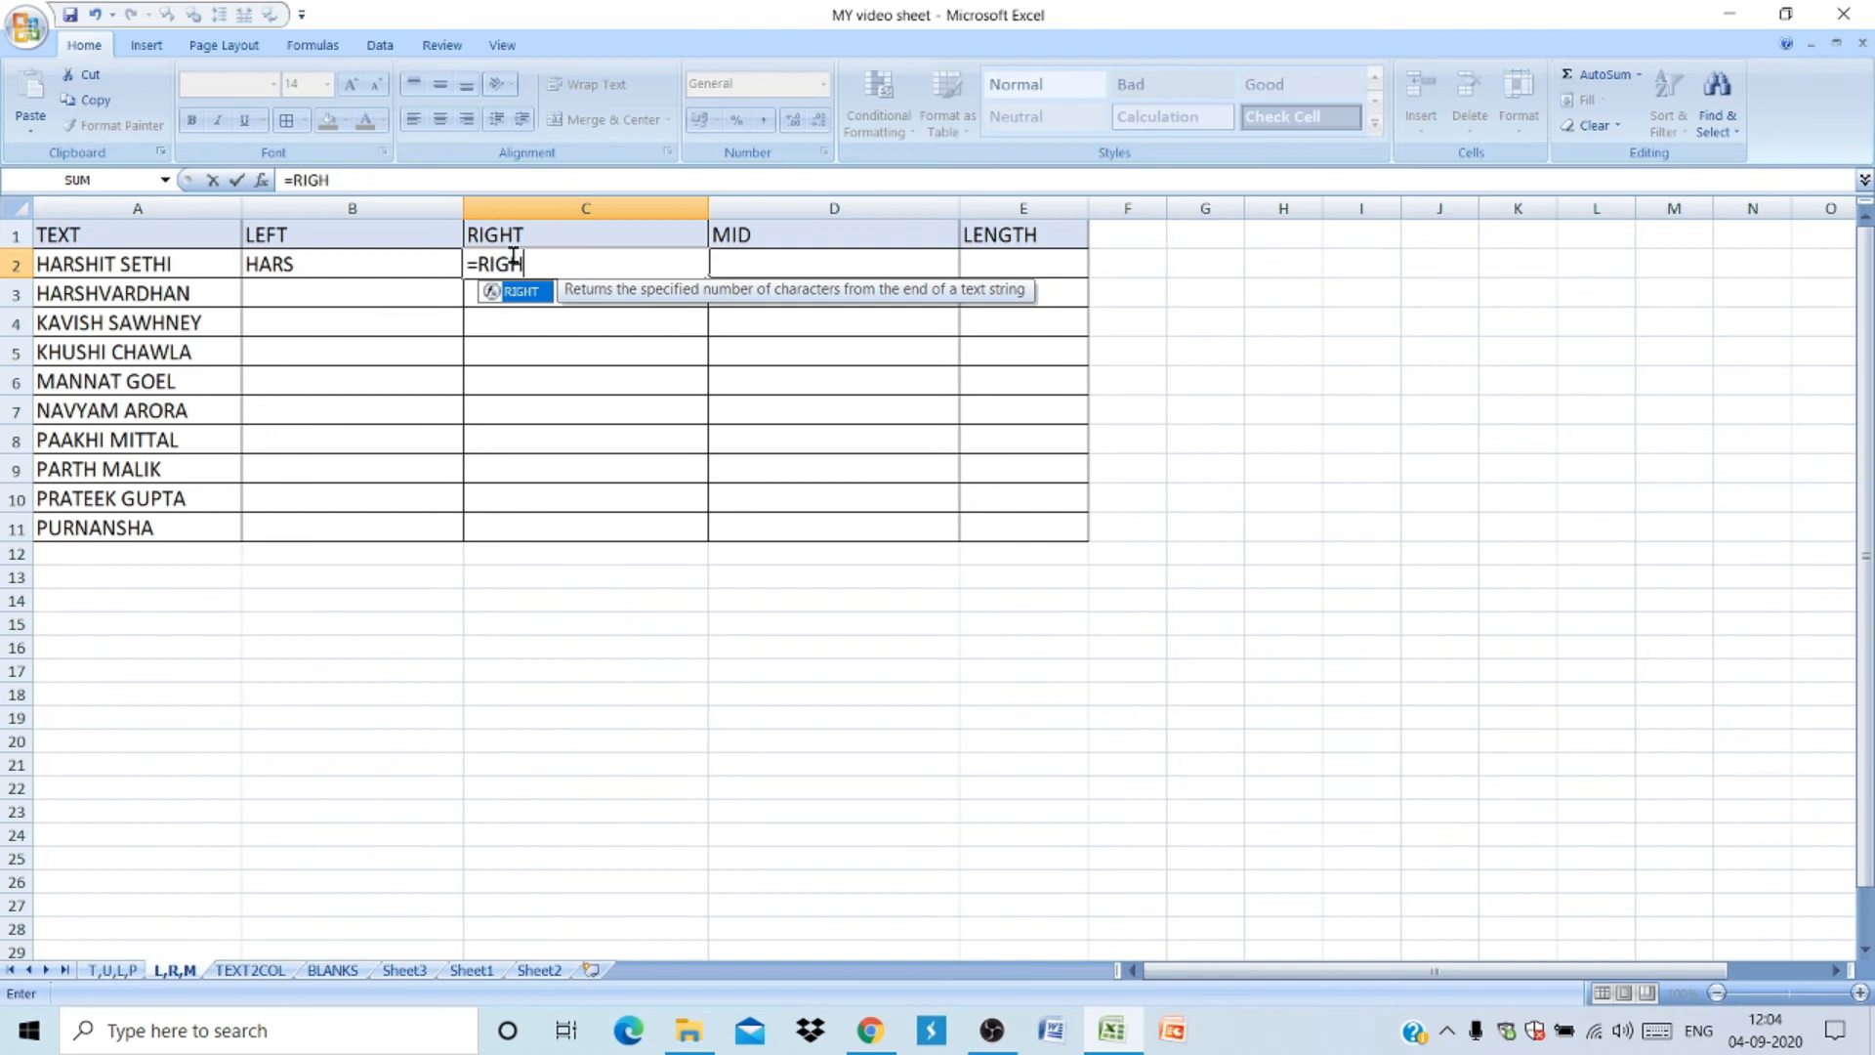
text(T()
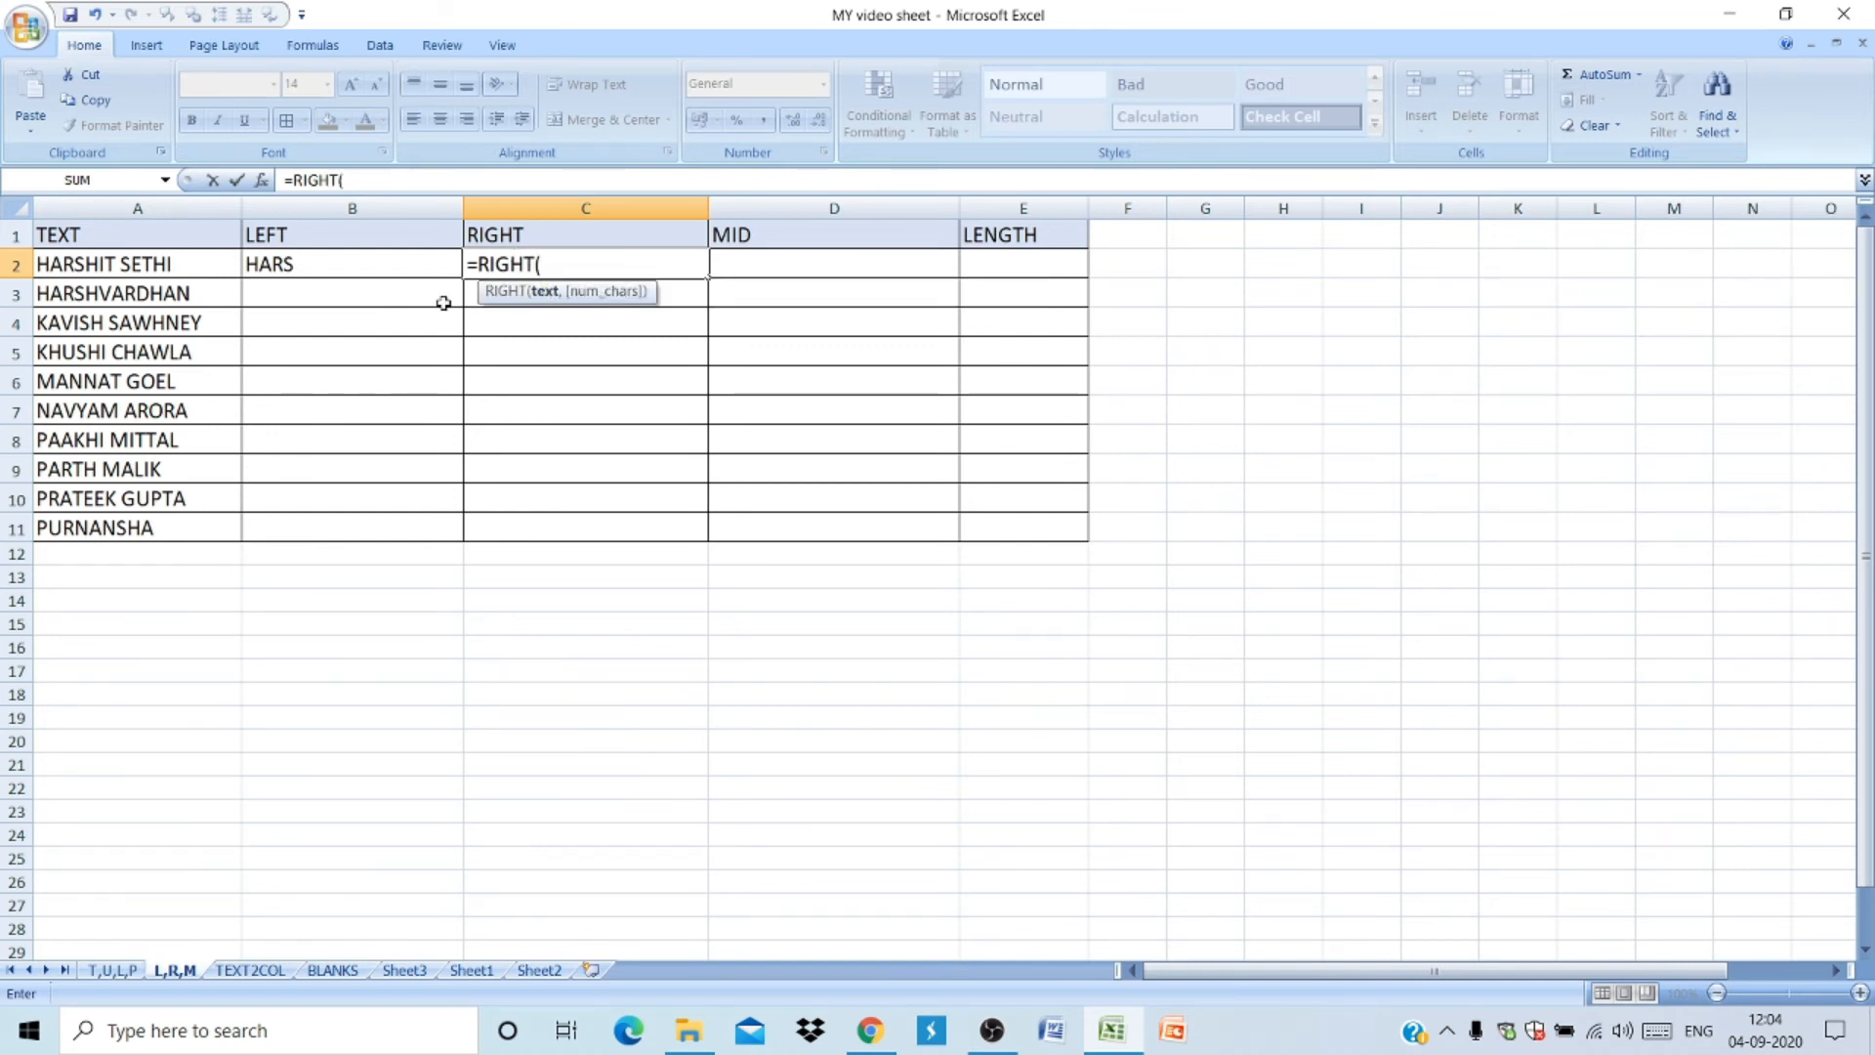
click(204, 276)
text(,5)
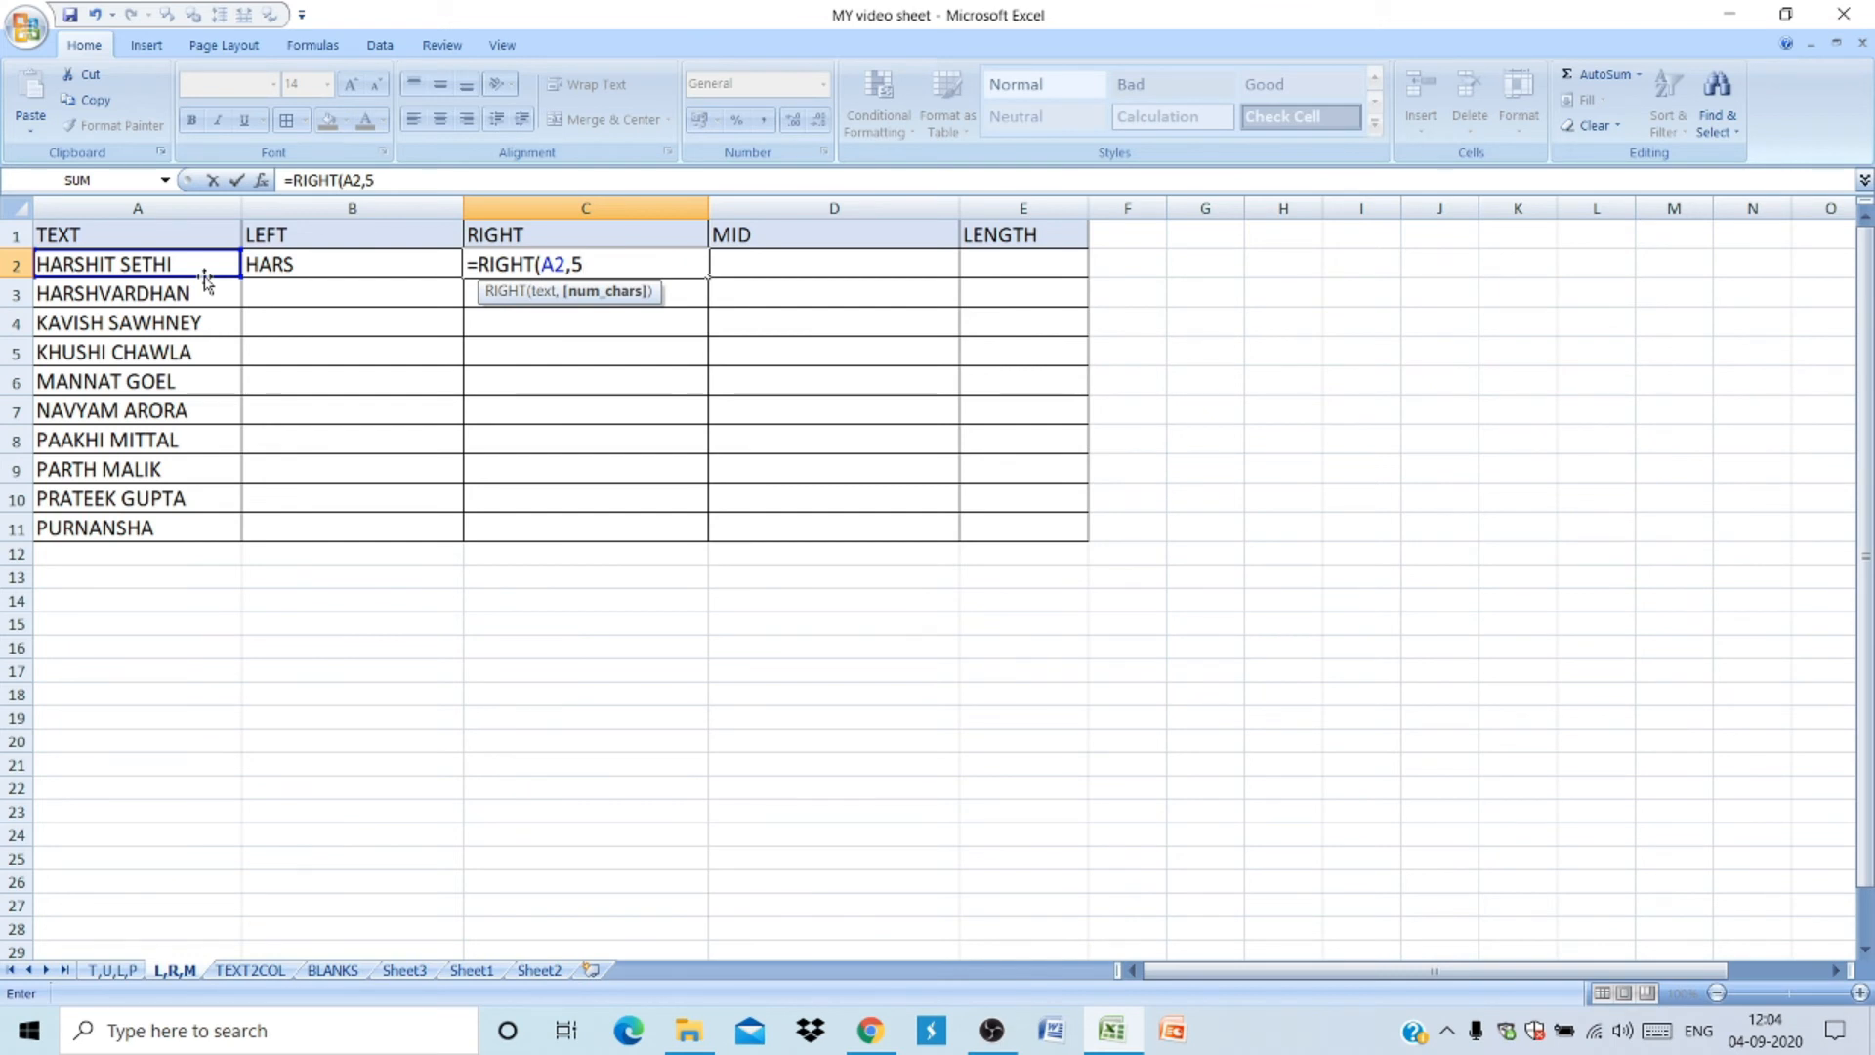
key(Return)
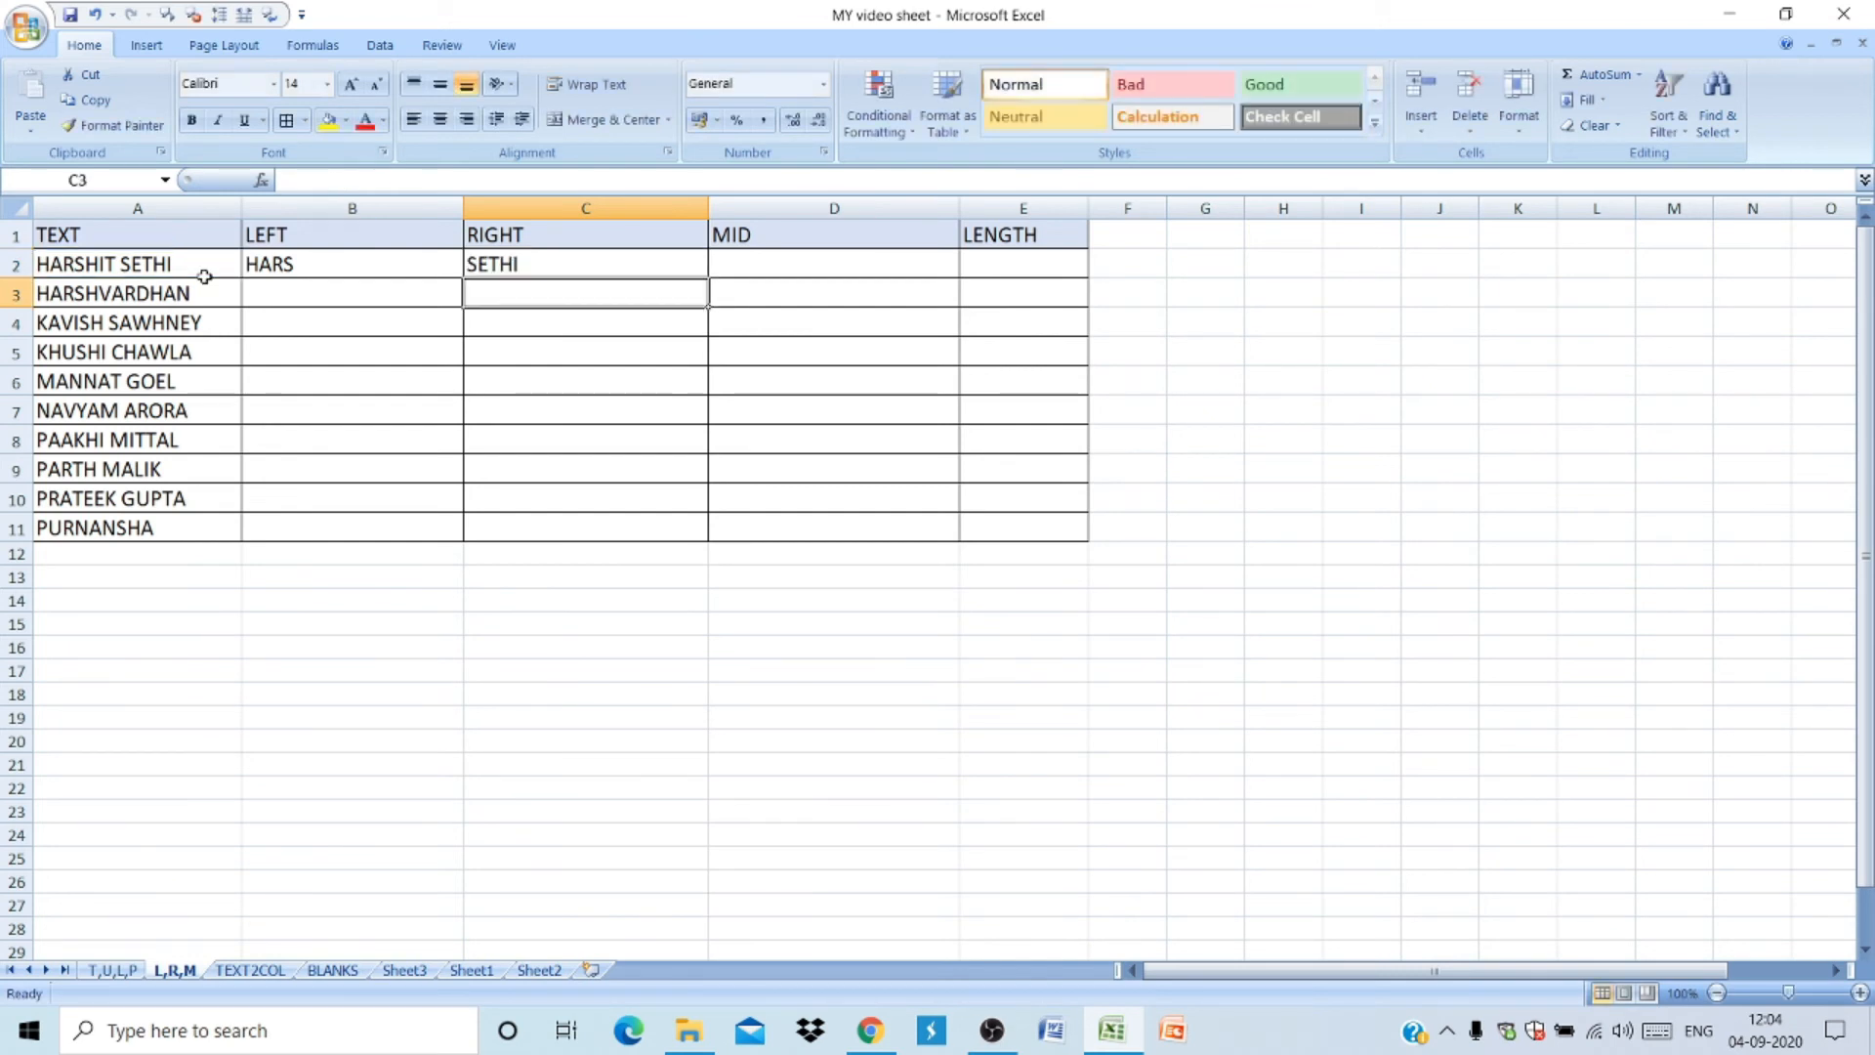
- In D2, enter a MID formula returning 7 characters of A2 starting at position 3
click(727, 260)
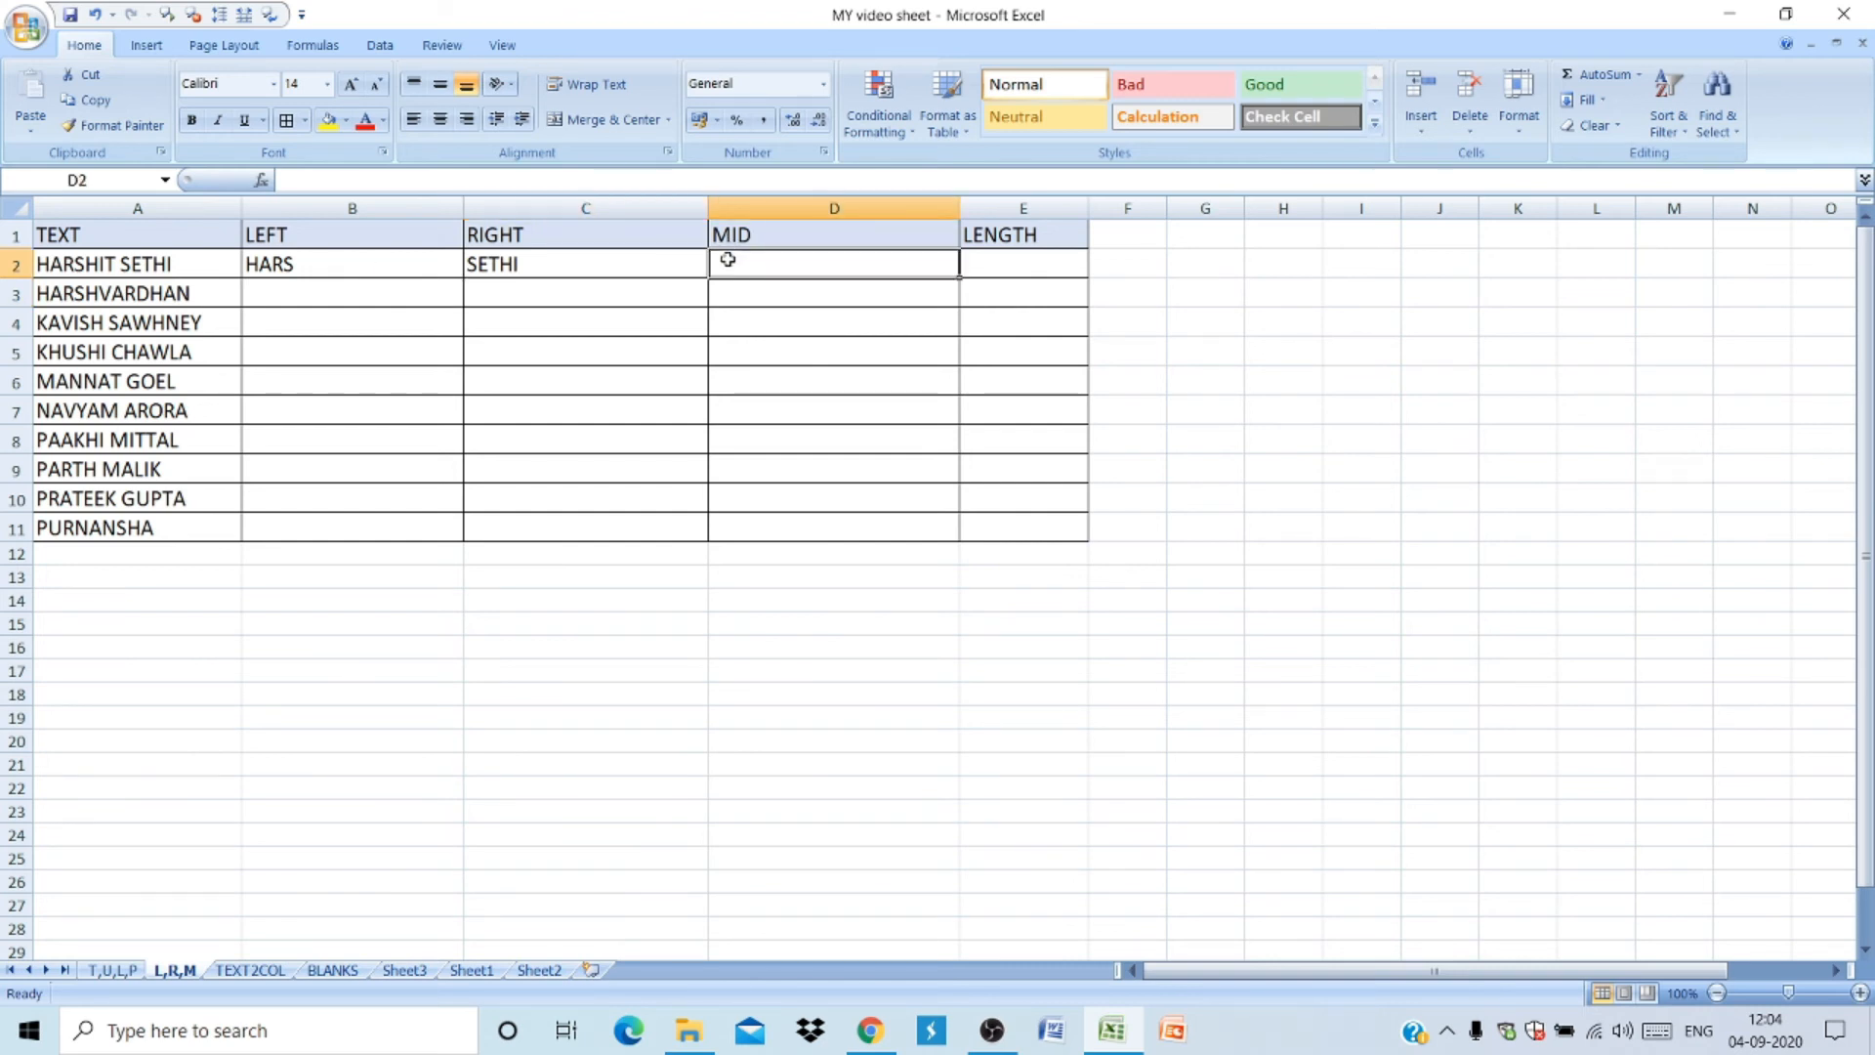
text(=MID()
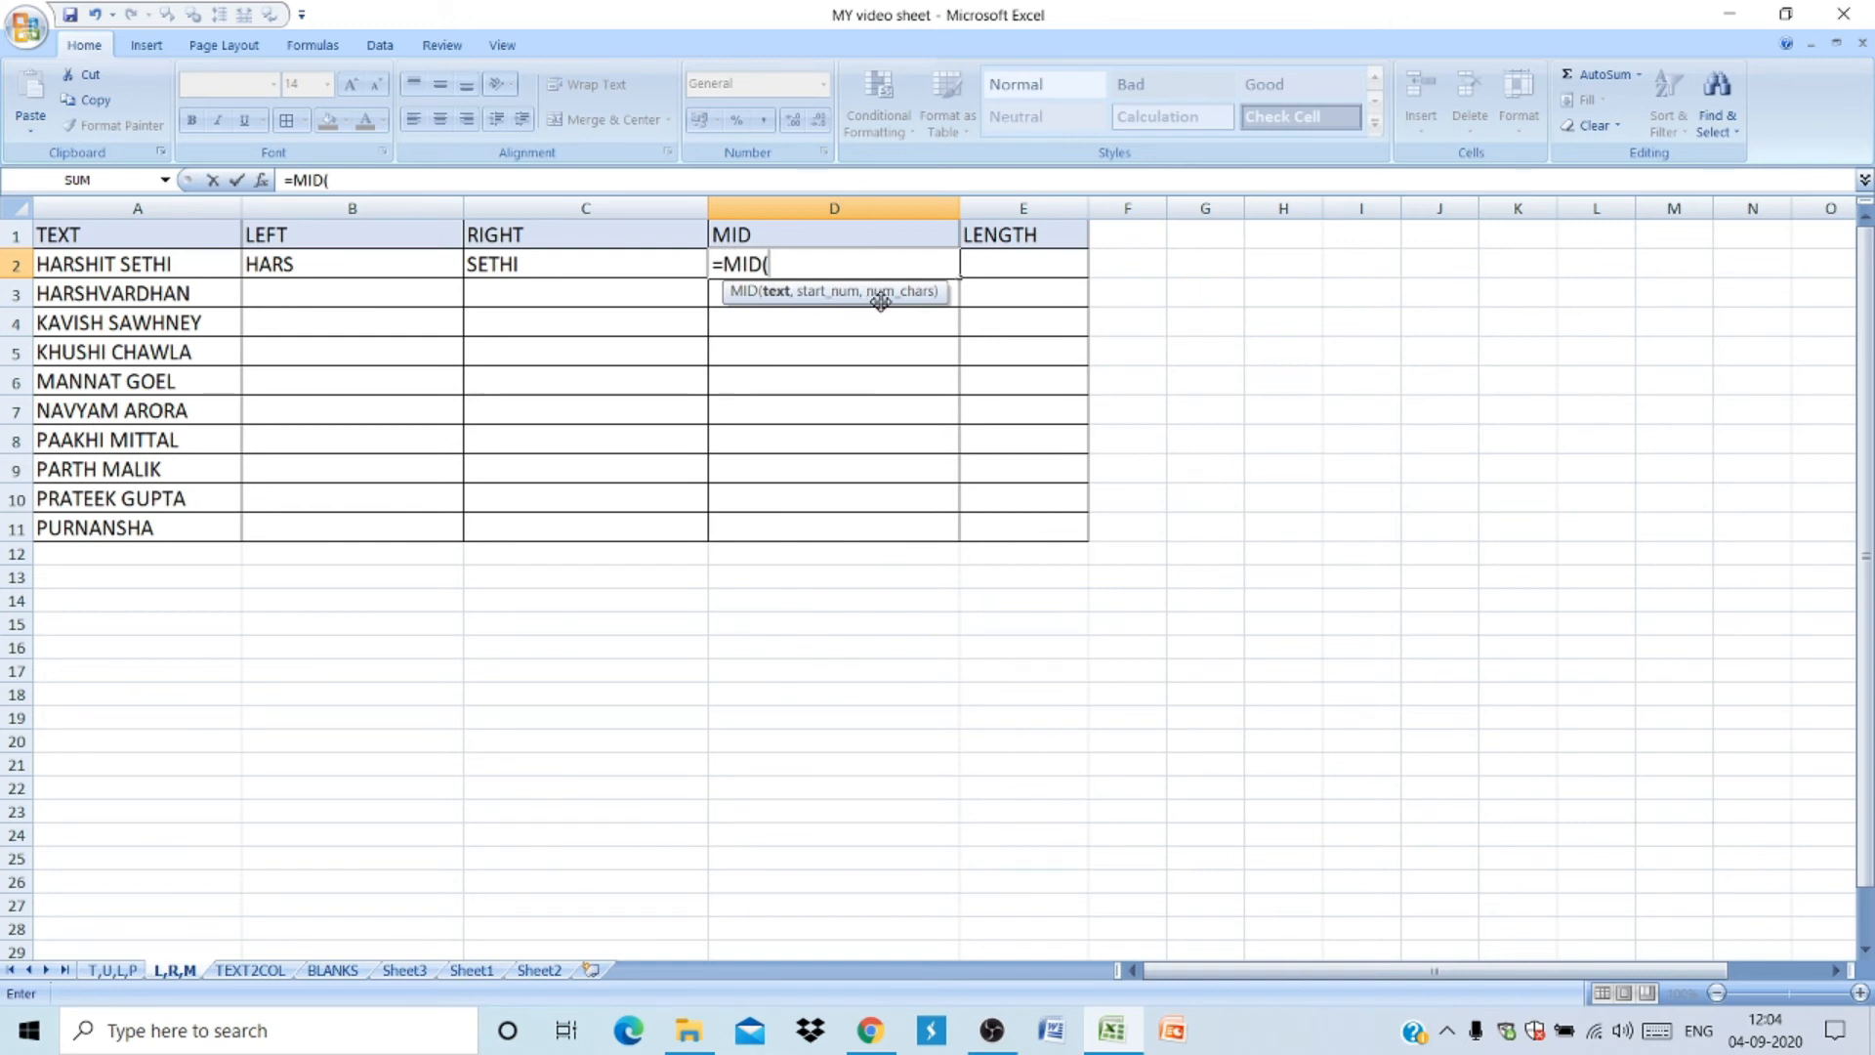
click(205, 277)
text(,)
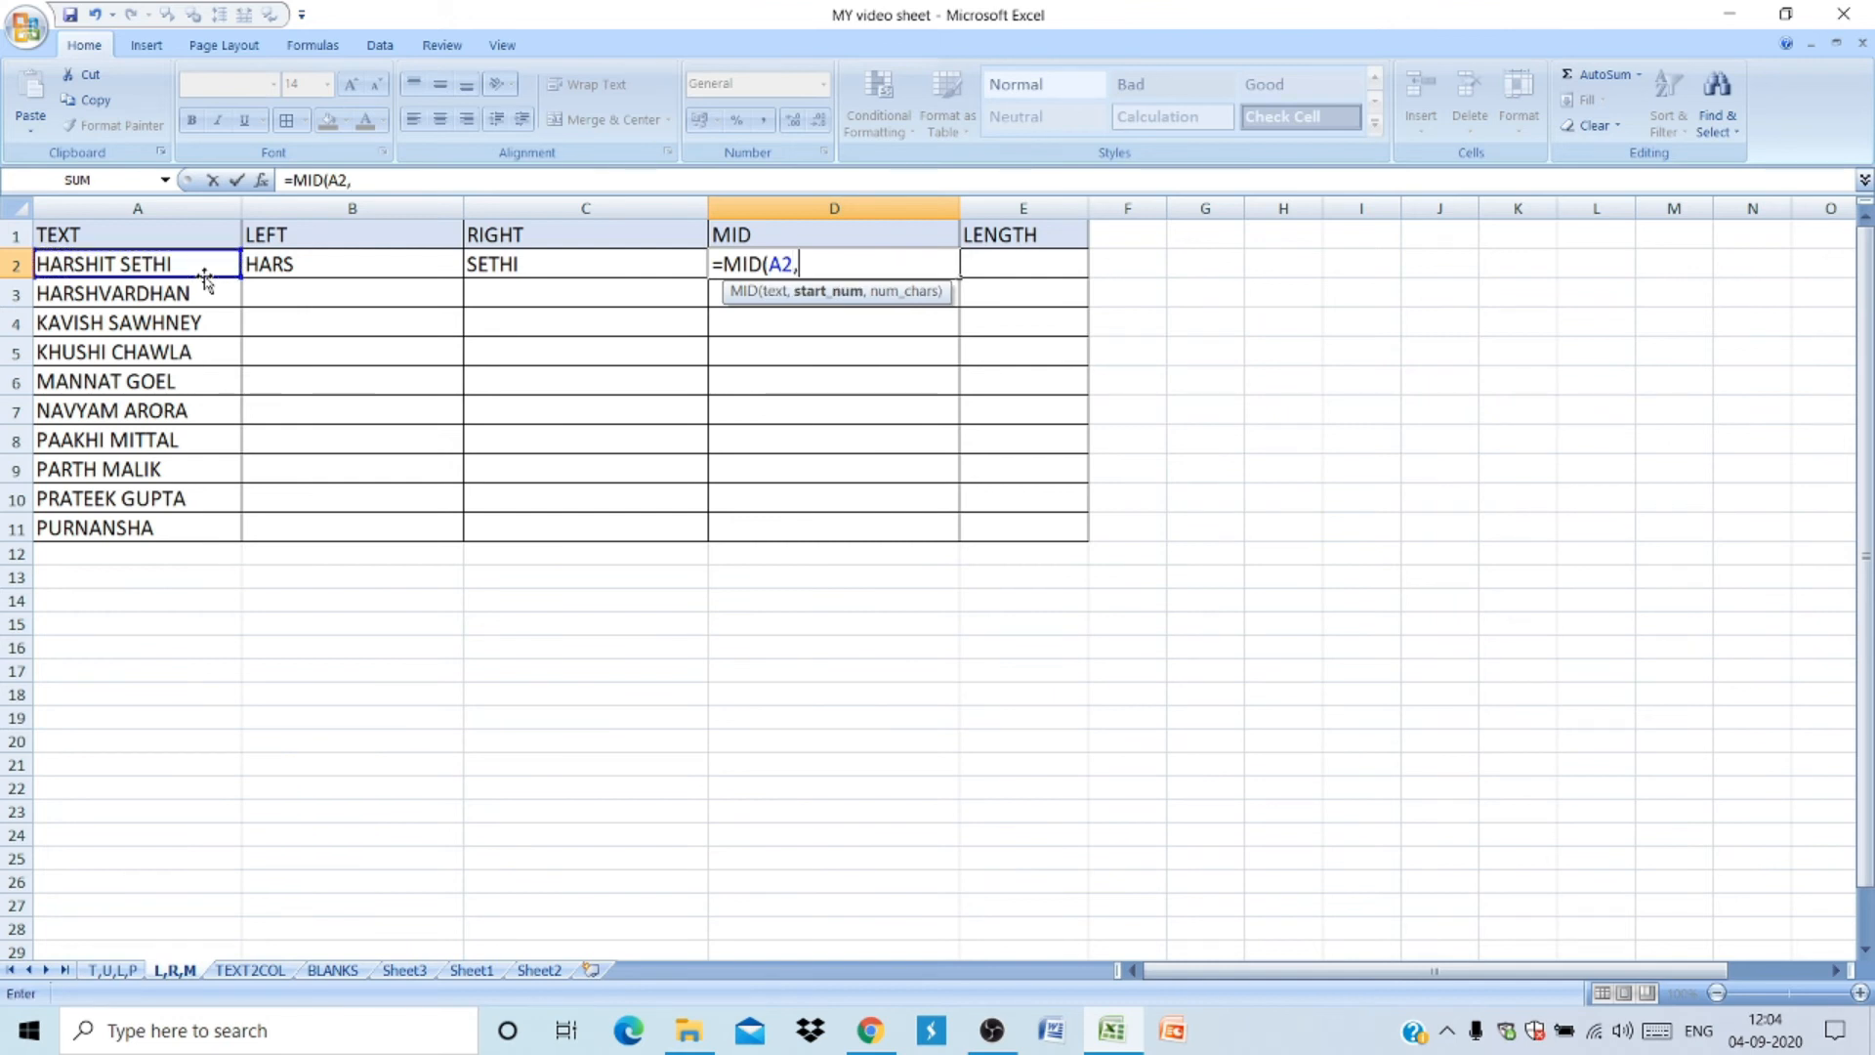
text(3,7)
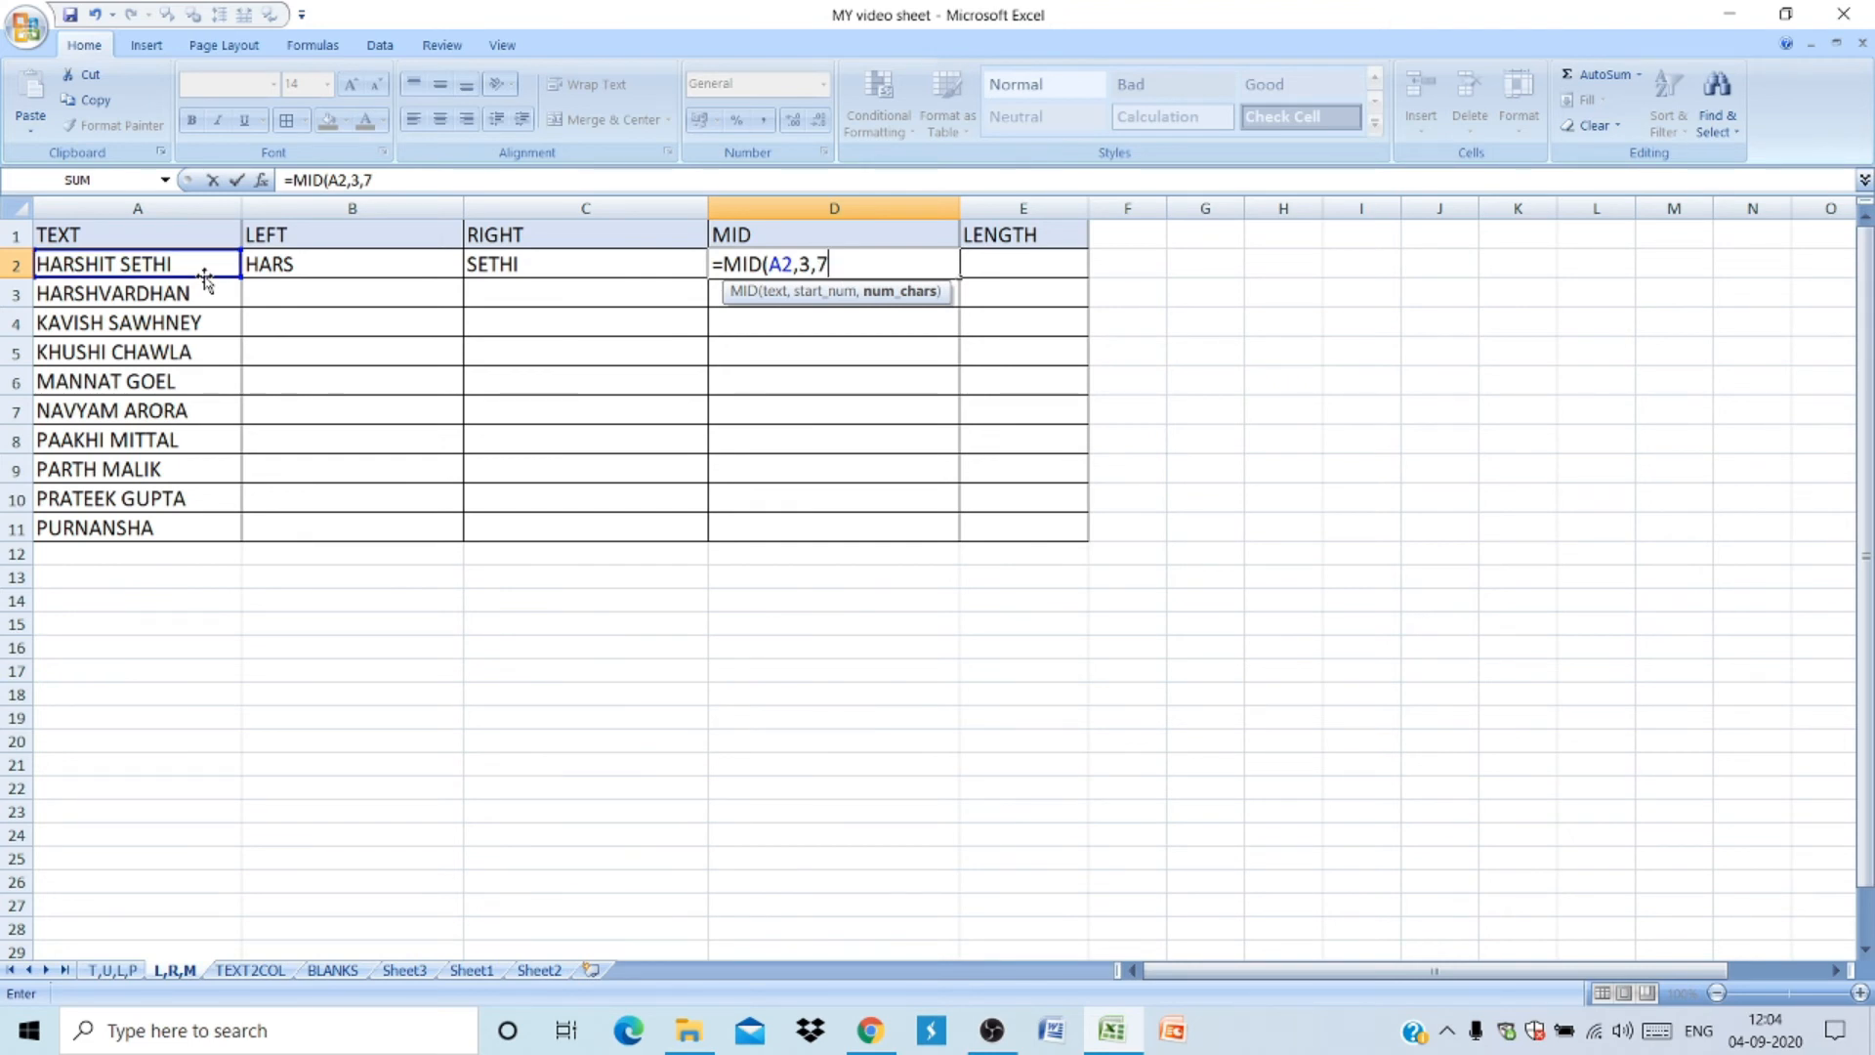
key(Return)
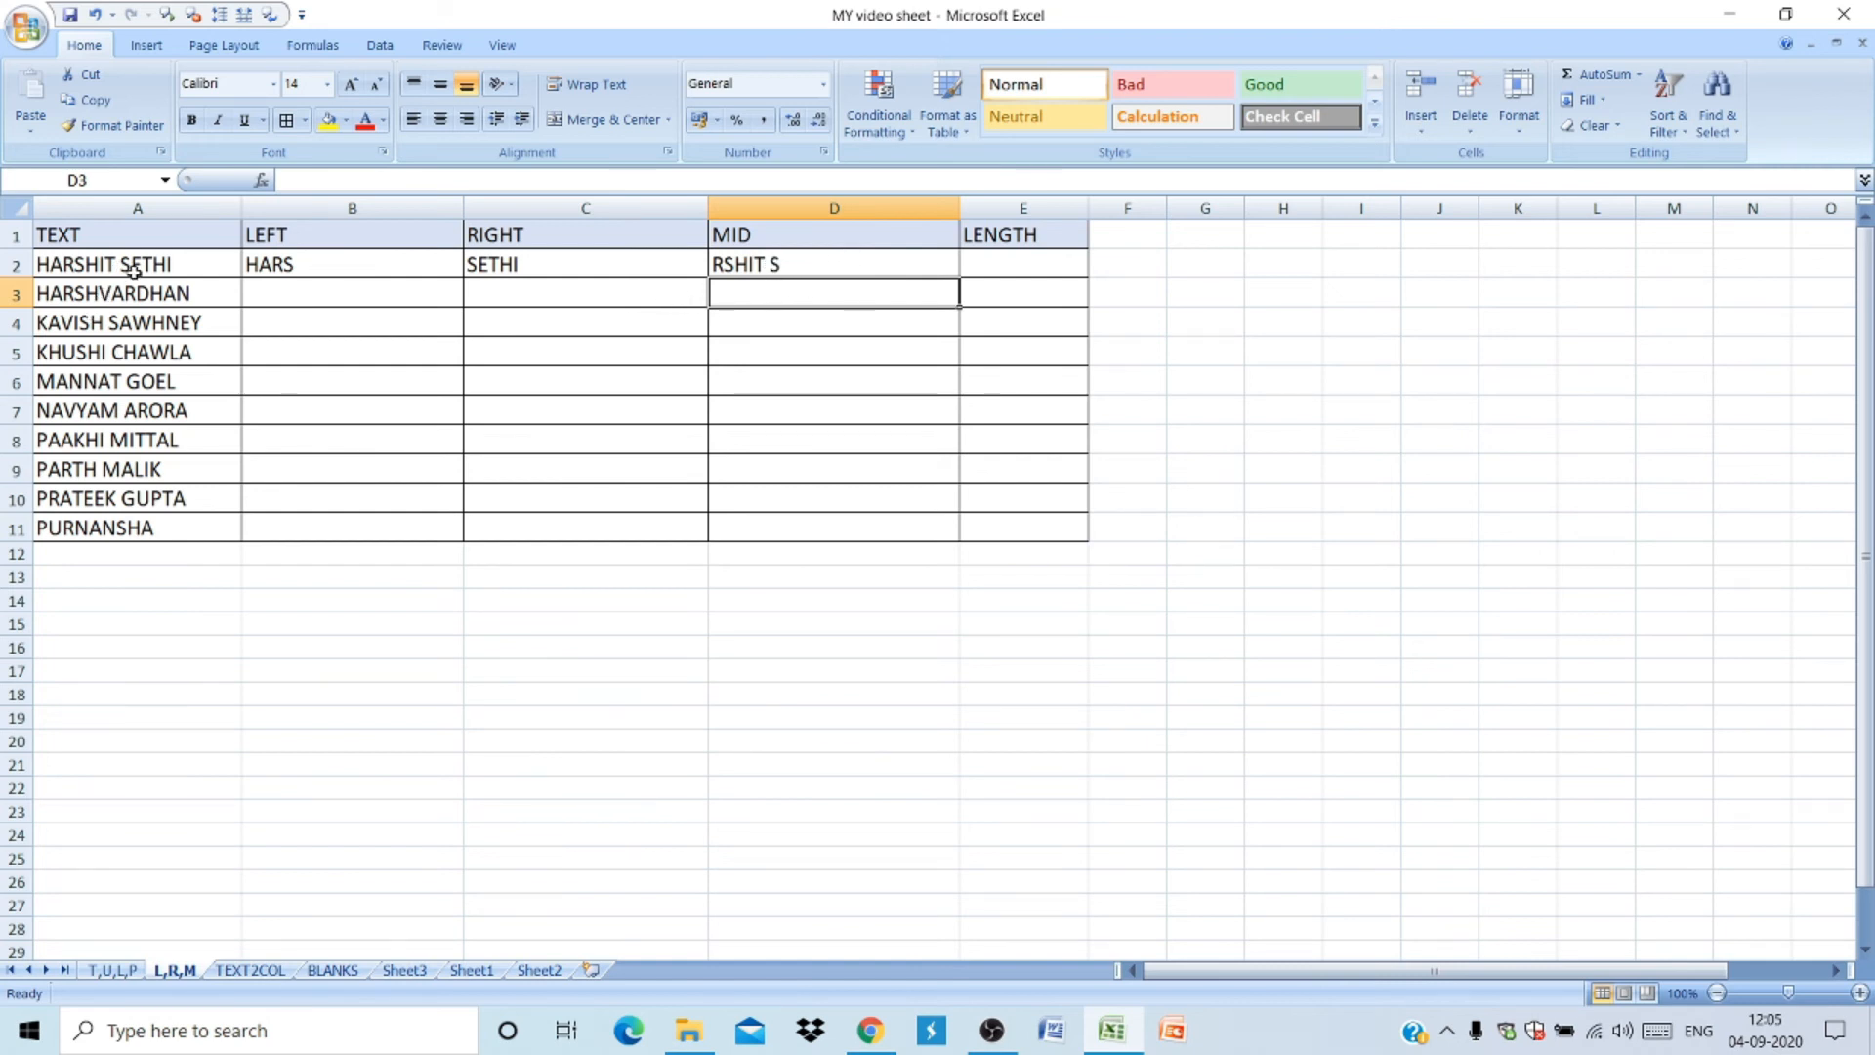
- Fill the LEFT, RIGHT and MID formulas in B2, C2 and D2 down through row 11
click(379, 257)
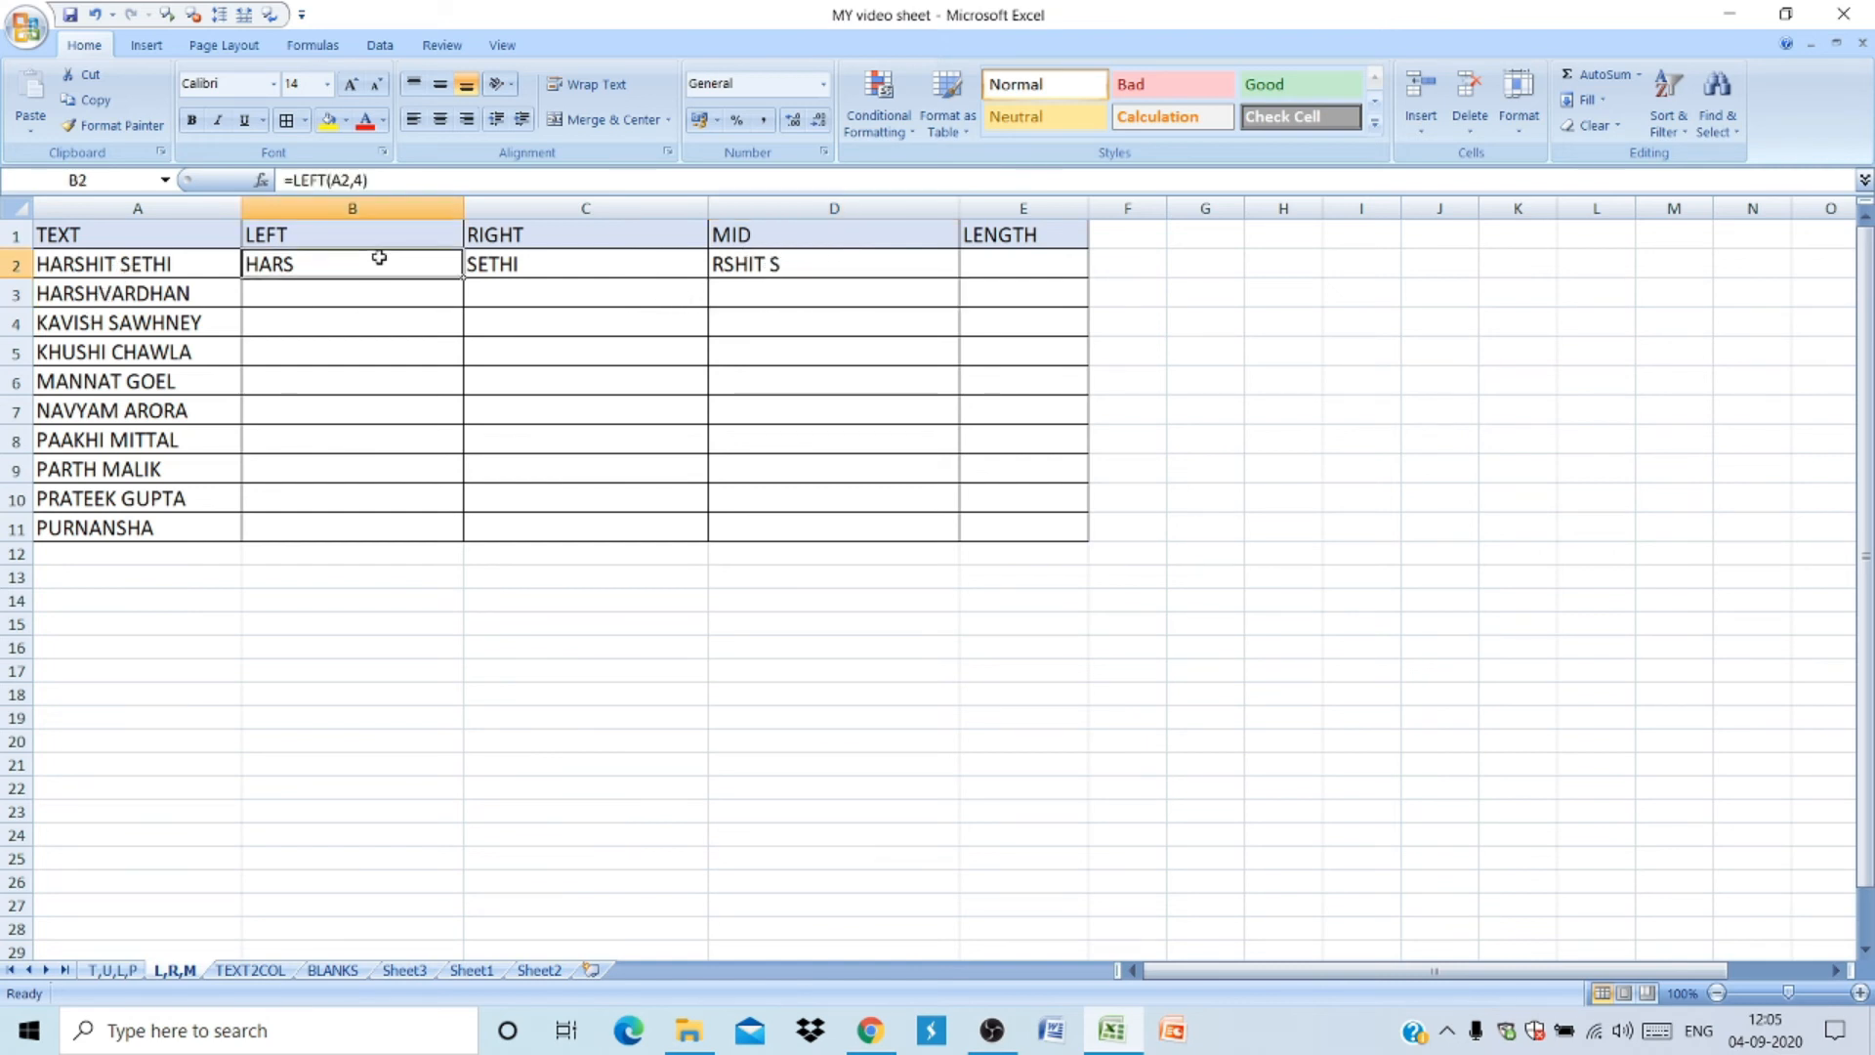
double_click(464, 276)
click(628, 273)
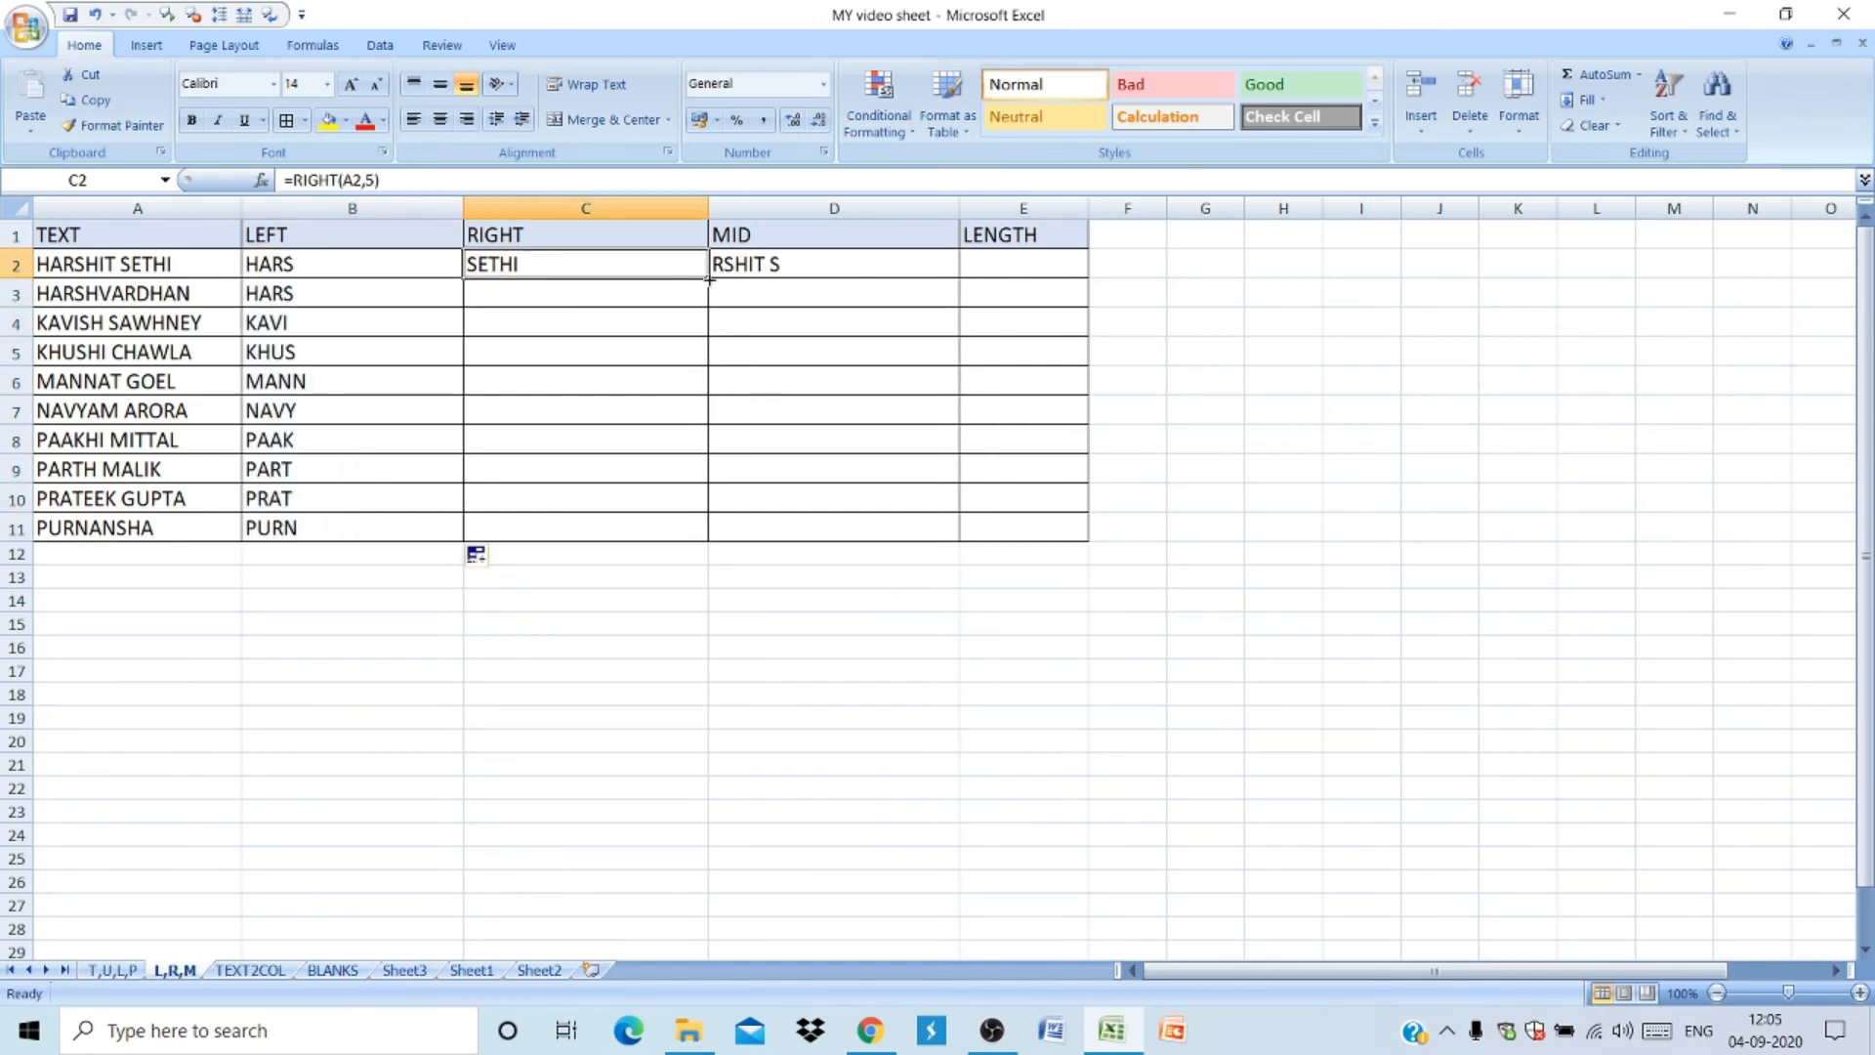
double_click(709, 280)
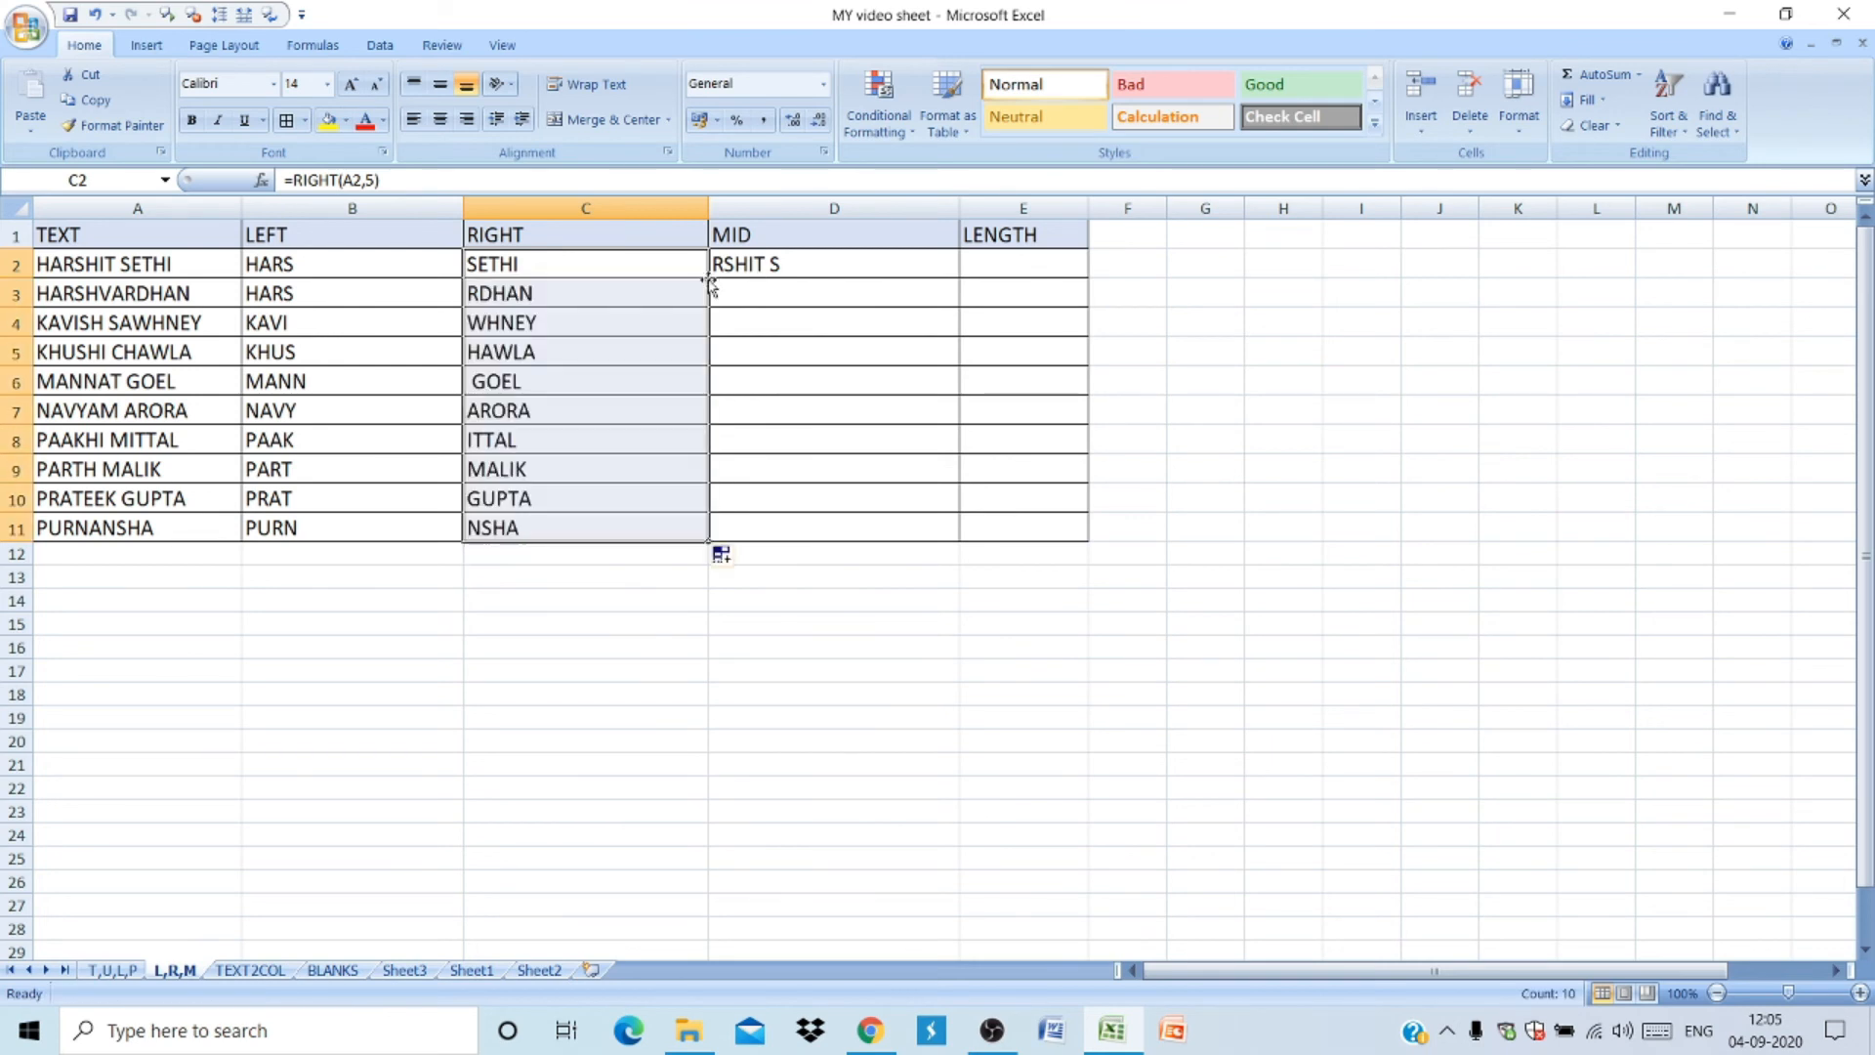
click(828, 270)
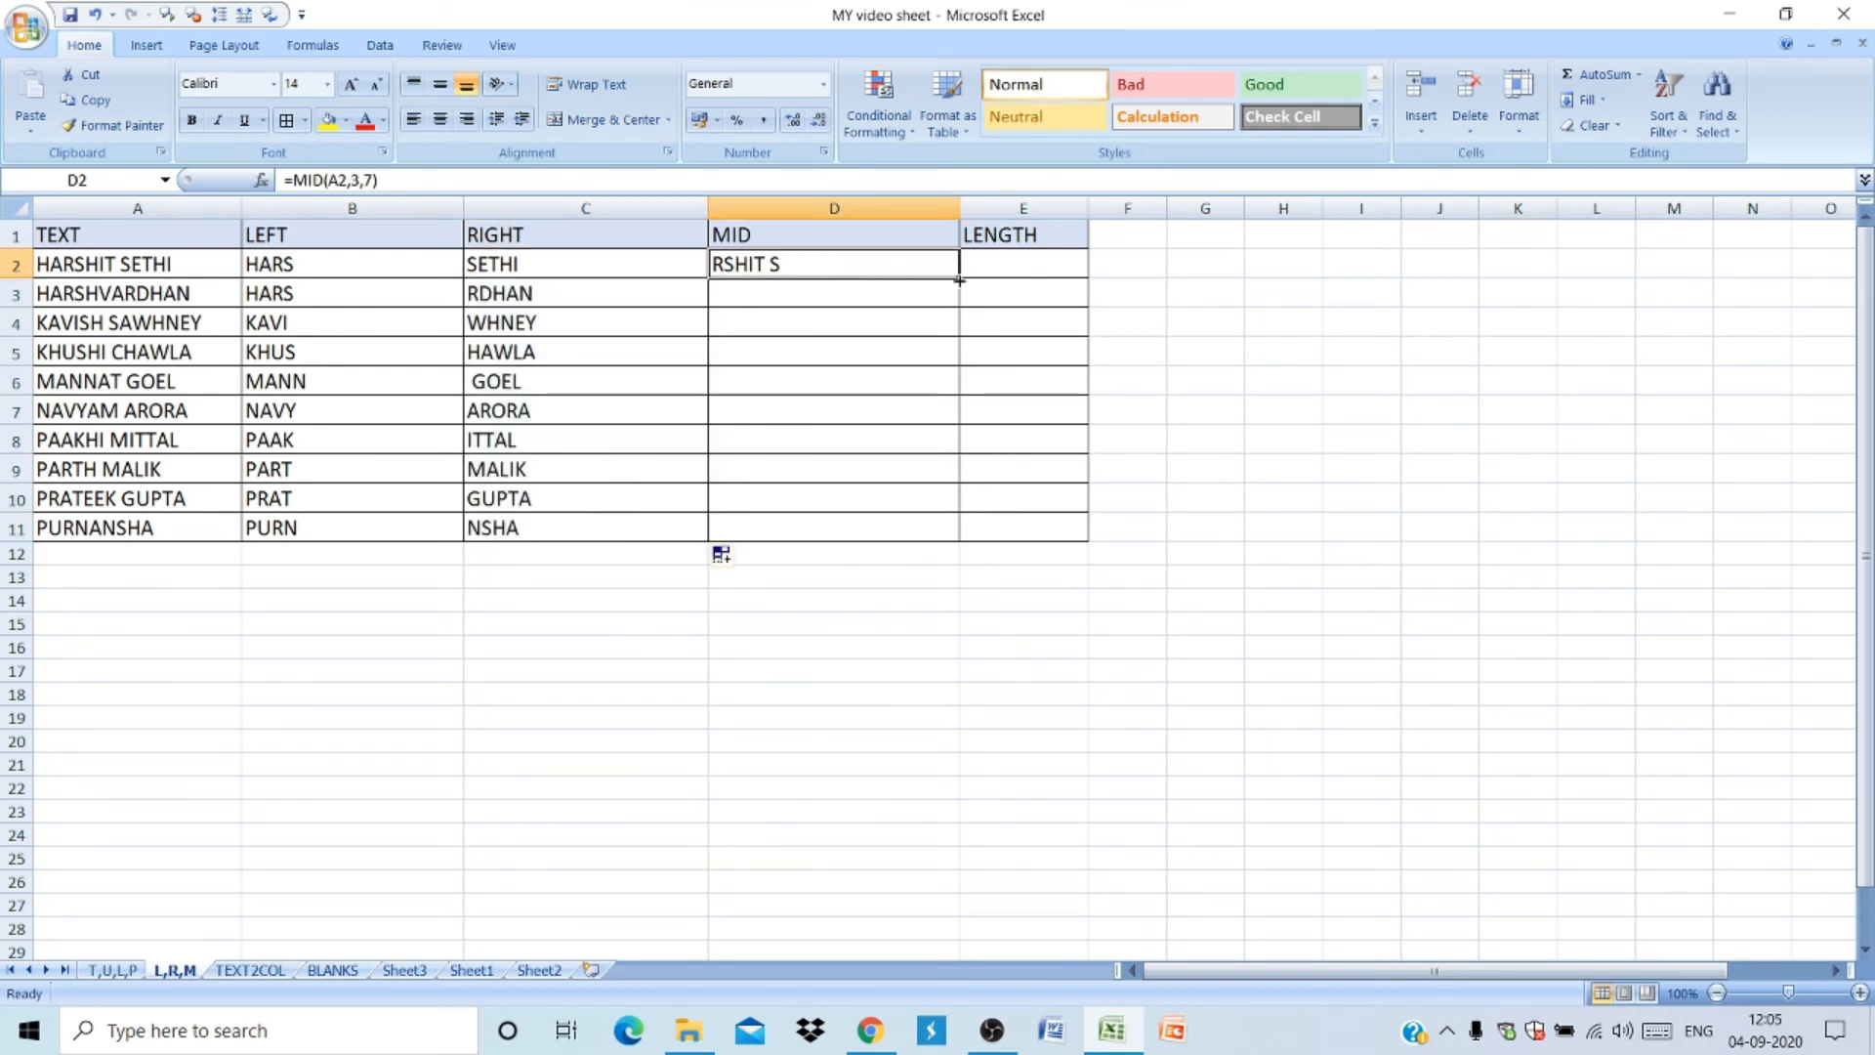
double_click(955, 275)
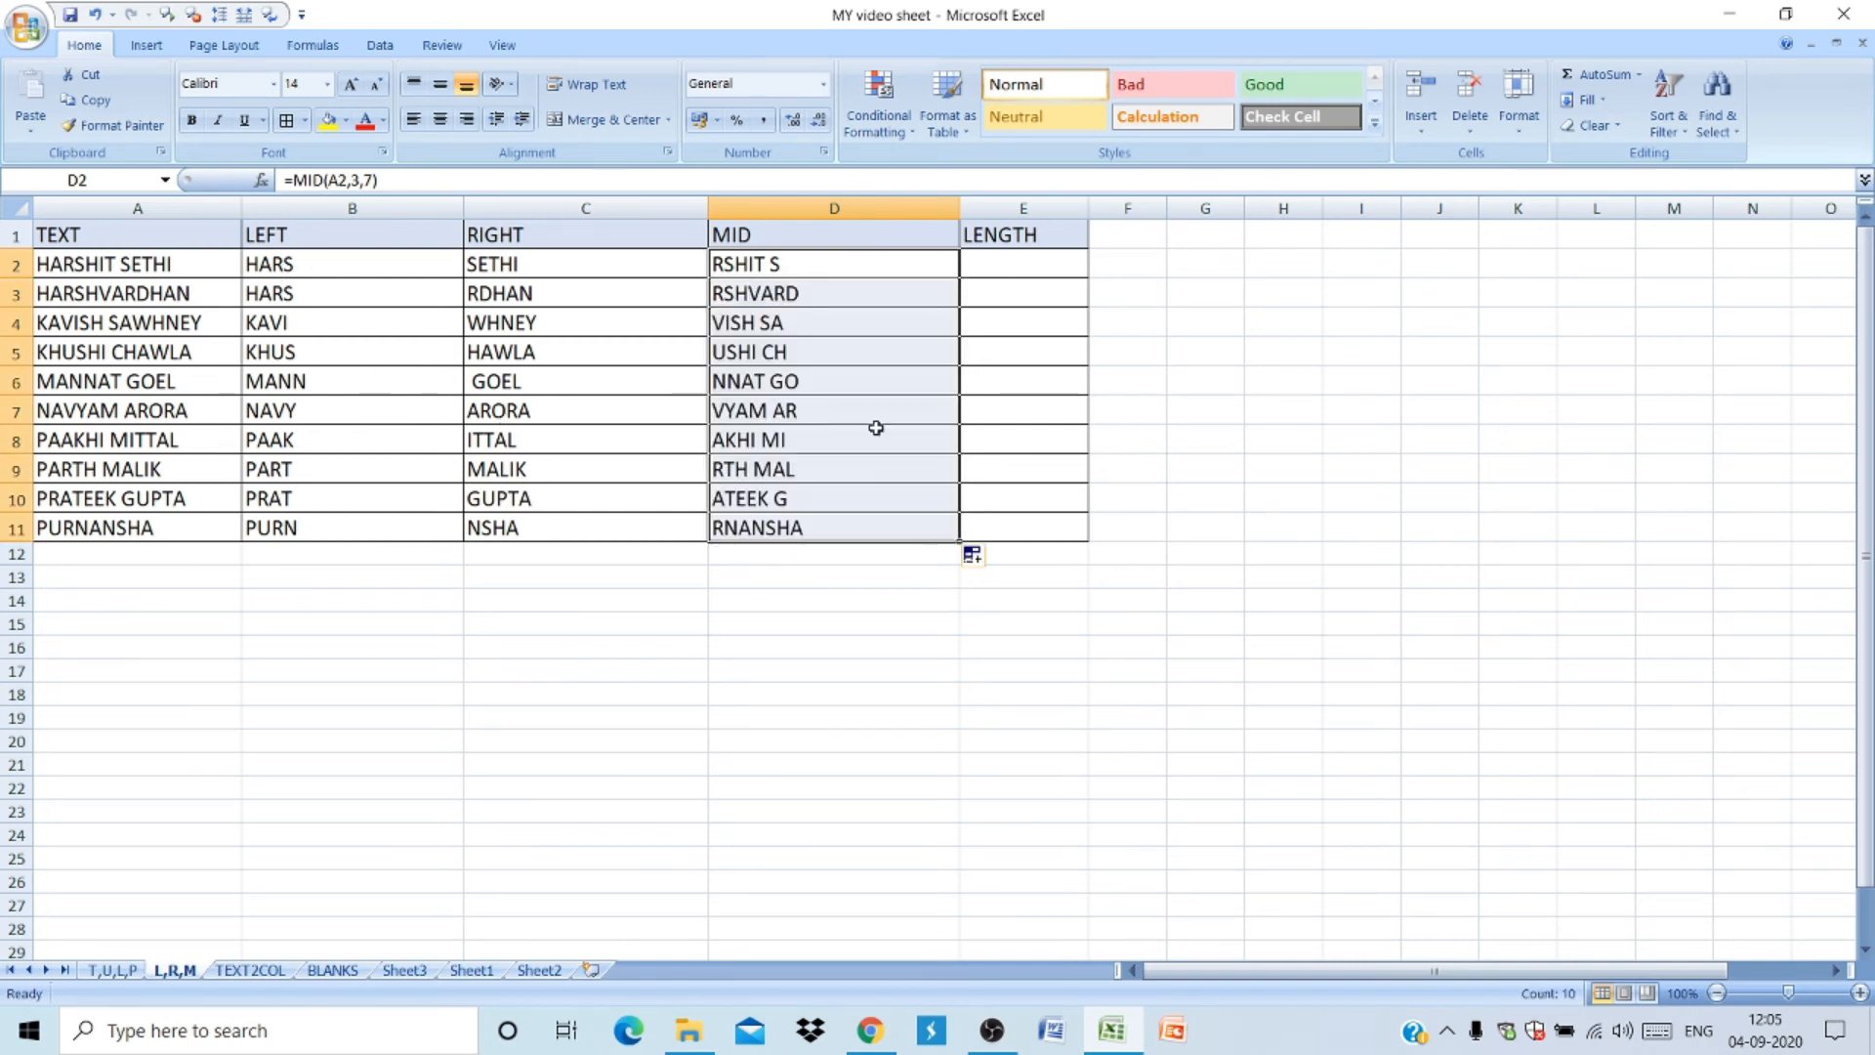
- Enter a LEN formula counting the characters of A2 in E2 and fill it down through row 11
click(1034, 265)
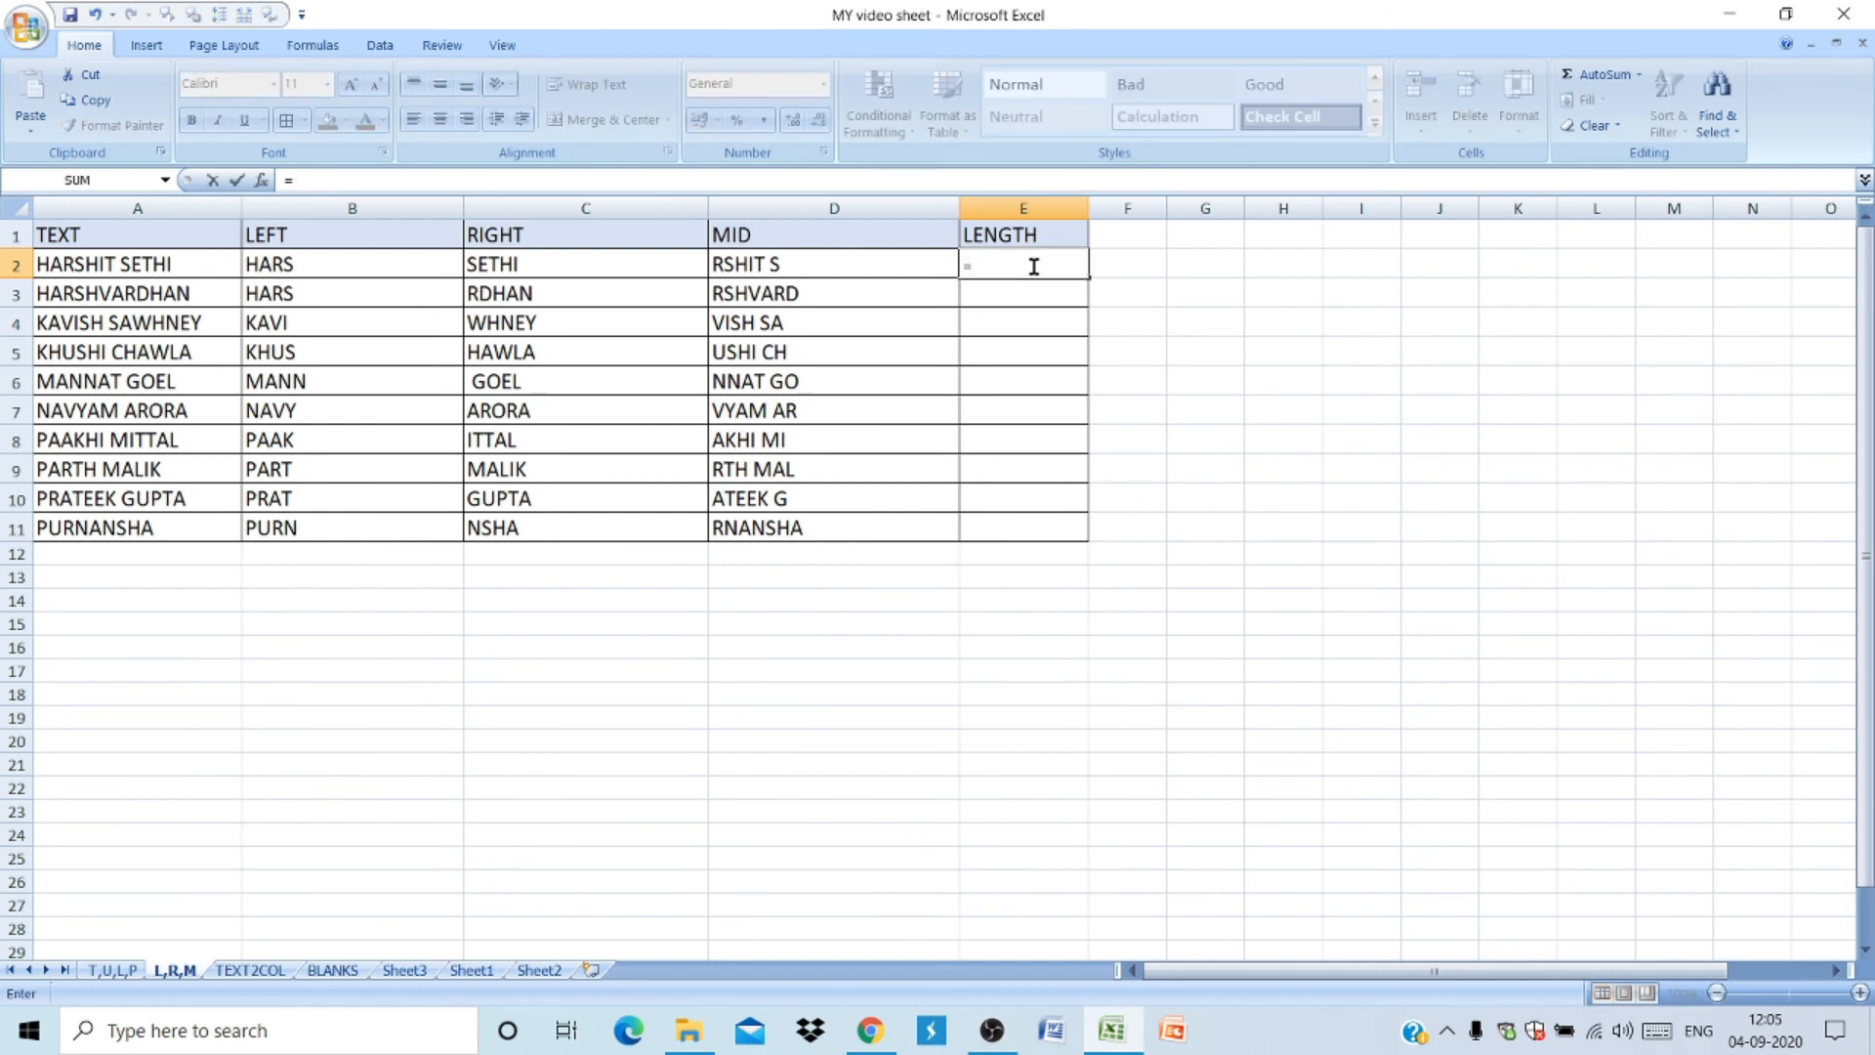
text(=LEN)
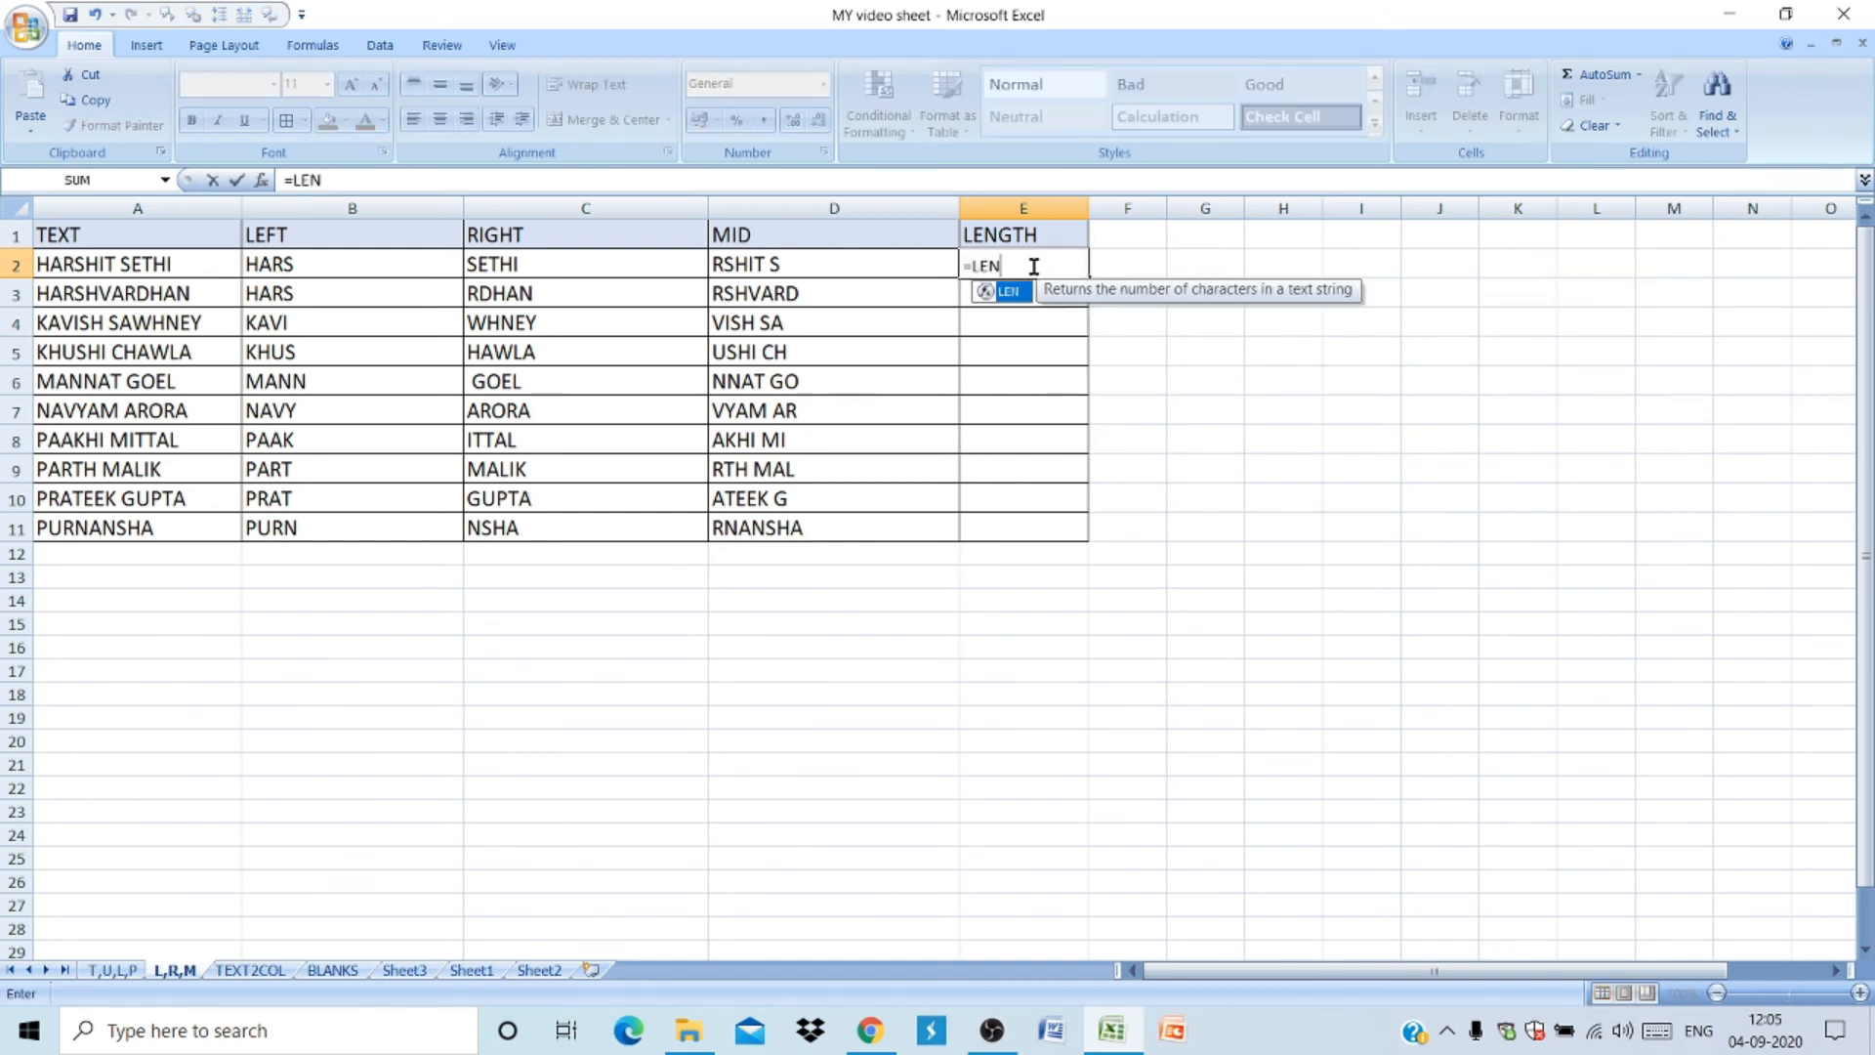
text(()
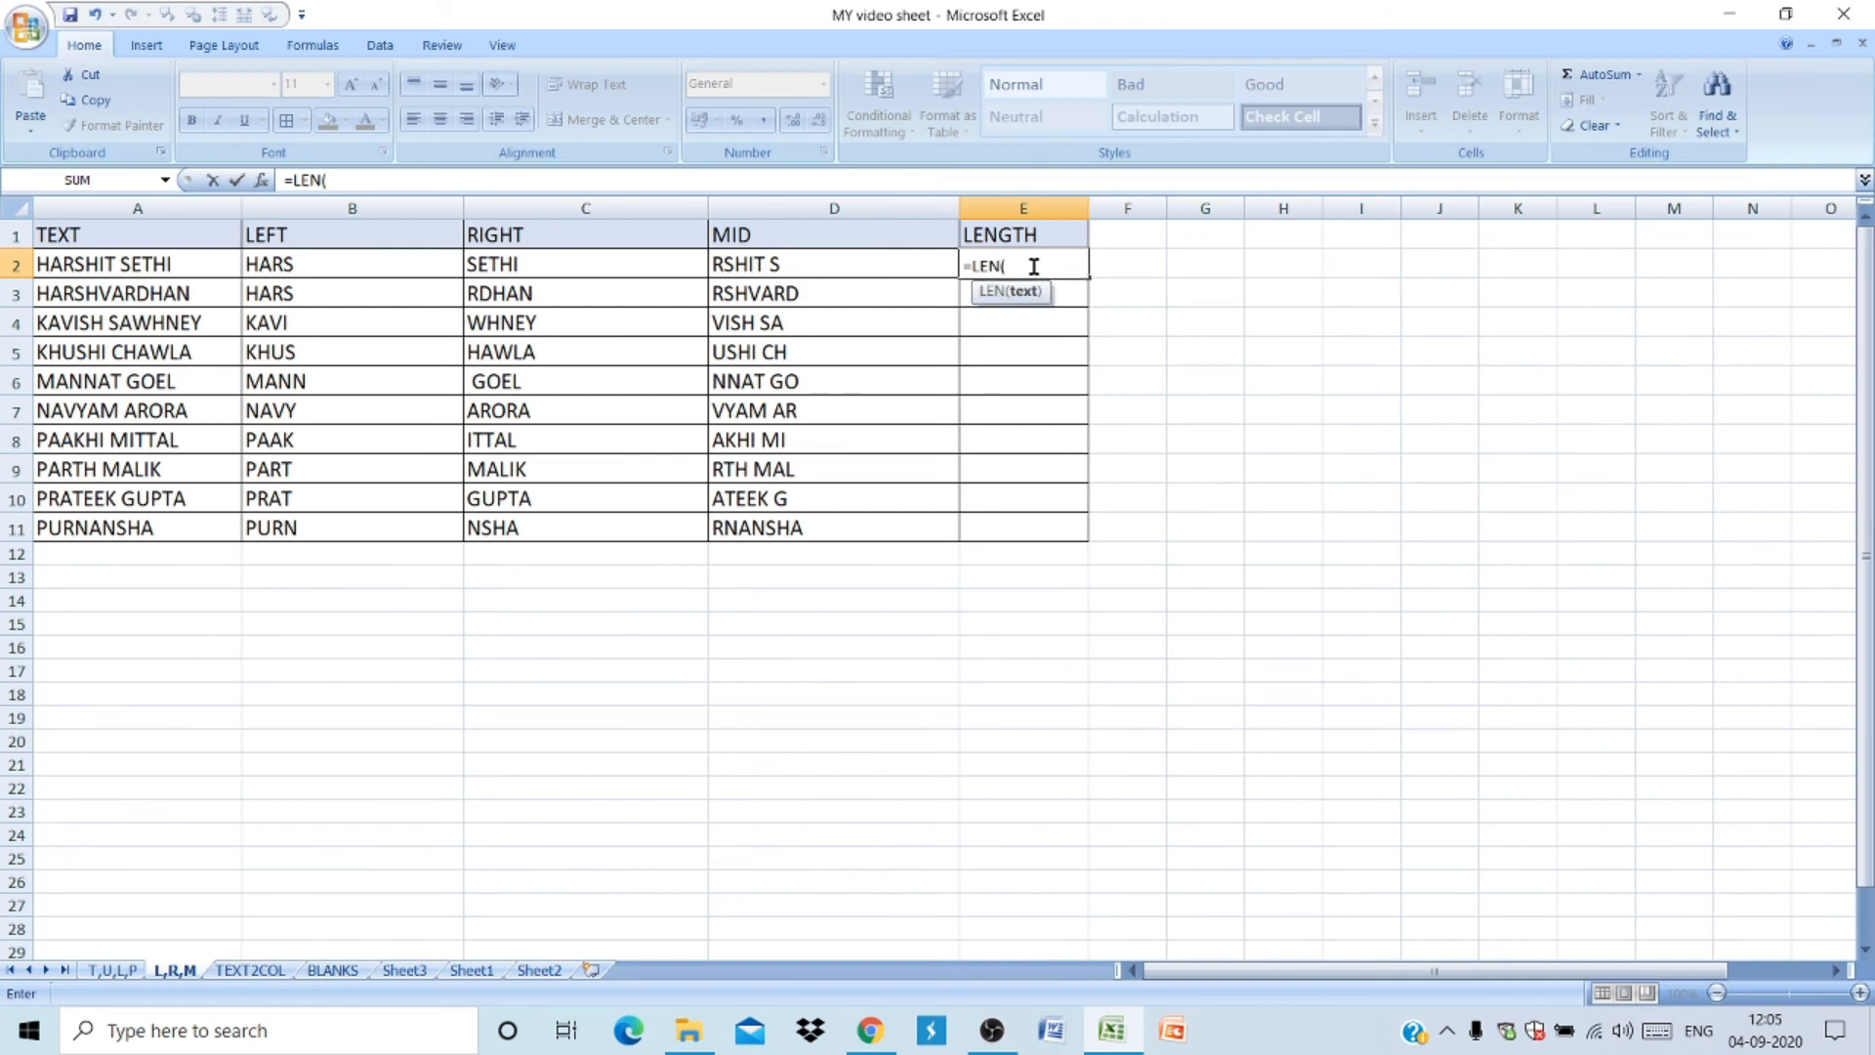
click(114, 256)
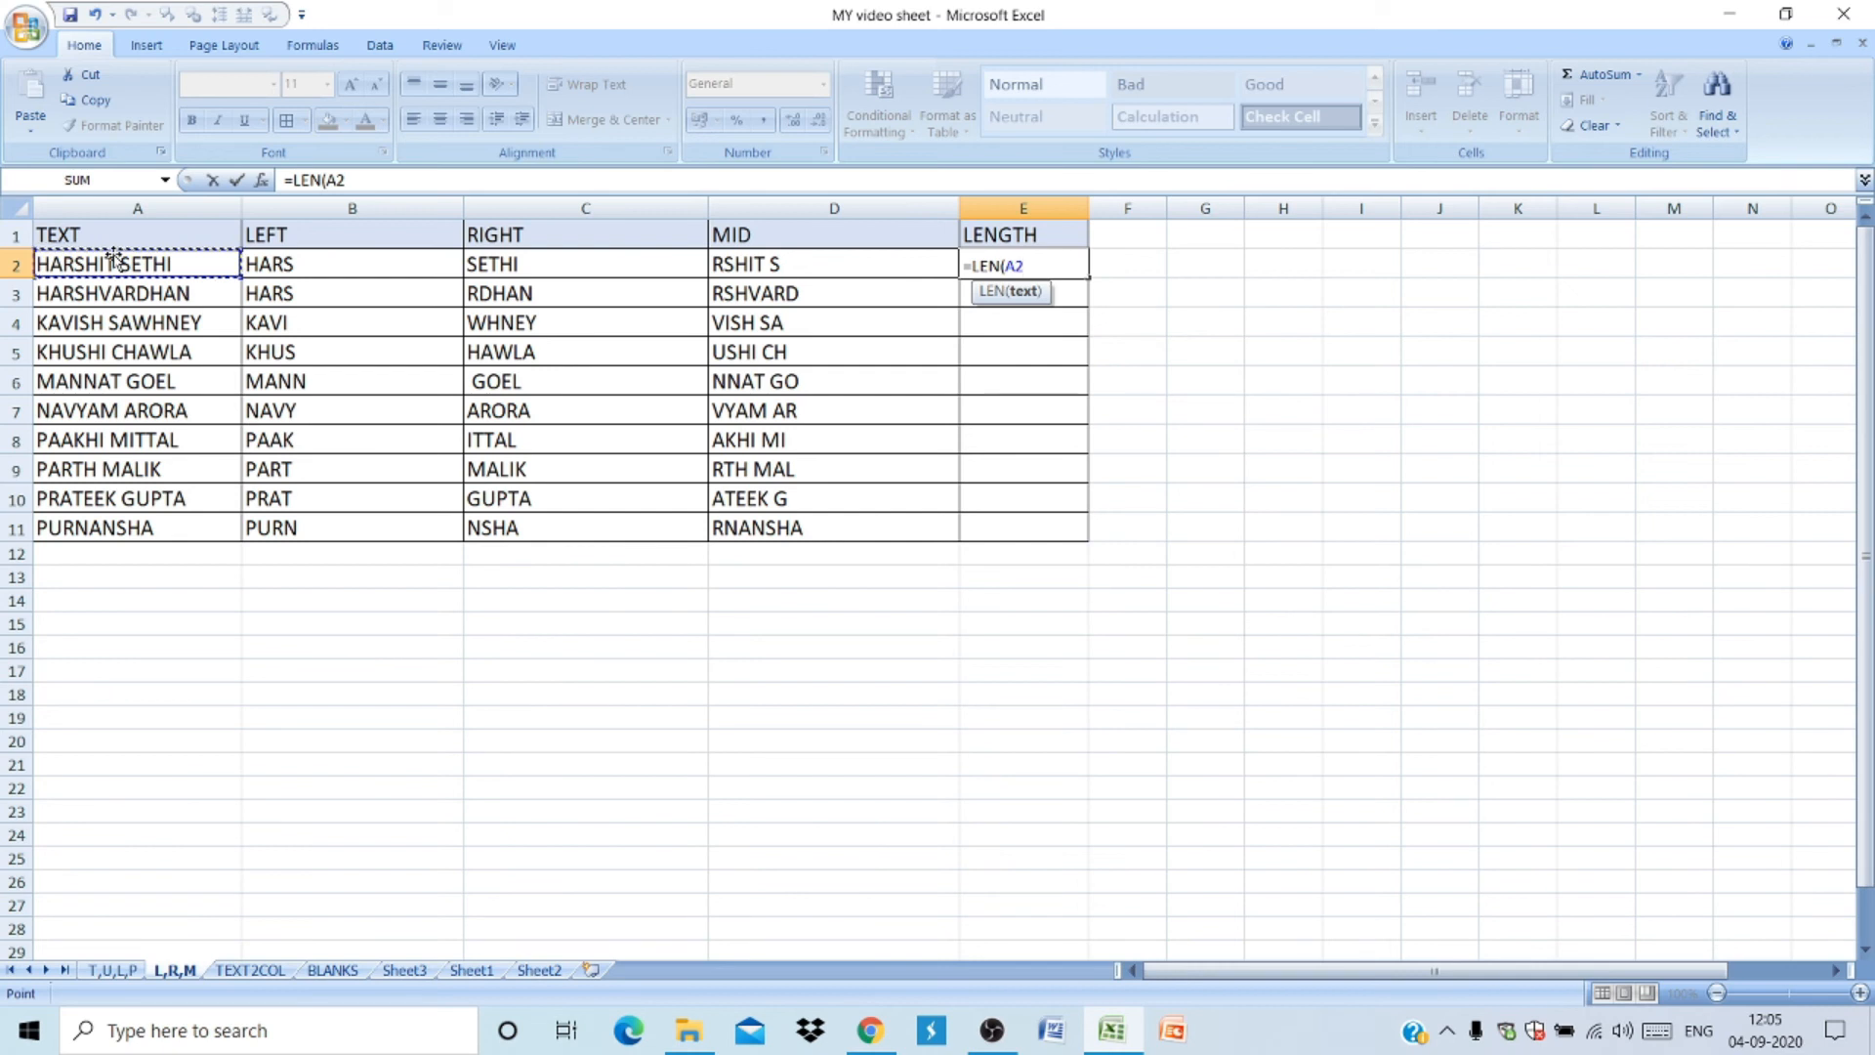
key(Return)
key(Return)
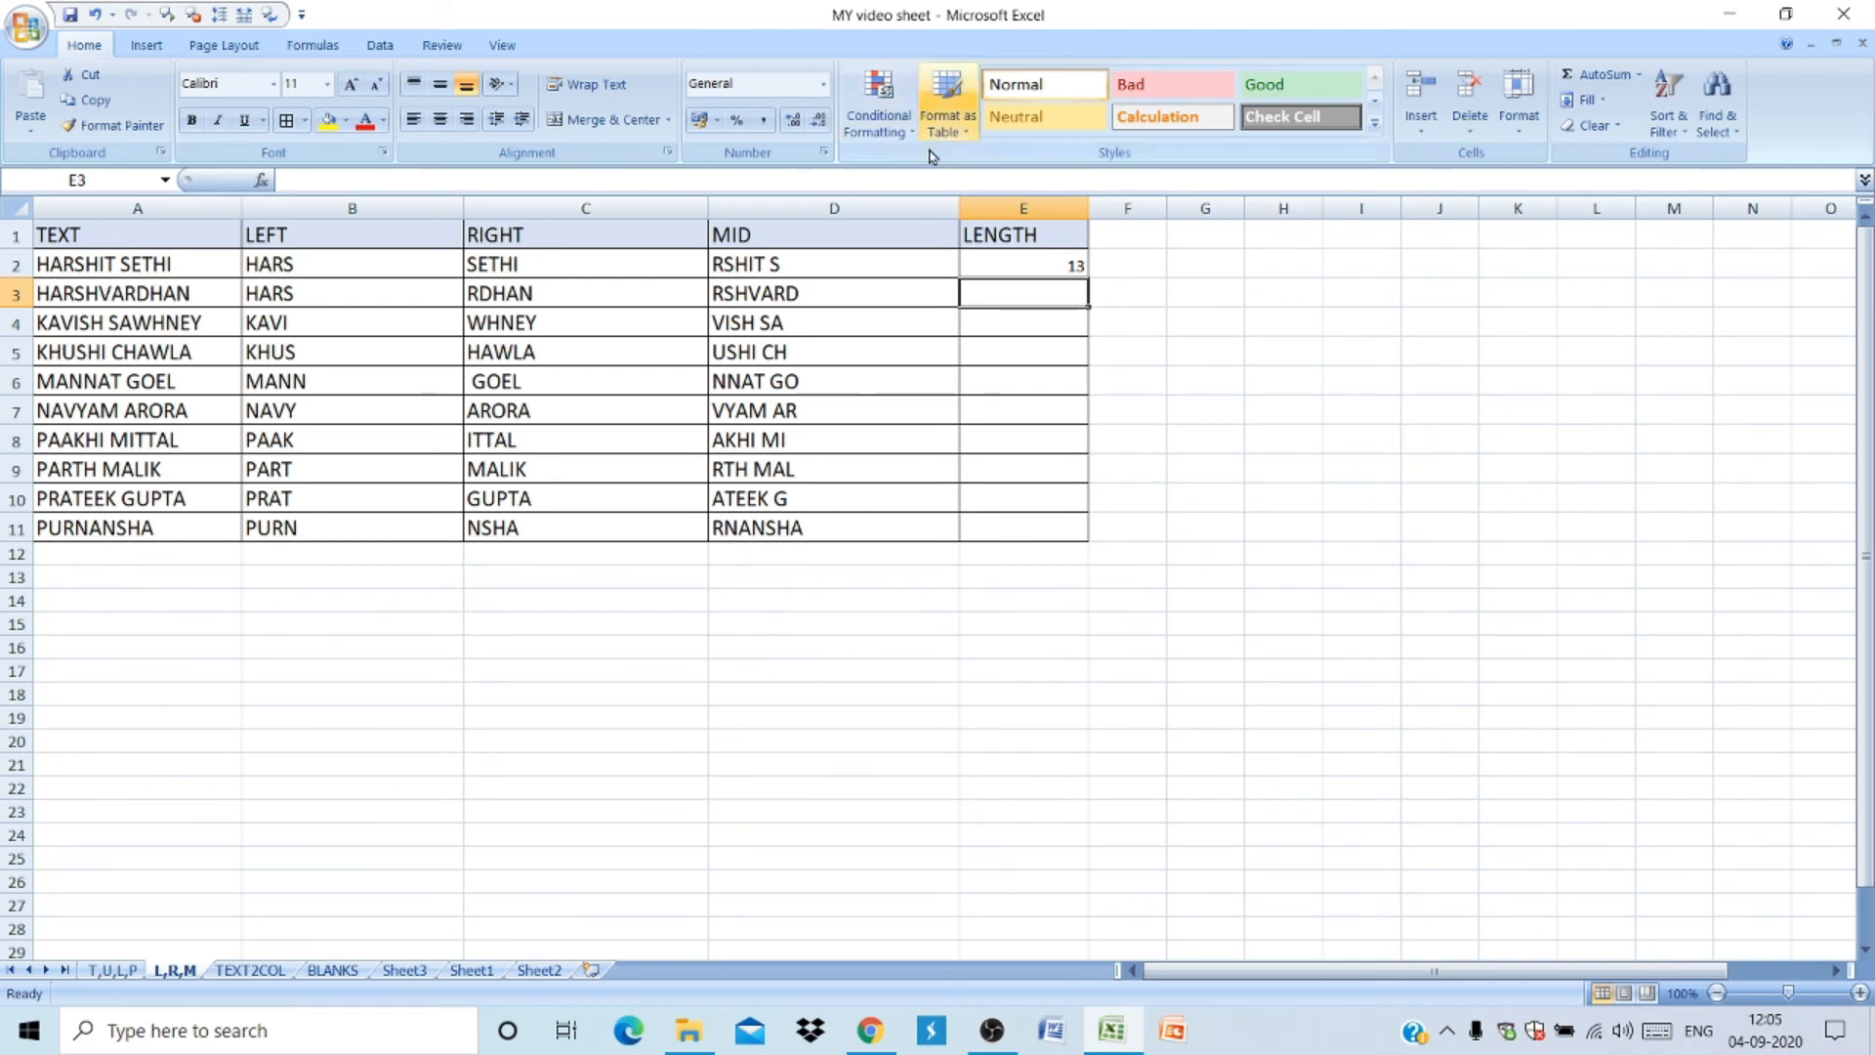
click(999, 268)
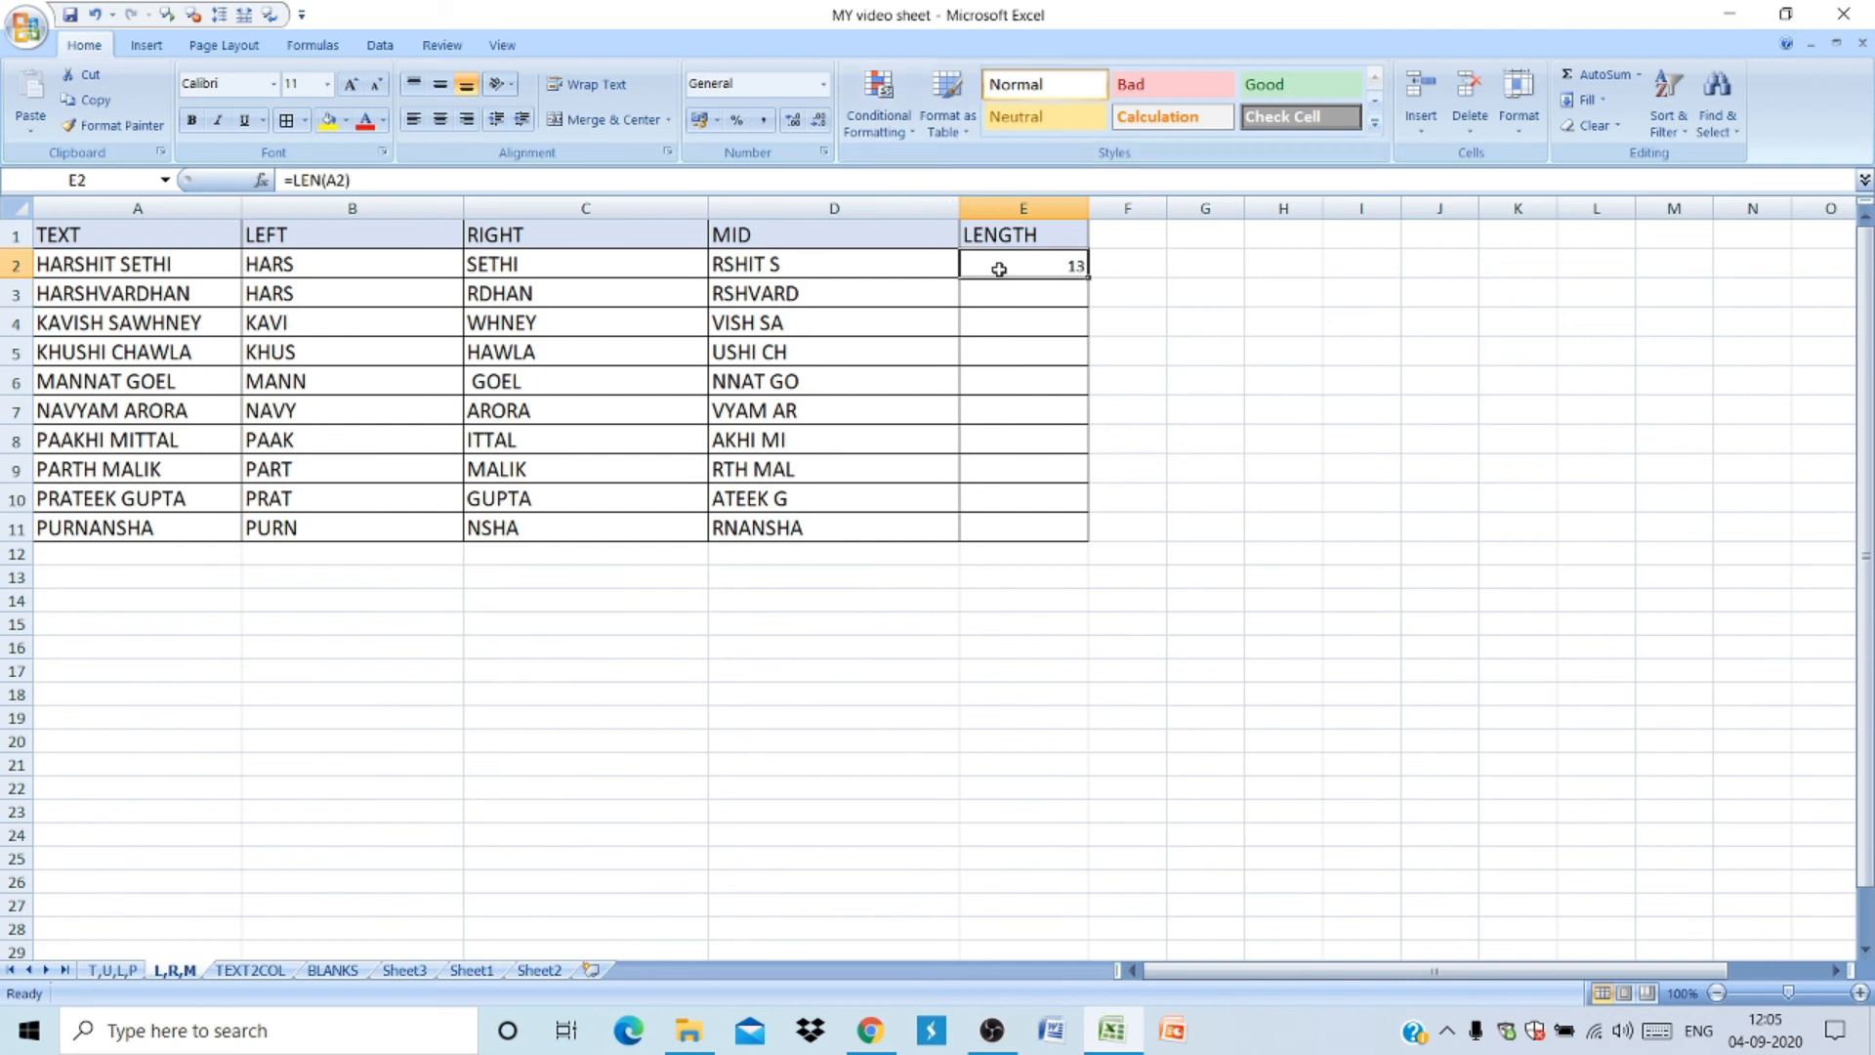
double_click(1087, 278)
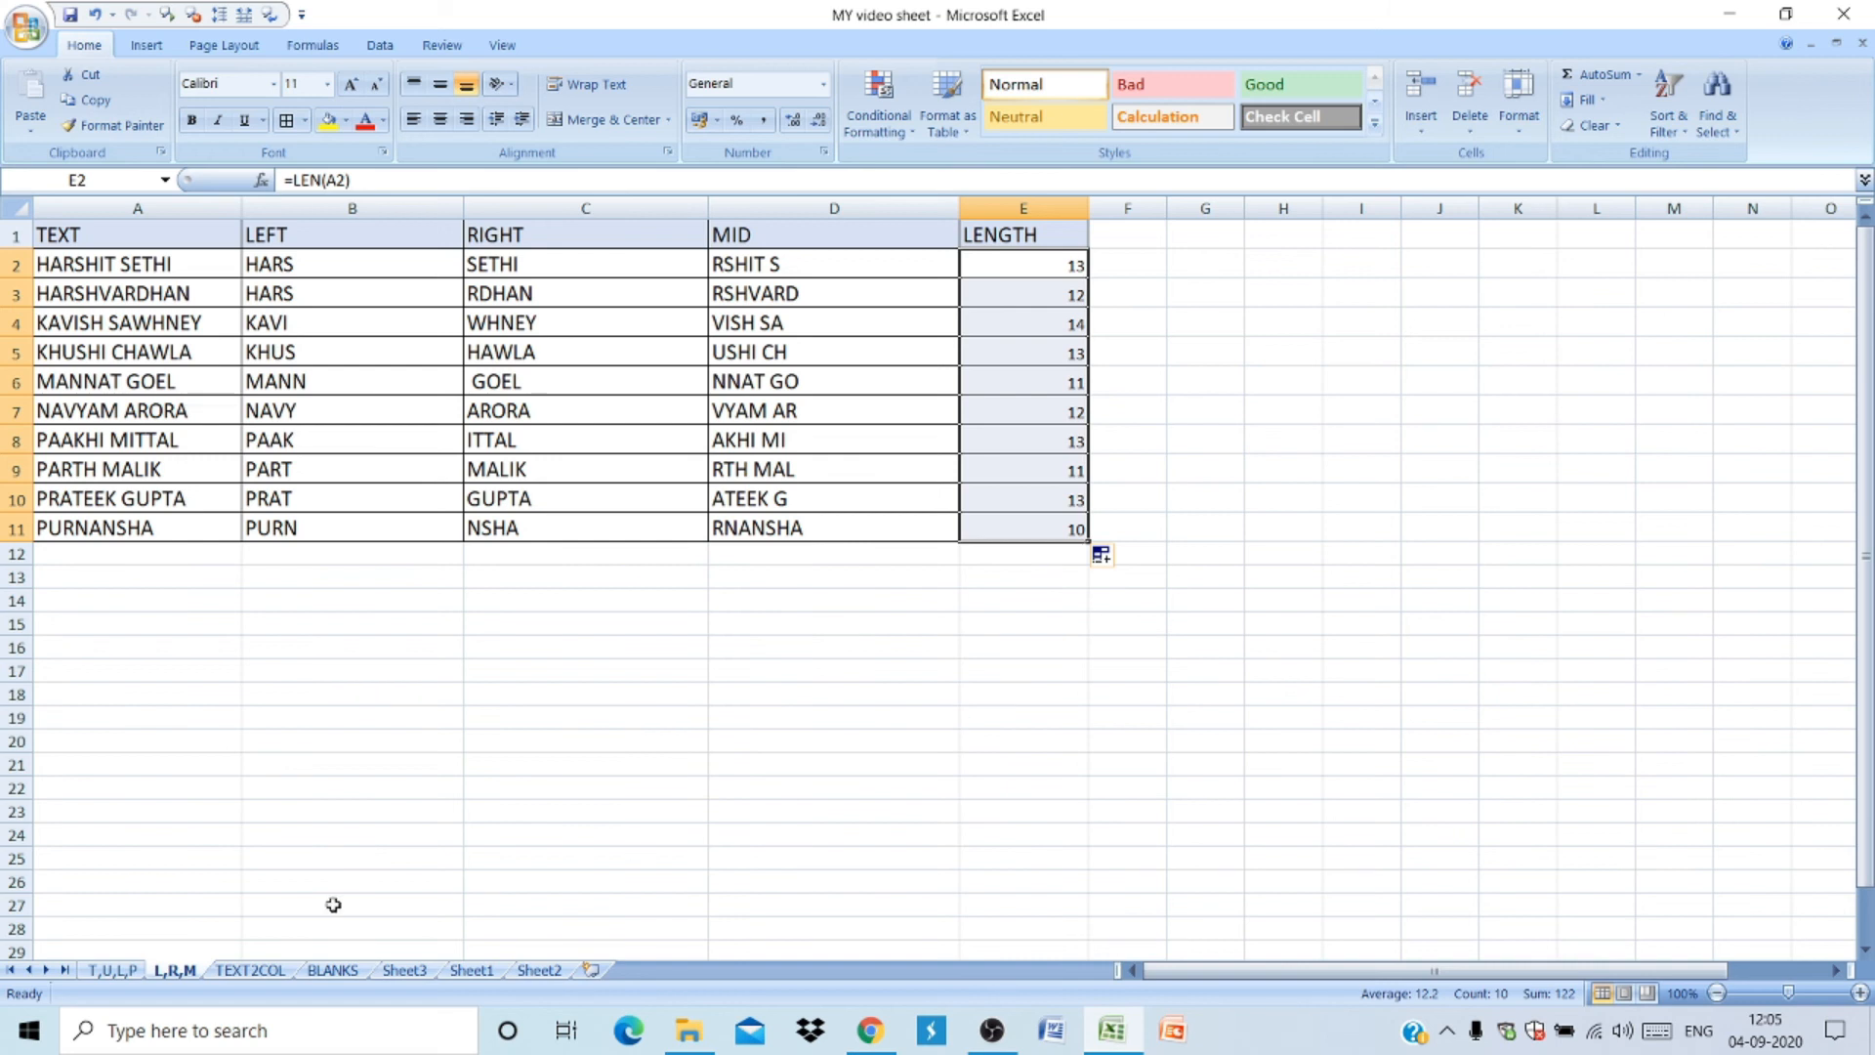
- Glance at the T,U,P sheet, then switch to the BLANKS sheet
click(112, 972)
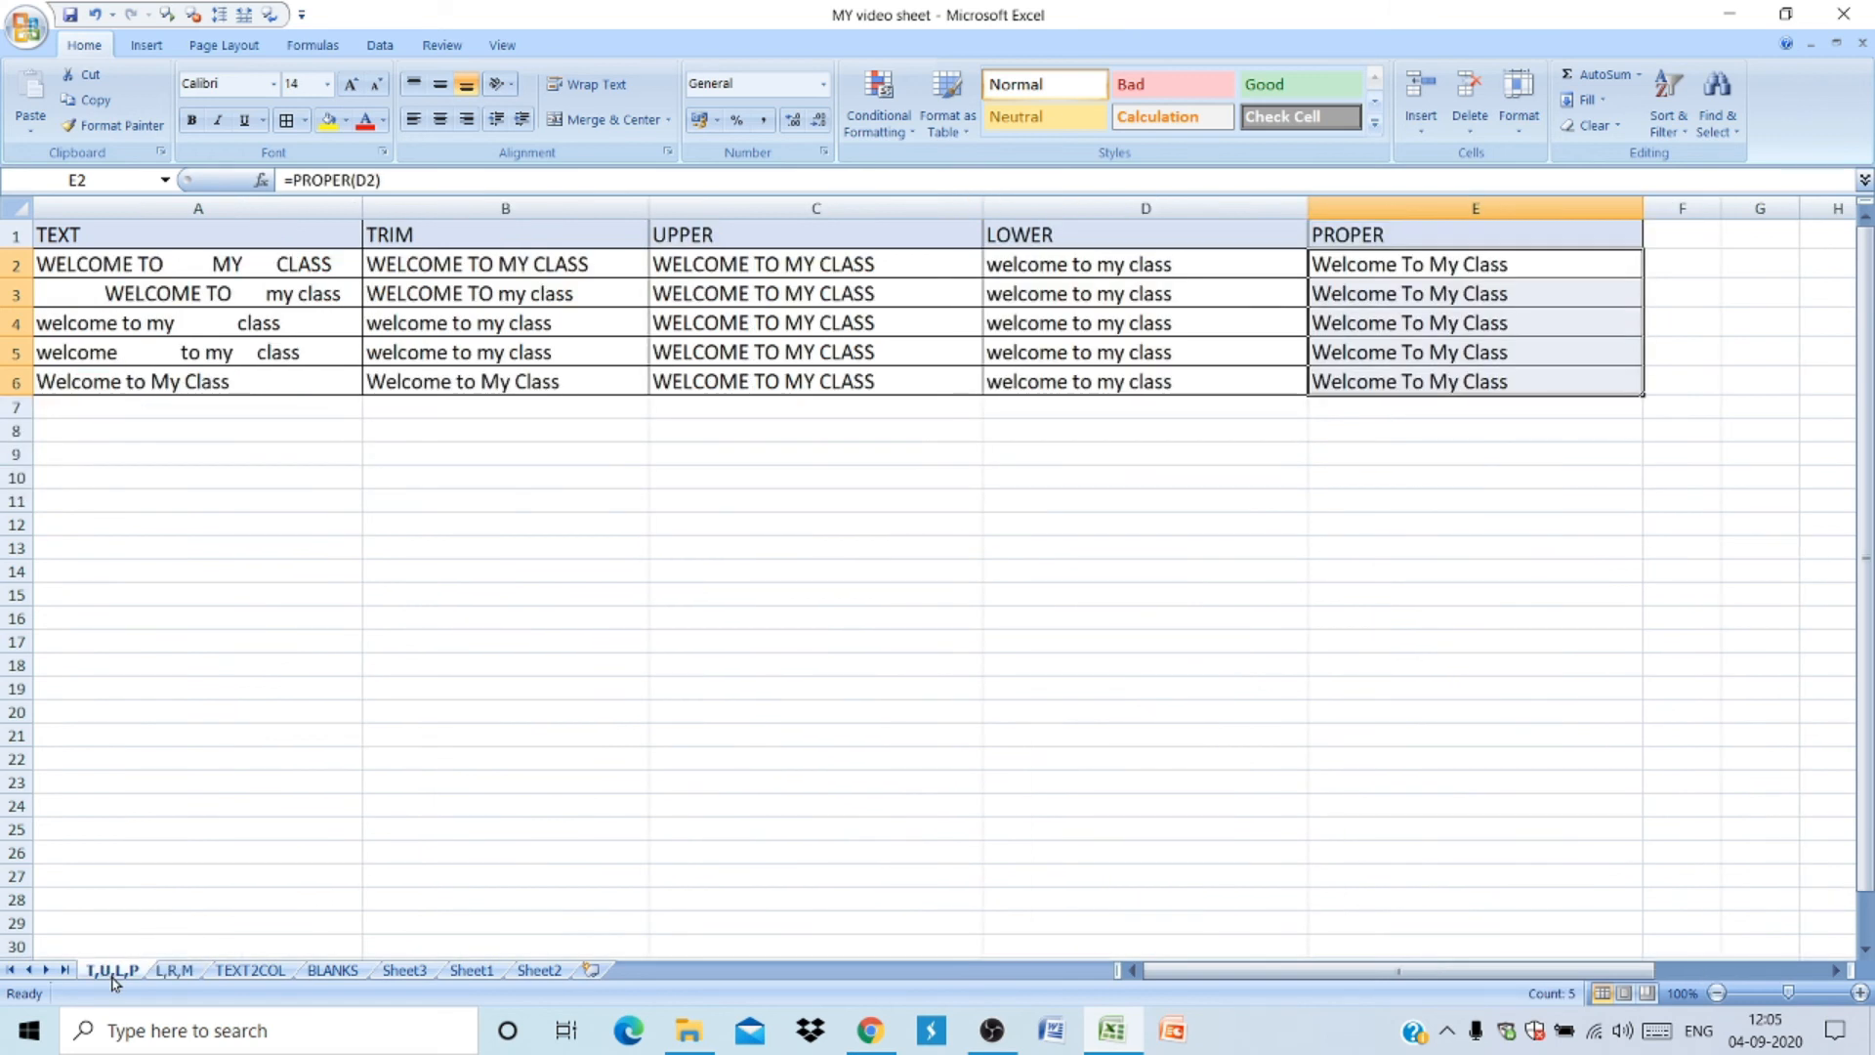
click(176, 972)
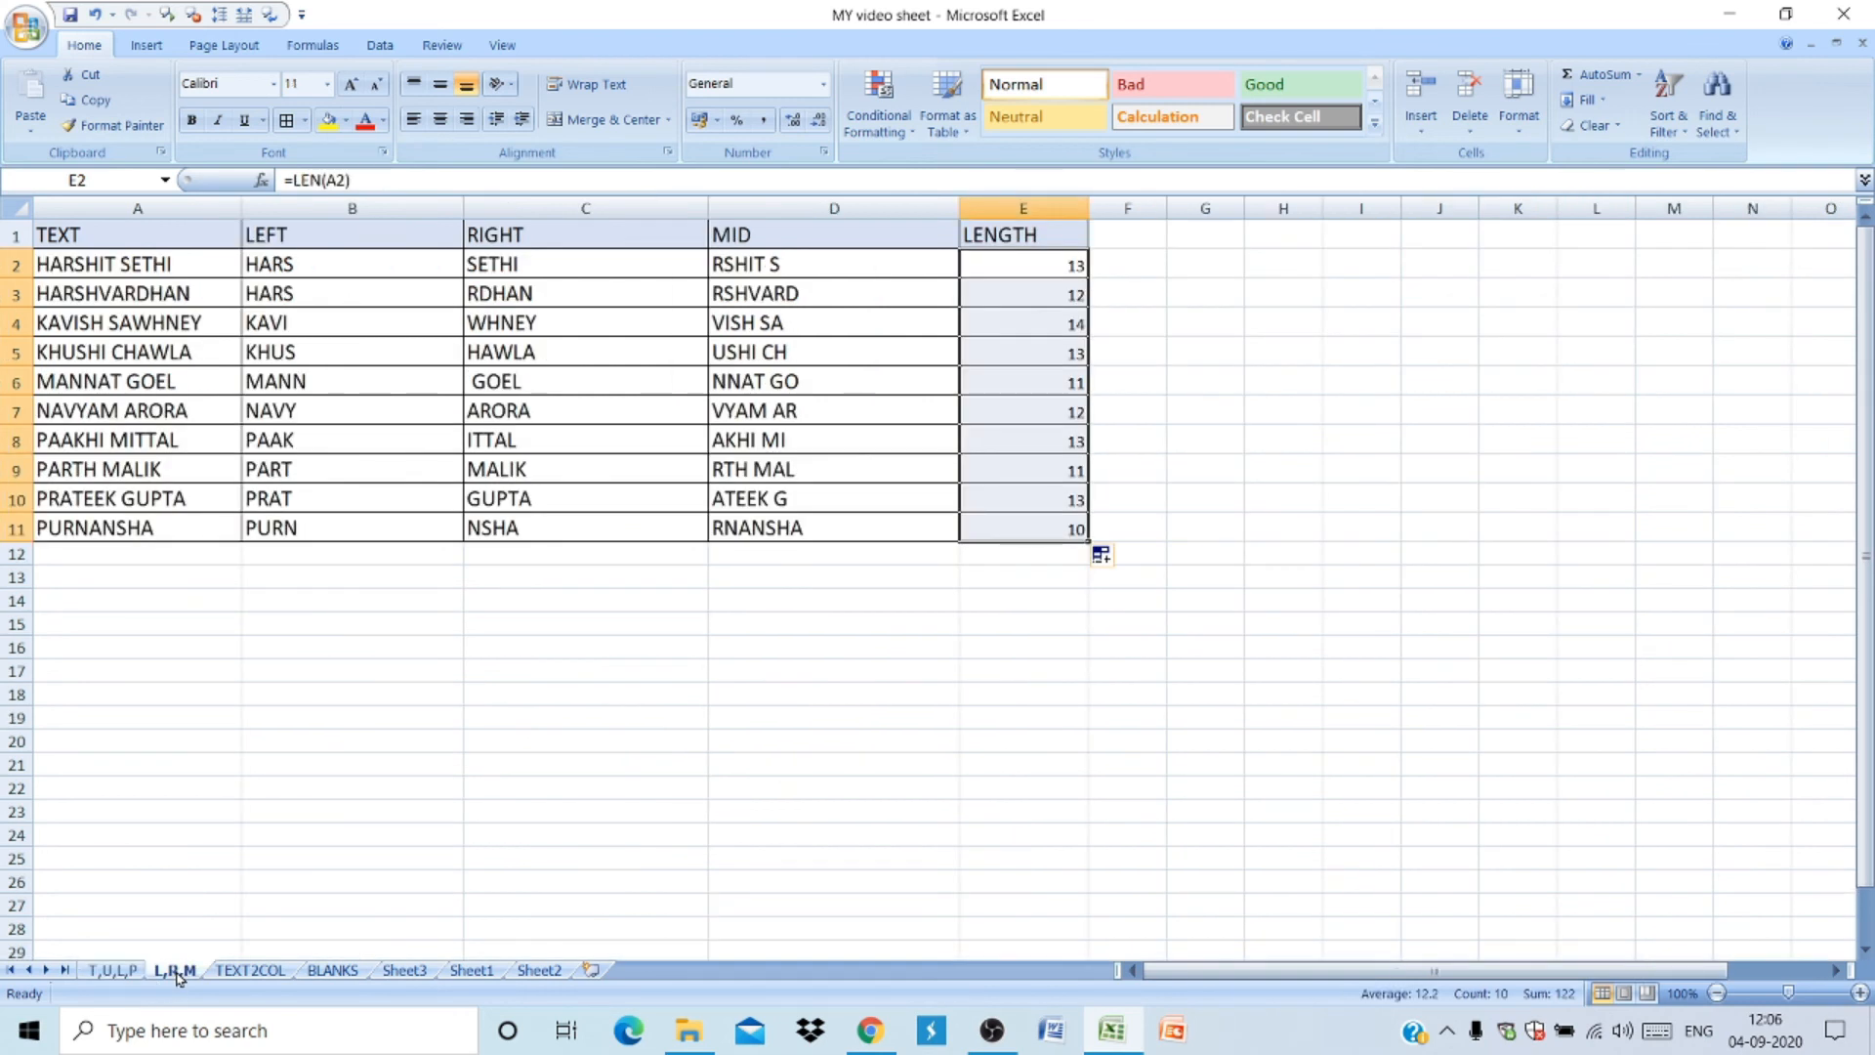
click(333, 971)
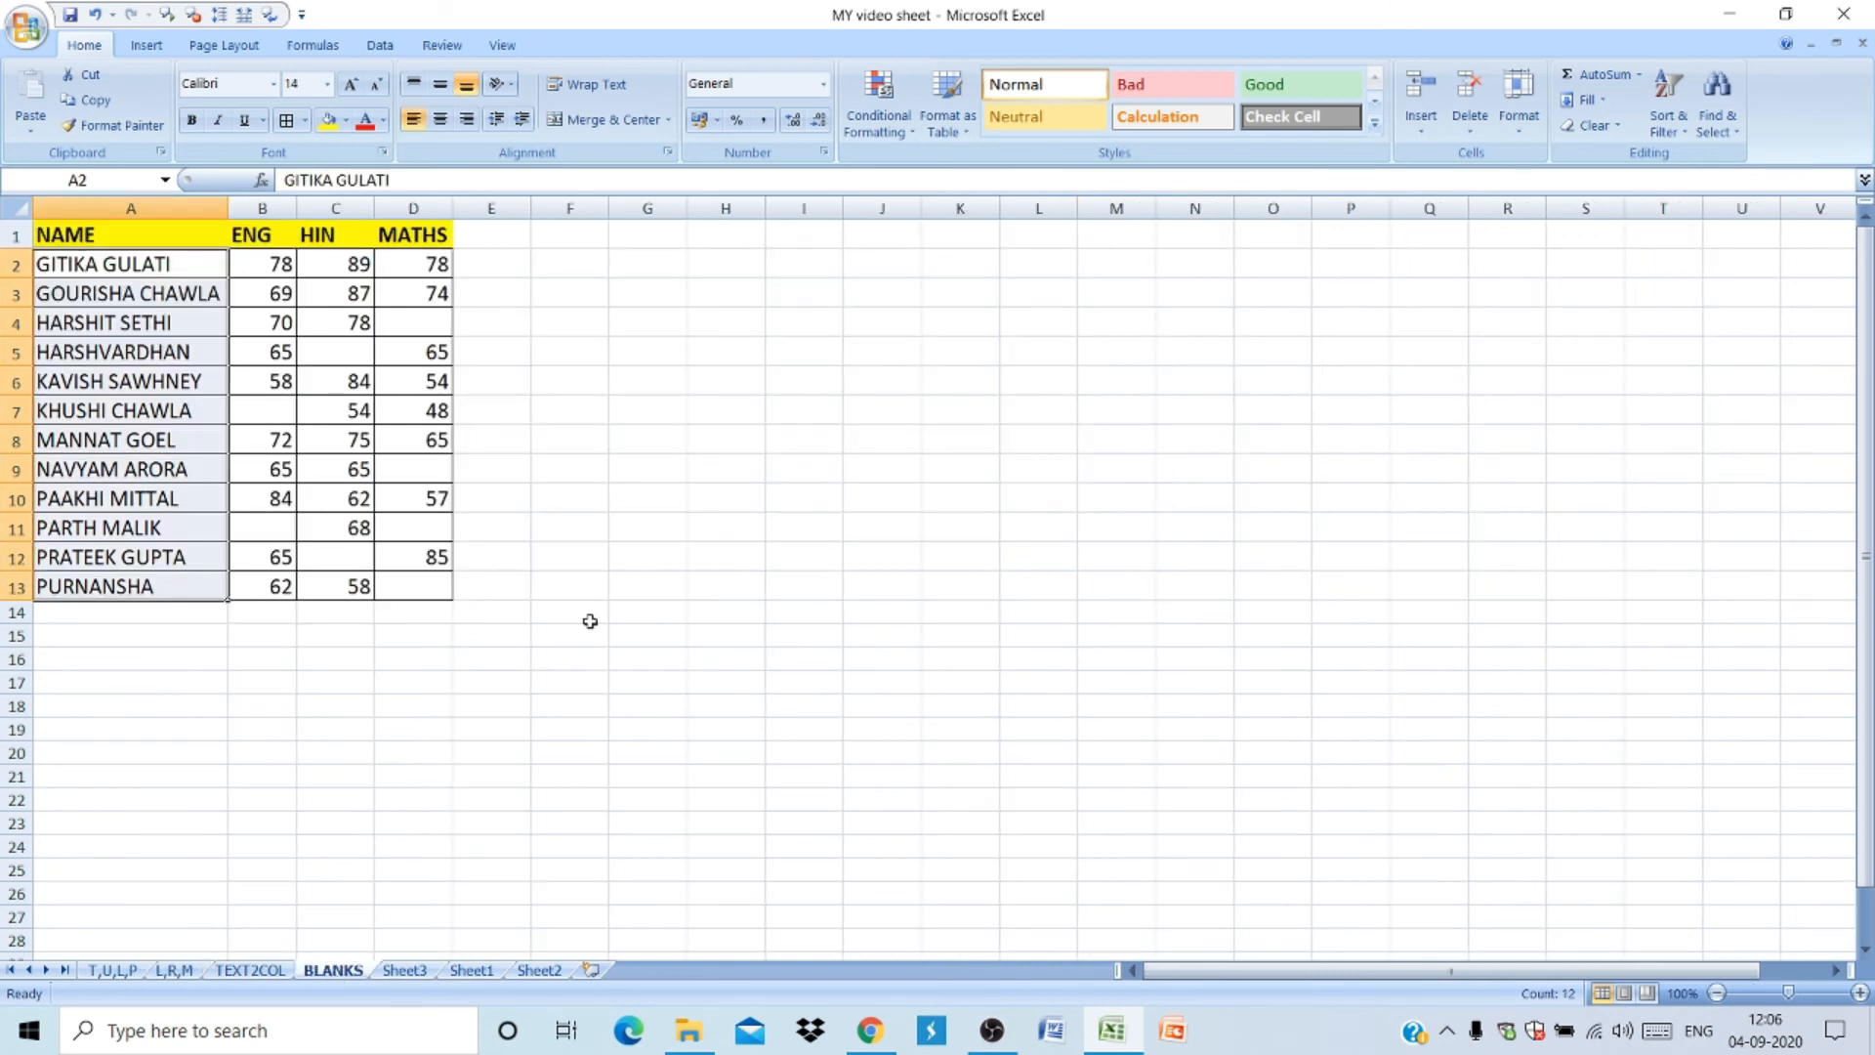
- Examine the empty cells among the ENG, HIN and MATHS scores
click(560, 375)
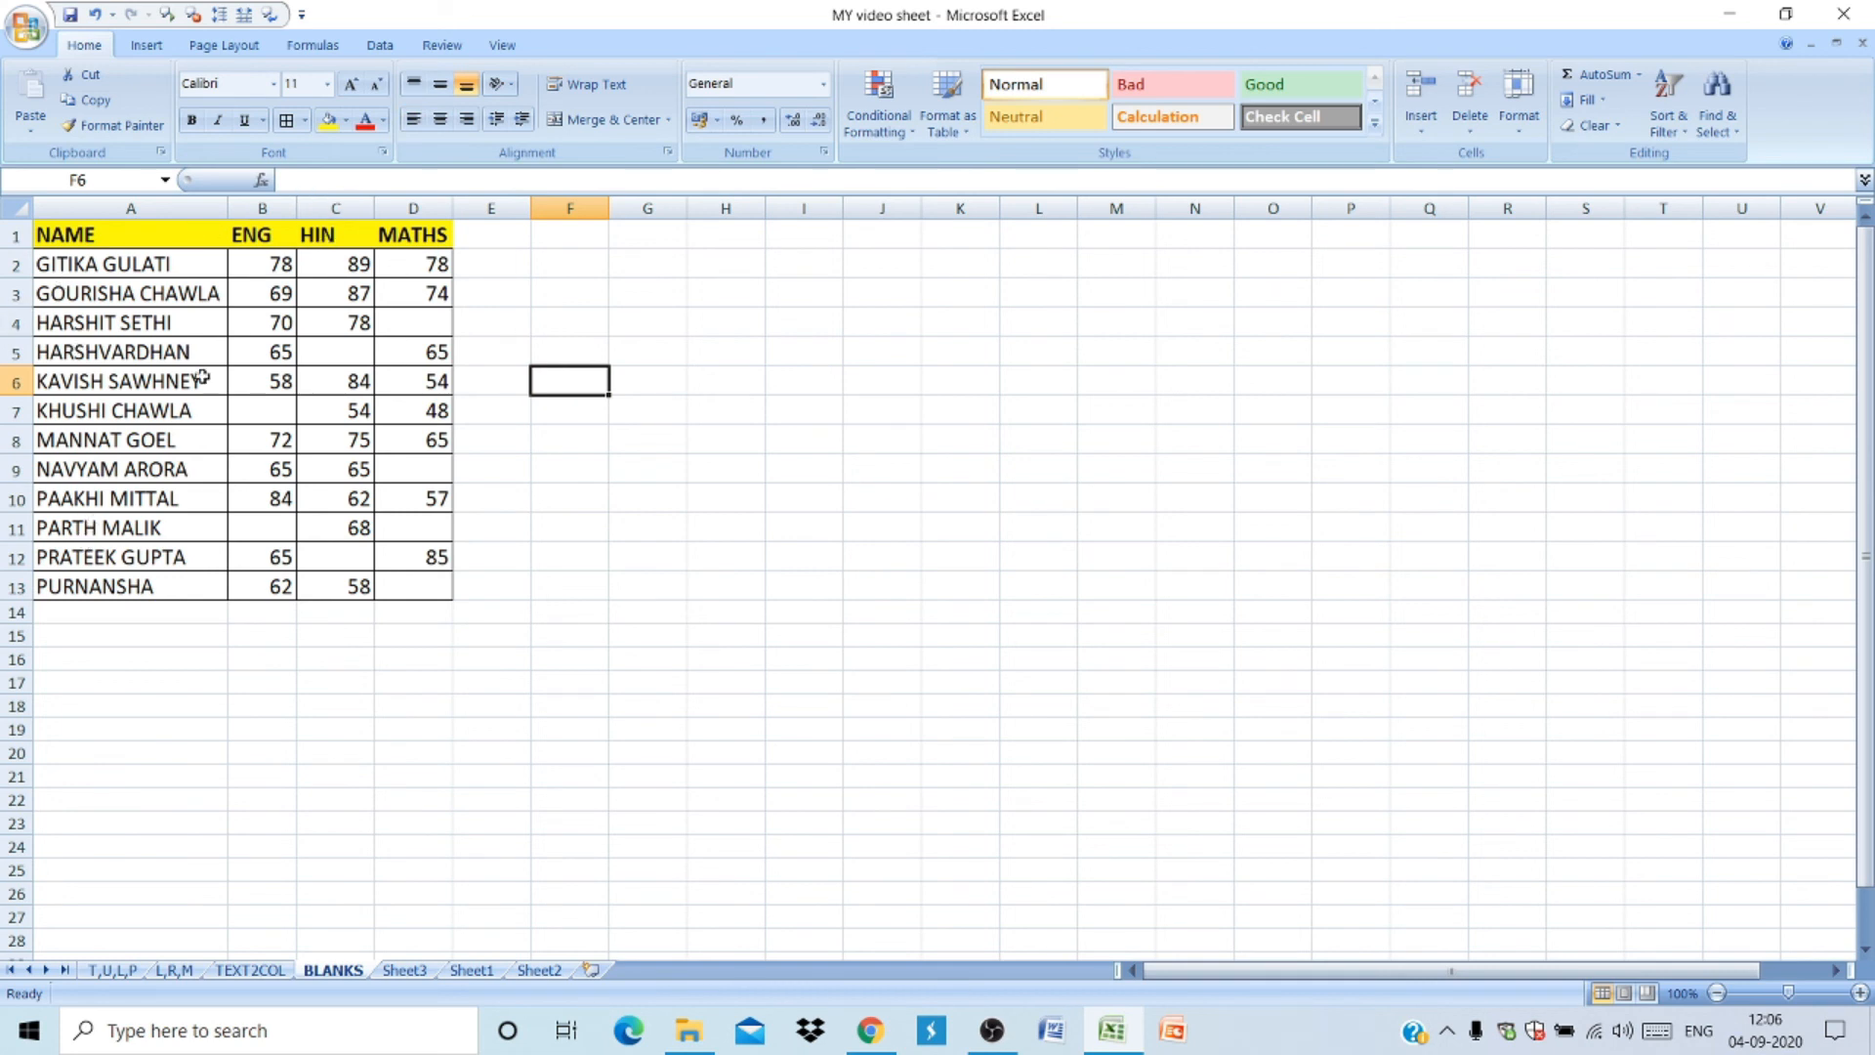
drag(417, 330, 381, 355)
click(381, 356)
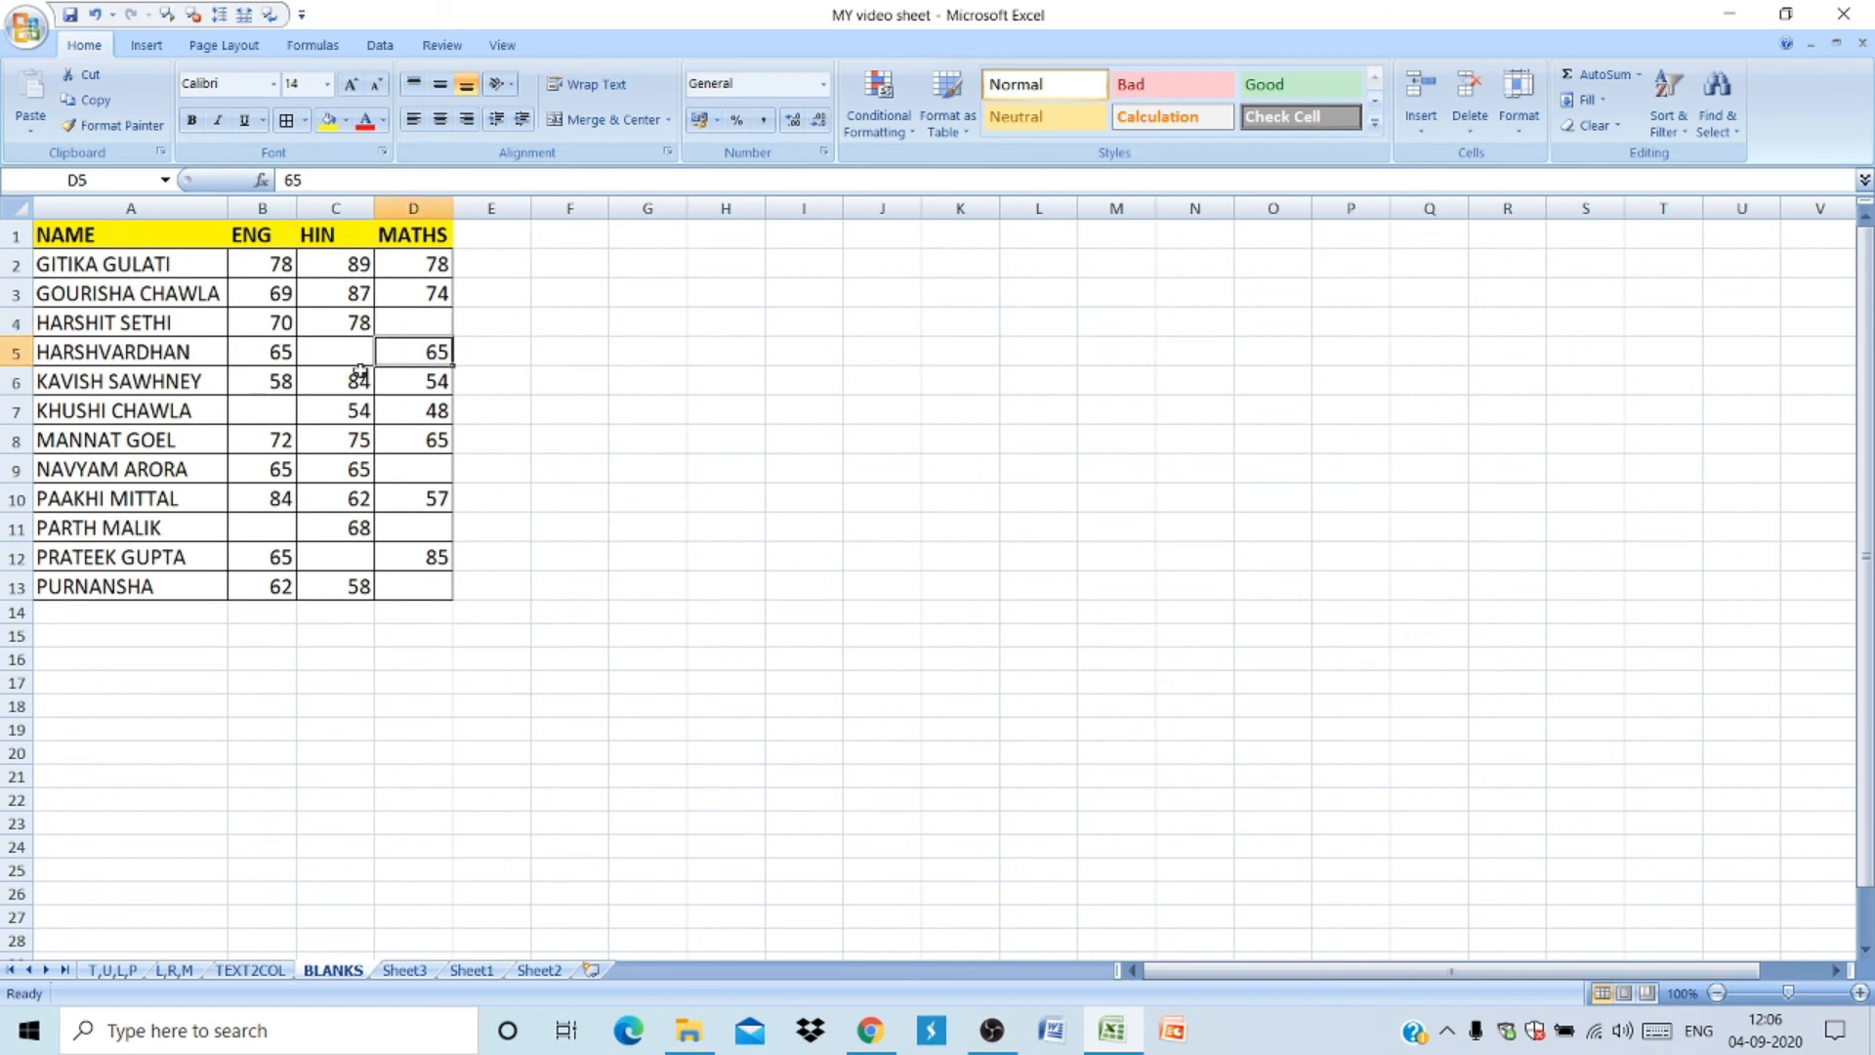
click(304, 418)
click(255, 534)
click(322, 565)
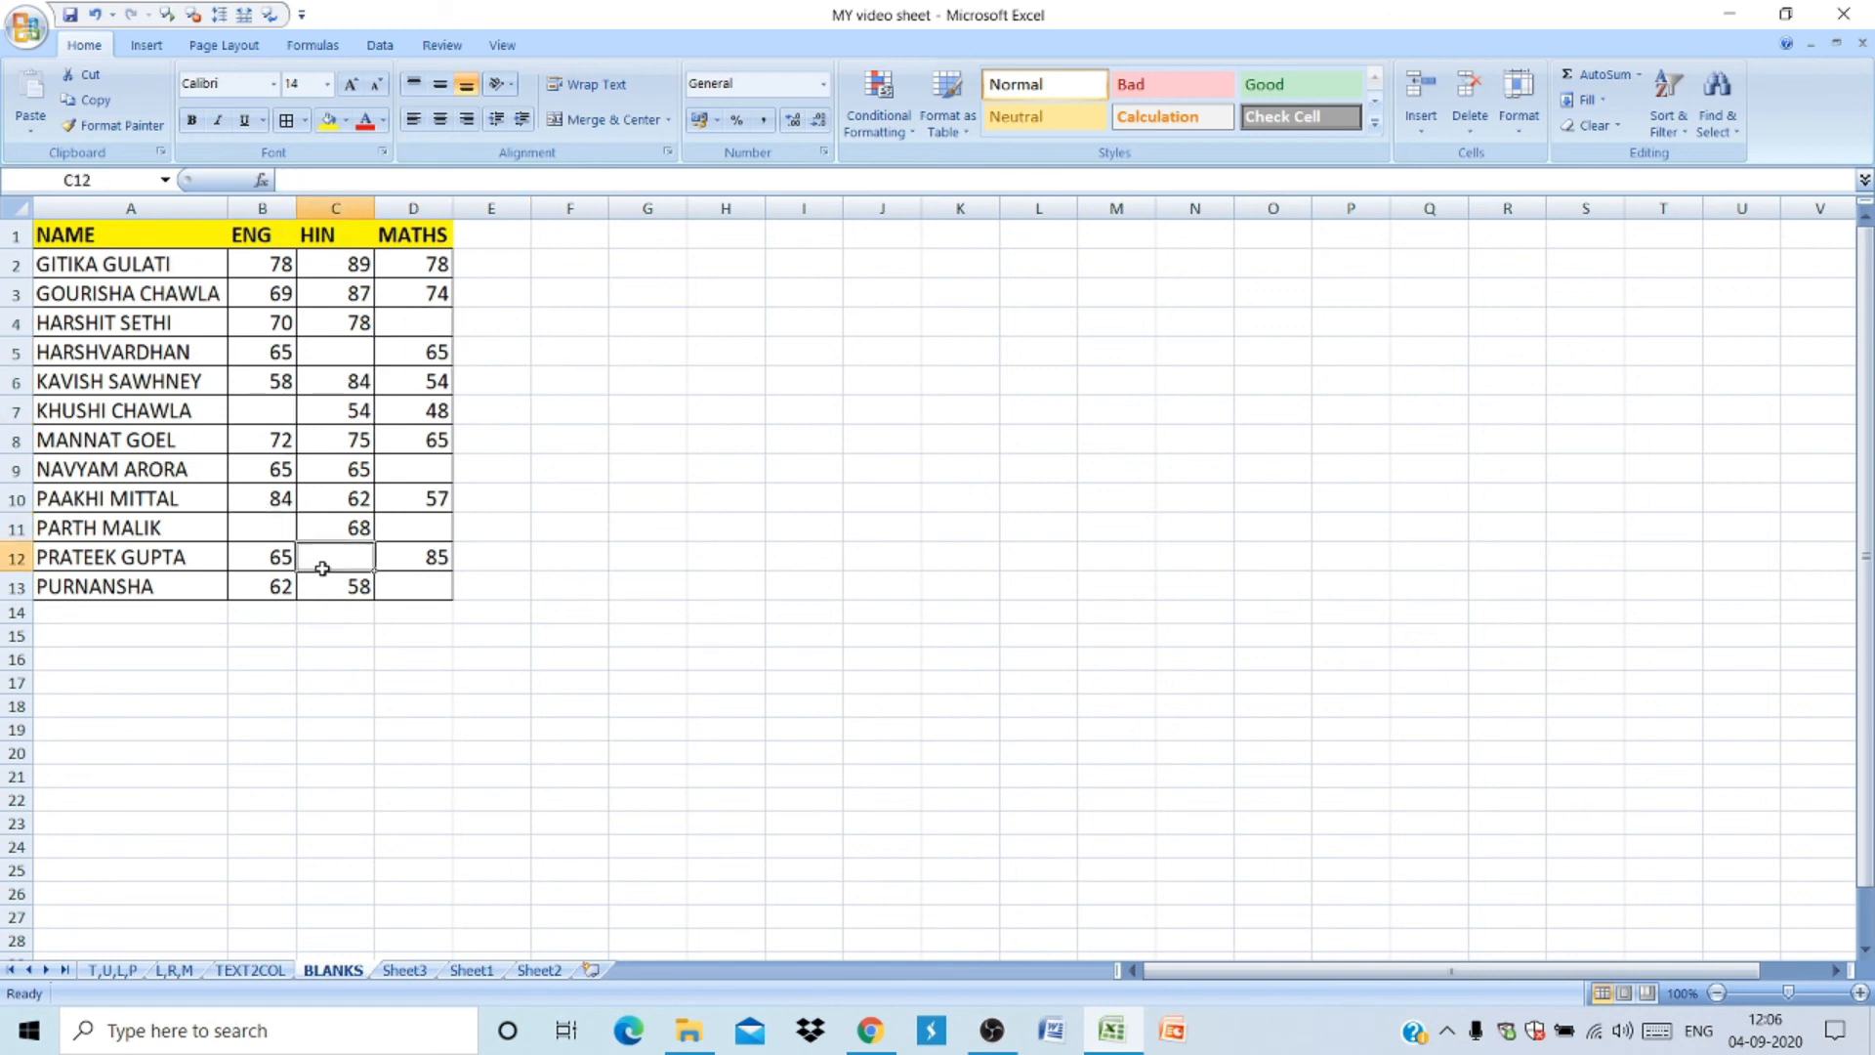
click(397, 535)
click(398, 590)
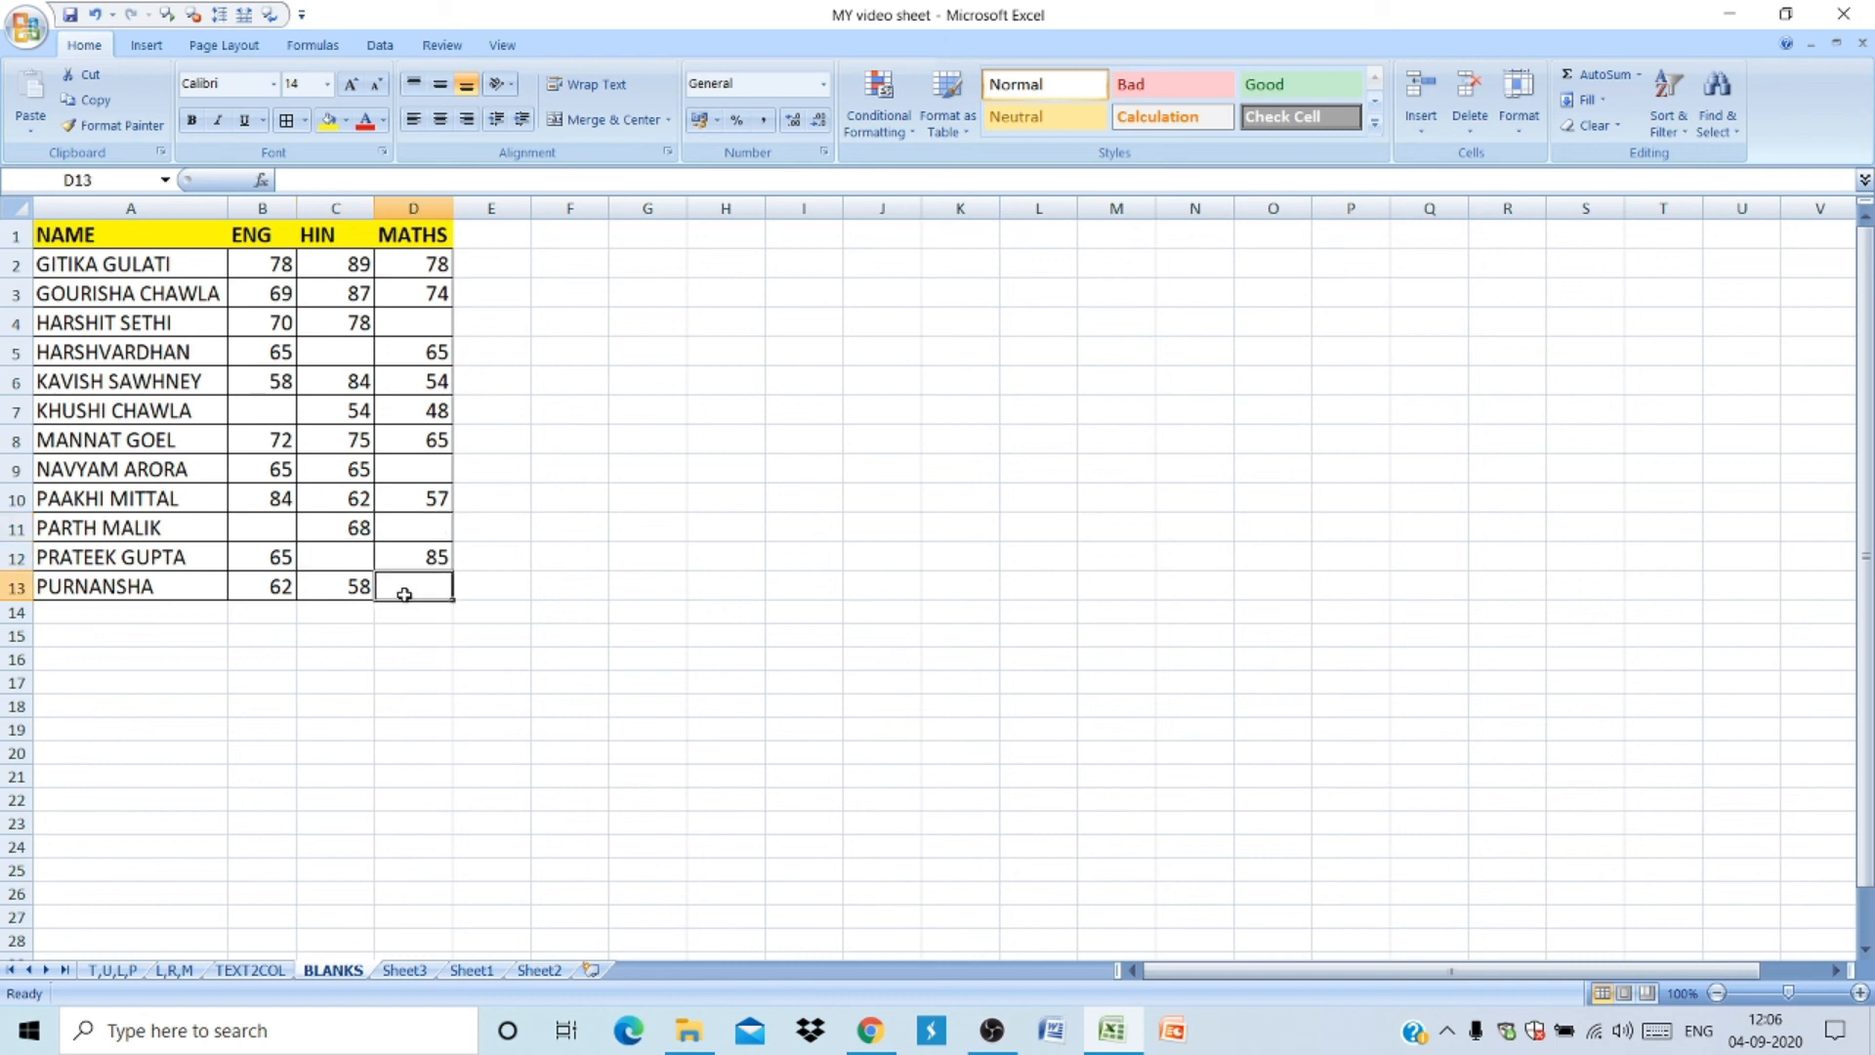
click(418, 319)
click(383, 352)
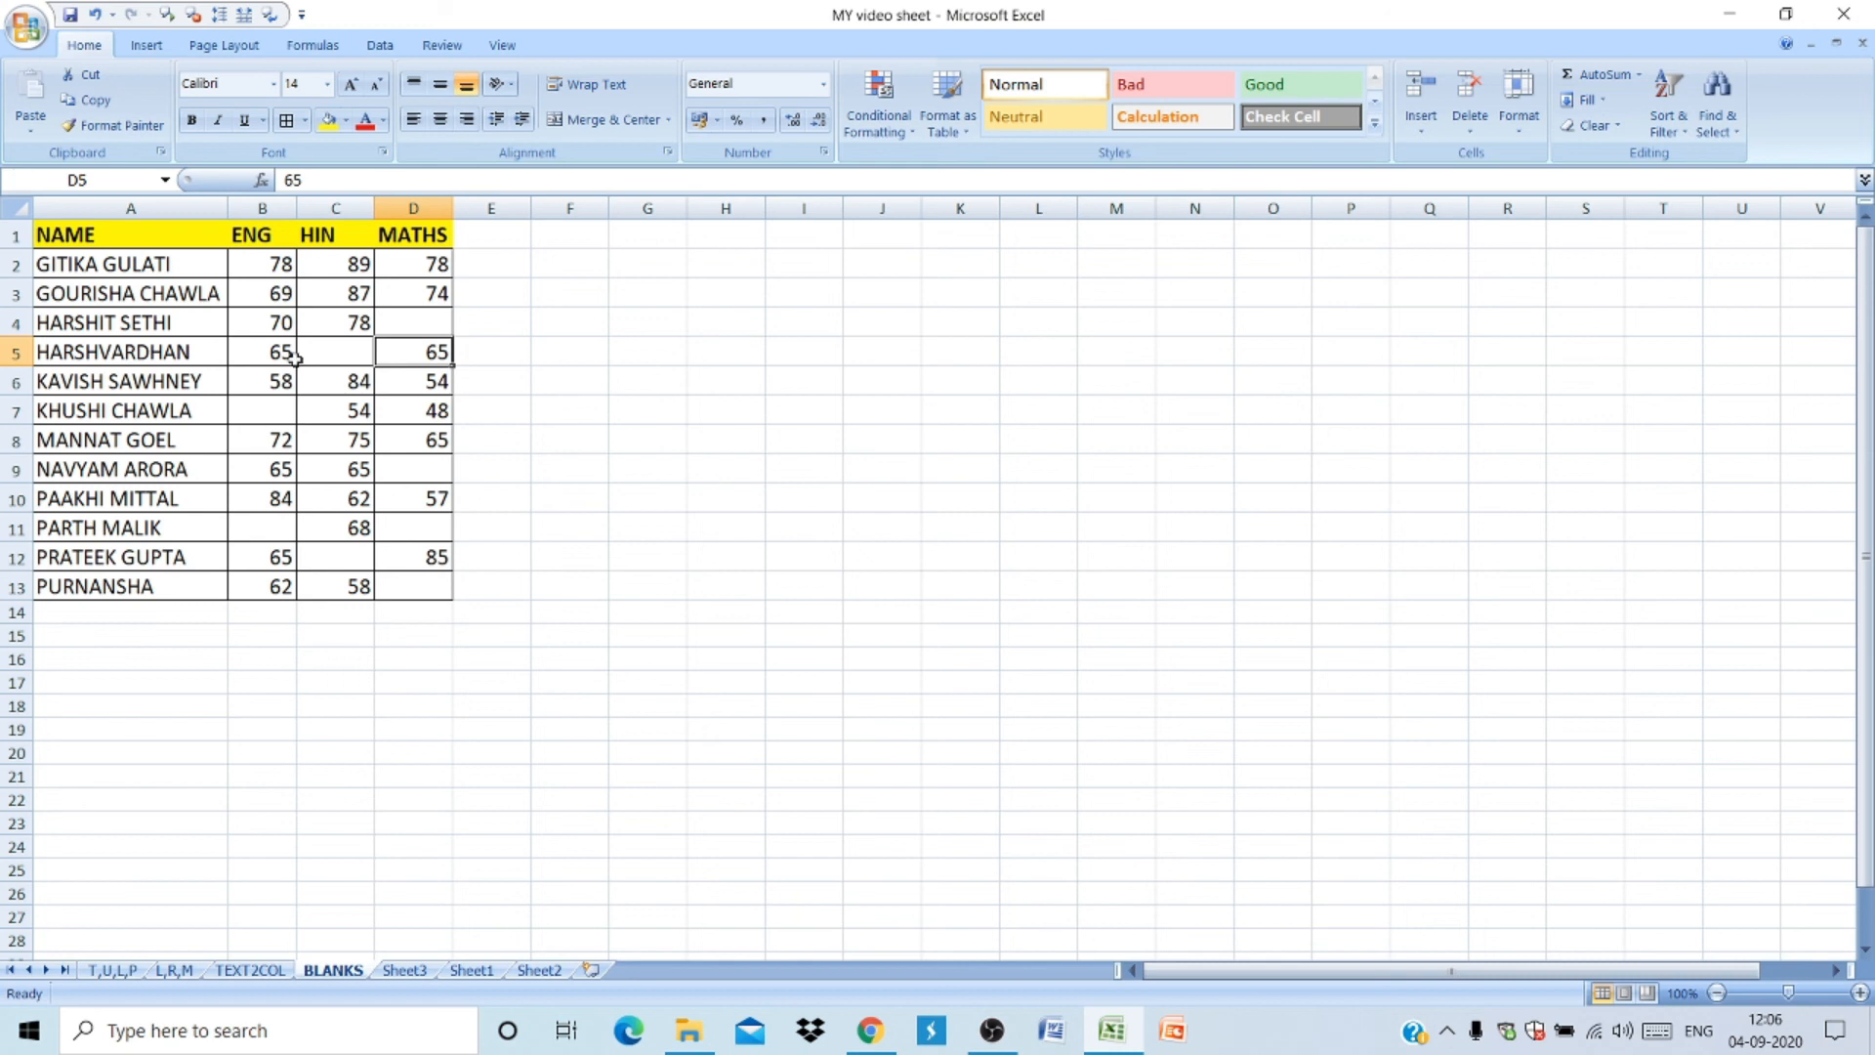
click(397, 316)
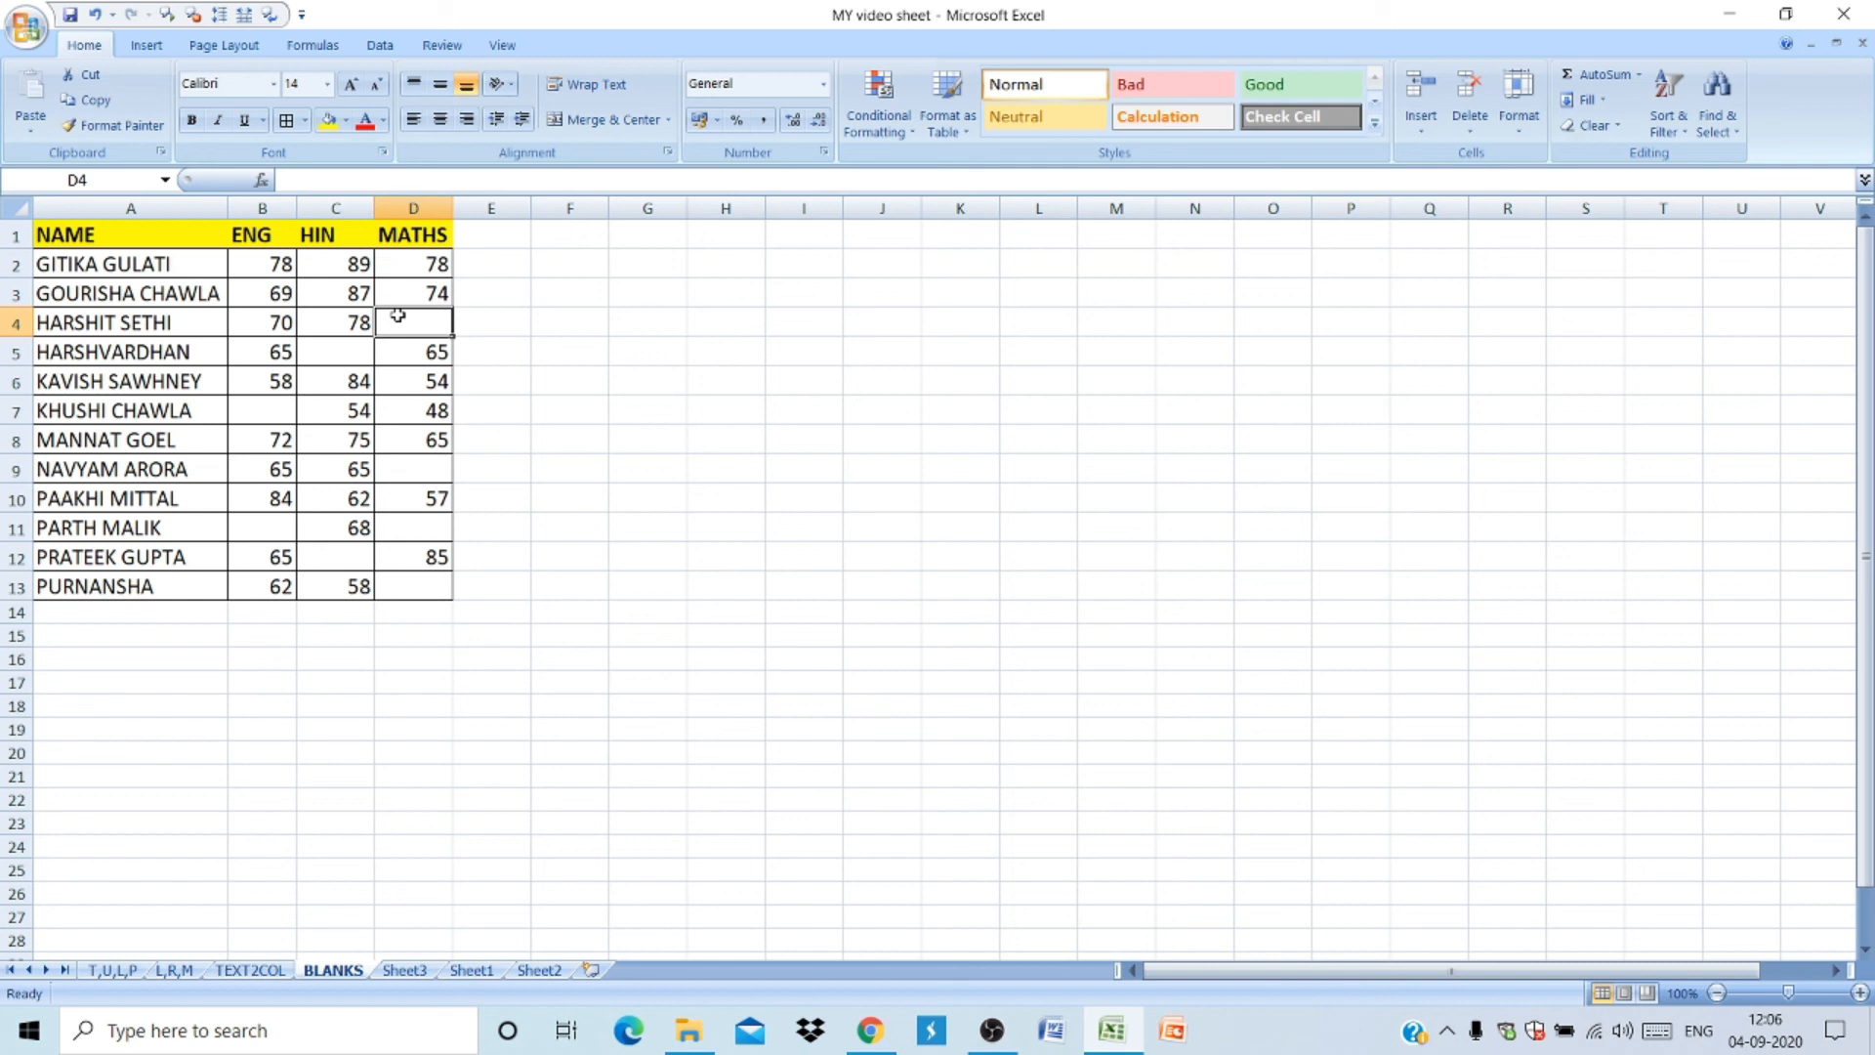
- Select the score table A1:D13 and pick out only its blank cells with Go To Special, Blanks
click(88, 235)
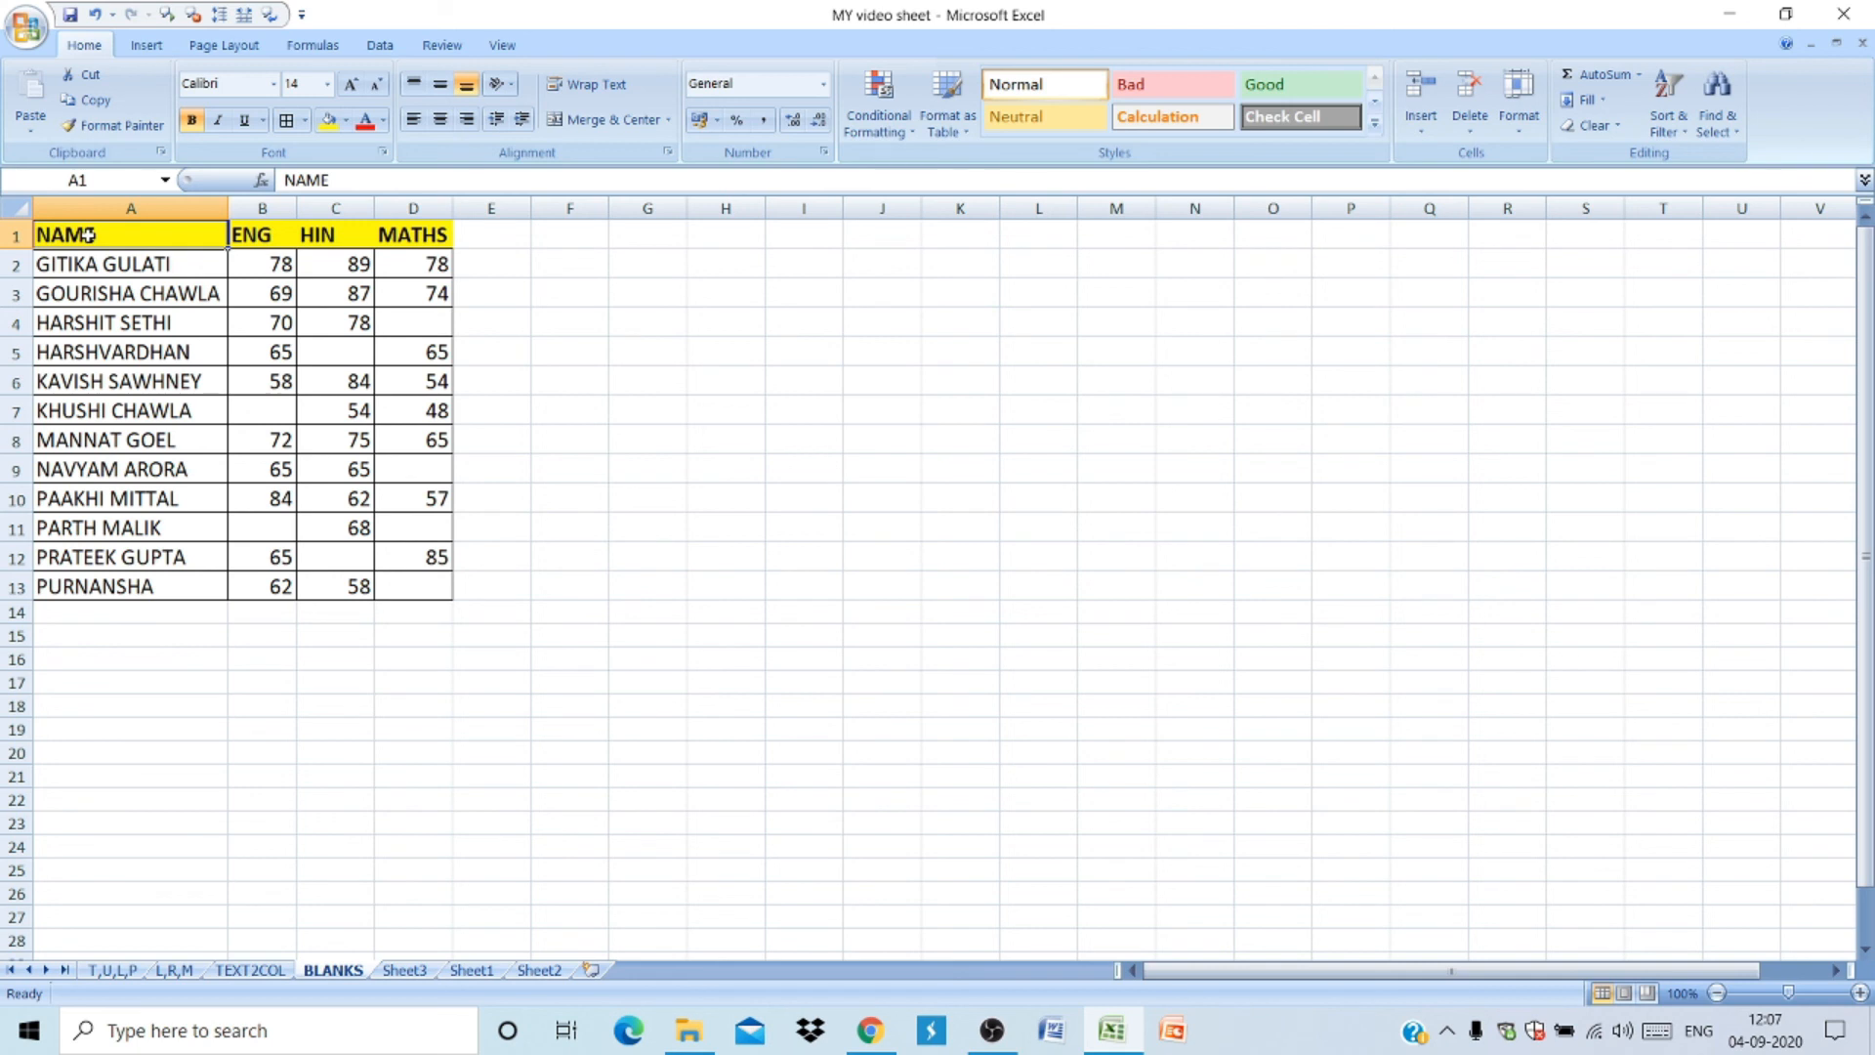
key(ctrl+shift+Down)
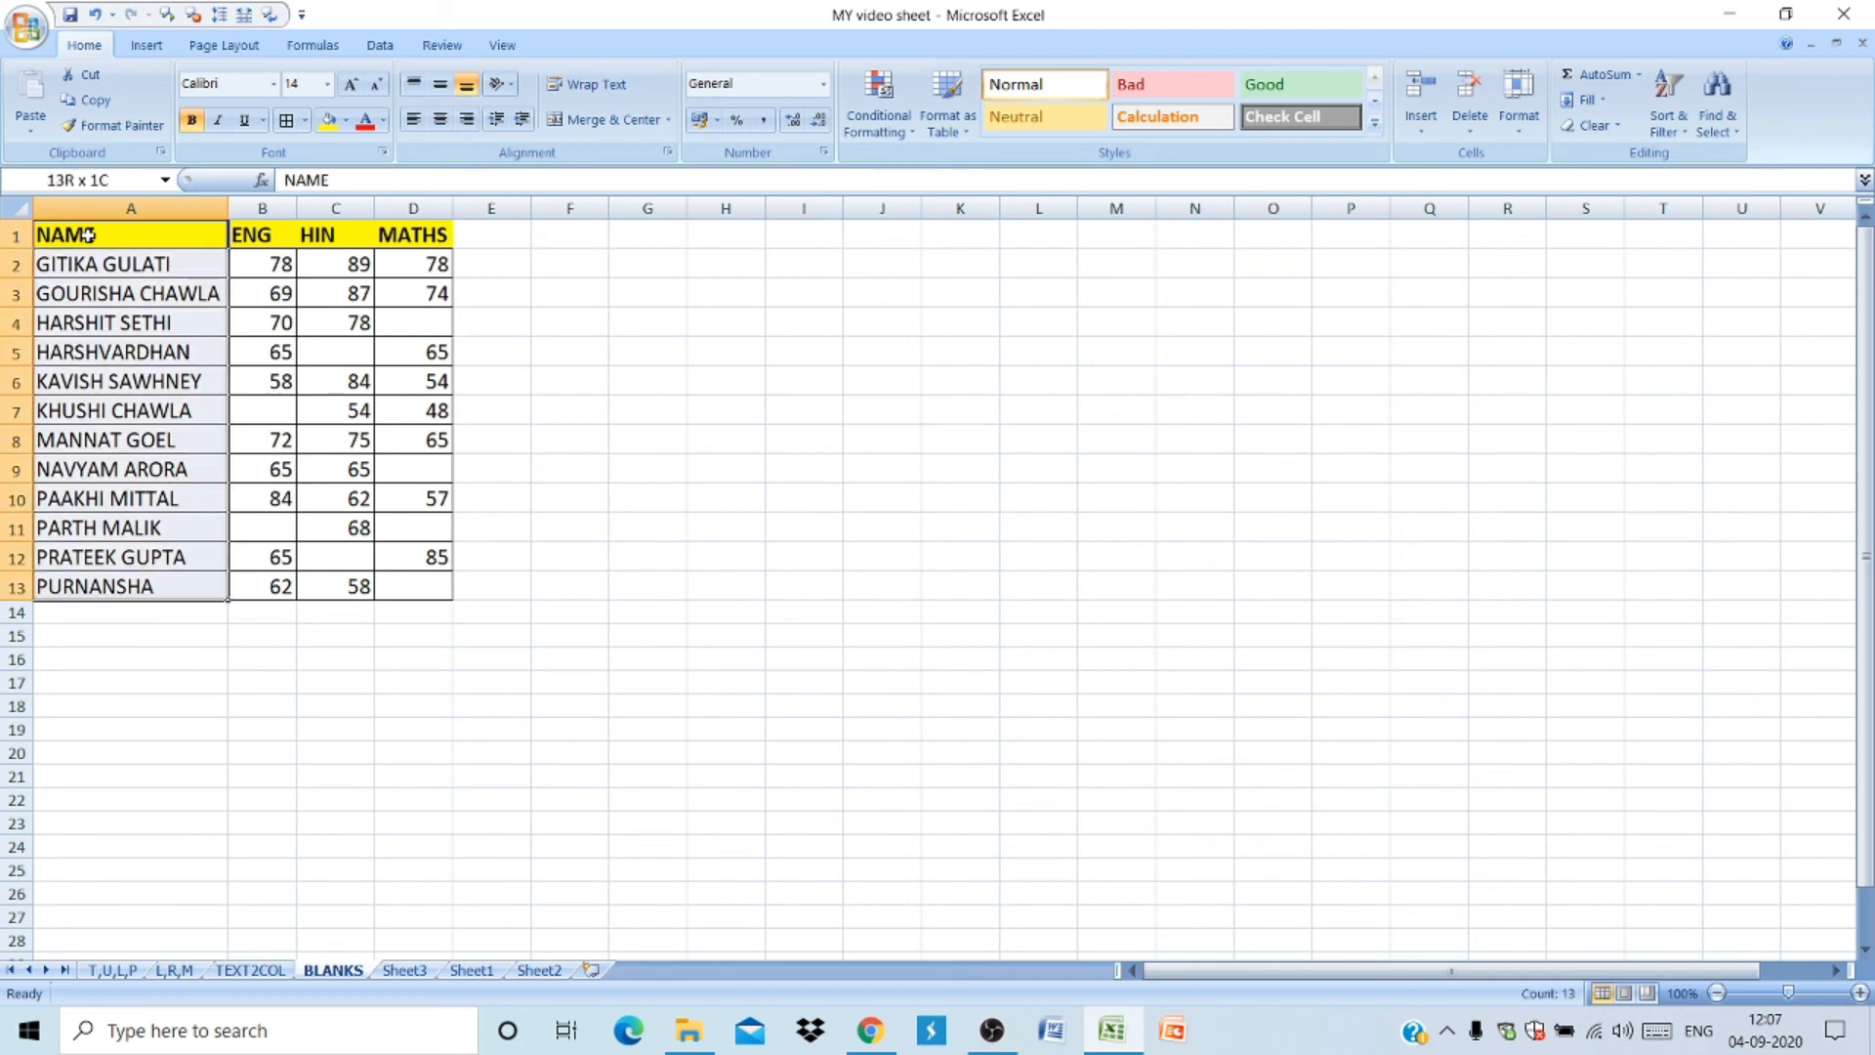
key(ctrl+shift+Right)
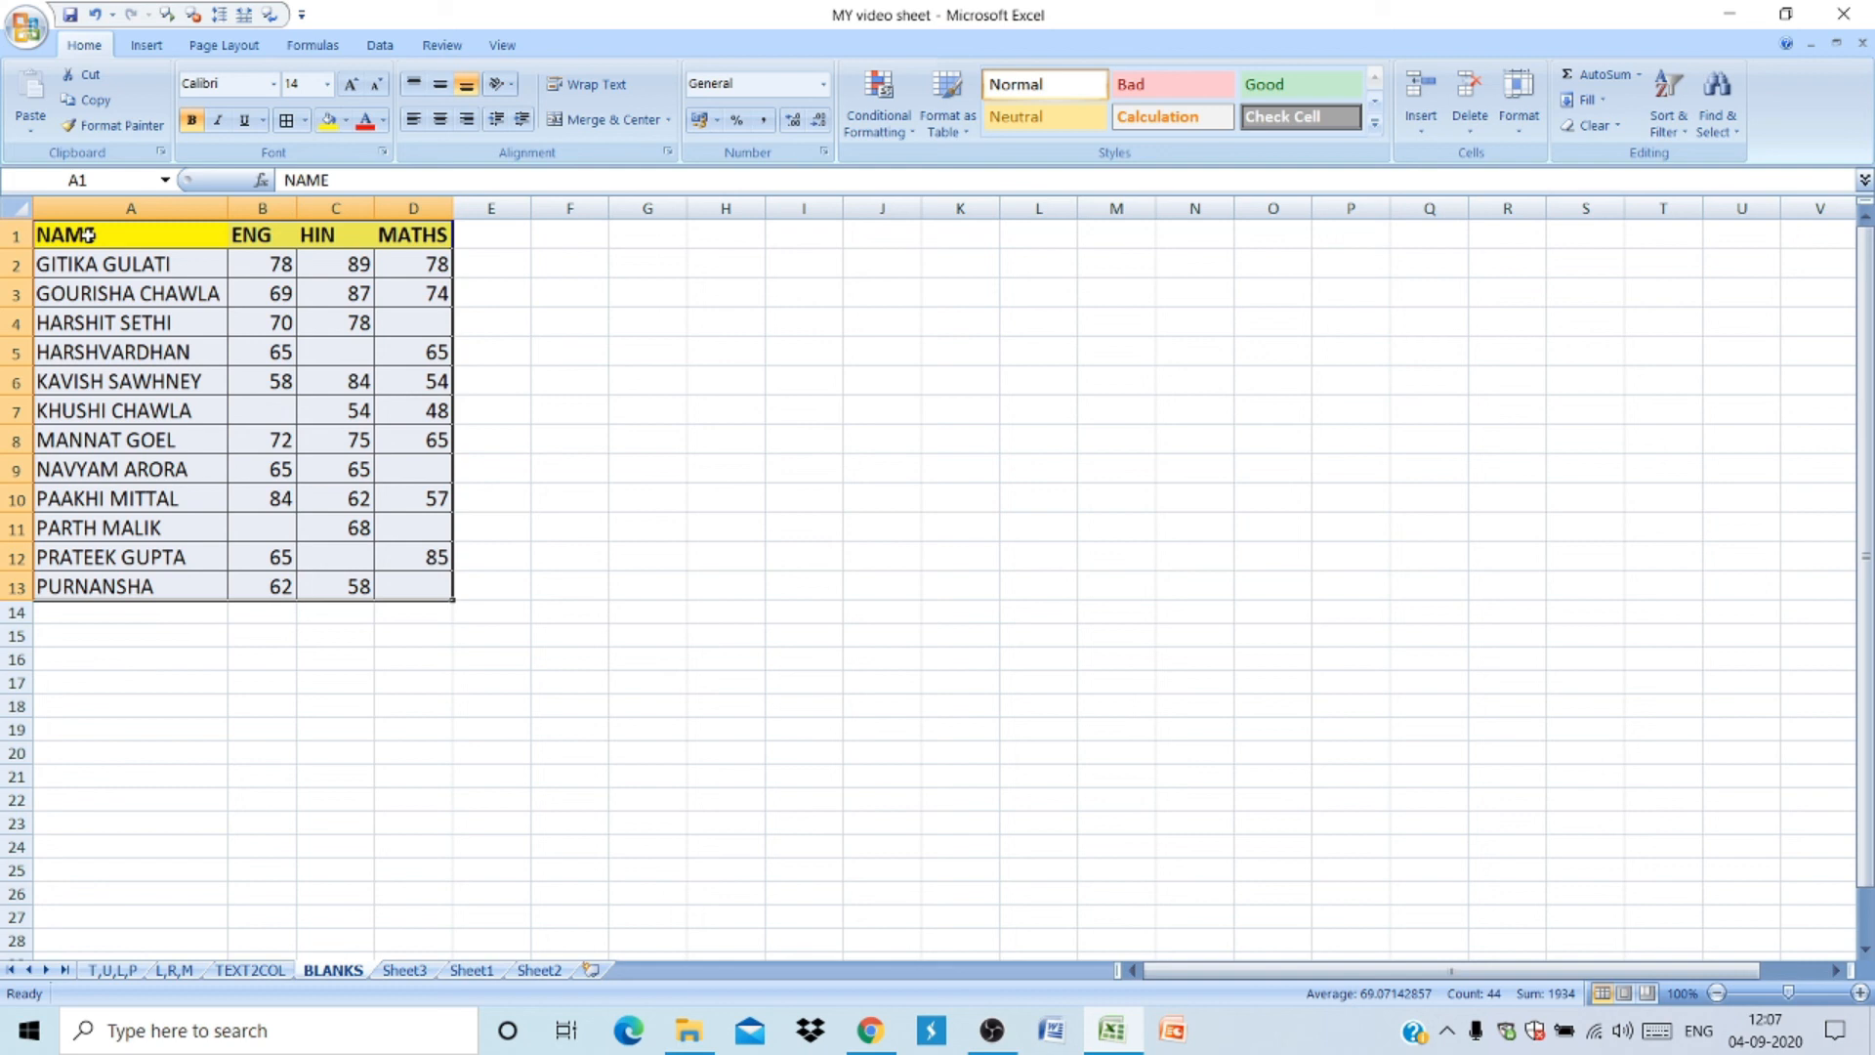
key(F5)
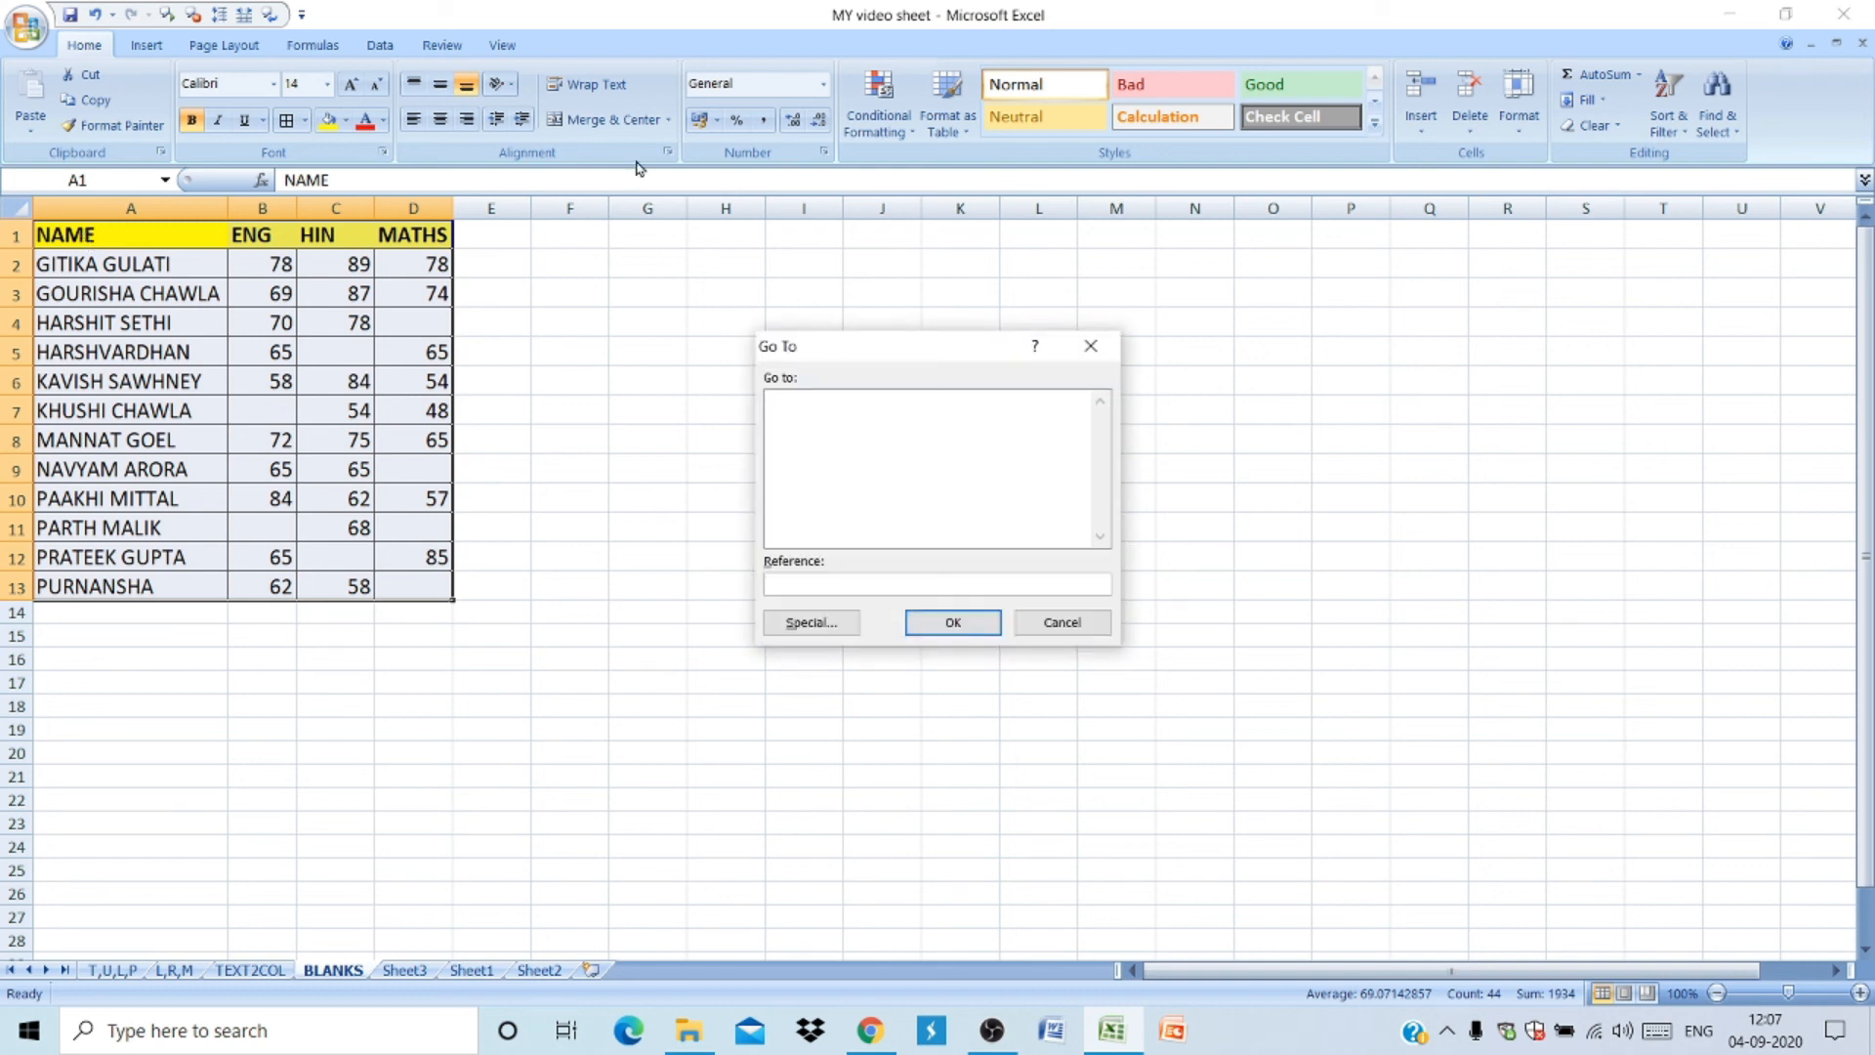
drag(983, 355, 763, 209)
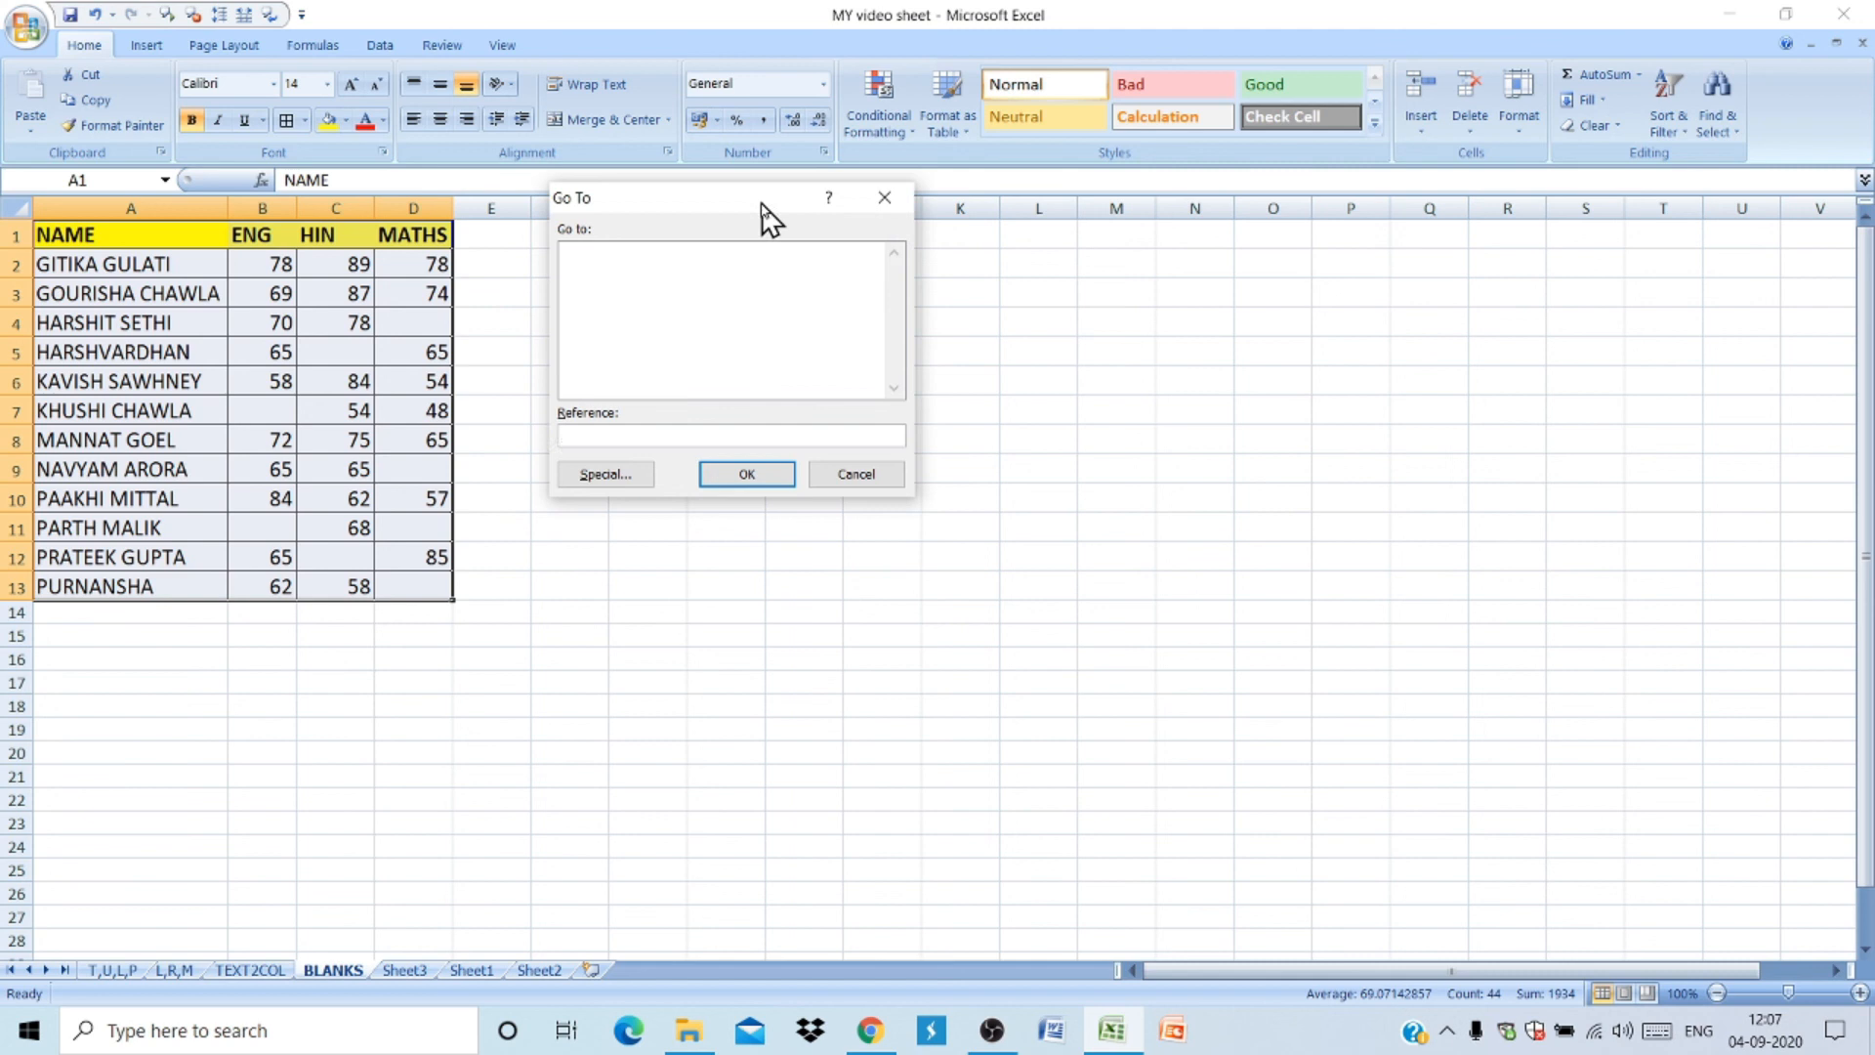
click(603, 475)
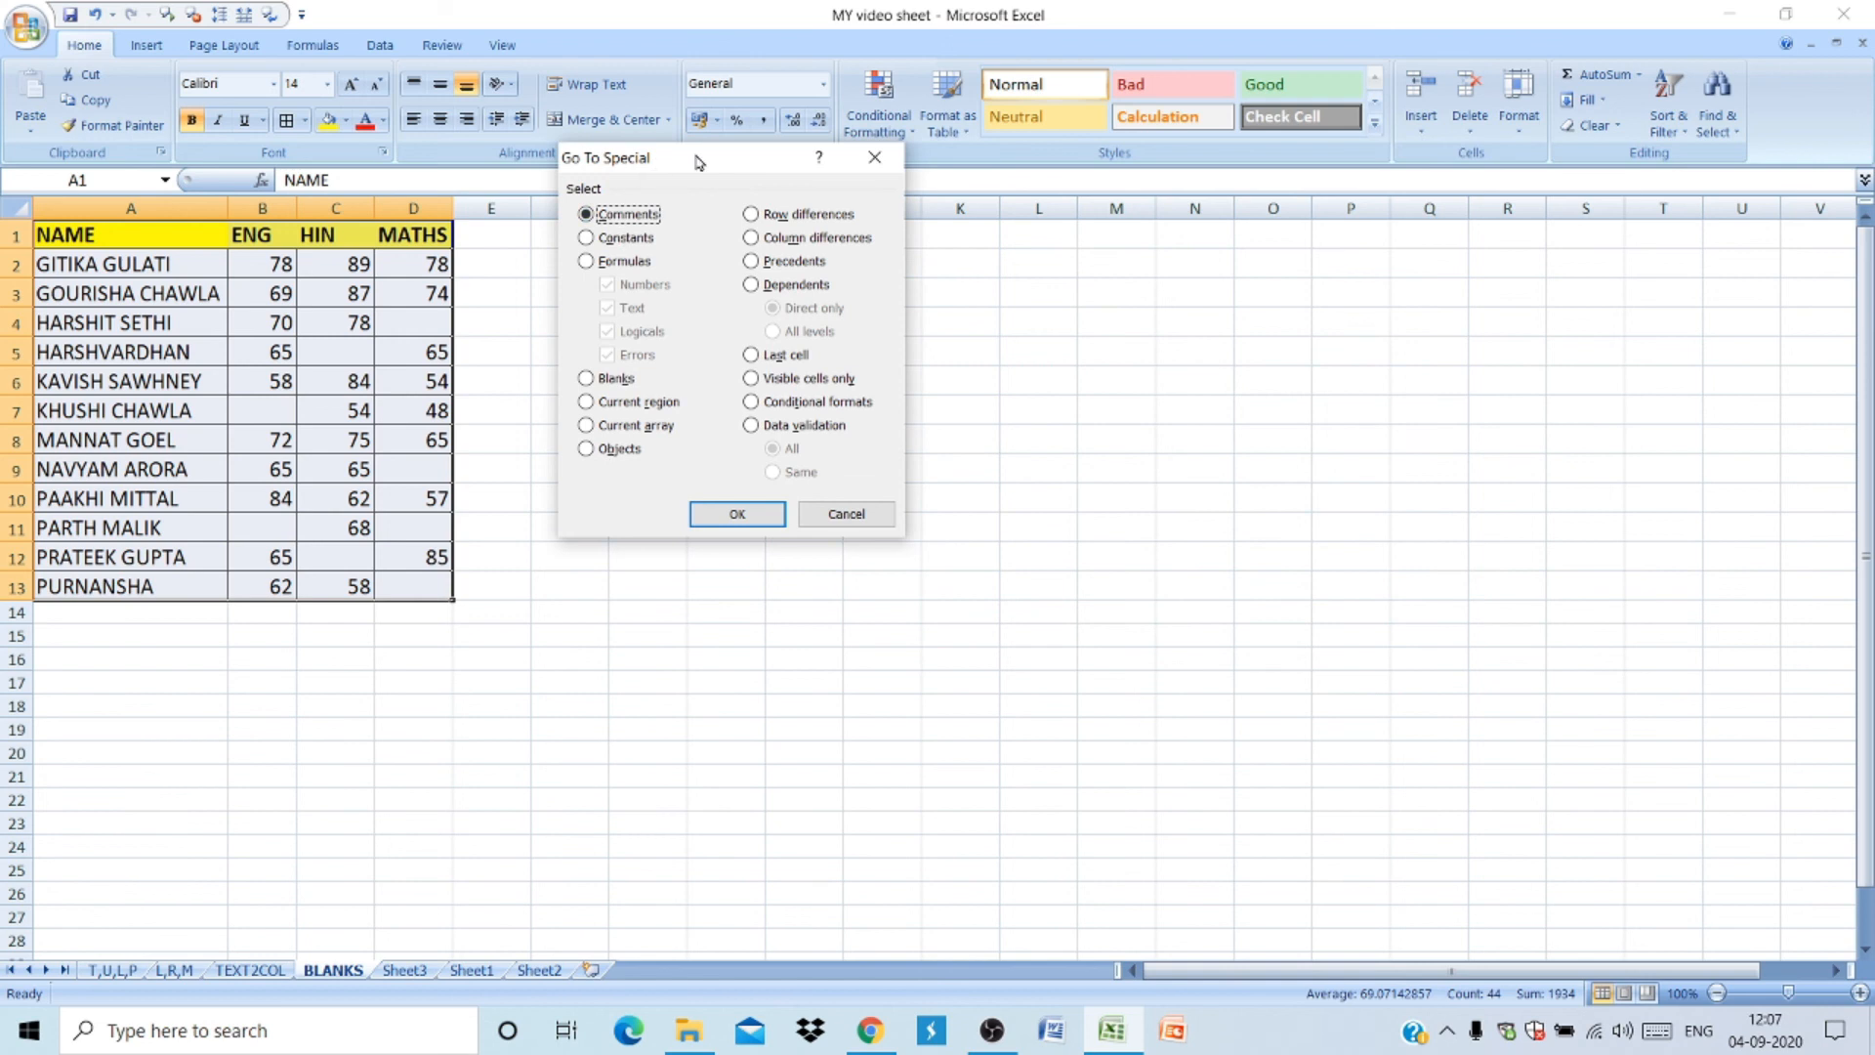
click(585, 379)
click(734, 513)
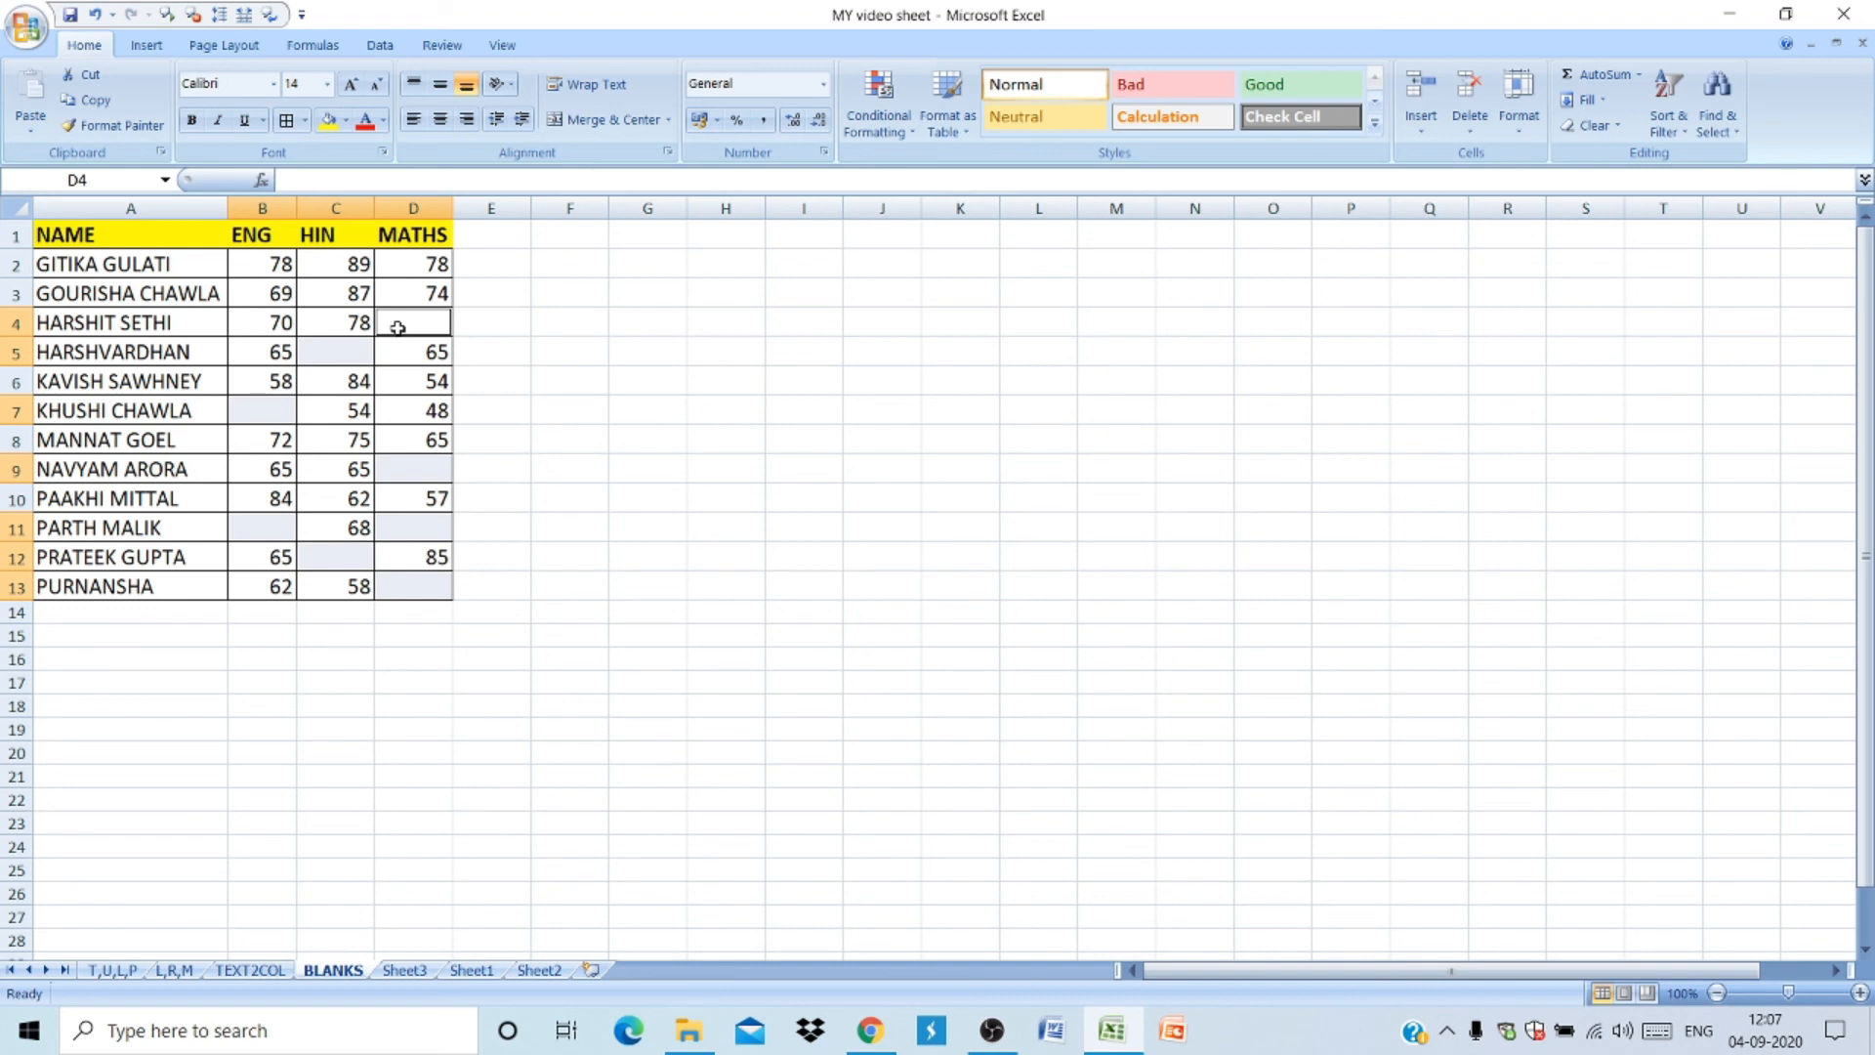
- Enter ABSENT into all selected blank cells at once, then autofit the ENG column width
text(ABSENT)
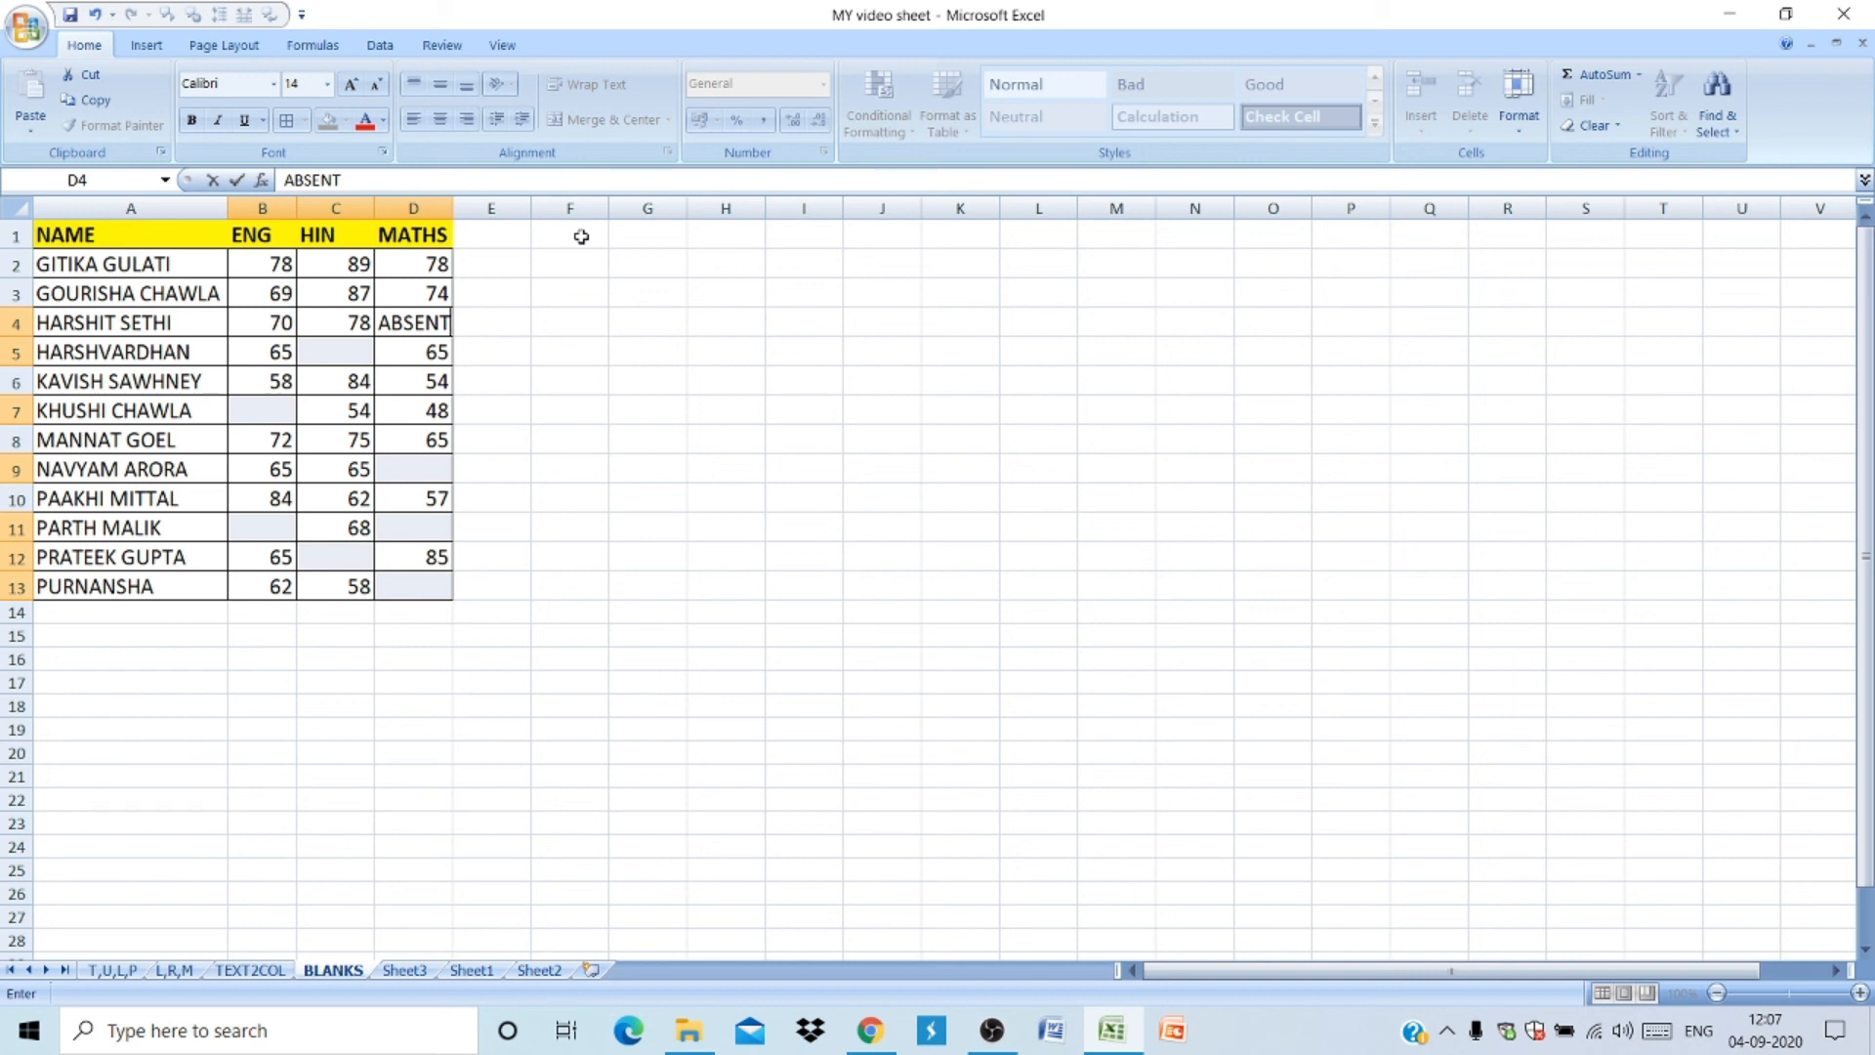
key(ctrl+Return)
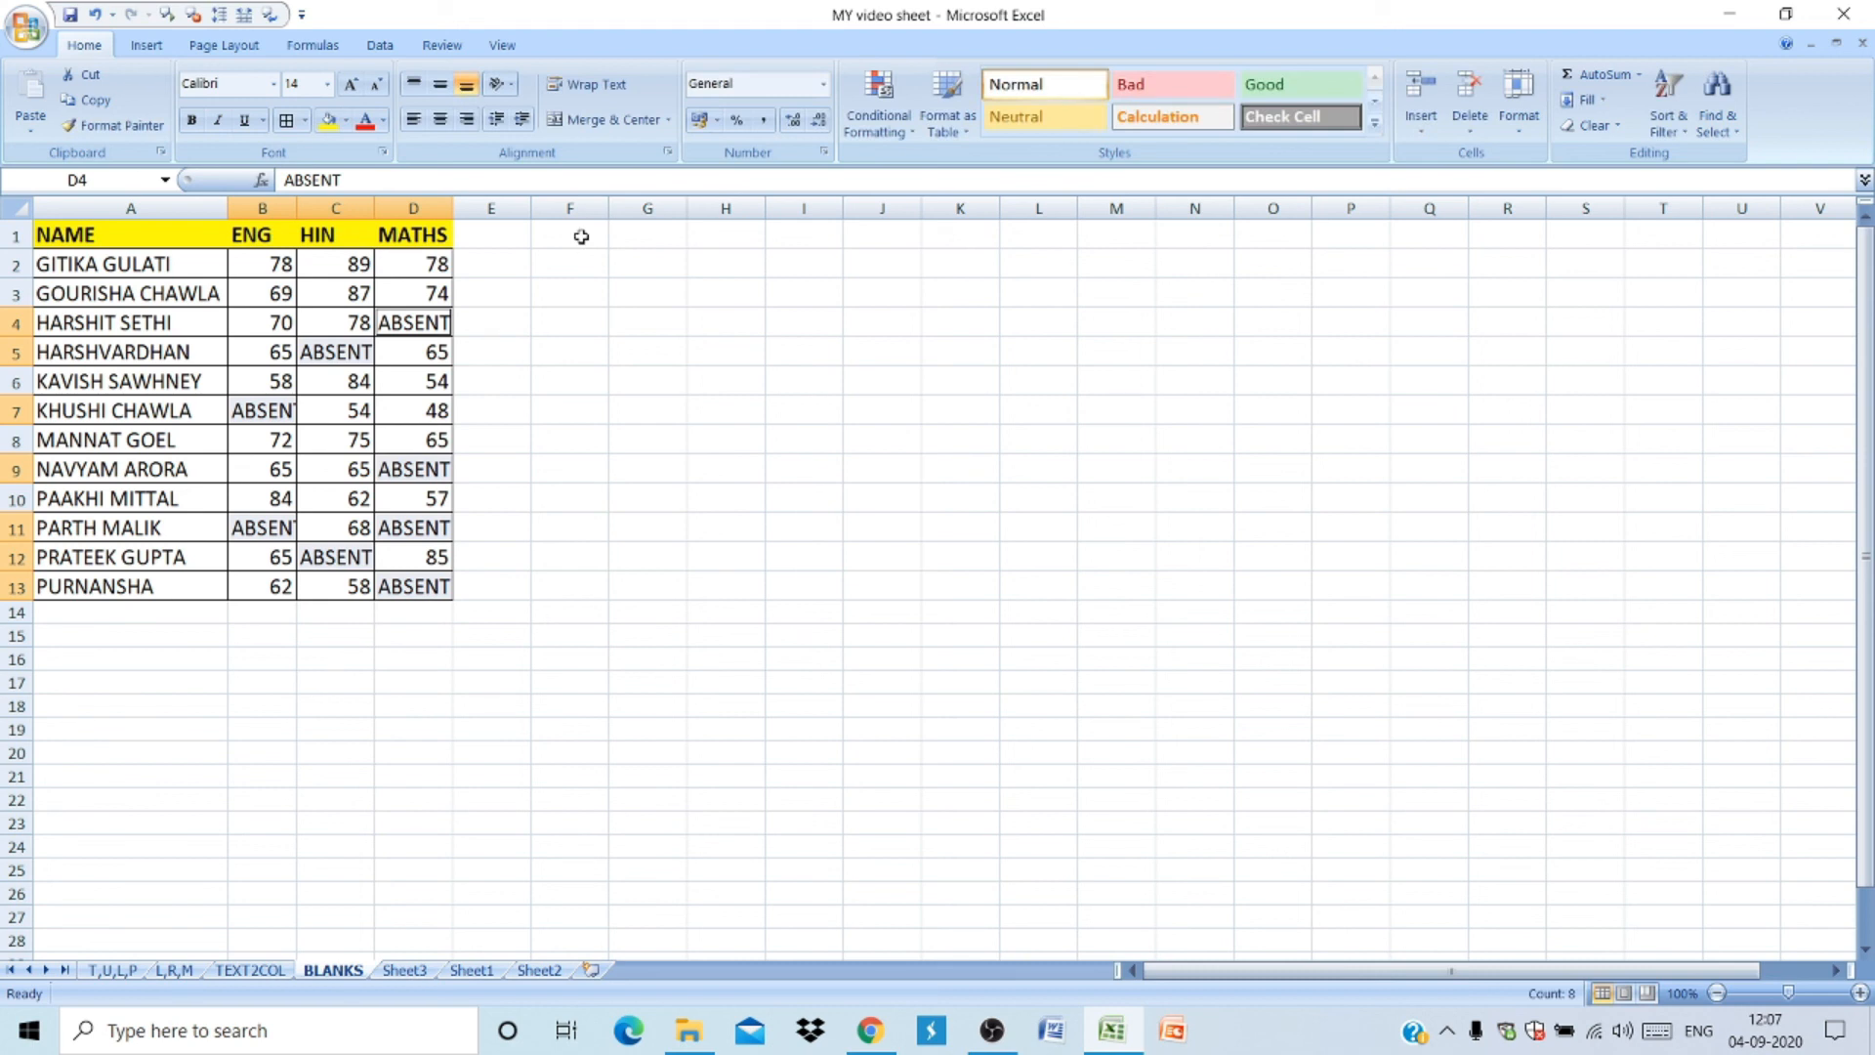
double_click(296, 209)
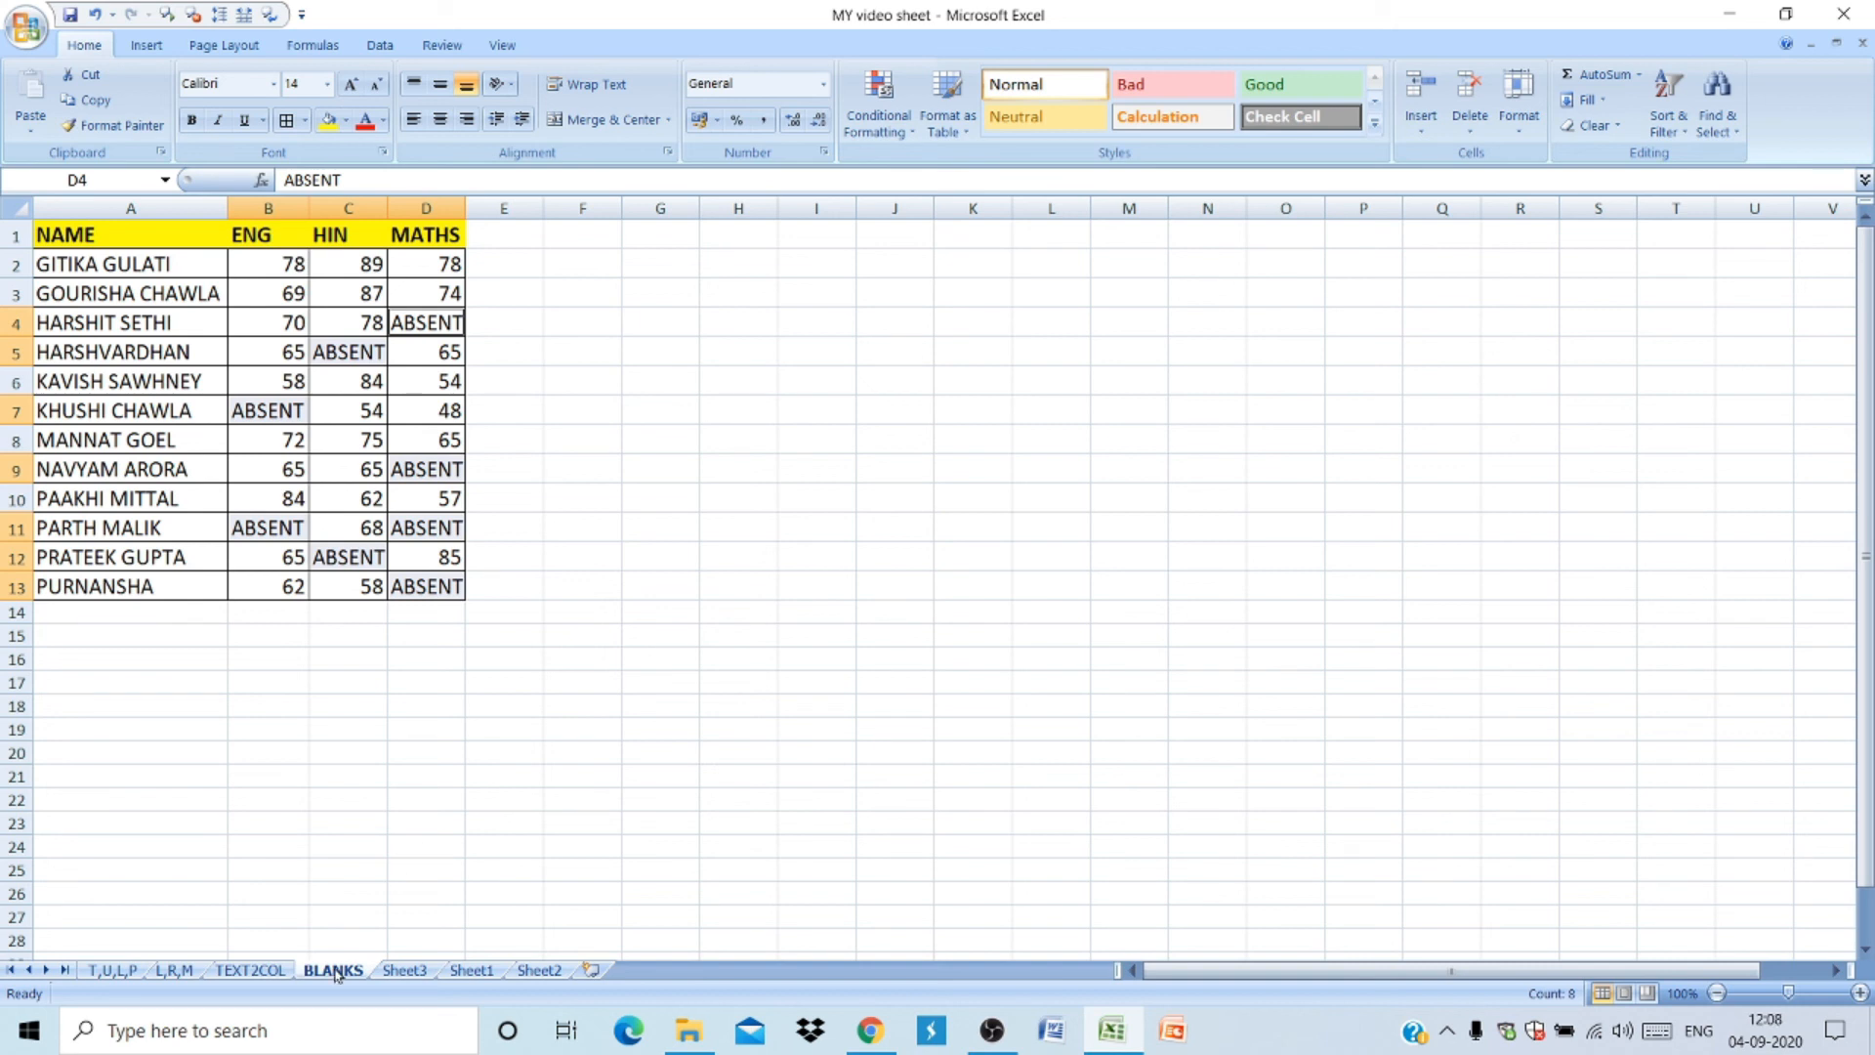
click(994, 1031)
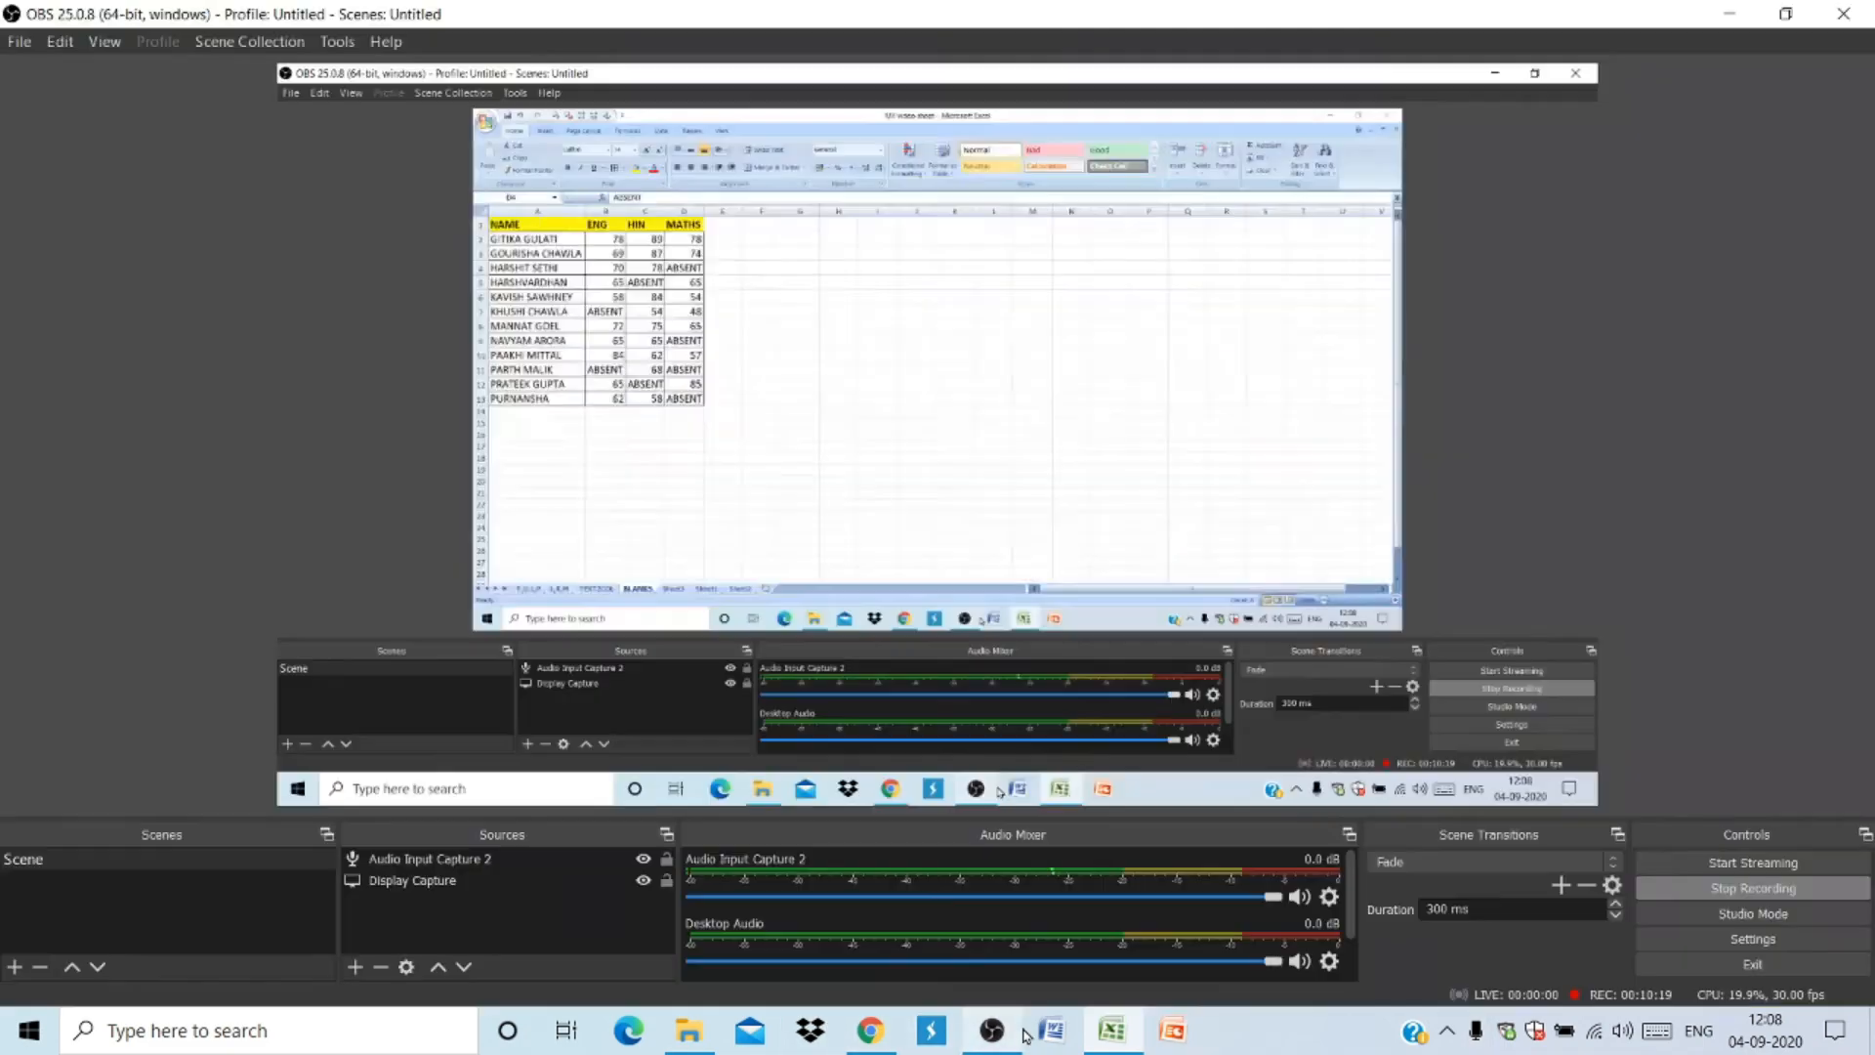